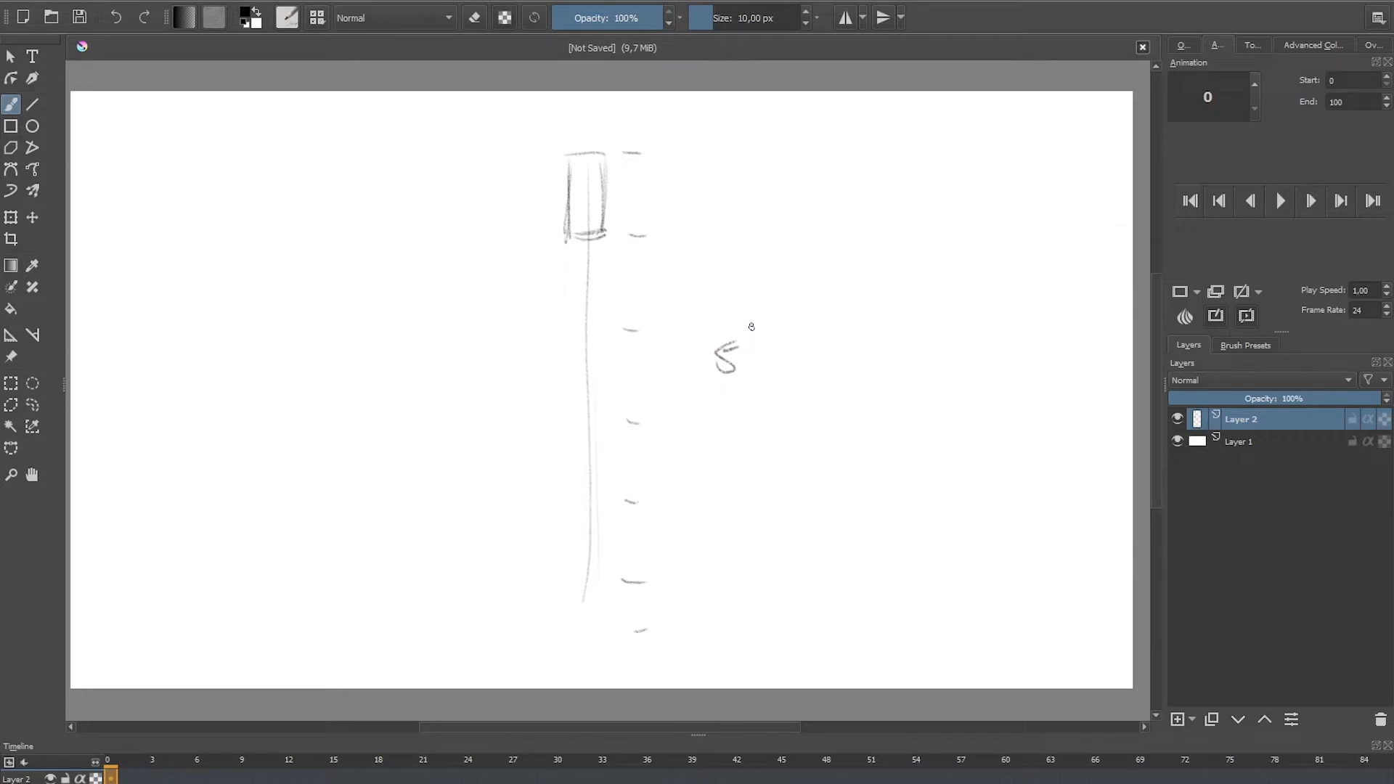
Step: Complete the handwritten note "5 1/2" beside the head-height marks with its fraction
drag(755, 313, 755, 335)
mouse_move(767, 339)
mouse_down()
mouse_move(742, 356)
mouse_move(754, 365)
mouse_up()
Step: Set the brush smoothing to Basic and go over the "5 1/2" note again
click(1256, 45)
click(1306, 89)
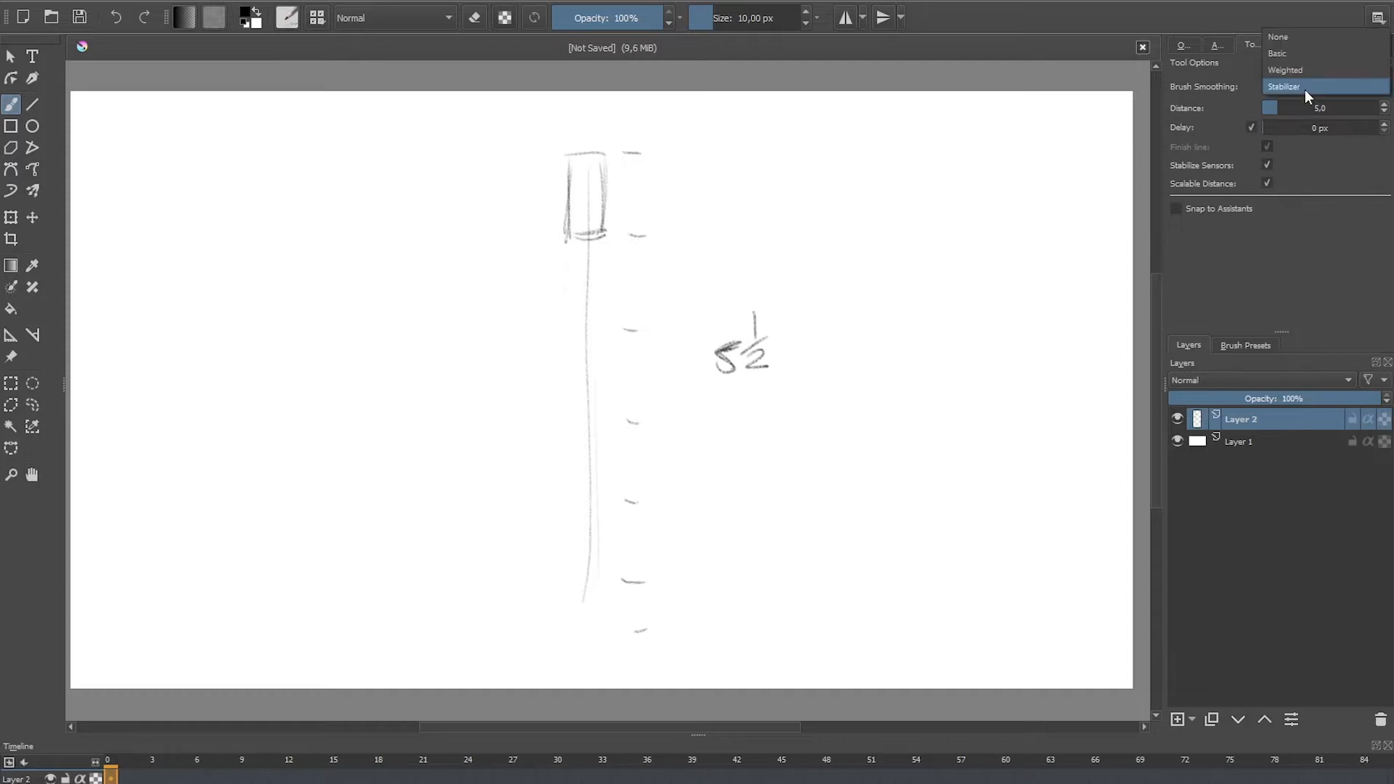
click(1293, 45)
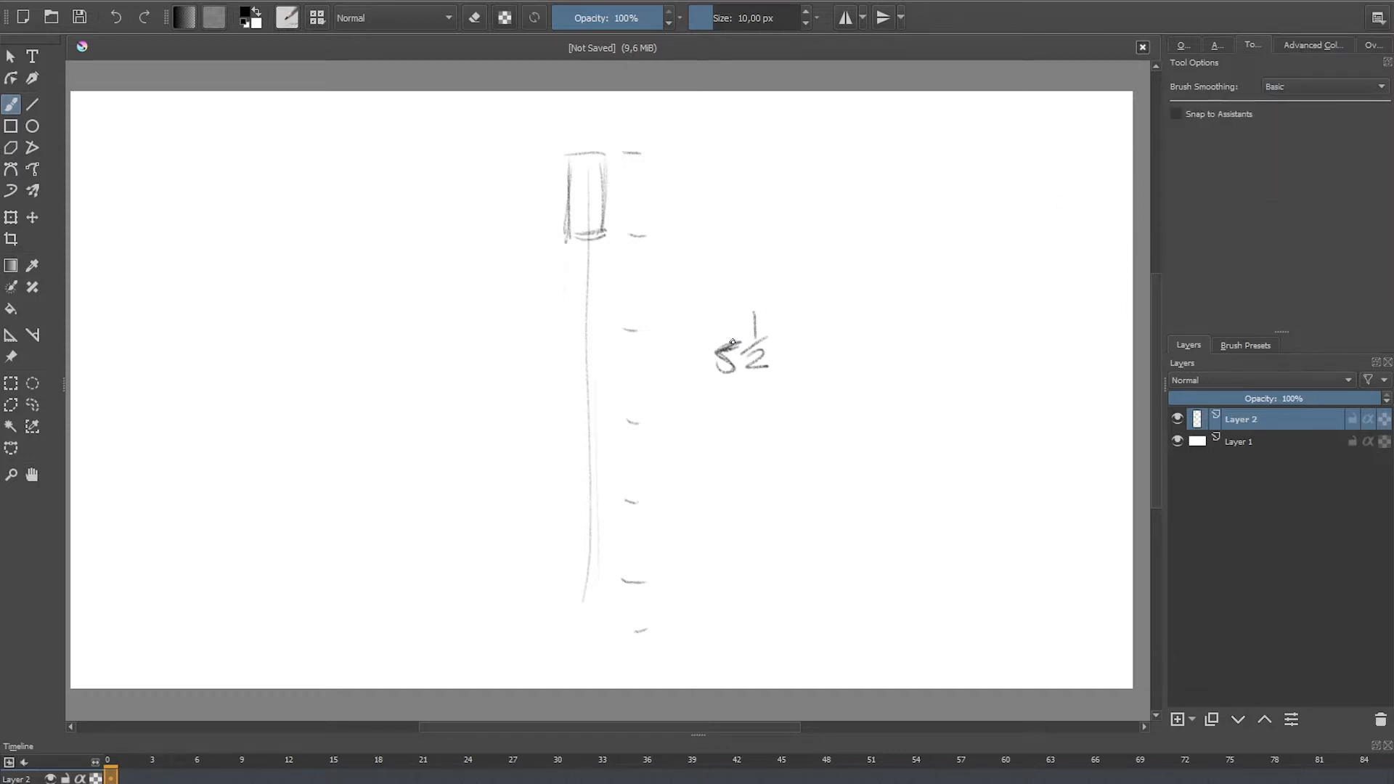
drag(721, 352, 718, 372)
mouse_move(756, 313)
mouse_down()
mouse_move(746, 365)
mouse_move(779, 364)
mouse_up()
Step: Sketch a head-sized box on each side of the head, write "3" above them, and draw the shoulder line underneath
mouse_move(571, 168)
mouse_down()
mouse_move(567, 240)
mouse_move(602, 236)
mouse_up()
mouse_move(585, 248)
mouse_down()
mouse_move(571, 246)
mouse_move(621, 251)
mouse_move(622, 238)
mouse_up()
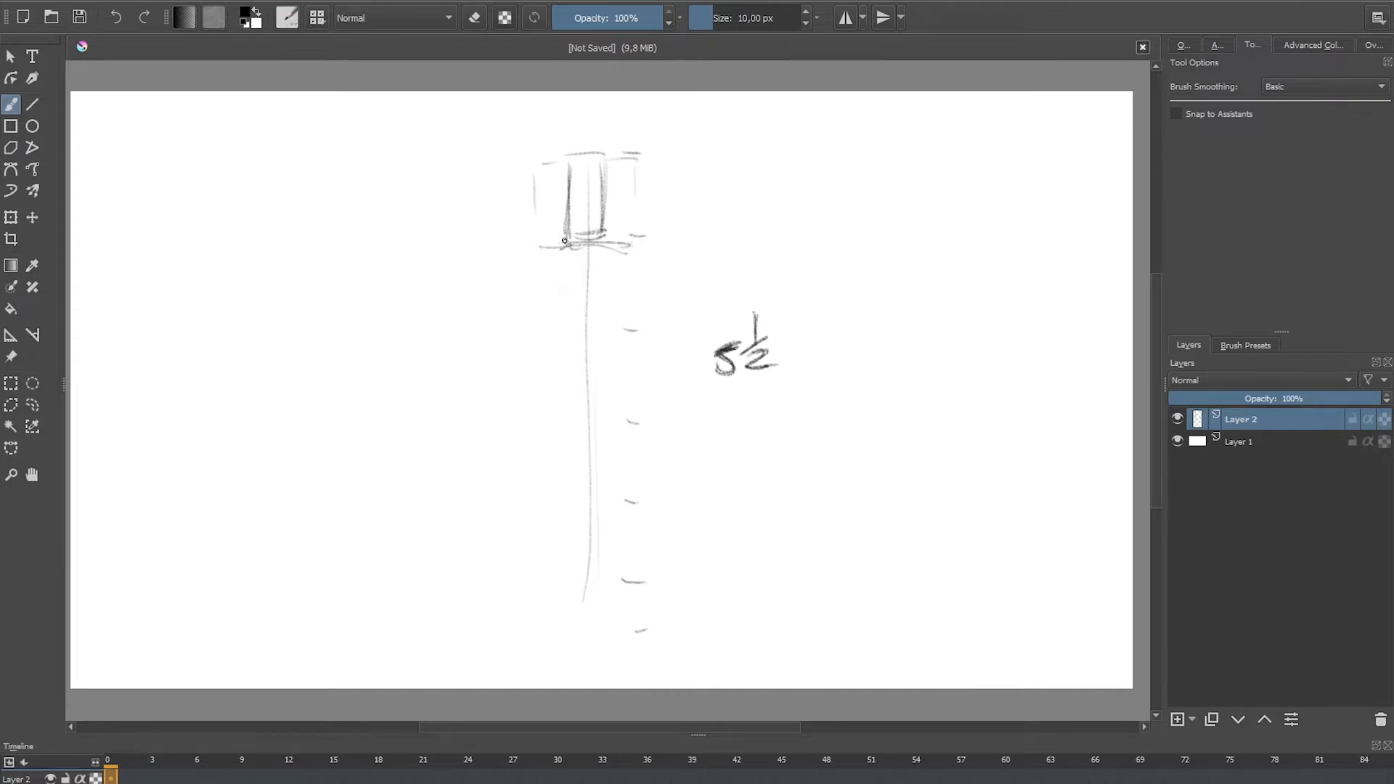
drag(567, 114, 567, 239)
drag(595, 166, 602, 235)
Step: Draw the figure's upper torso sides tapering from the shoulder line down to the waist
mouse_move(539, 183)
mouse_down()
mouse_move(538, 257)
mouse_move(569, 332)
mouse_up()
drag(631, 247, 609, 331)
drag(541, 255, 567, 331)
drag(629, 254, 603, 318)
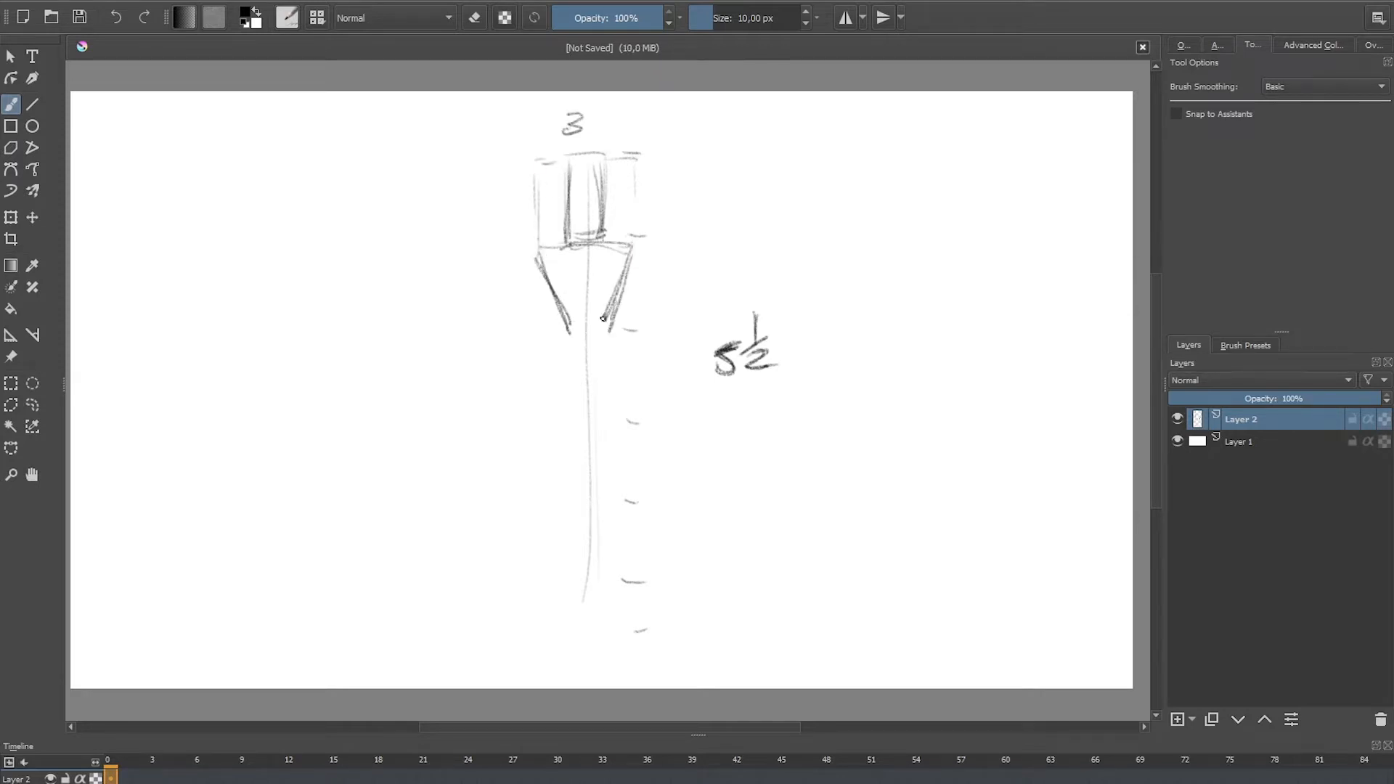
mouse_move(541, 258)
mouse_down()
mouse_move(570, 331)
mouse_move(633, 245)
mouse_move(534, 249)
mouse_up()
Step: Flare the lower torso from the waist to the hips, close it with a hip line, and darken the torso outline
drag(633, 247, 614, 316)
mouse_move(630, 256)
mouse_down()
mouse_move(617, 313)
mouse_move(567, 330)
mouse_move(548, 390)
mouse_up()
mouse_move(567, 337)
mouse_down()
mouse_move(557, 368)
mouse_move(577, 397)
mouse_move(614, 398)
mouse_up()
mouse_move(602, 328)
mouse_down()
mouse_move(622, 397)
mouse_move(602, 320)
mouse_up()
drag(630, 269, 611, 334)
drag(570, 323, 542, 401)
Step: Draw two tapering legs from the hip line down to the ankles and add triangular feet
mouse_move(549, 289)
mouse_down()
mouse_move(622, 396)
mouse_move(550, 398)
mouse_up()
mouse_move(555, 398)
mouse_down()
mouse_move(621, 399)
mouse_move(565, 575)
mouse_up()
drag(581, 420, 564, 592)
mouse_move(545, 401)
mouse_down()
mouse_move(543, 533)
mouse_move(548, 410)
mouse_move(609, 581)
mouse_up()
drag(623, 400, 618, 590)
drag(618, 517, 621, 600)
mouse_move(592, 411)
mouse_down()
mouse_move(605, 629)
mouse_move(639, 628)
mouse_up()
mouse_move(567, 594)
mouse_down()
mouse_move(535, 635)
mouse_move(568, 636)
mouse_up()
mouse_move(559, 592)
mouse_down()
mouse_move(534, 632)
mouse_move(568, 636)
mouse_move(571, 467)
mouse_move(536, 590)
mouse_up()
drag(548, 511, 538, 594)
drag(536, 589, 573, 589)
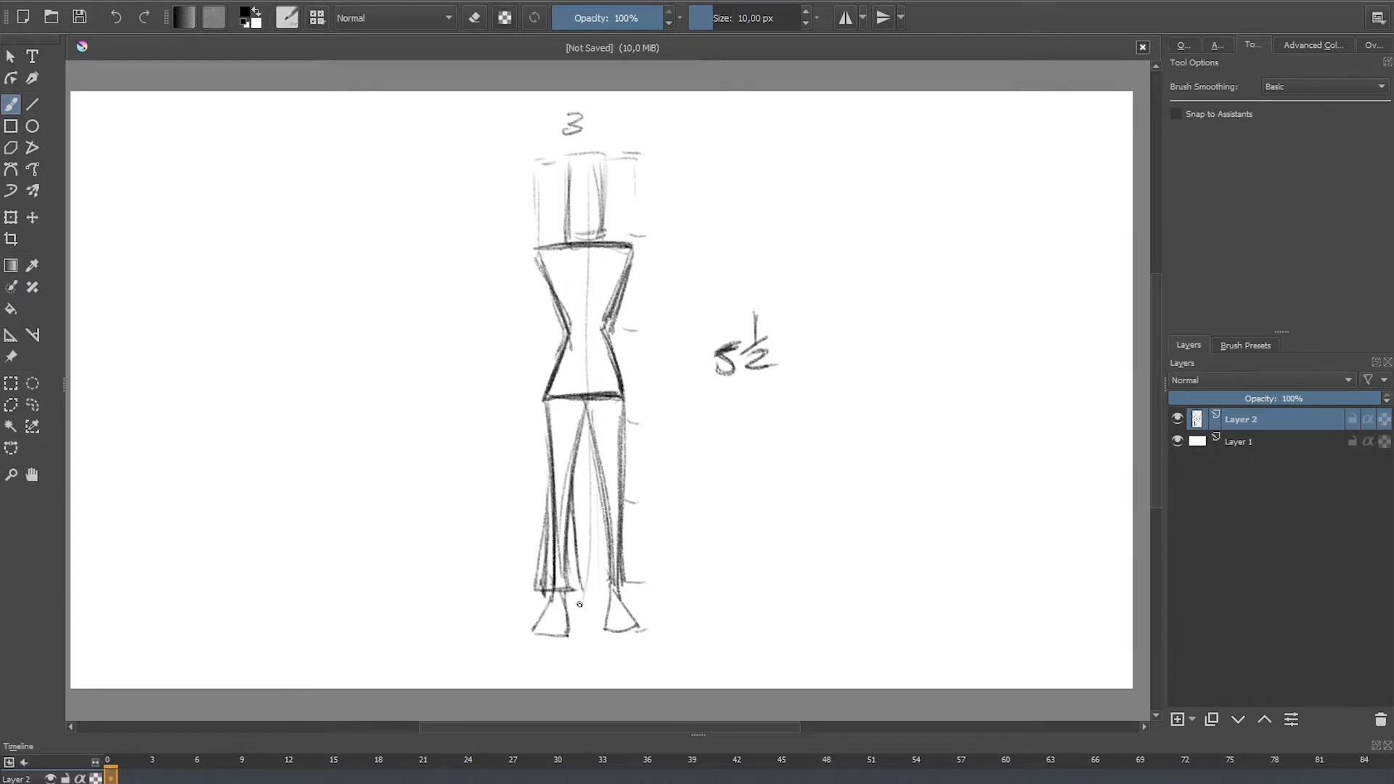
key(ctrl+z)
key(ctrl+z)
key(ctrl+z)
key(ctrl+z)
key(ctrl+z)
key(ctrl+z)
key(ctrl+z)
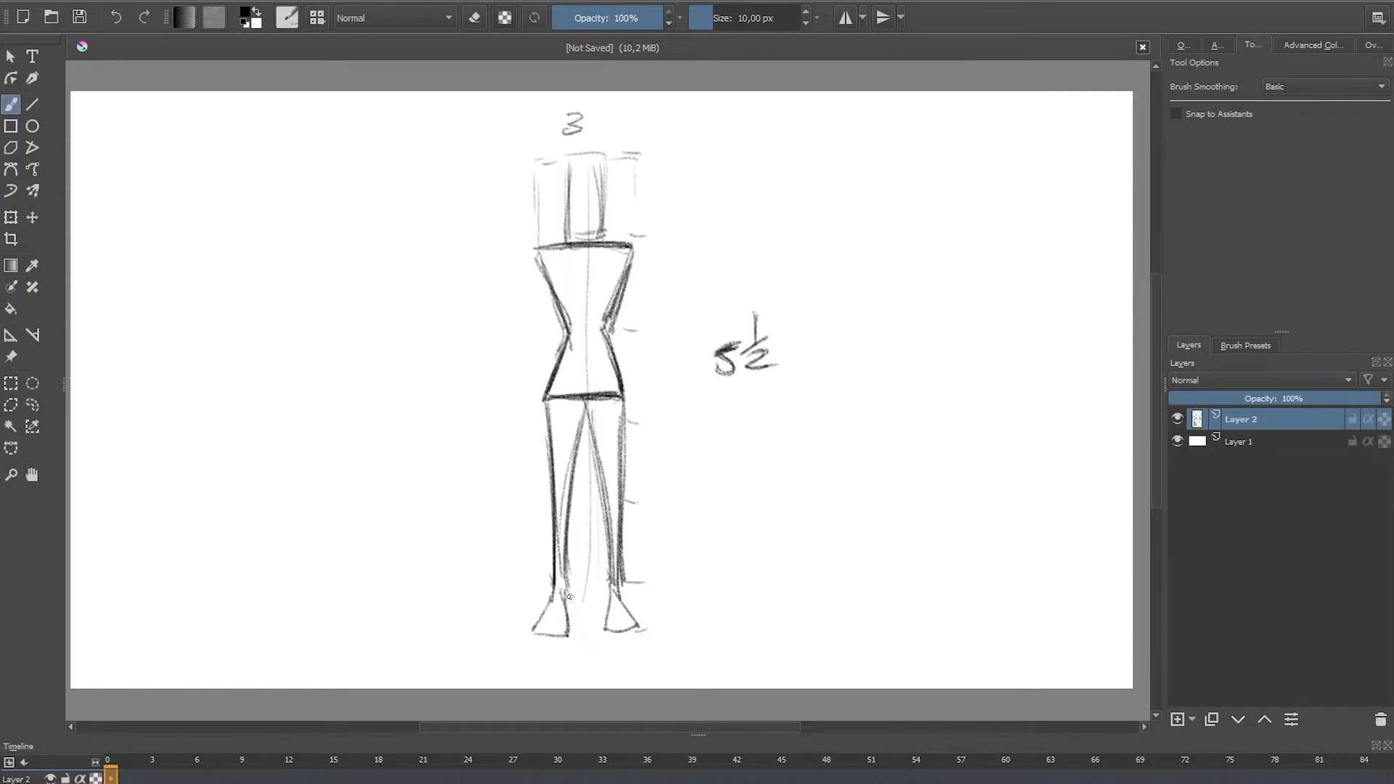
Step: Sketch straight trouser legs with cuffs around both of the figure's lower legs
drag(549, 434, 552, 600)
drag(549, 486, 547, 602)
drag(538, 586, 576, 593)
drag(562, 498, 571, 598)
drag(572, 599, 542, 596)
drag(543, 507, 546, 597)
drag(602, 502, 601, 592)
drag(602, 592, 630, 592)
drag(625, 509, 627, 597)
drag(623, 518, 626, 601)
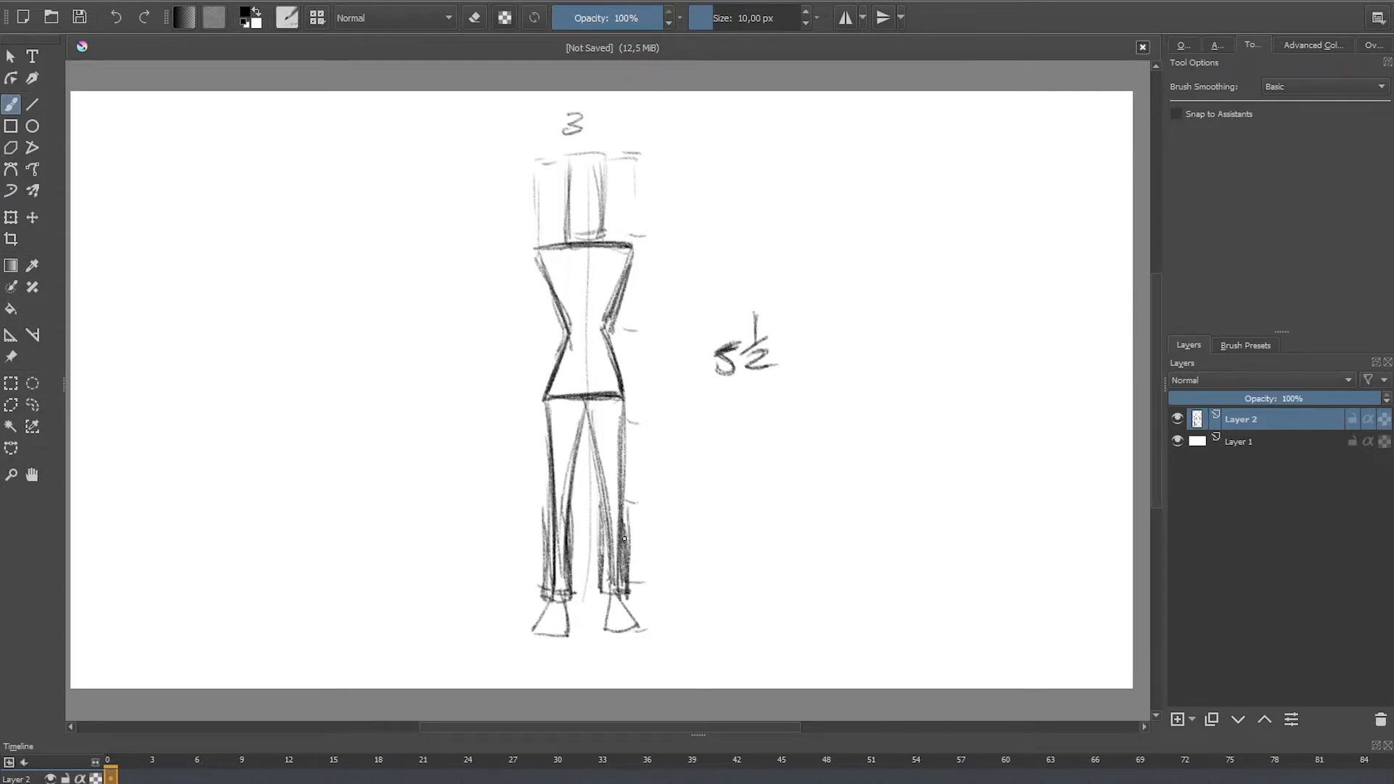
Step: Draw both arms hanging from the shoulders, with sleeves ending at elbow height and tapered forearms
mouse_move(534, 252)
mouse_down()
mouse_move(524, 321)
mouse_move(541, 332)
mouse_move(515, 330)
mouse_move(520, 402)
mouse_up()
drag(537, 332, 532, 441)
drag(542, 403, 537, 398)
drag(626, 284, 635, 341)
mouse_move(632, 247)
mouse_down()
mouse_move(646, 340)
mouse_move(632, 347)
mouse_move(643, 450)
mouse_up()
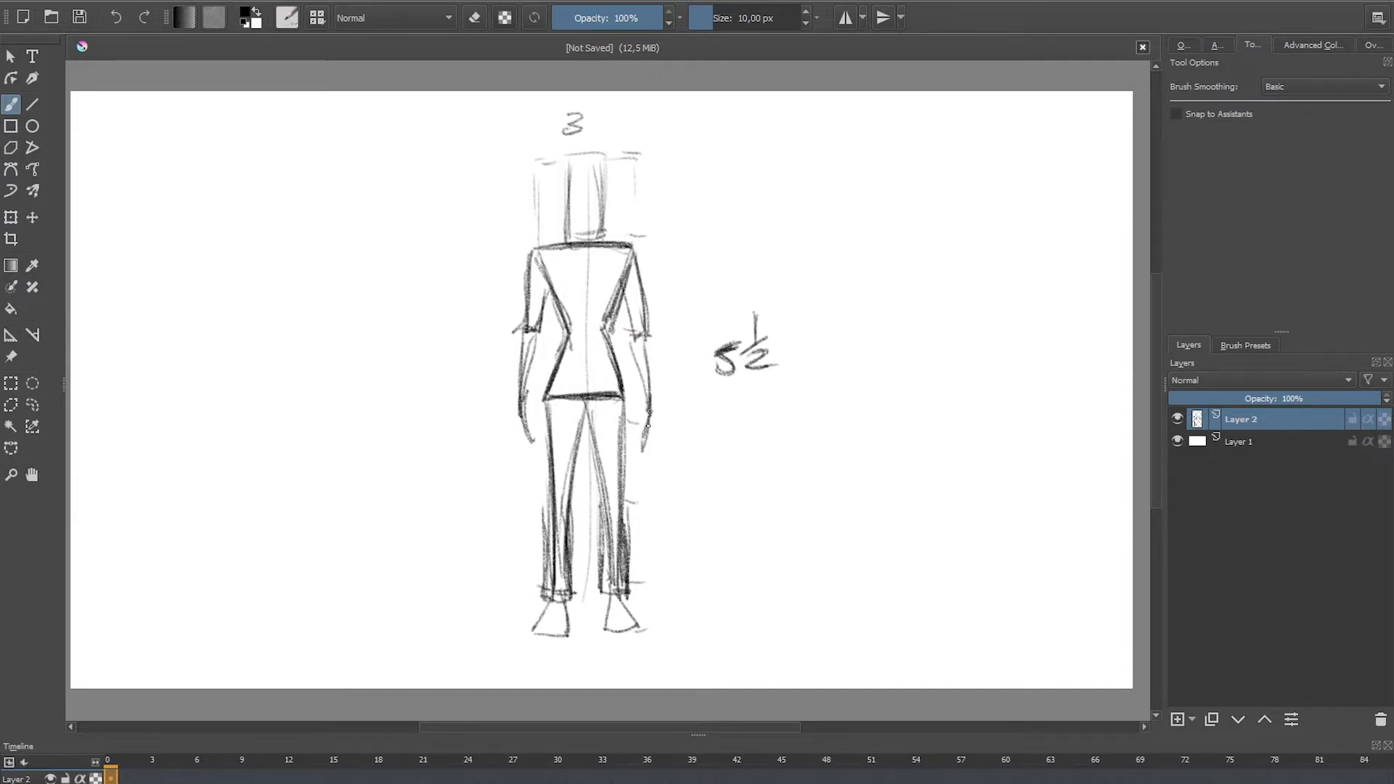
mouse_move(645, 338)
mouse_down()
mouse_move(649, 411)
mouse_move(649, 337)
mouse_up()
Step: Darken the outline of the figure's rectangular head block
mouse_move(566, 243)
mouse_down()
mouse_move(567, 161)
mouse_move(605, 154)
mouse_up()
mouse_move(603, 154)
mouse_down()
mouse_move(601, 245)
mouse_move(571, 164)
mouse_move(605, 153)
mouse_up()
mouse_move(602, 154)
mouse_down()
mouse_move(603, 251)
mouse_move(571, 242)
mouse_up()
drag(571, 243, 609, 241)
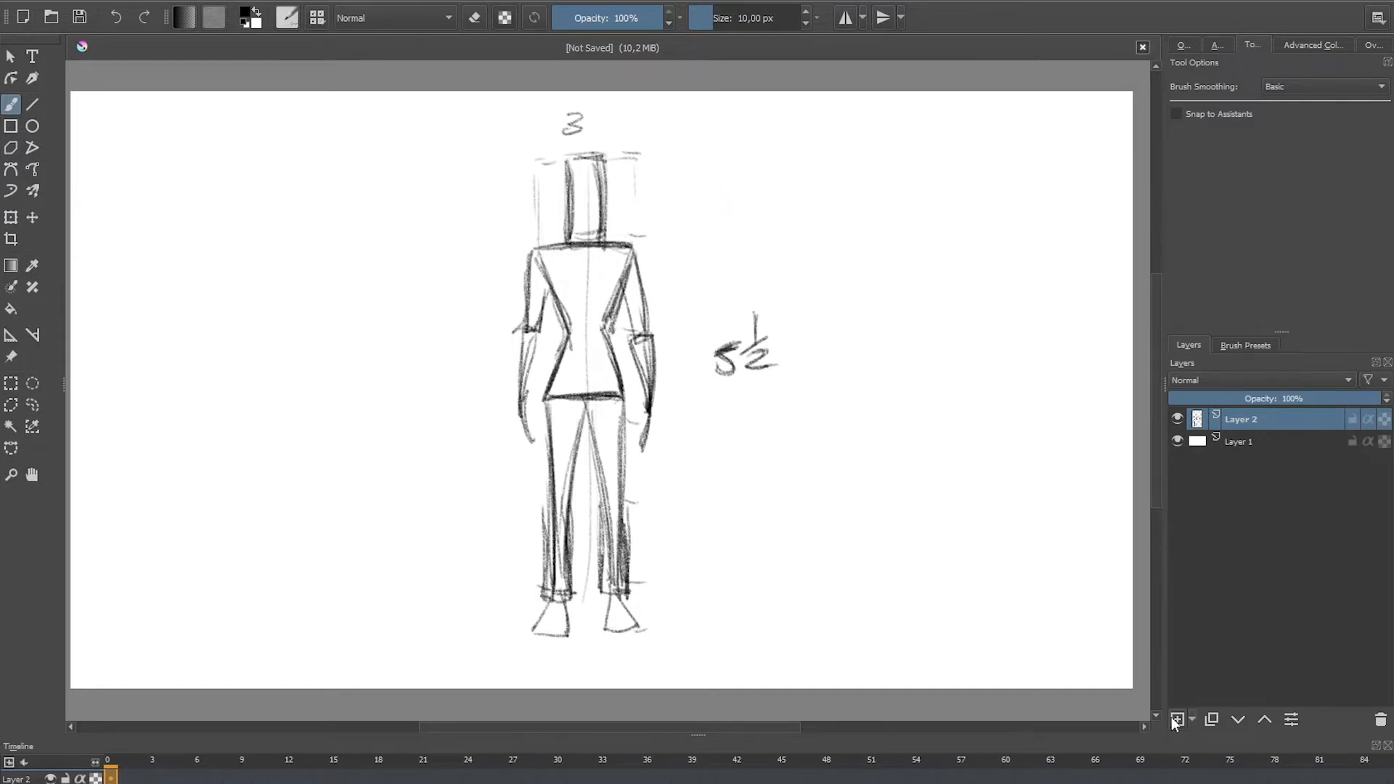
Step: Add a new layer and handwrite "NOTE: Square & Triangle" in the canvas's upper right area
click(1176, 720)
drag(869, 142, 898, 111)
mouse_move(903, 110)
mouse_down()
mouse_move(920, 109)
mouse_move(909, 139)
mouse_up()
drag(919, 111, 918, 132)
mouse_move(919, 110)
mouse_down()
mouse_move(993, 149)
mouse_move(987, 171)
mouse_up()
drag(1003, 120, 1070, 121)
mouse_move(1003, 150)
mouse_down()
mouse_move(1007, 182)
mouse_move(957, 227)
mouse_move(1060, 210)
mouse_up()
click(1085, 216)
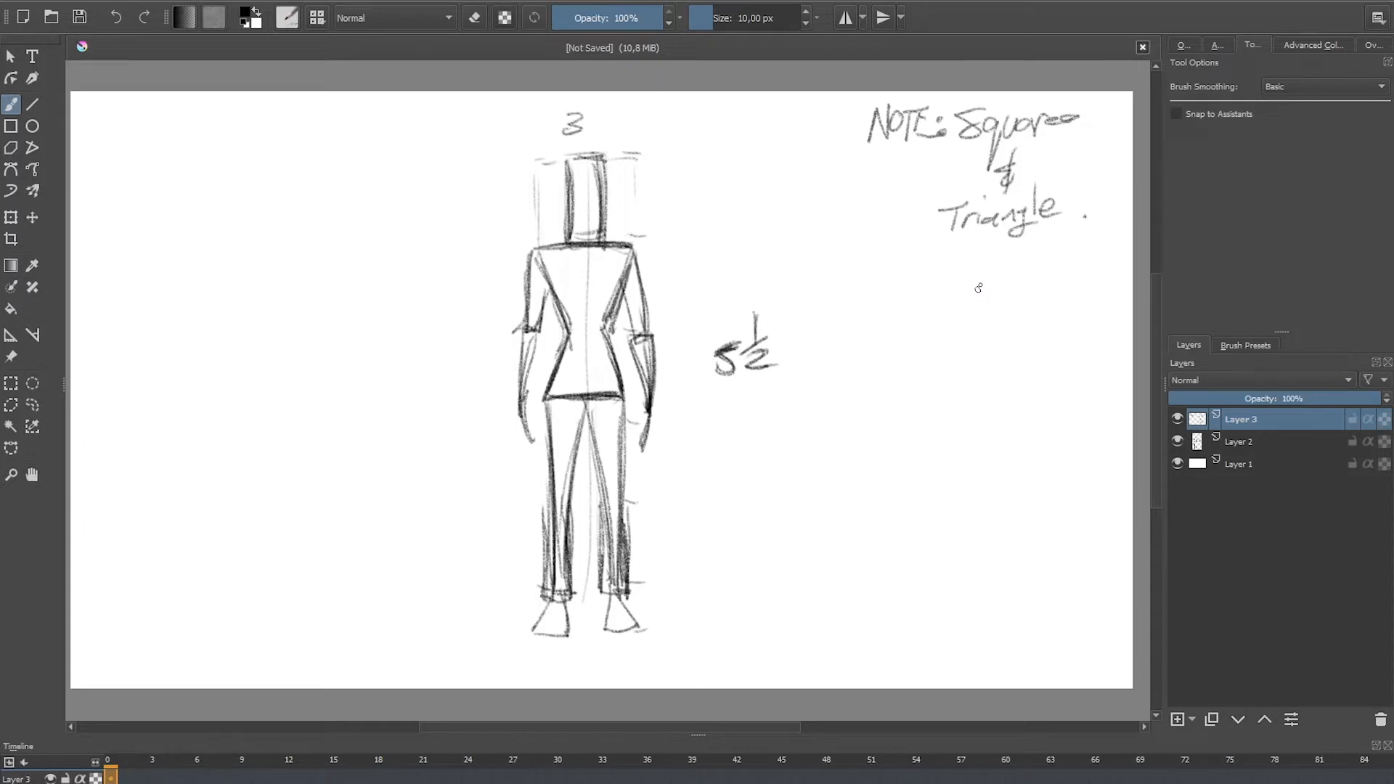
Step: Sketch a small figure below the note, building the head, torso and legs from squares and triangles
mouse_move(1010, 290)
mouse_down()
mouse_move(1033, 257)
mouse_move(1031, 292)
mouse_up()
mouse_move(1025, 294)
mouse_down()
mouse_move(989, 295)
mouse_move(1046, 294)
mouse_up()
drag(1046, 294, 1018, 320)
mouse_move(991, 297)
mouse_down()
mouse_move(1019, 319)
mouse_move(1006, 338)
mouse_move(1037, 338)
mouse_move(1016, 363)
mouse_up()
drag(1035, 341, 996, 384)
mouse_move(992, 387)
mouse_down()
mouse_move(1002, 411)
mouse_move(1012, 385)
mouse_up()
drag(1030, 344, 1031, 382)
drag(1039, 341, 1033, 407)
drag(1043, 379, 1034, 403)
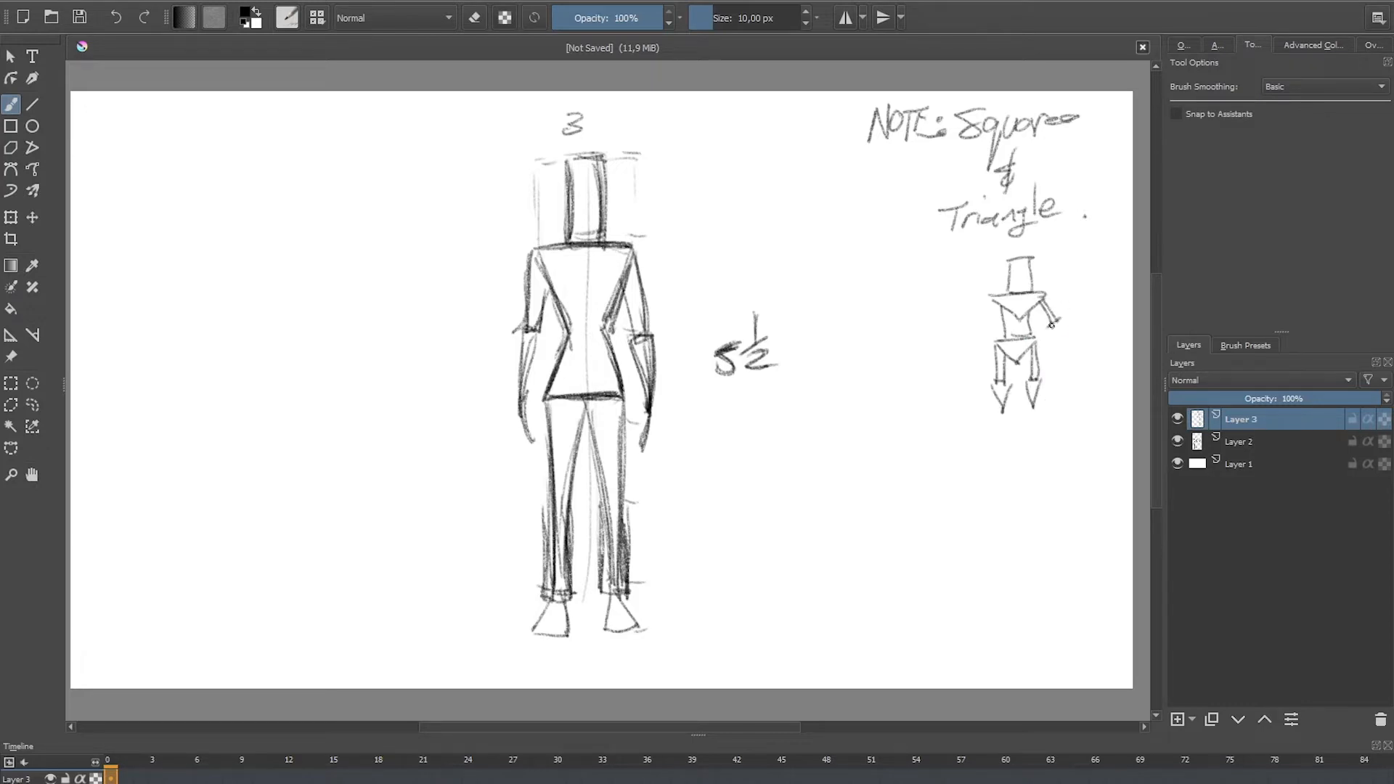
Step: Add arms with triangular hands to the small figure and circle the whole figure
drag(1051, 324, 1063, 348)
drag(1060, 320, 1068, 352)
drag(993, 298, 966, 344)
drag(985, 331, 964, 346)
drag(1057, 245, 1064, 247)
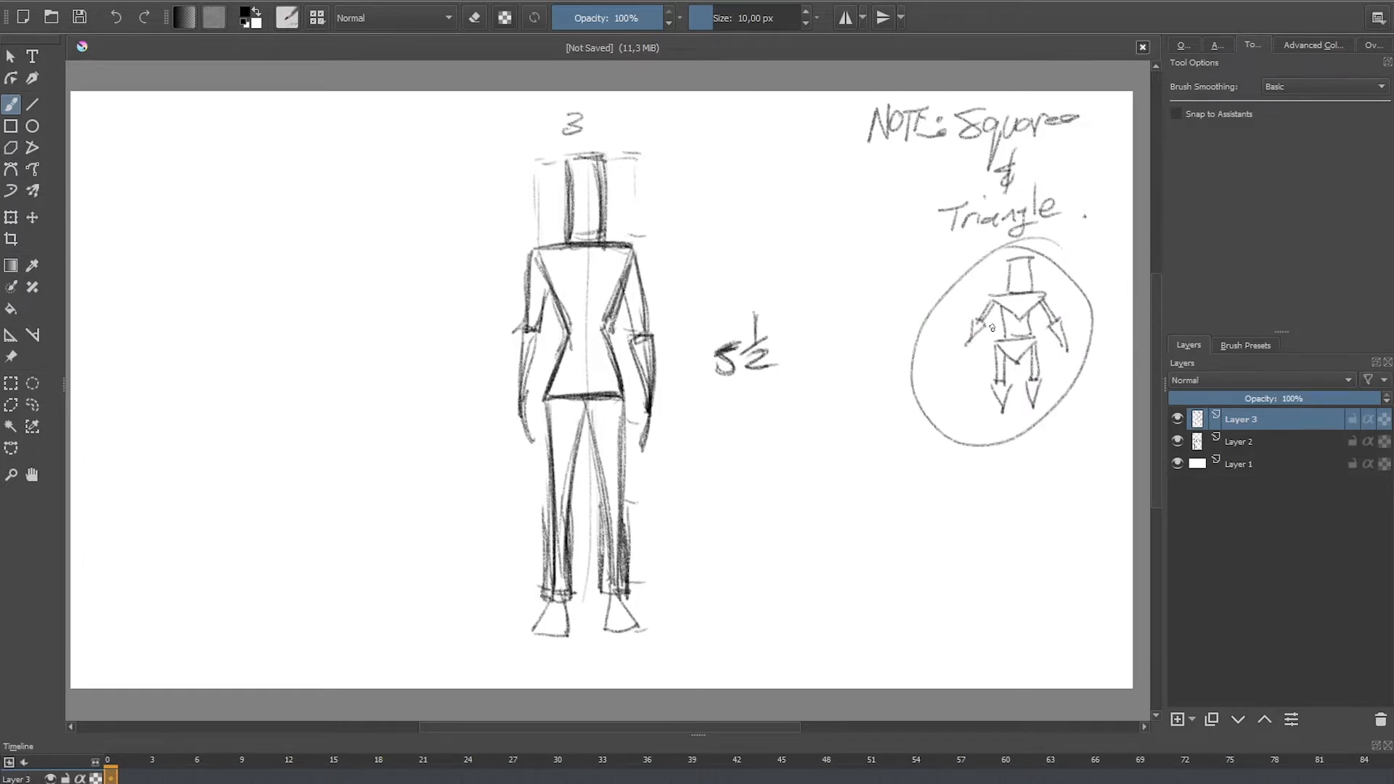
Step: Shrink the note with its small figure and move it to the canvas's upper left corner
key(ctrl+t)
drag(864, 454, 155, 213)
key(Return)
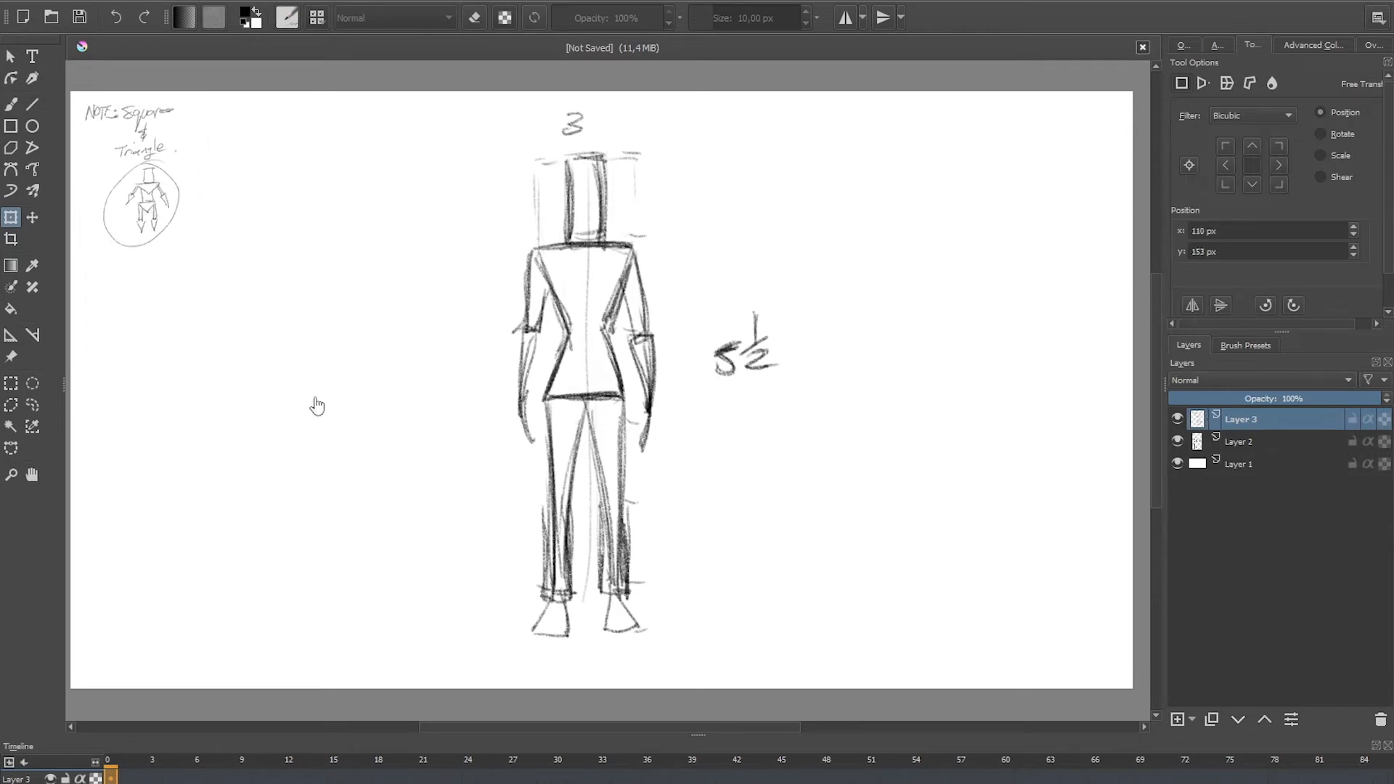
Step: Scale the large figure on Layer 2 to about half size and place it directly below the note
click(1243, 445)
key(ctrl+t)
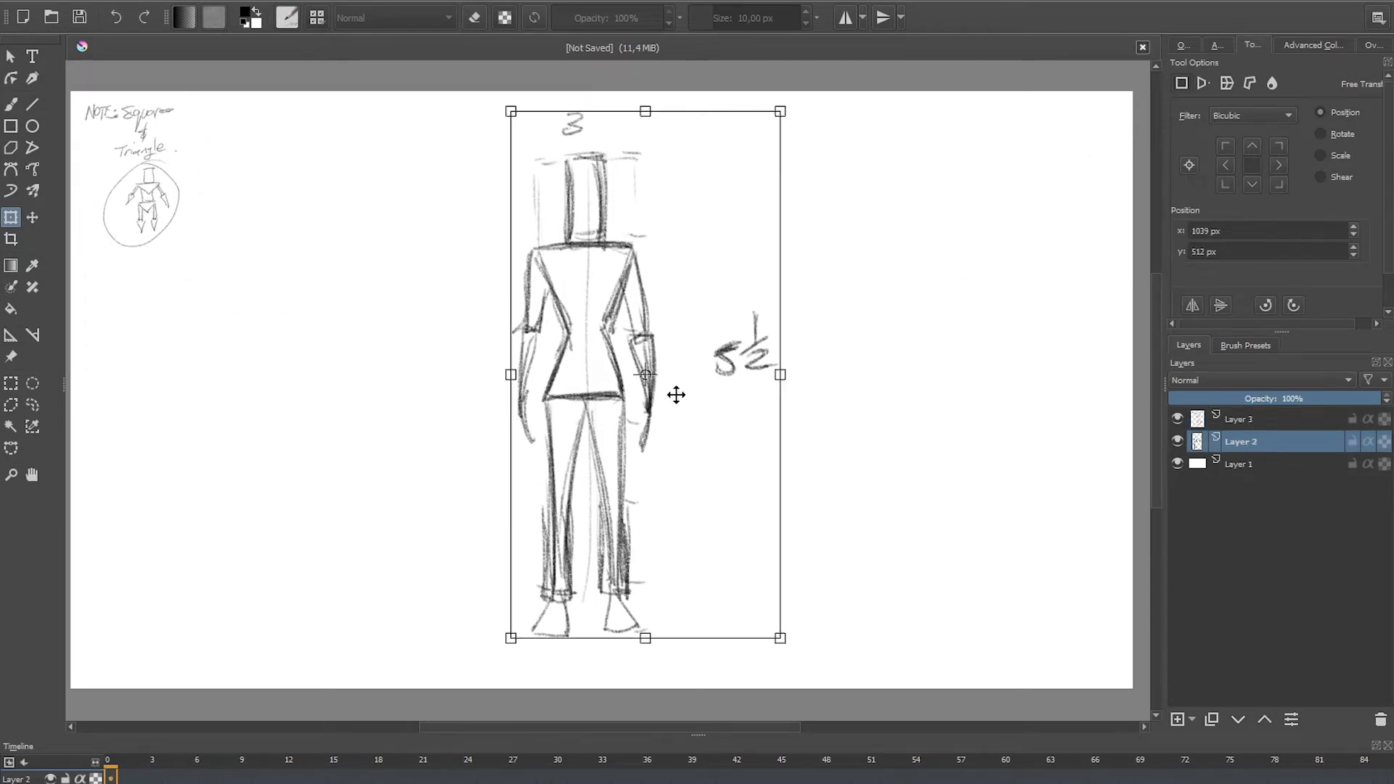
drag(772, 109, 610, 357)
drag(606, 445, 177, 318)
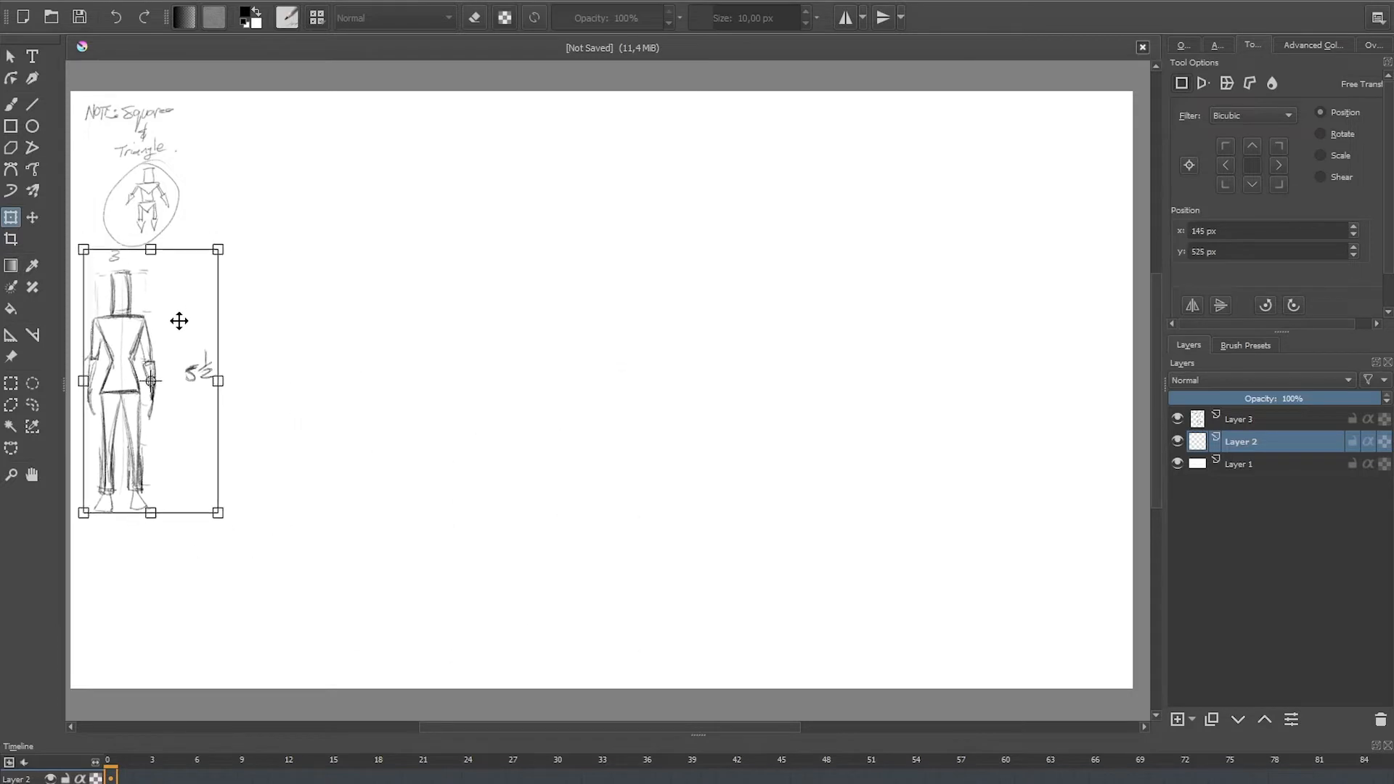
key(Return)
Step: Merge Layer 3 down into Layer 2, add a new layer, and return to the brush
click(1200, 427)
key(ctrl+e)
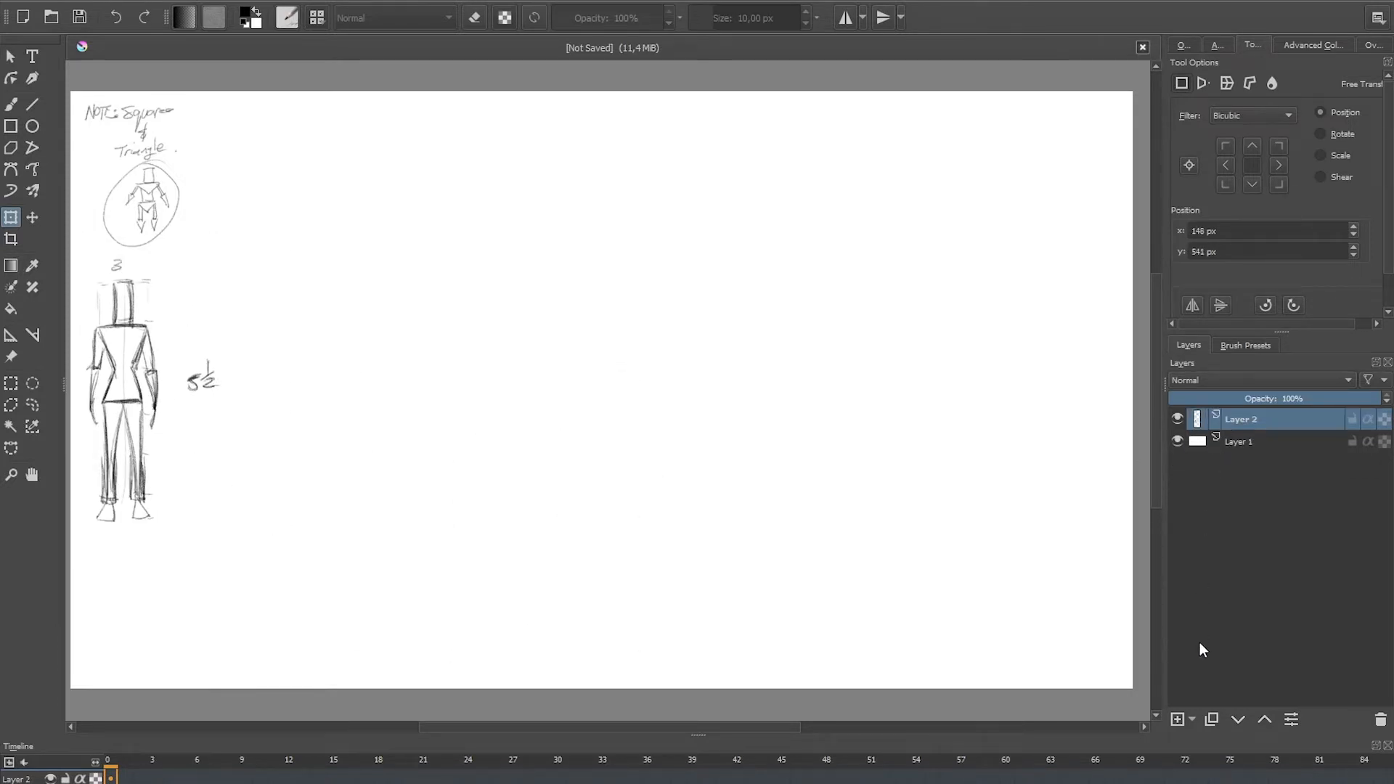
click(1178, 718)
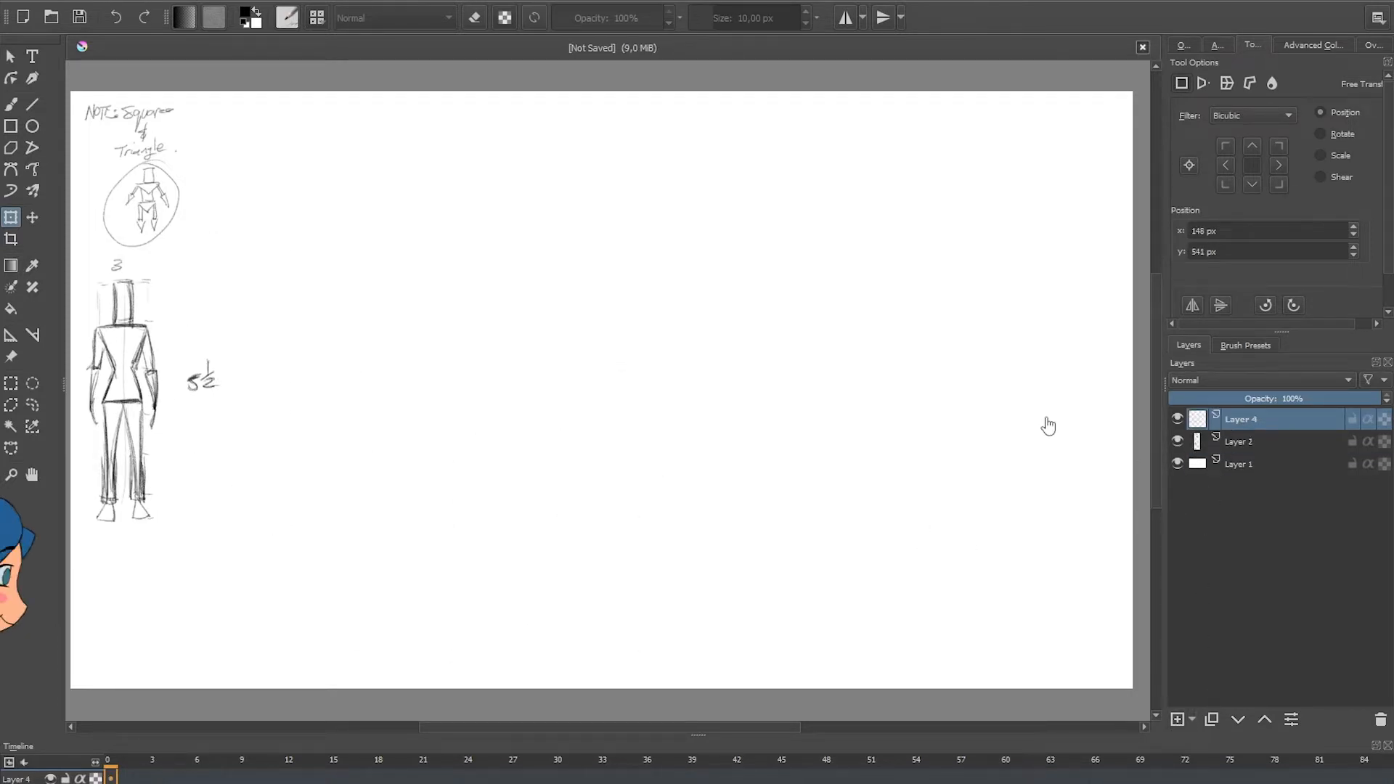
key(b)
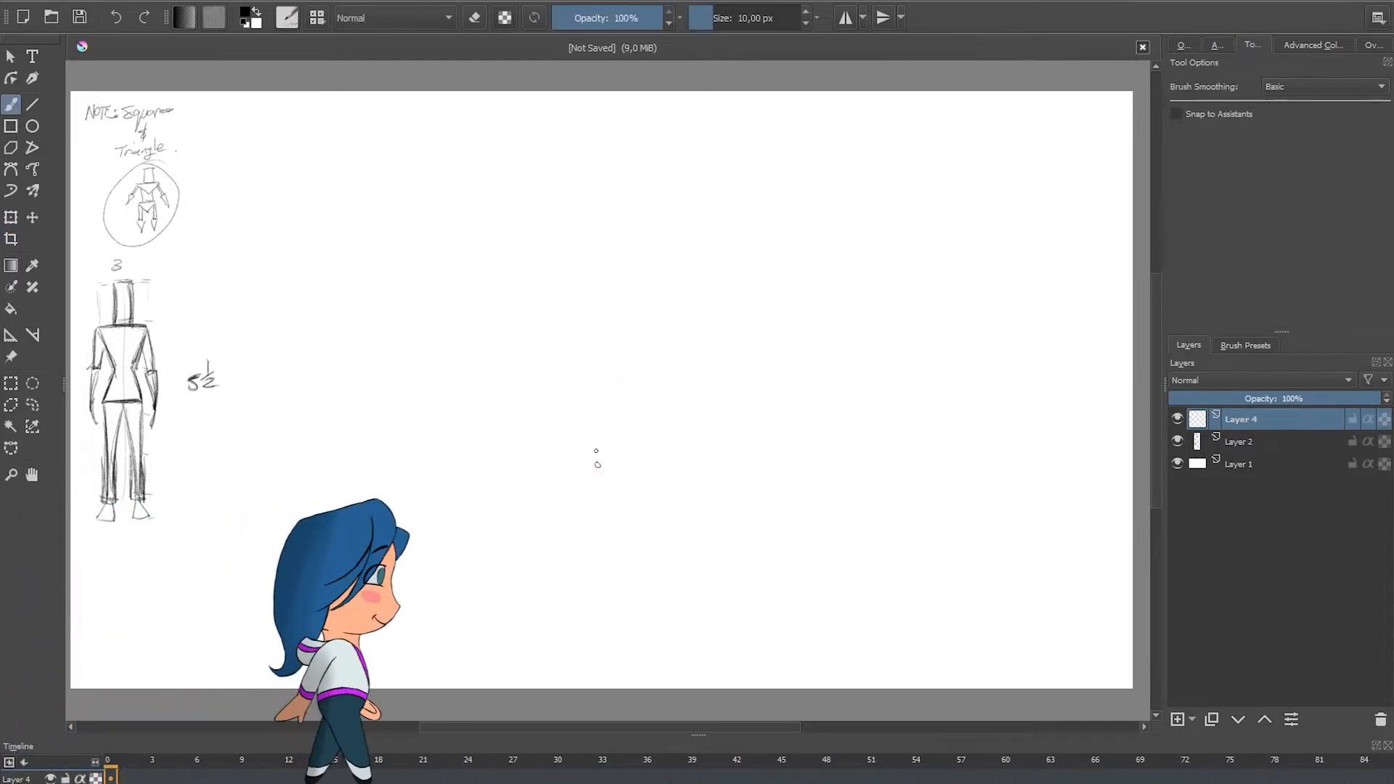
Step: Sketch a large rectangular head box with a vertical centre line in the middle of the canvas
drag(674, 164, 676, 501)
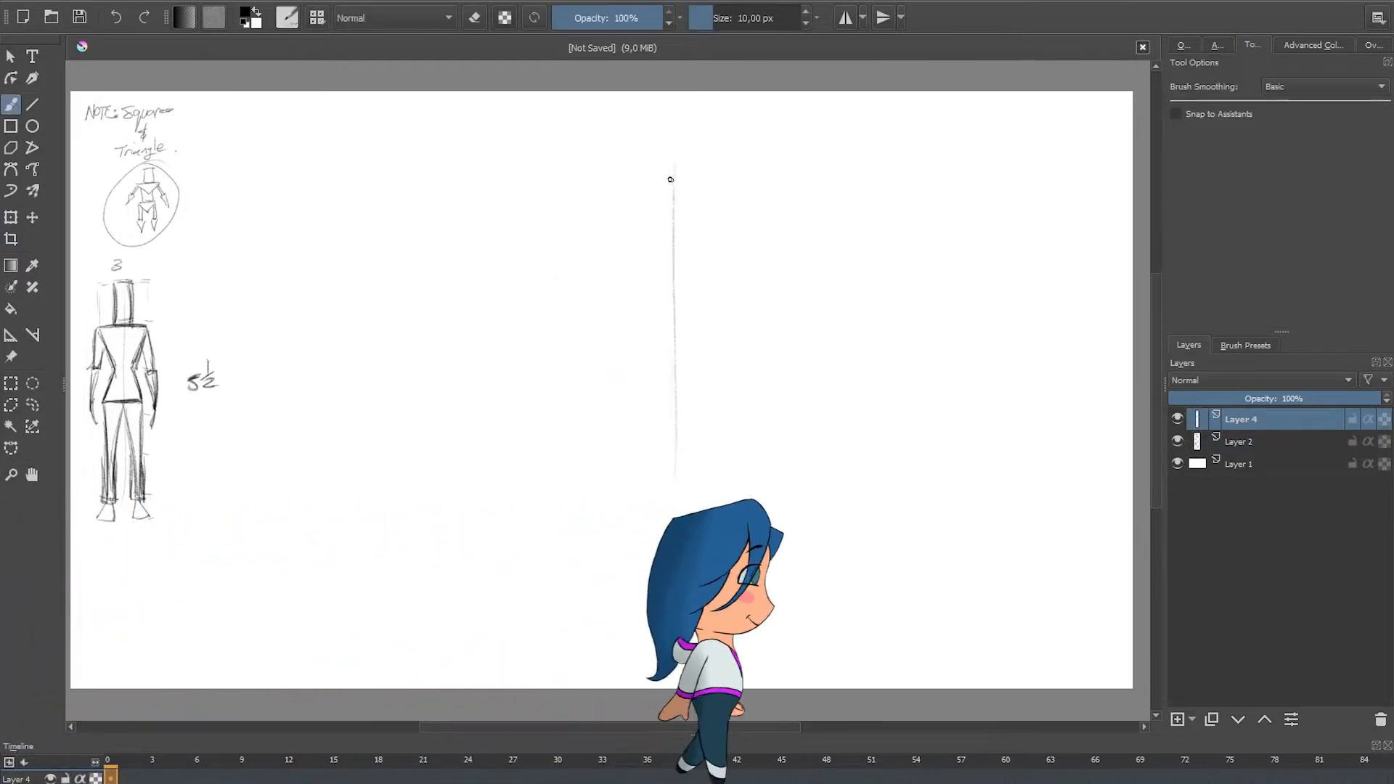
drag(669, 204, 658, 624)
drag(592, 179, 757, 184)
drag(585, 210, 577, 520)
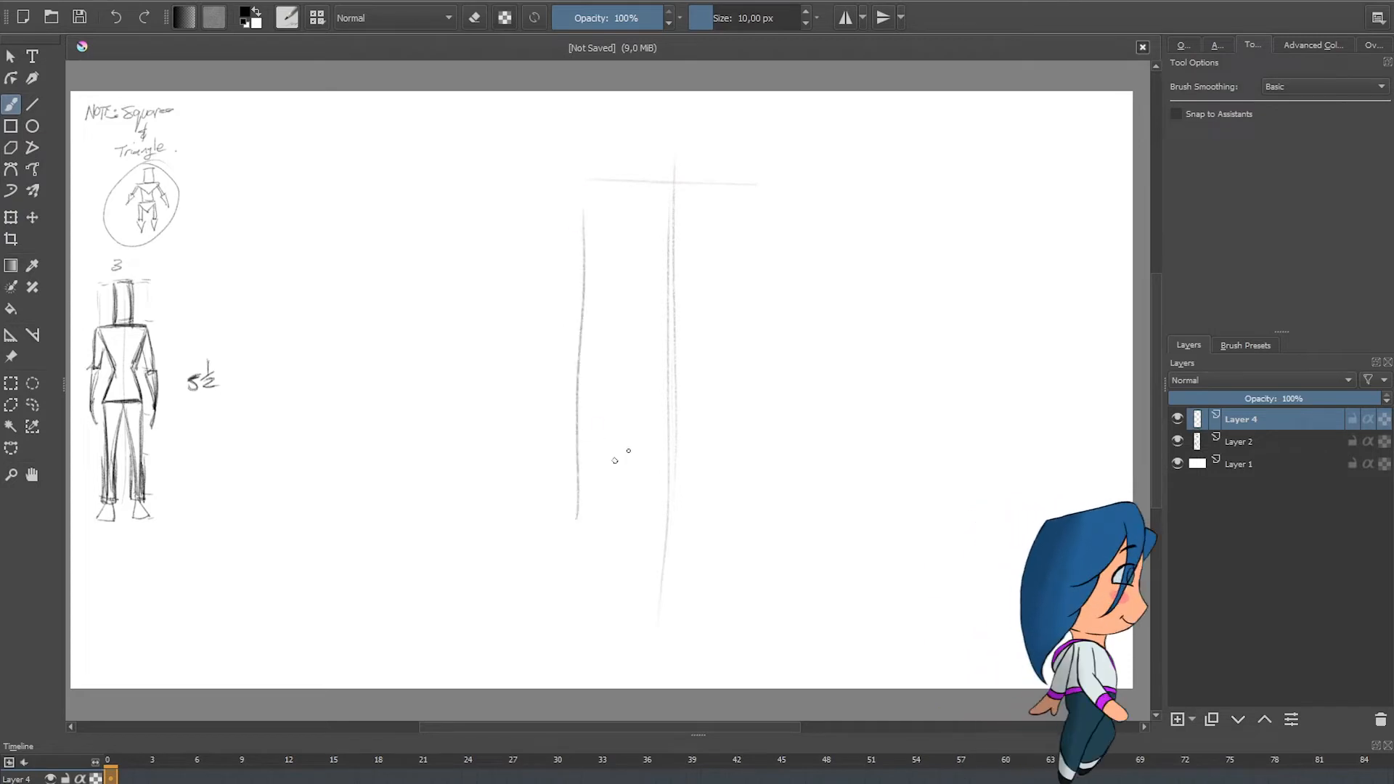
drag(758, 234, 740, 546)
drag(610, 527, 723, 533)
Step: Sketch a head-width box on each side of the head box and write "3" above them
drag(791, 185, 882, 175)
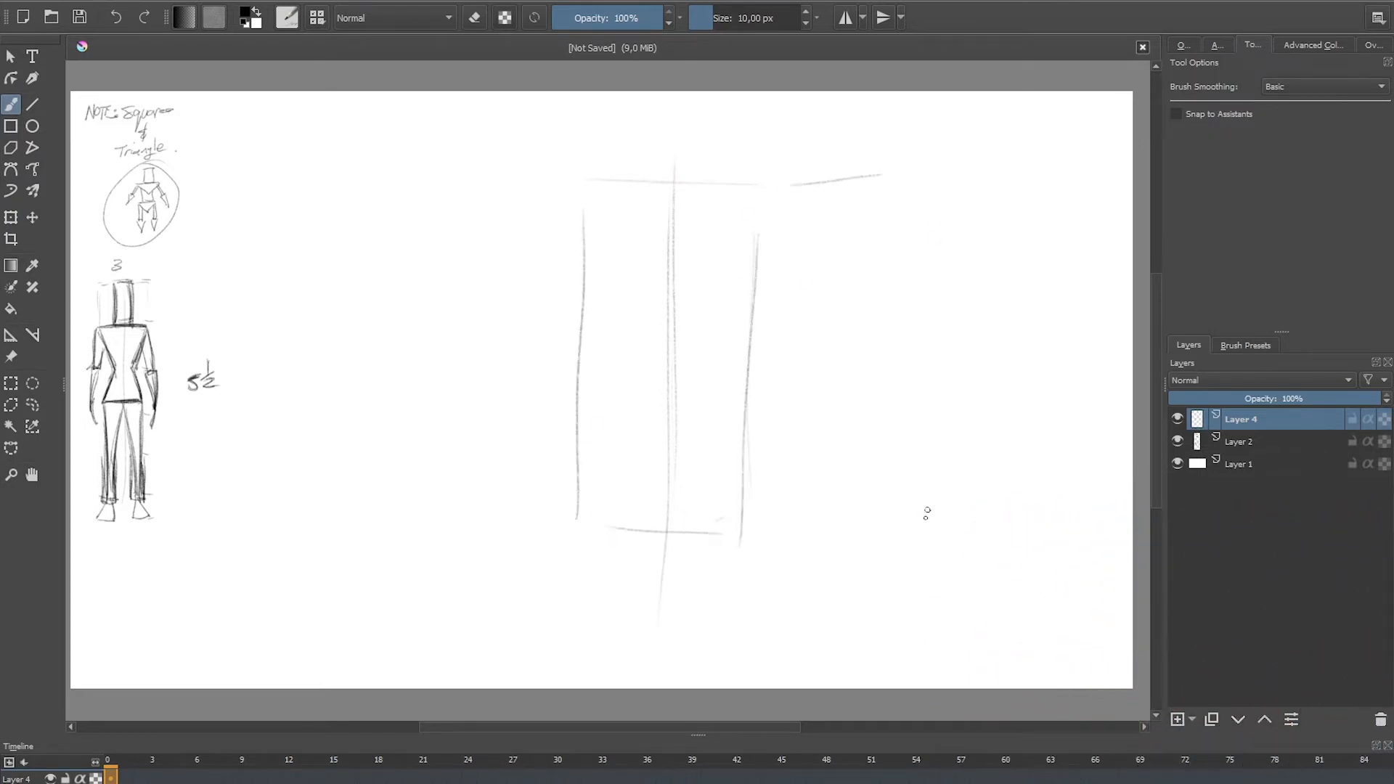
drag(924, 517, 923, 529)
drag(908, 323, 905, 560)
drag(748, 539, 886, 538)
drag(904, 327, 894, 463)
drag(698, 102, 695, 124)
mouse_move(504, 187)
mouse_down()
mouse_move(465, 192)
mouse_move(421, 447)
mouse_move(430, 550)
mouse_move(506, 677)
mouse_up()
Step: Complete the slanted torso sides below the boxes and write "Triangle" between them
drag(901, 589, 825, 684)
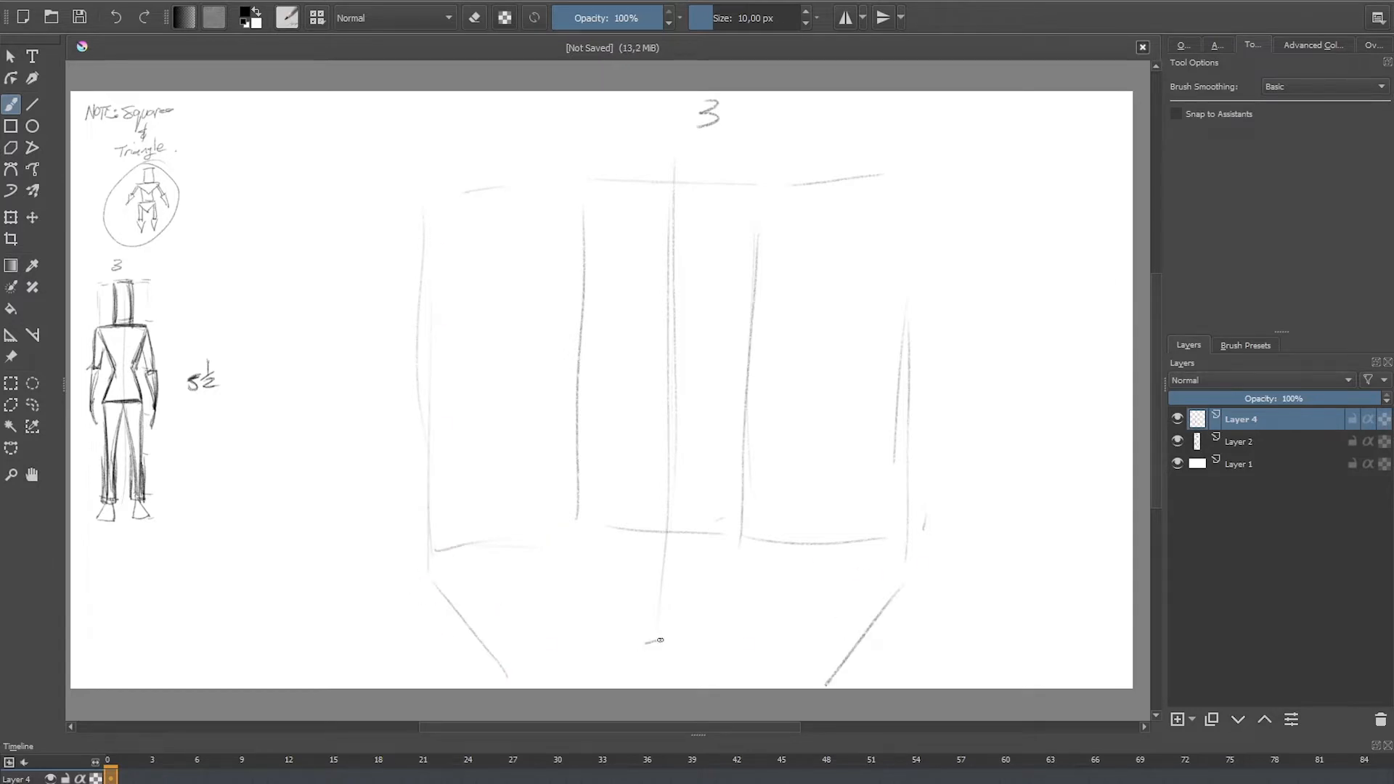
drag(661, 643, 661, 664)
mouse_move(669, 663)
mouse_down()
mouse_move(709, 647)
mouse_move(734, 669)
mouse_up()
drag(744, 655, 747, 623)
Step: Draw three horizontal face guidelines in the head box and sketch the skull circle in its upper part
drag(741, 357, 598, 354)
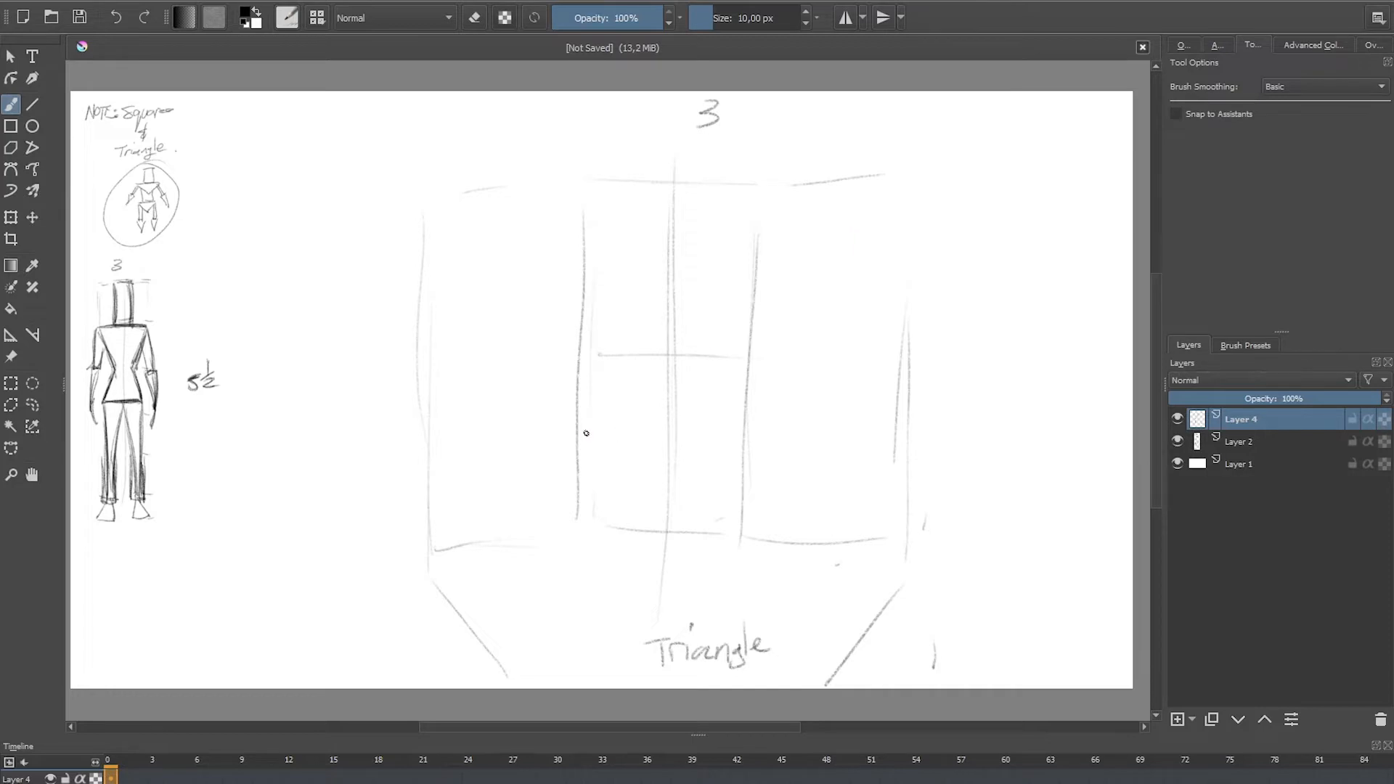
drag(599, 426, 734, 424)
drag(619, 463, 742, 461)
mouse_move(621, 238)
mouse_down()
mouse_move(726, 233)
mouse_move(610, 386)
mouse_move(639, 392)
mouse_move(721, 363)
mouse_move(748, 375)
mouse_up()
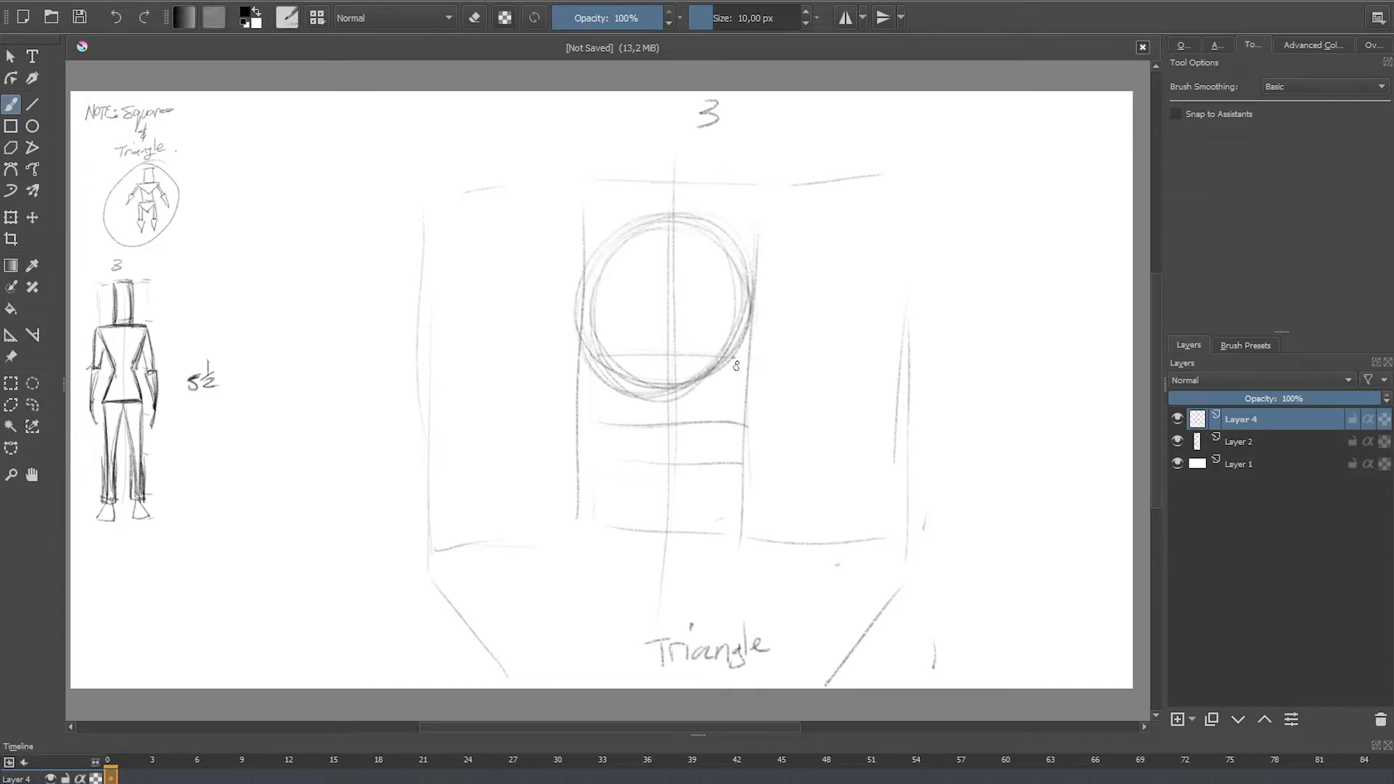
Step: Draw the cheeks and jaw tapering from the skull circle to a rounded chin
drag(753, 302, 746, 441)
drag(753, 333, 746, 442)
drag(750, 379, 703, 537)
drag(588, 377, 633, 522)
mouse_move(594, 434)
mouse_down()
mouse_move(614, 514)
mouse_move(721, 518)
mouse_up()
mouse_move(608, 482)
mouse_down()
mouse_move(649, 538)
mouse_move(723, 510)
mouse_move(690, 294)
mouse_move(642, 236)
mouse_up()
Step: Sketch an ear on each side of the head and a curved guide under the skull circle
mouse_move(581, 340)
mouse_down()
mouse_move(541, 337)
mouse_move(549, 389)
mouse_move(588, 420)
mouse_up()
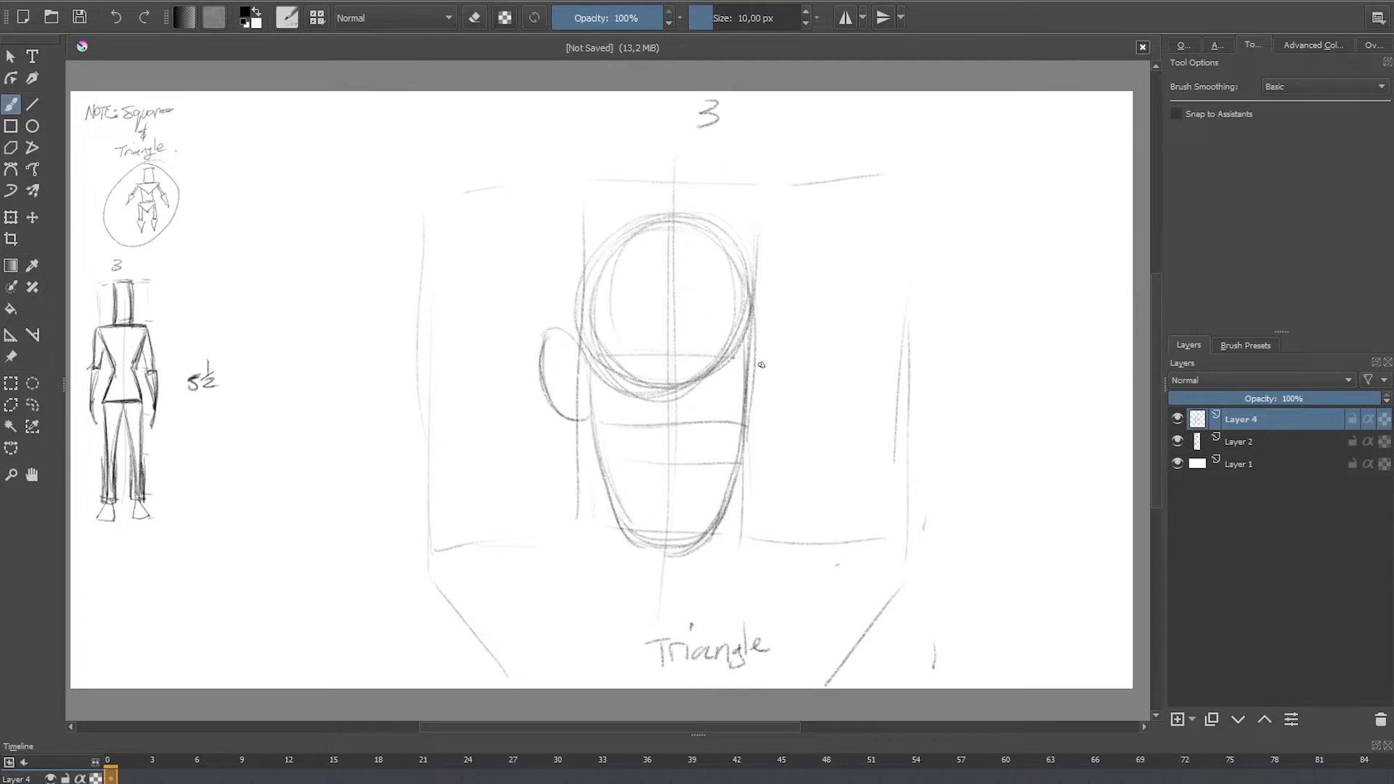
mouse_move(755, 344)
mouse_down()
mouse_move(790, 333)
mouse_move(748, 421)
mouse_move(792, 378)
mouse_move(745, 440)
mouse_up()
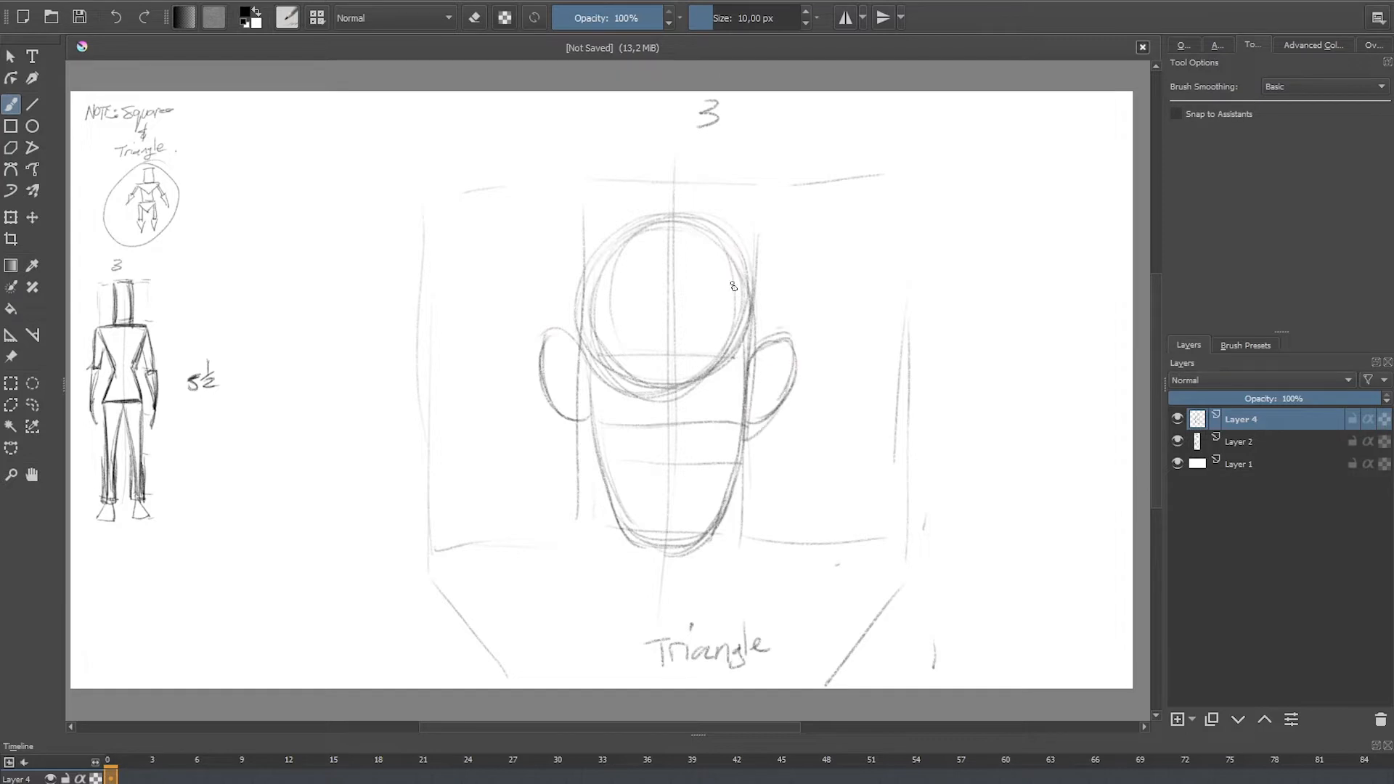
mouse_move(734, 353)
mouse_down()
mouse_move(645, 410)
mouse_move(653, 396)
mouse_up()
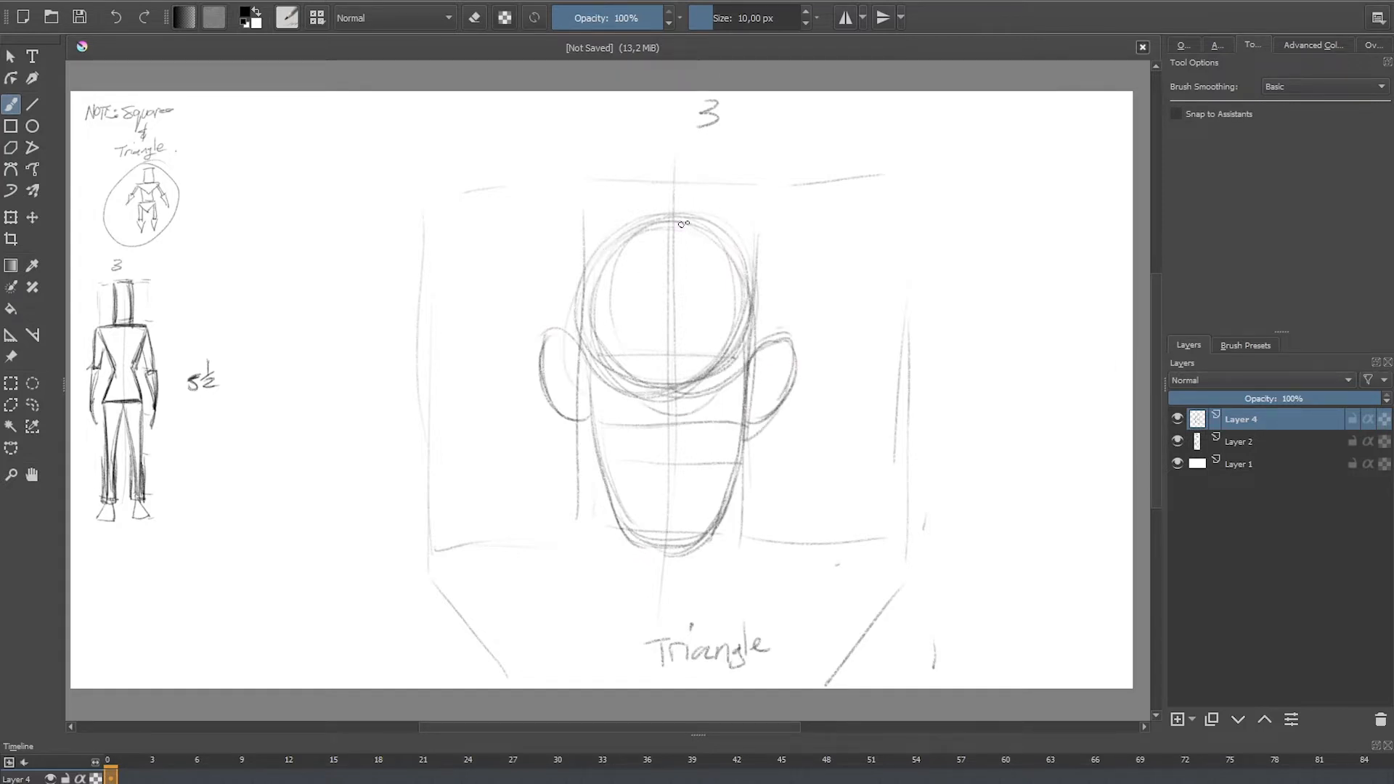
Step: Draw a pointed hair tuft on top of the head with a curled strand on its left
mouse_move(630, 226)
mouse_down()
mouse_move(710, 224)
mouse_move(719, 161)
mouse_move(614, 218)
mouse_up()
drag(719, 161, 702, 219)
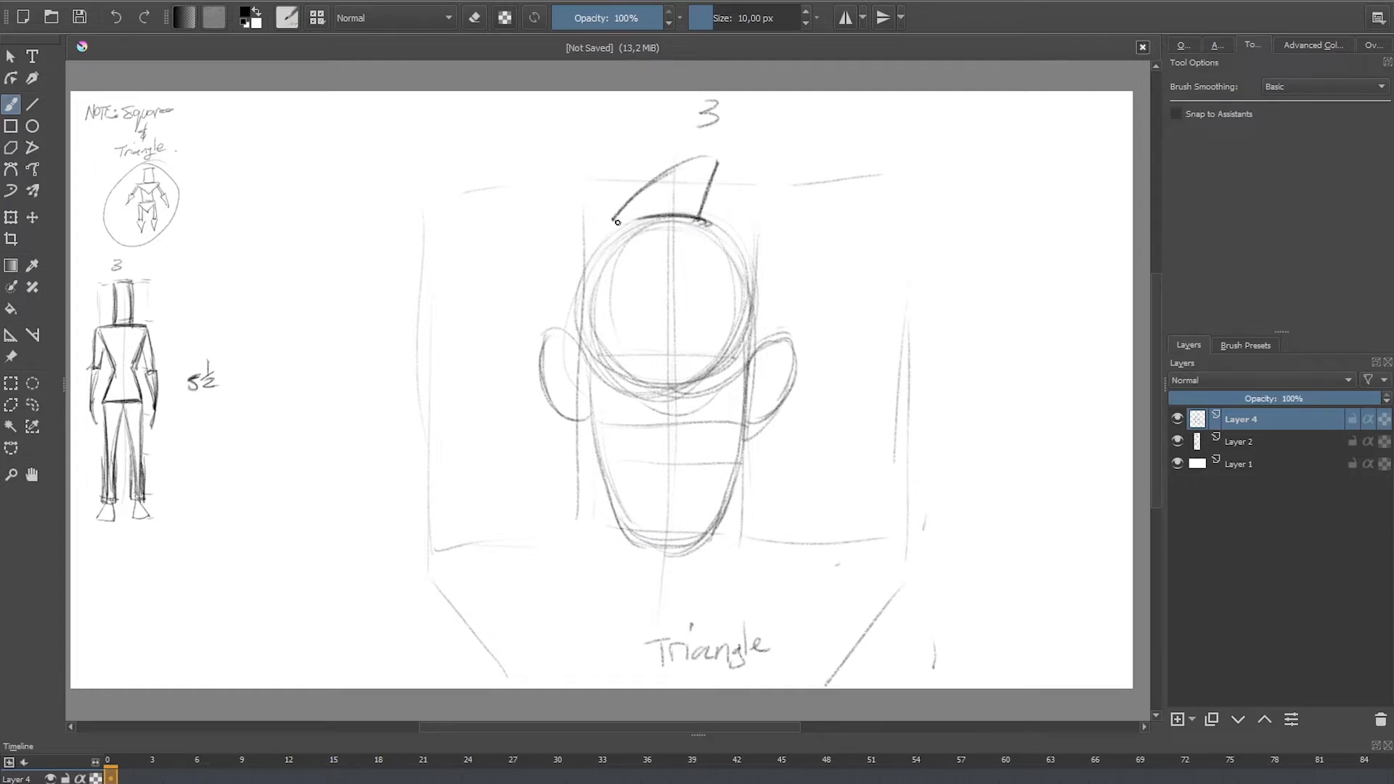
drag(615, 220, 698, 216)
mouse_move(706, 155)
mouse_down()
mouse_move(640, 184)
mouse_move(611, 222)
mouse_move(549, 177)
mouse_move(585, 213)
mouse_up()
mouse_move(574, 178)
mouse_down()
mouse_move(613, 215)
mouse_move(708, 158)
mouse_up()
mouse_move(718, 162)
mouse_down()
mouse_move(687, 216)
mouse_move(713, 157)
mouse_up()
Step: Draw a triangular hair spike on the head's right side and connect it to the top tuft
drag(799, 241, 750, 349)
drag(754, 236, 748, 331)
mouse_move(746, 236)
mouse_down()
mouse_move(748, 345)
mouse_move(802, 236)
mouse_up()
drag(717, 164, 786, 227)
Step: Draw a triangular hair spike on the head's left side and darken the upper skull outline
drag(534, 246, 577, 331)
mouse_move(530, 251)
mouse_down()
mouse_move(582, 337)
mouse_move(597, 244)
mouse_up()
drag(592, 251, 570, 322)
mouse_move(545, 244)
mouse_down()
mouse_move(597, 244)
mouse_move(562, 243)
mouse_up()
mouse_move(592, 248)
mouse_down()
mouse_move(631, 218)
mouse_move(750, 268)
mouse_move(728, 250)
mouse_up()
drag(619, 223, 572, 280)
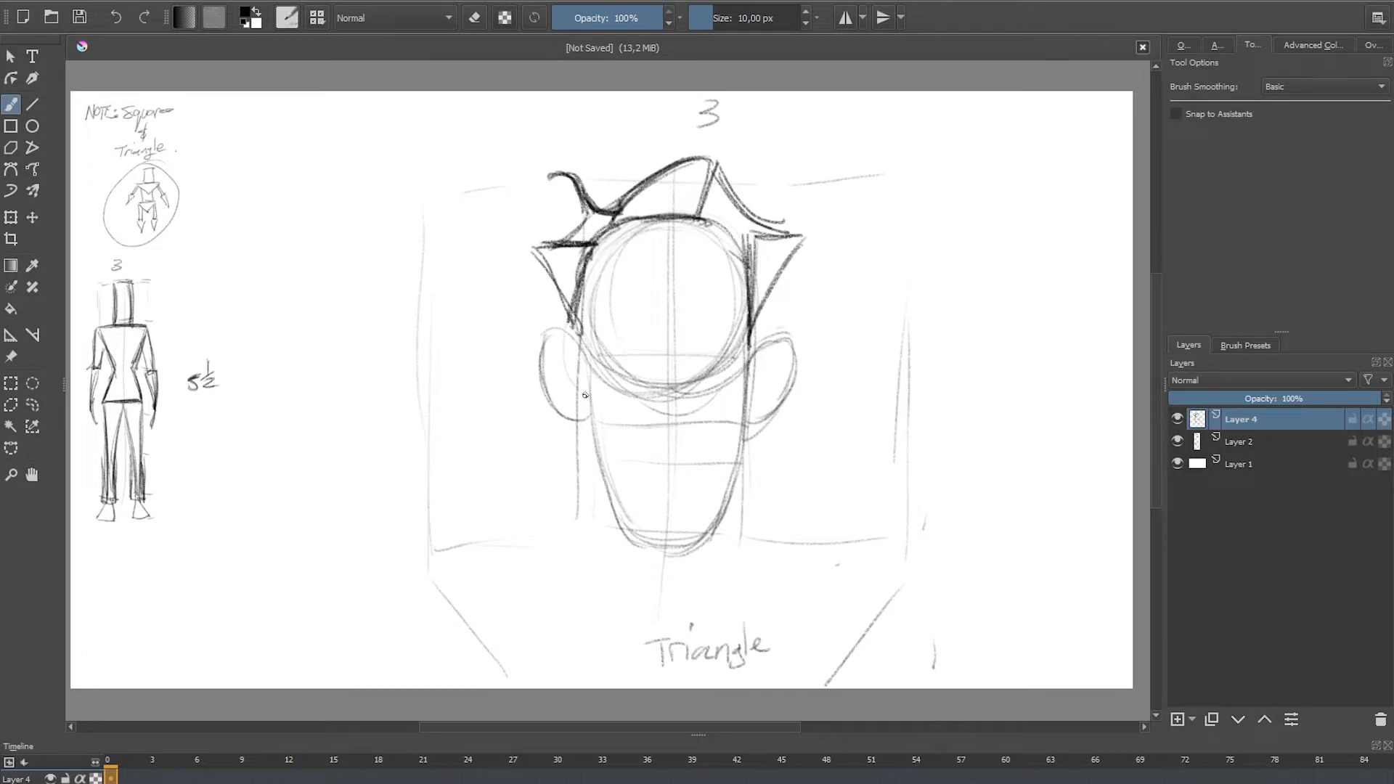
Step: Darken the outlines of both ears and strengthen the eye line across the face
mouse_move(581, 355)
mouse_down()
mouse_move(548, 334)
mouse_move(563, 334)
mouse_up()
mouse_move(552, 332)
mouse_down()
mouse_move(543, 393)
mouse_move(563, 418)
mouse_up()
mouse_move(555, 339)
mouse_down()
mouse_move(538, 403)
mouse_move(549, 333)
mouse_up()
mouse_move(552, 334)
mouse_down()
mouse_move(543, 385)
mouse_move(581, 417)
mouse_up()
drag(748, 349, 786, 341)
mouse_move(786, 341)
mouse_down()
mouse_move(795, 399)
mouse_move(749, 420)
mouse_move(755, 340)
mouse_up()
drag(788, 341, 759, 364)
drag(629, 356, 741, 353)
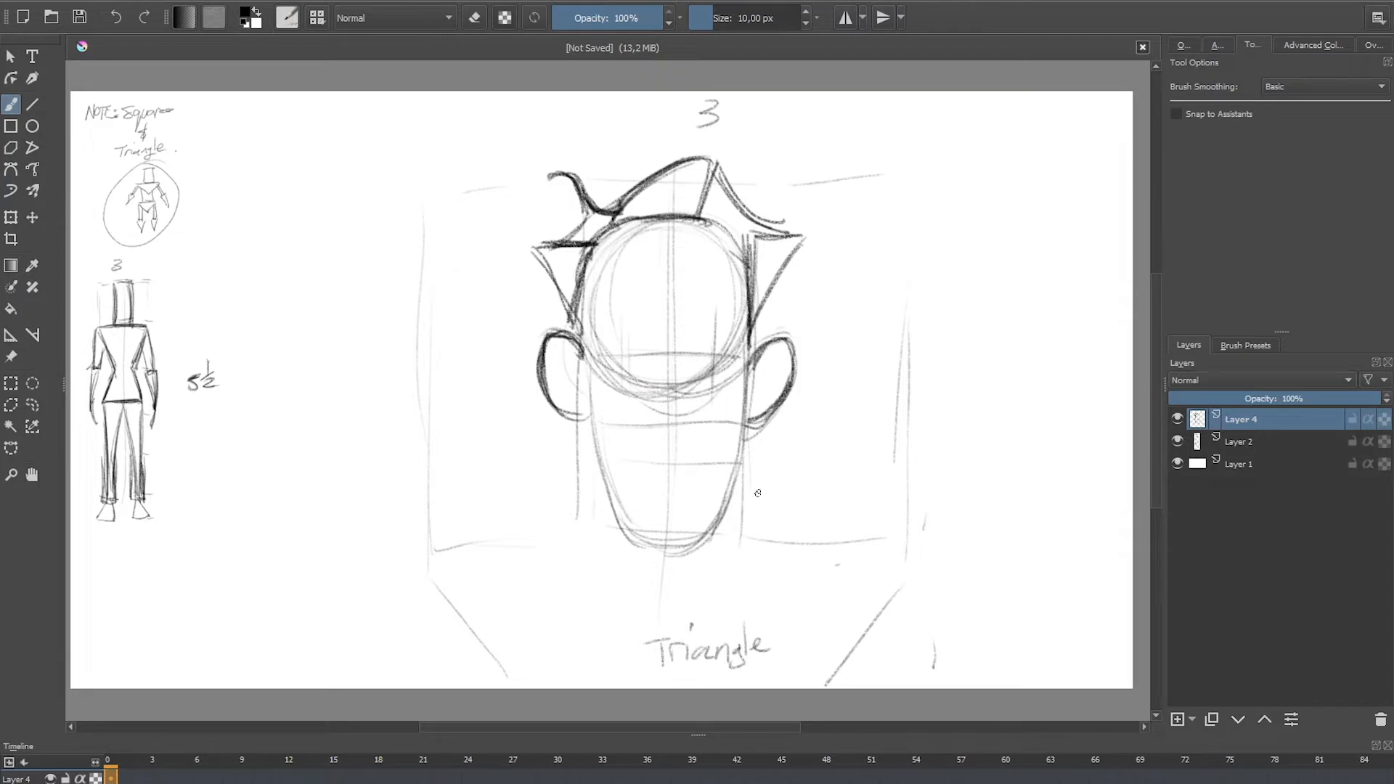
Step: Choose pure red as the brush colour and shade the two side hair spikes and the top tuft
click(1305, 45)
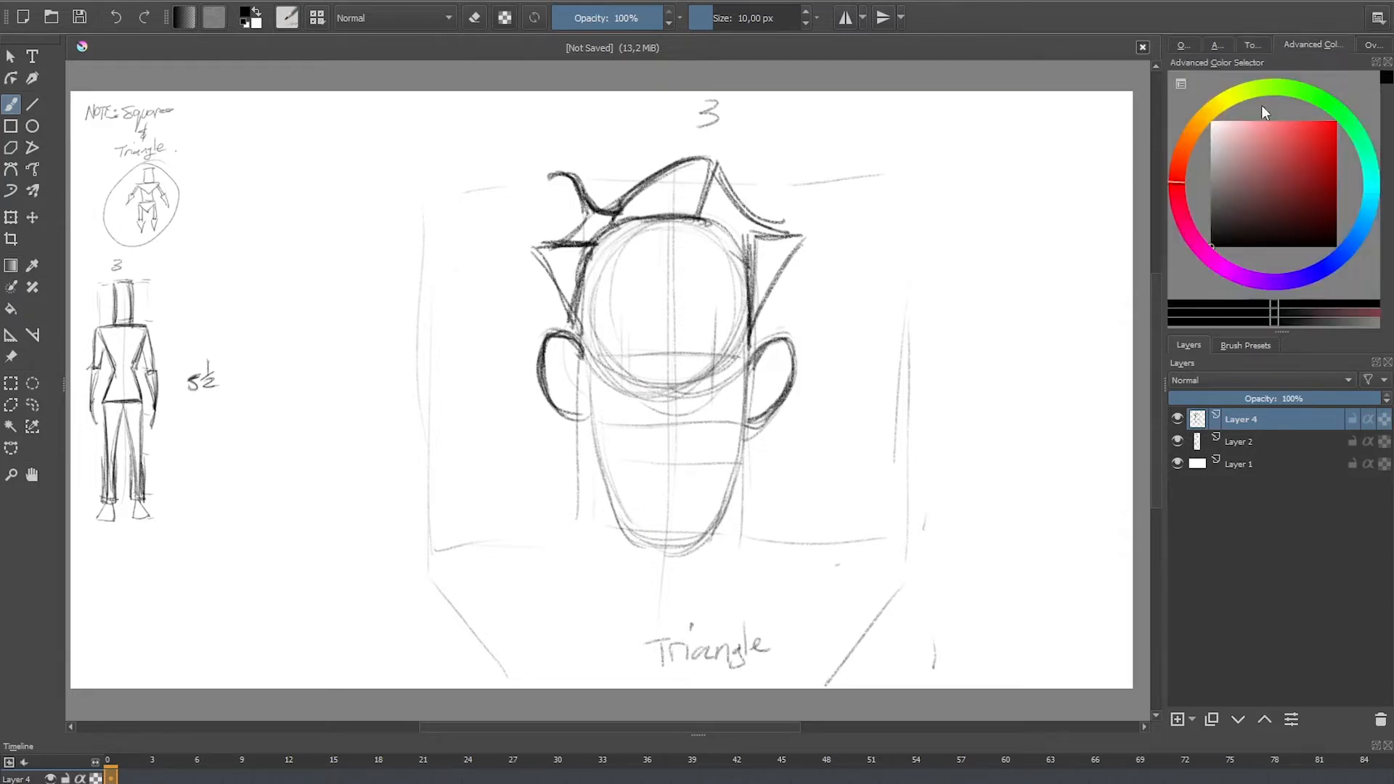
drag(1313, 150, 1336, 122)
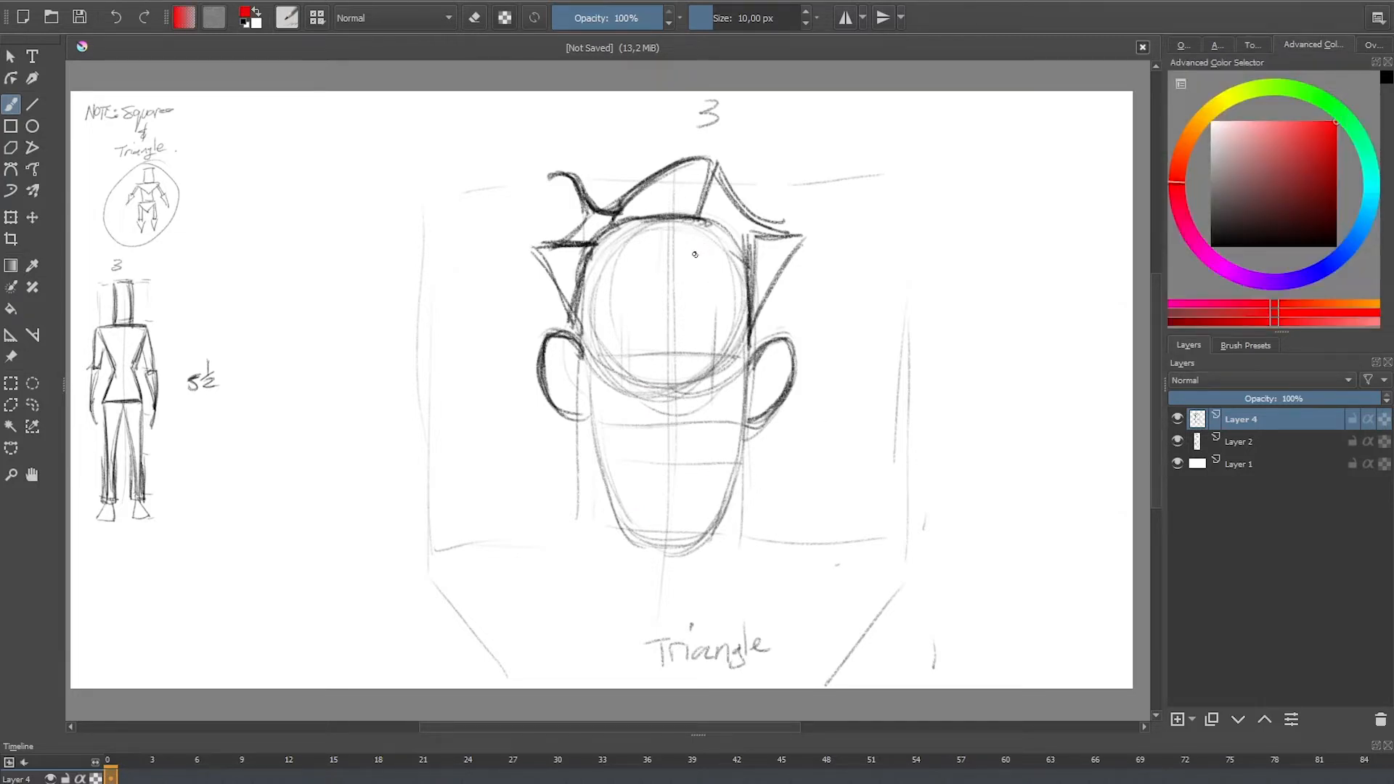
mouse_move(546, 251)
mouse_down()
mouse_move(576, 256)
mouse_move(570, 298)
mouse_up()
mouse_move(759, 242)
mouse_down()
mouse_move(773, 251)
mouse_move(757, 302)
mouse_up()
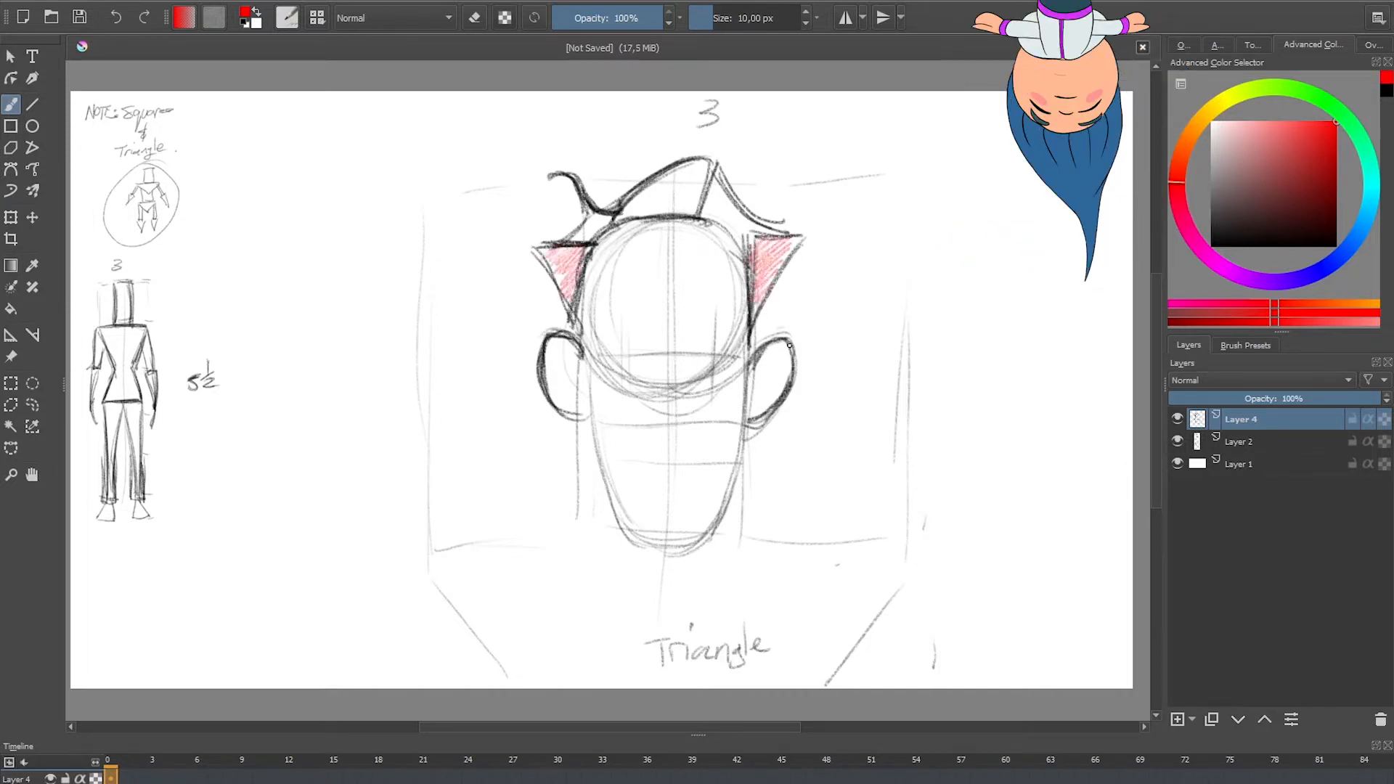
mouse_move(702, 175)
mouse_down()
mouse_move(679, 214)
mouse_move(645, 196)
mouse_move(748, 233)
mouse_up()
Step: Choose blue as the brush colour and shade the gaps between the hair spikes and both ears
click(1356, 240)
drag(600, 220, 580, 241)
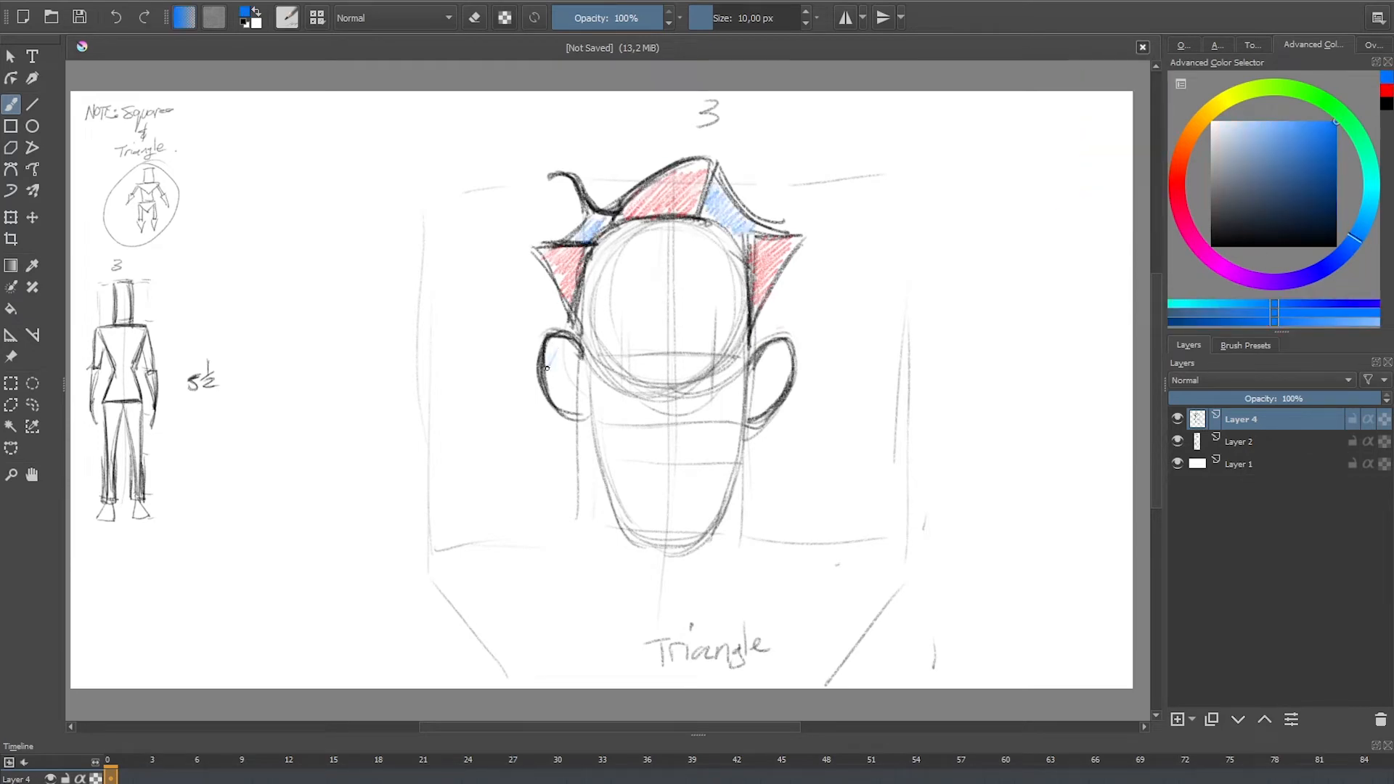
mouse_move(547, 368)
mouse_down()
mouse_move(581, 414)
mouse_move(550, 345)
mouse_up()
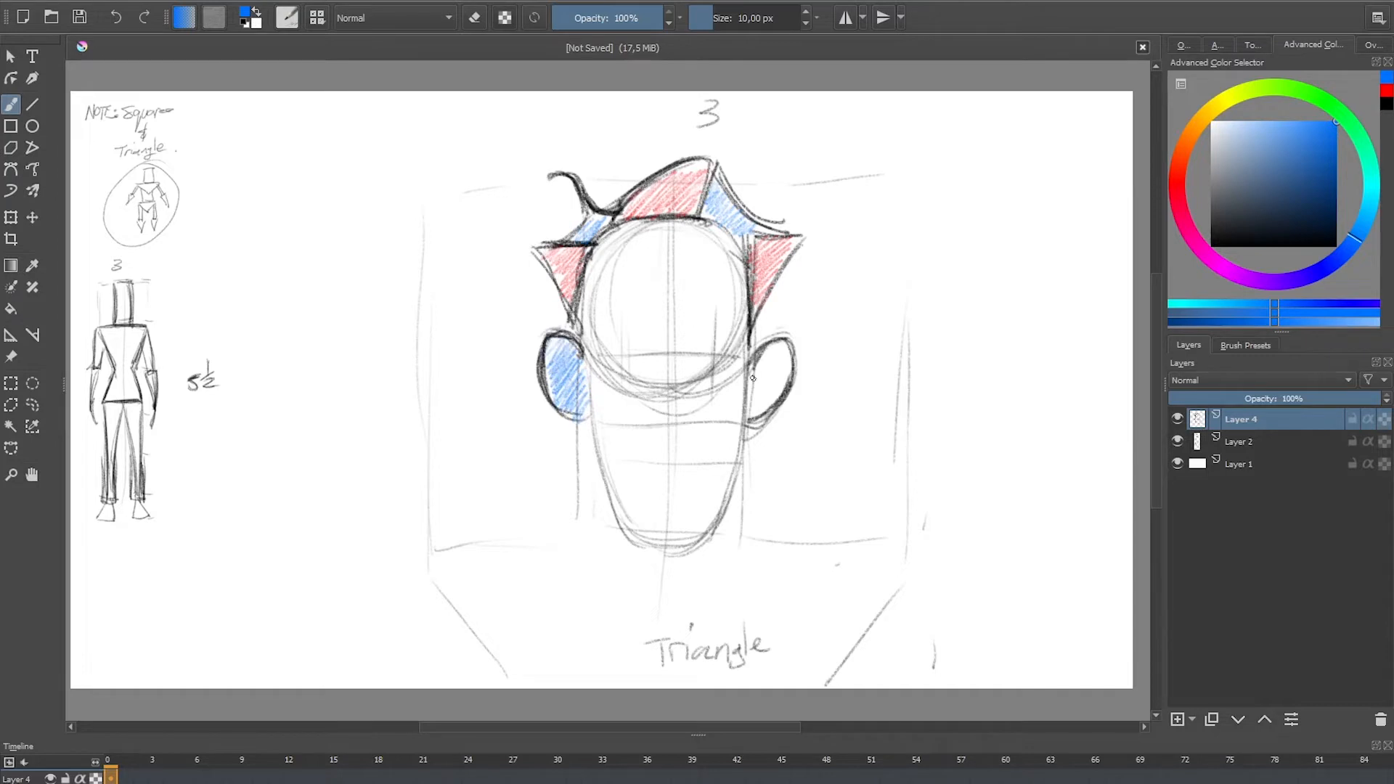
mouse_move(753, 378)
mouse_down()
mouse_move(776, 352)
mouse_move(789, 386)
mouse_up()
Step: Switch to black and sketch light neck lines below the jaw with collarbone and chest guide lines
click(1212, 244)
drag(602, 462, 602, 549)
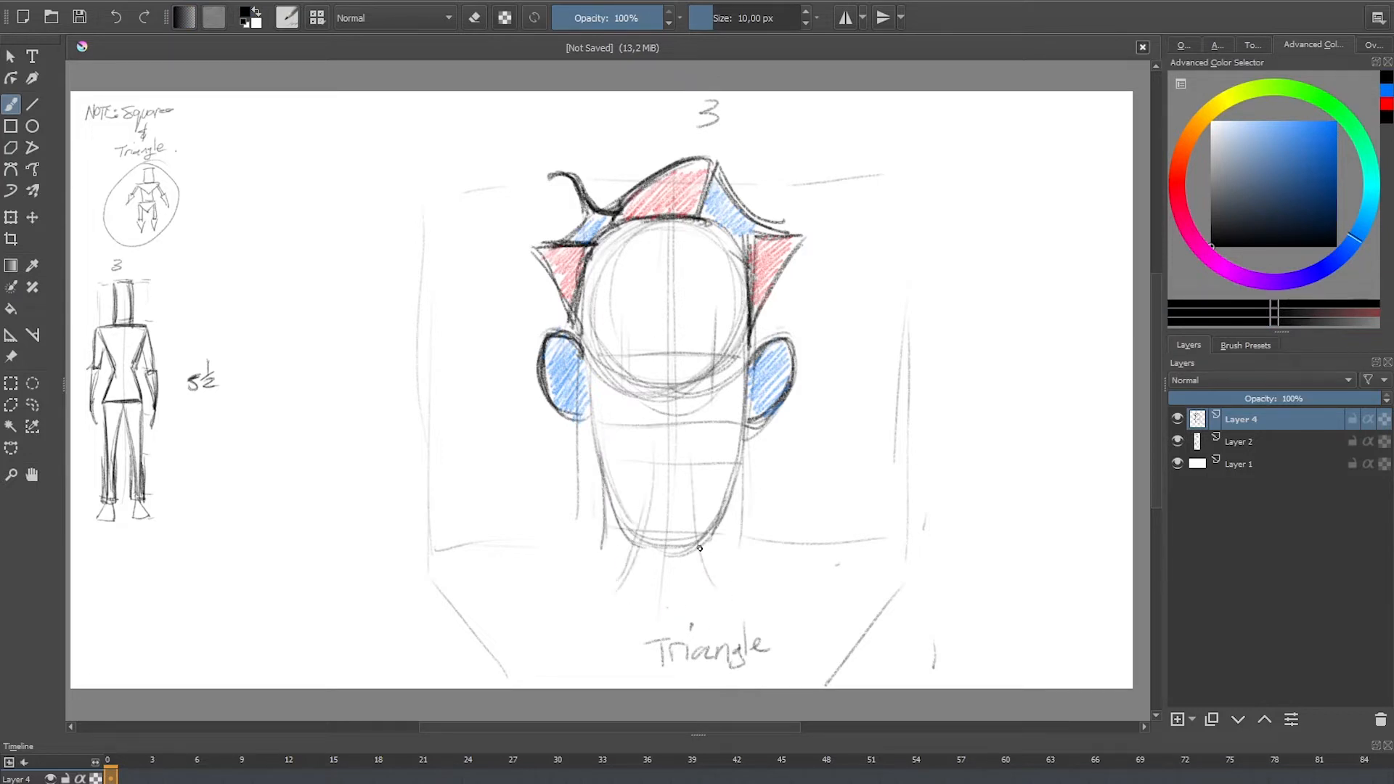
drag(755, 589, 802, 597)
drag(751, 561, 836, 585)
drag(741, 583, 748, 672)
drag(837, 613, 788, 681)
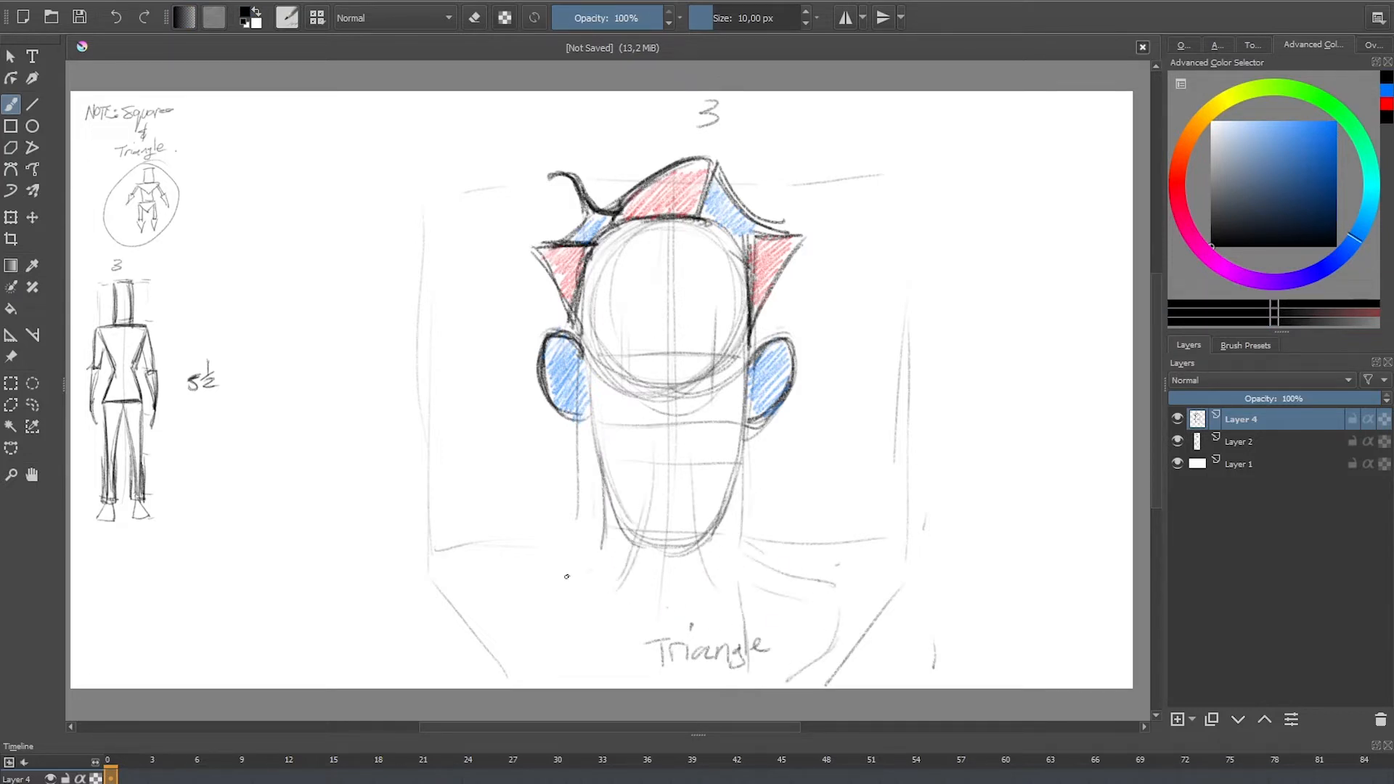
Step: Draw dark sloping shoulder lines from both sides of the neck out to the shoulder tips
drag(465, 545, 593, 514)
drag(440, 571, 607, 510)
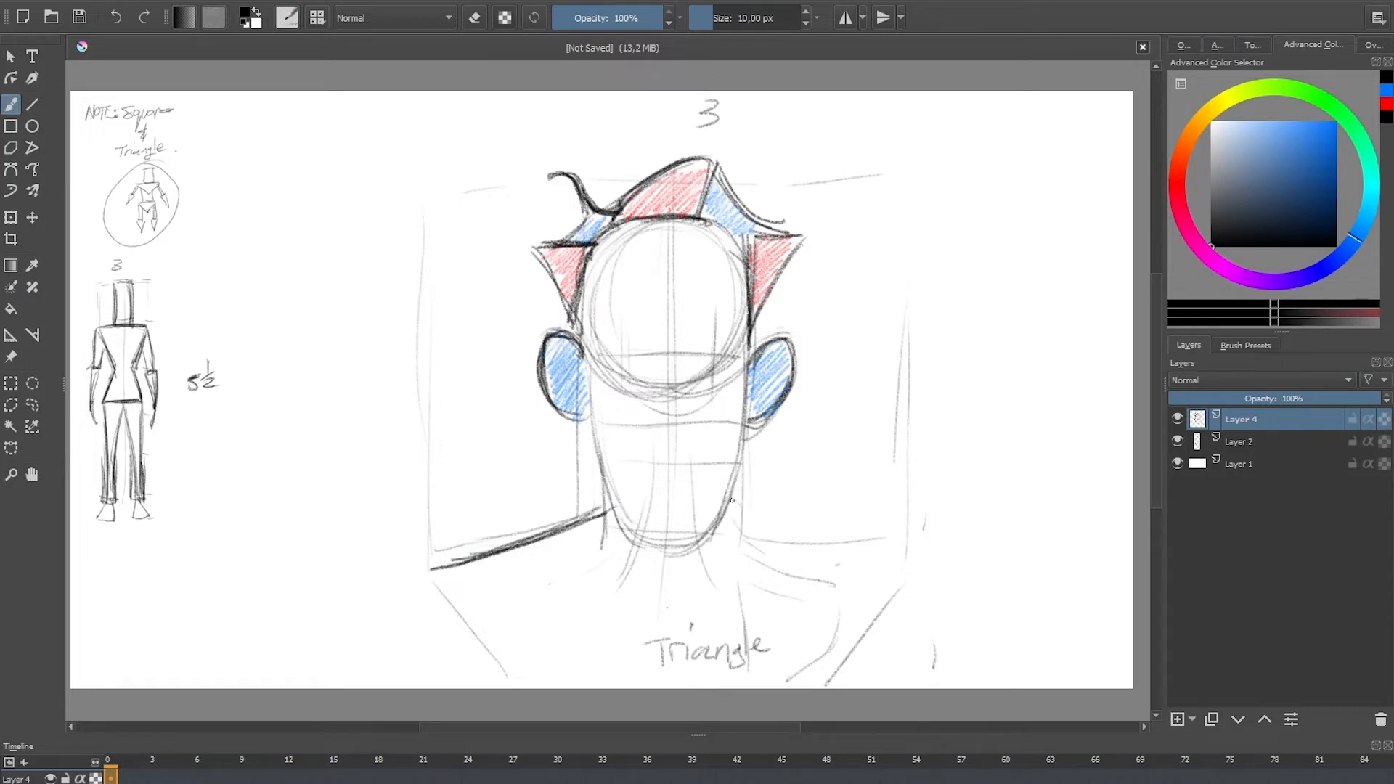
mouse_move(732, 500)
mouse_down()
mouse_move(901, 579)
mouse_move(823, 543)
mouse_up()
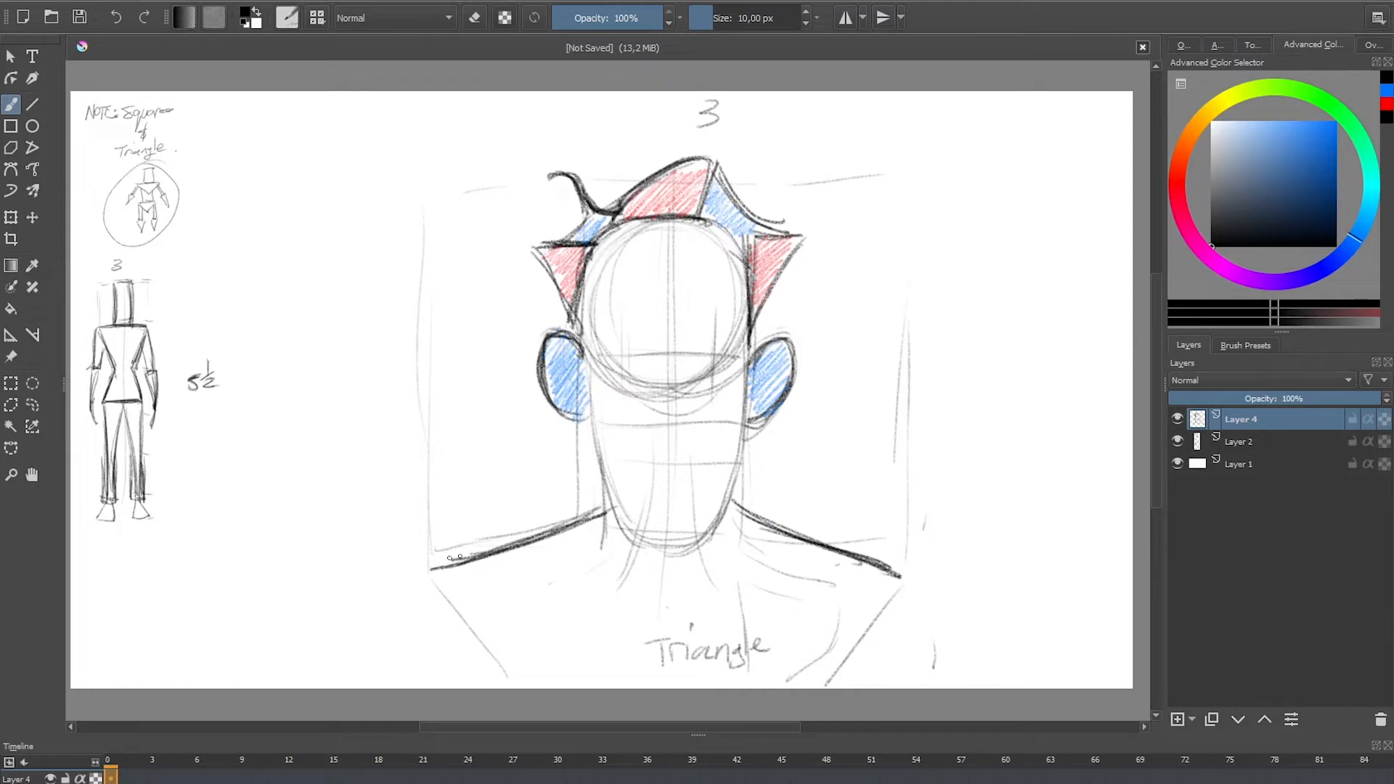
drag(459, 558, 595, 511)
Step: Draw the outer and inner outlines of both upper arms down from the shoulder tips
drag(432, 572, 401, 673)
drag(434, 603, 461, 681)
drag(472, 605, 472, 680)
mouse_move(901, 578)
mouse_down()
mouse_move(917, 563)
mouse_move(916, 588)
mouse_up()
mouse_move(900, 584)
mouse_down()
mouse_move(854, 677)
mouse_move(914, 663)
mouse_move(916, 612)
mouse_move(920, 669)
mouse_up()
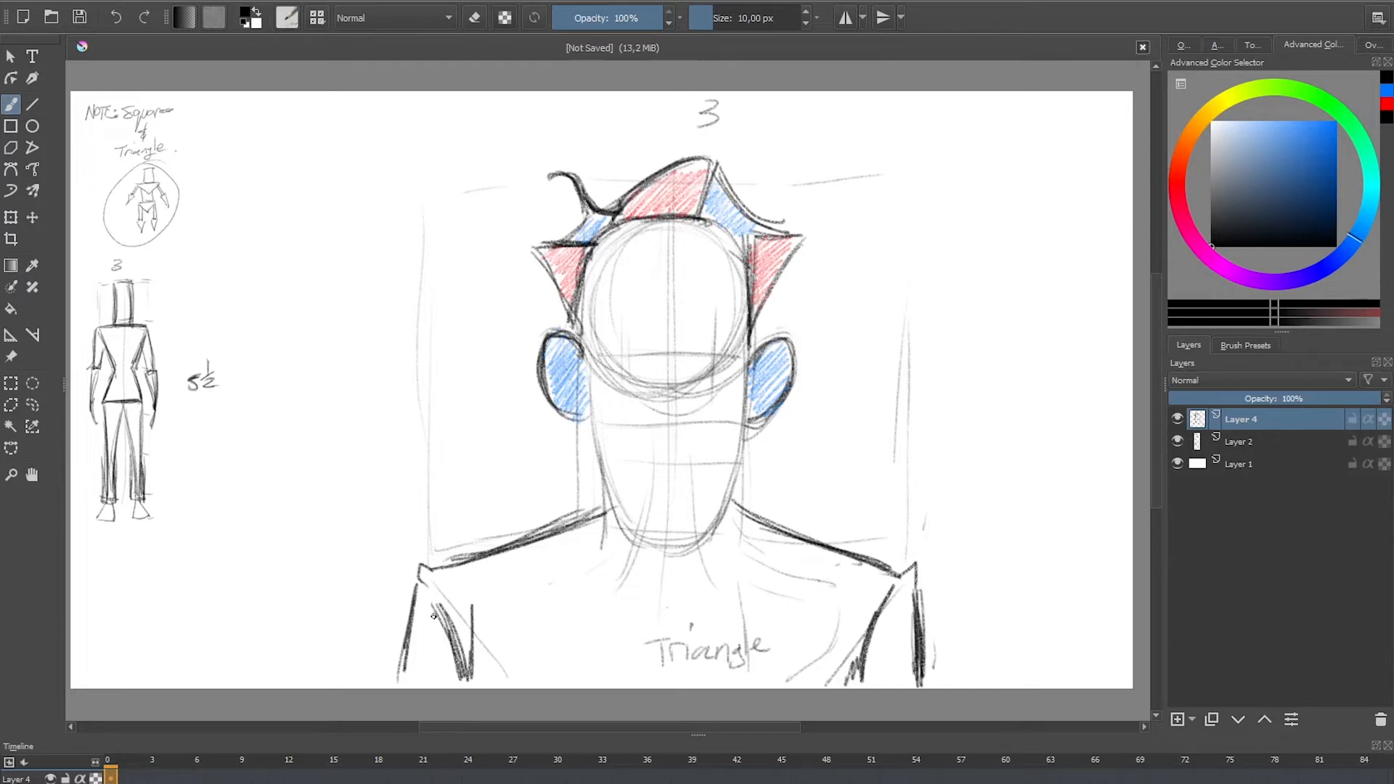
Step: Redraw the slanted sides of the chest and hatch the triangular torso in red
drag(447, 619, 508, 688)
drag(823, 687, 889, 586)
click(1382, 104)
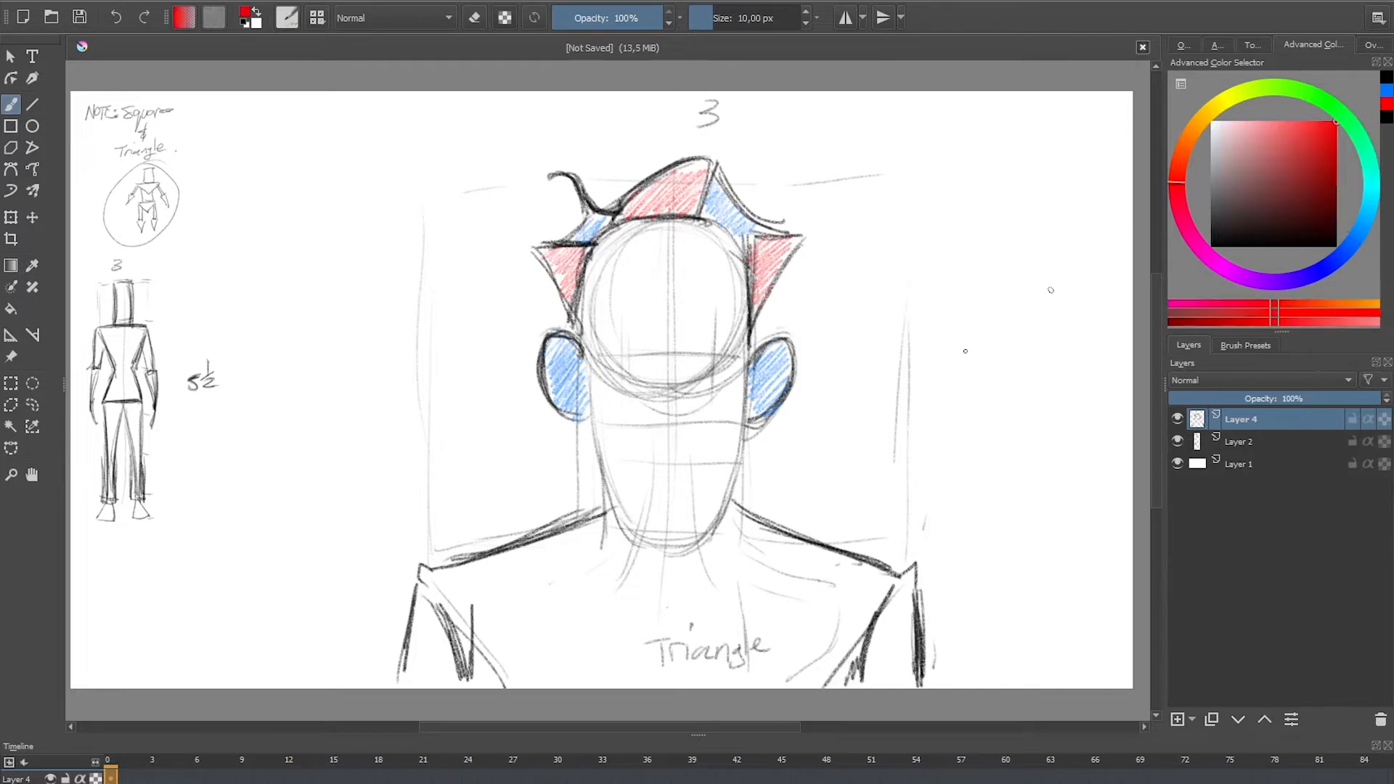
mouse_move(457, 578)
mouse_down()
mouse_move(513, 544)
mouse_move(492, 609)
mouse_move(549, 579)
mouse_move(580, 598)
mouse_move(561, 685)
mouse_move(723, 548)
mouse_move(790, 538)
mouse_move(743, 653)
mouse_move(887, 566)
mouse_move(791, 682)
mouse_move(688, 591)
mouse_up()
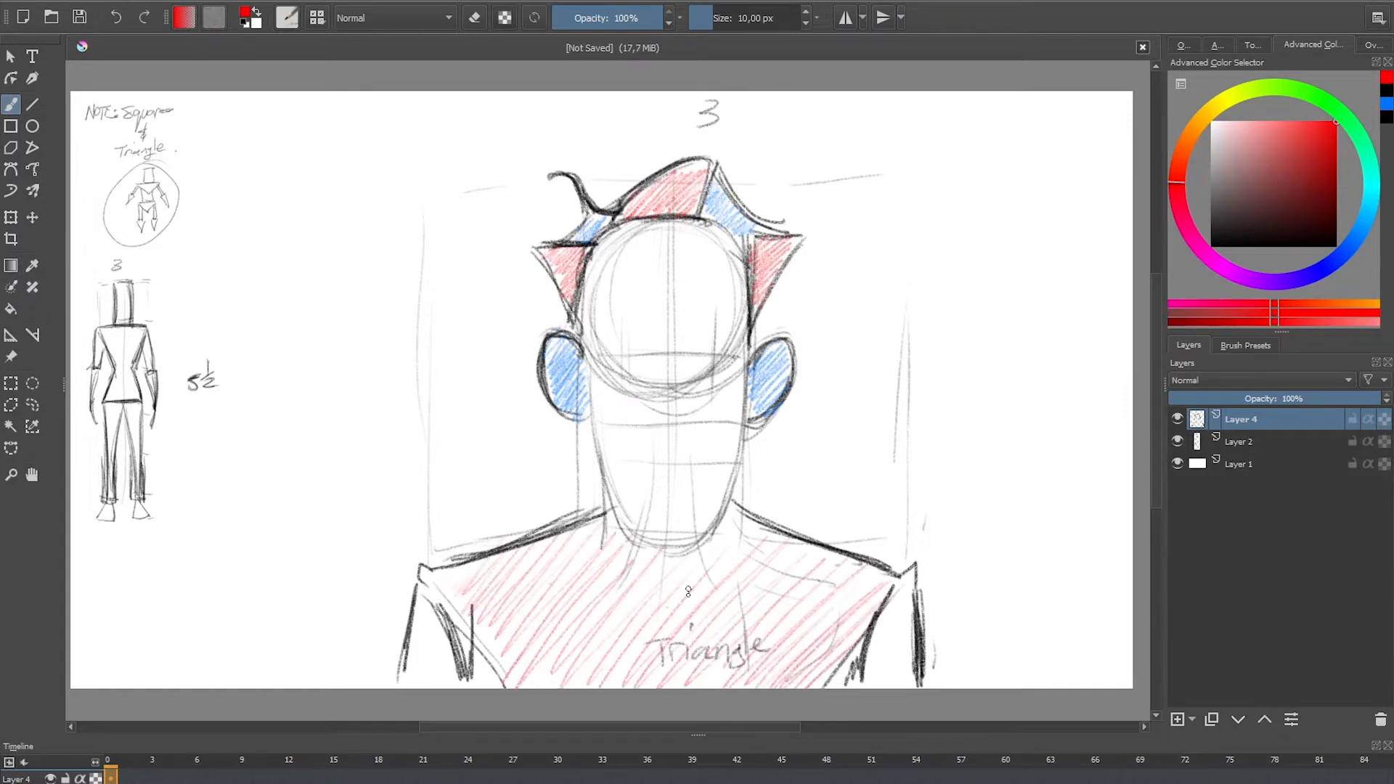
Step: Draw the nose in black as a triangle above a square, shading the triangle red and the square green
click(1387, 91)
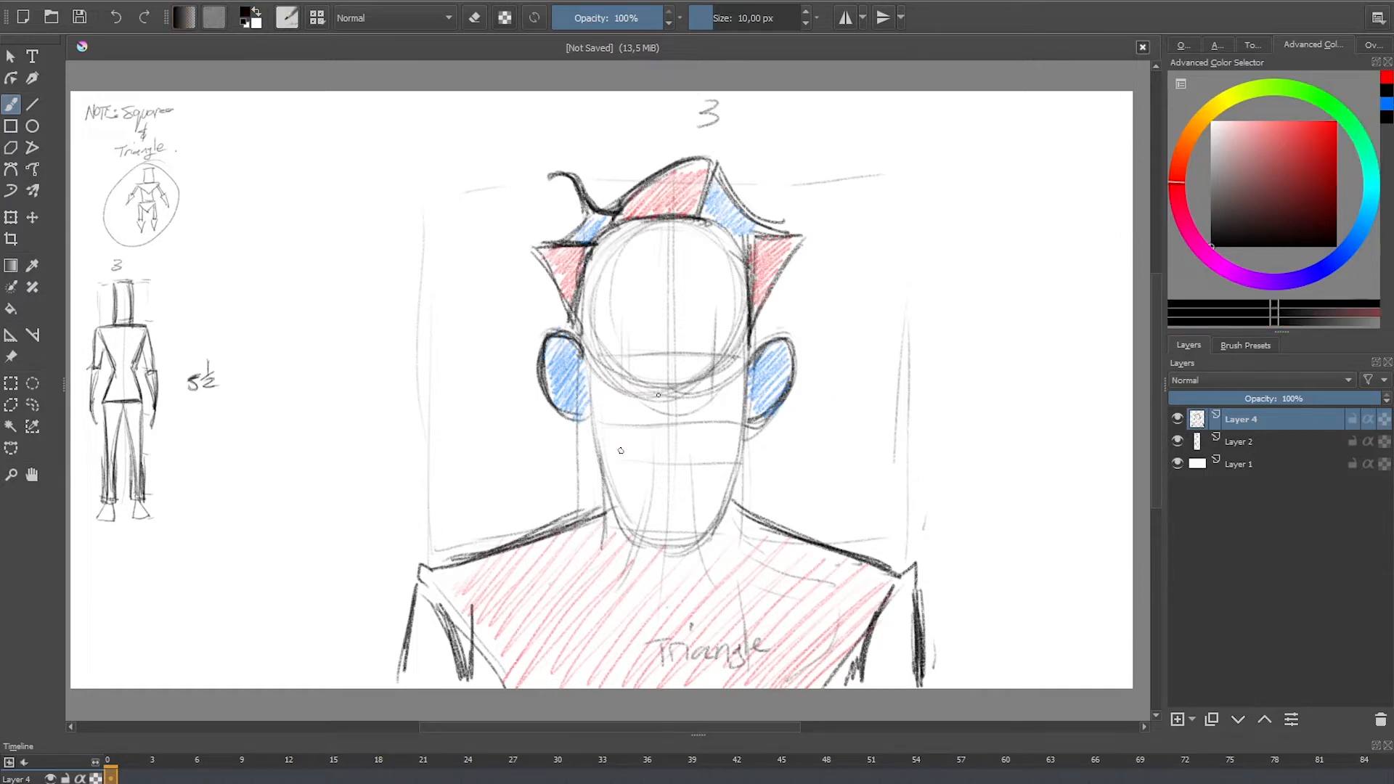
mouse_move(667, 339)
mouse_down()
mouse_move(646, 386)
mouse_move(682, 369)
mouse_move(673, 355)
mouse_move(691, 378)
mouse_move(646, 385)
mouse_move(693, 380)
mouse_move(671, 384)
mouse_move(690, 379)
mouse_move(667, 345)
mouse_move(648, 380)
mouse_move(690, 385)
mouse_move(688, 411)
mouse_move(652, 419)
mouse_up()
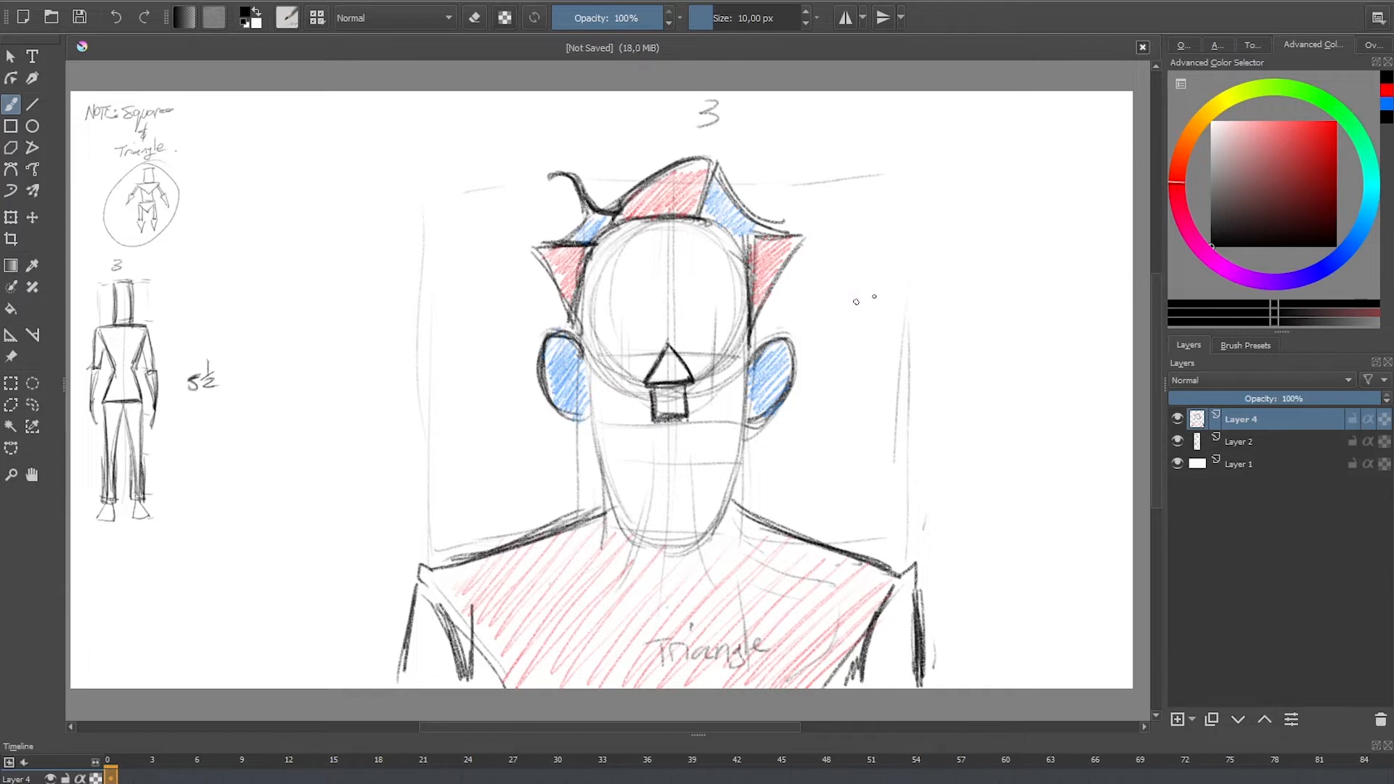
click(1388, 89)
mouse_move(667, 350)
mouse_down()
mouse_move(657, 377)
mouse_move(675, 381)
mouse_move(685, 415)
mouse_up()
click(1342, 114)
Step: Draw the mouth in black as two small squares flanked by triangles, shading the squares green and the triangles red
click(1388, 105)
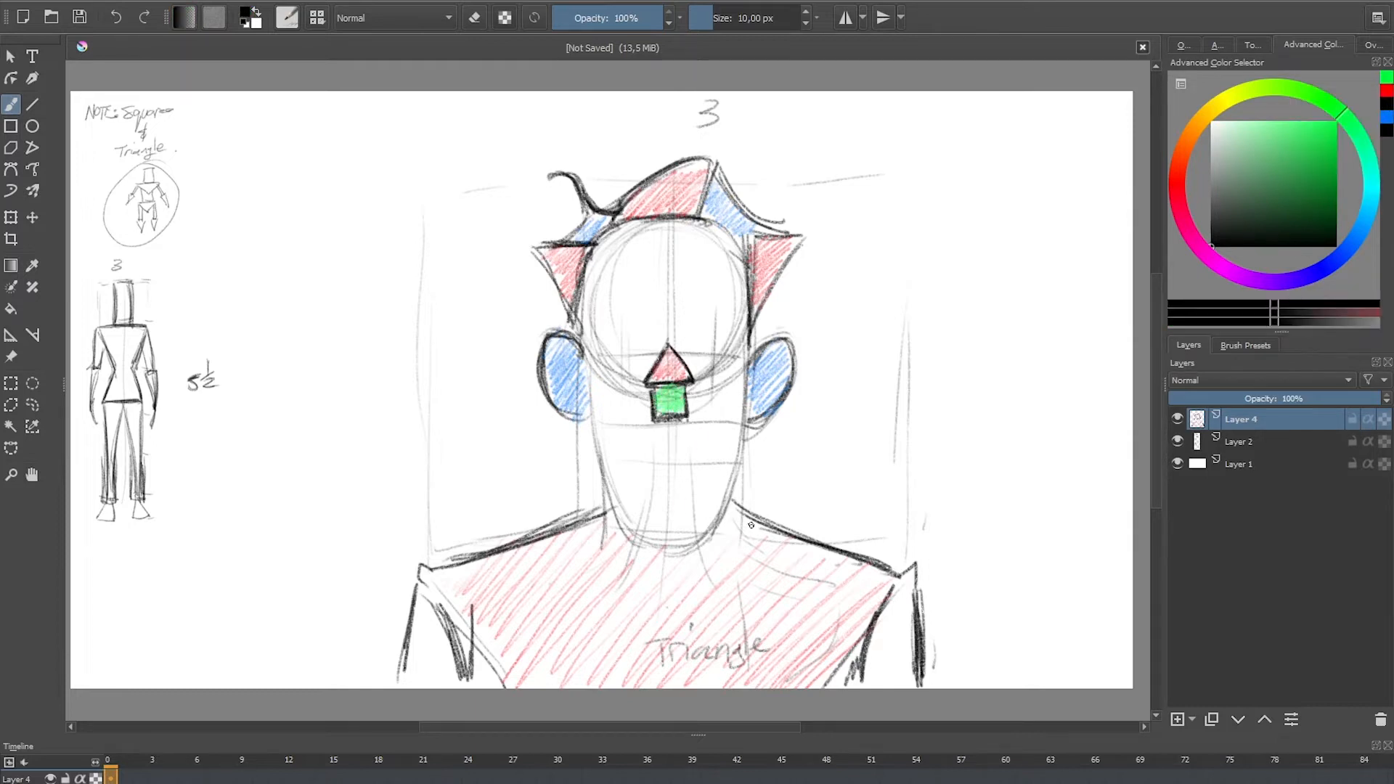
mouse_move(666, 436)
mouse_down()
mouse_move(666, 458)
mouse_move(666, 432)
mouse_move(650, 455)
mouse_move(625, 456)
mouse_move(651, 459)
mouse_move(670, 429)
mouse_move(686, 453)
mouse_move(668, 457)
mouse_move(713, 459)
mouse_up()
drag(712, 459, 682, 457)
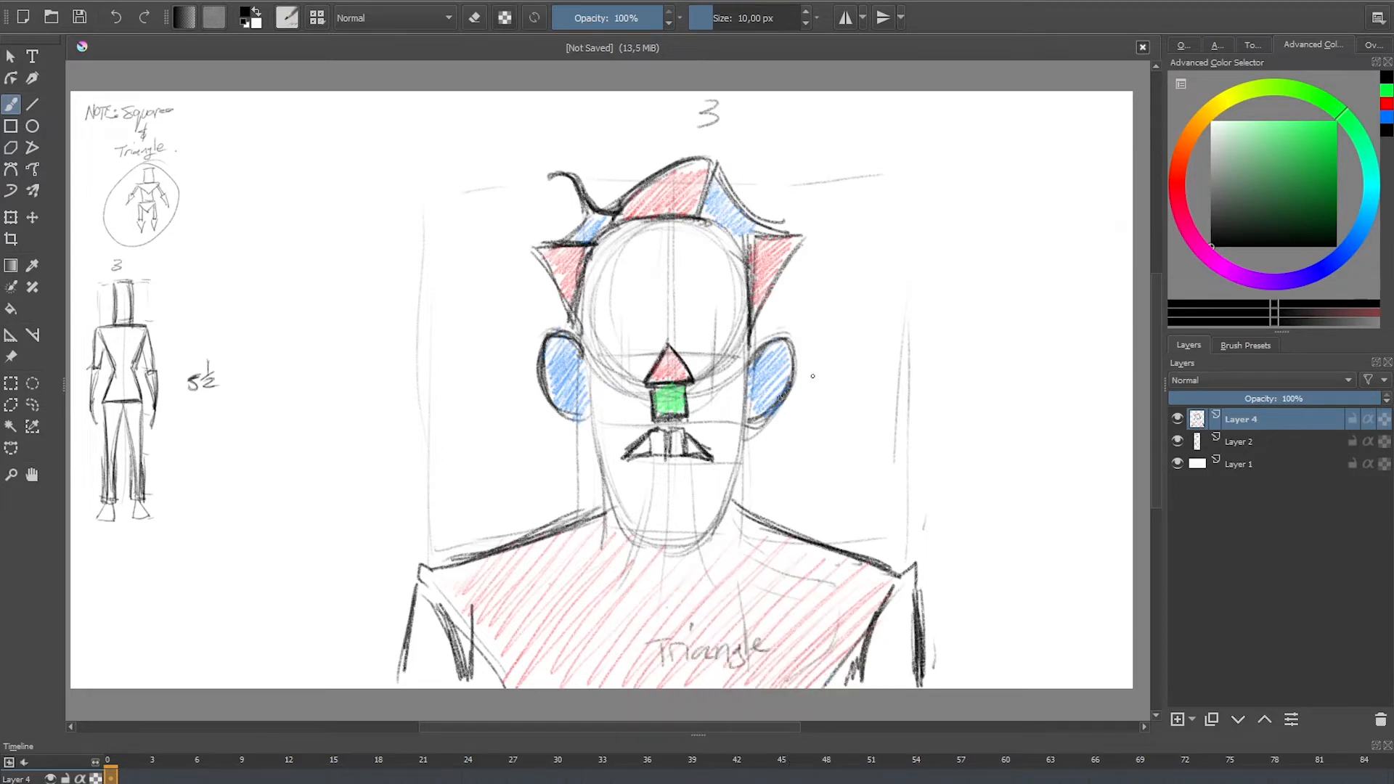
click(1386, 91)
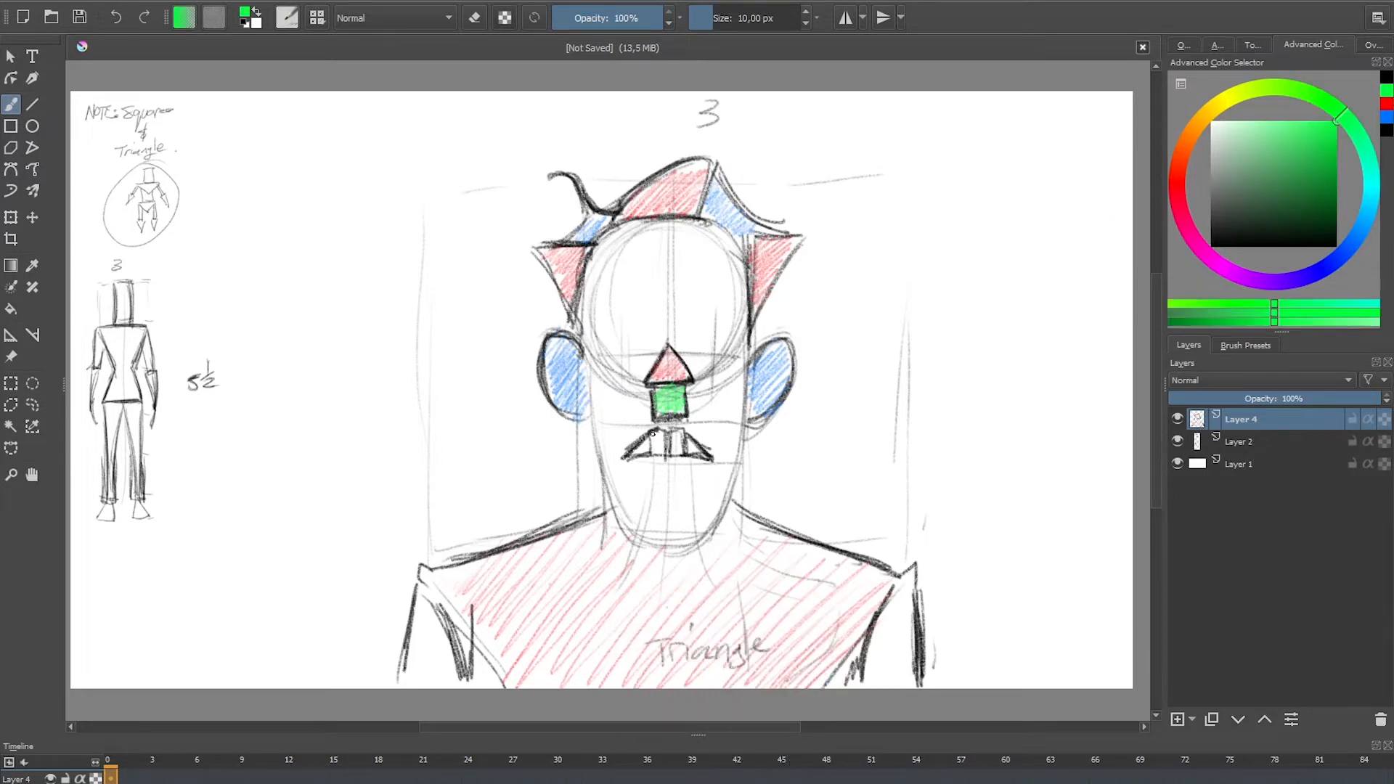
mouse_move(652, 433)
mouse_down()
mouse_move(658, 449)
mouse_move(676, 436)
mouse_up()
click(1386, 102)
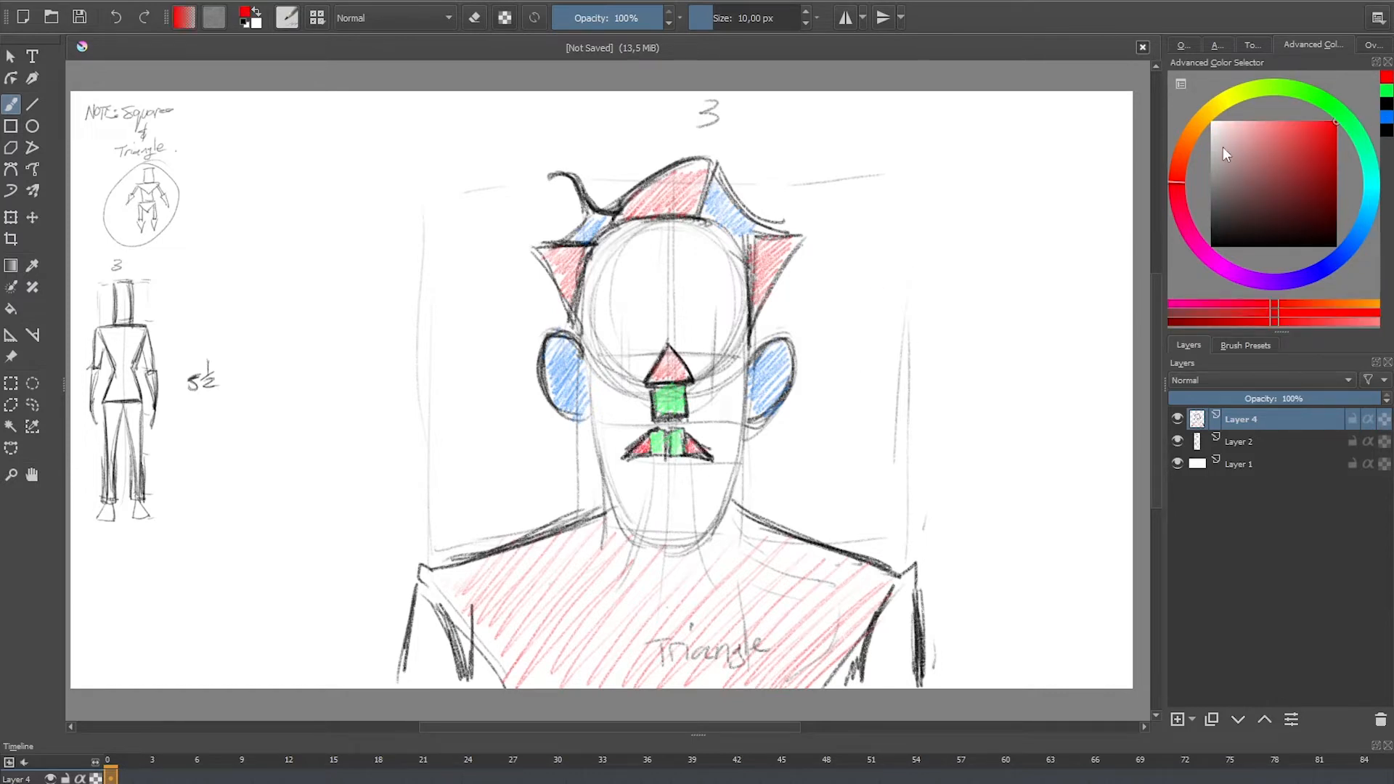
Step: Draw both eyes in black as inverted triangles topped by half circles with round irises
click(1386, 106)
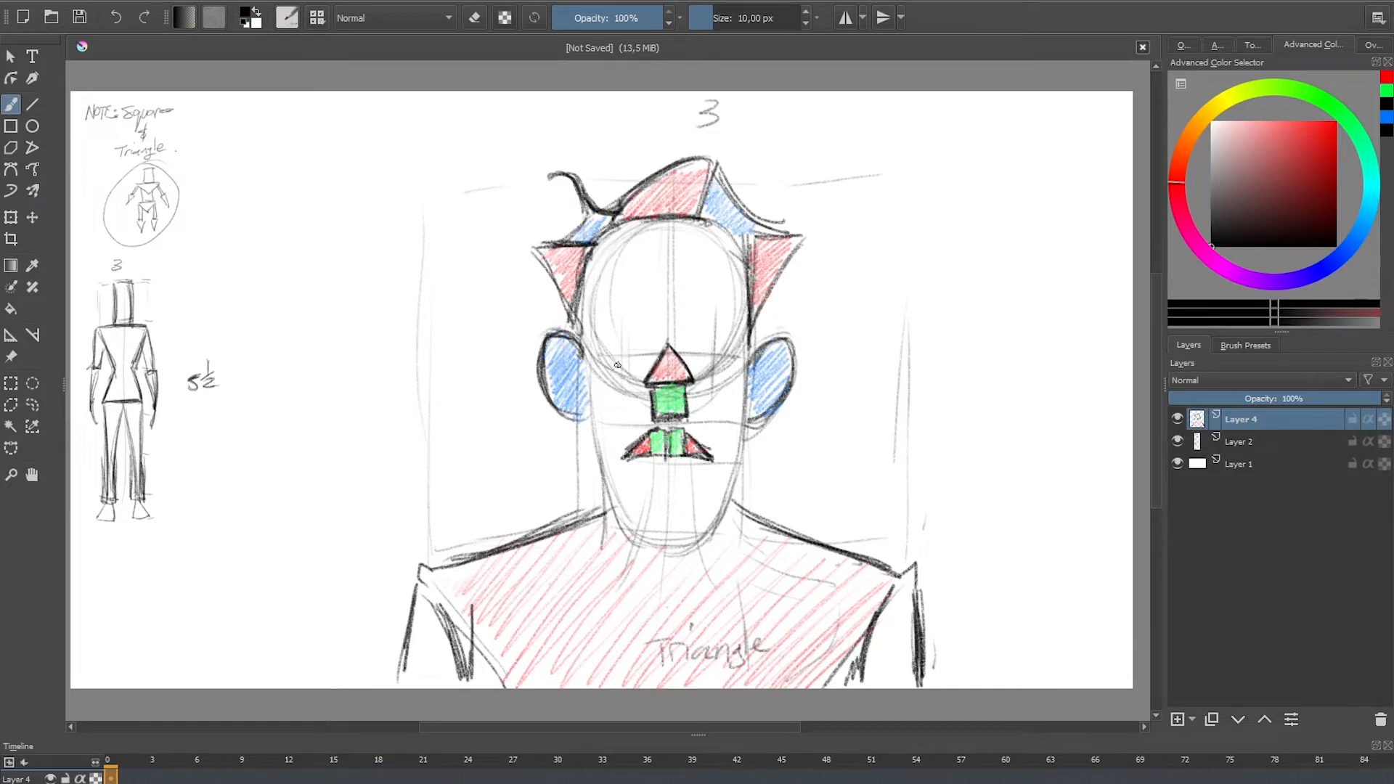
mouse_move(617, 365)
mouse_down()
mouse_move(738, 368)
mouse_move(714, 390)
mouse_move(697, 361)
mouse_move(712, 389)
mouse_move(618, 387)
mouse_up()
drag(597, 365, 619, 391)
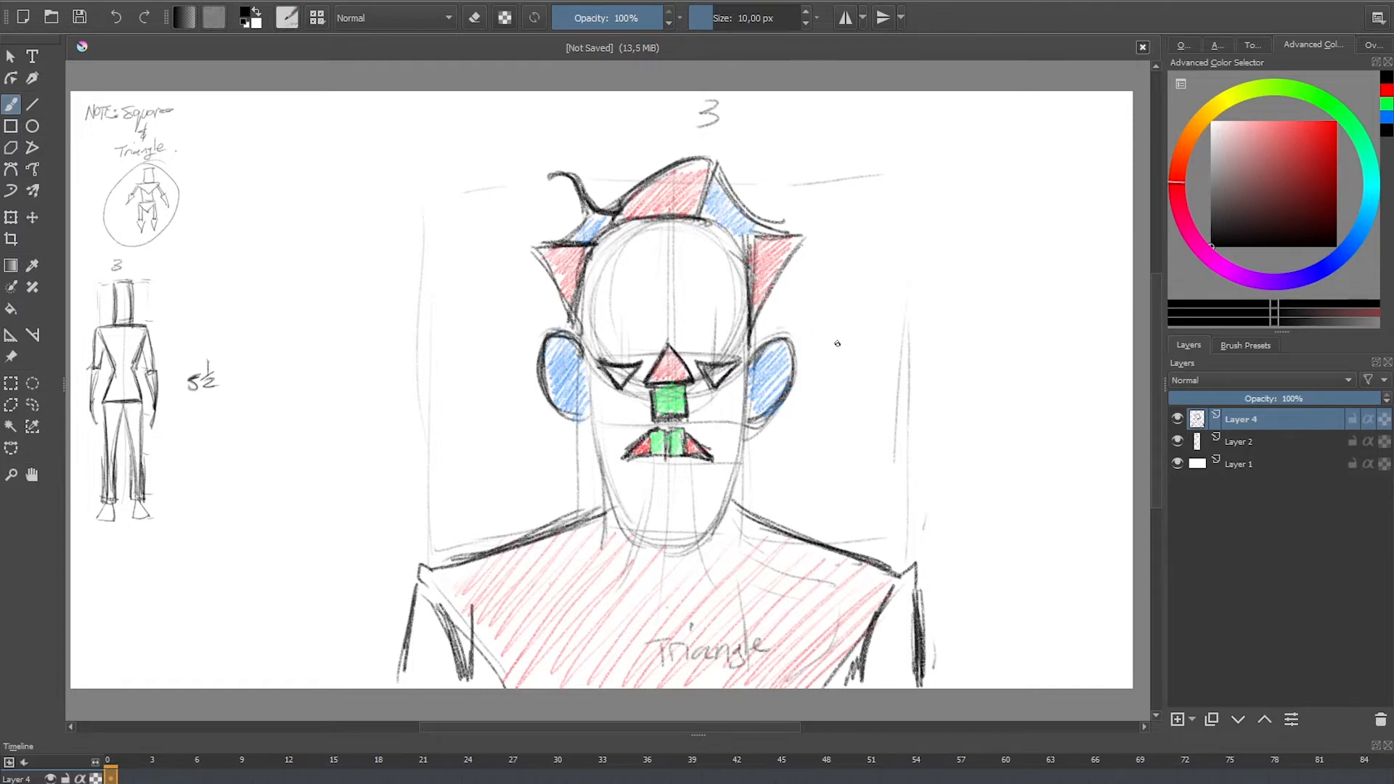
mouse_move(723, 348)
mouse_down()
mouse_move(698, 356)
mouse_move(734, 356)
mouse_up()
mouse_move(624, 348)
mouse_down()
mouse_move(603, 351)
mouse_move(637, 343)
mouse_move(600, 355)
mouse_move(629, 344)
mouse_move(616, 359)
mouse_up()
drag(712, 352, 710, 361)
Step: Shade the half circles and irises of both eyes blue and the inverted triangles below them red
click(1386, 117)
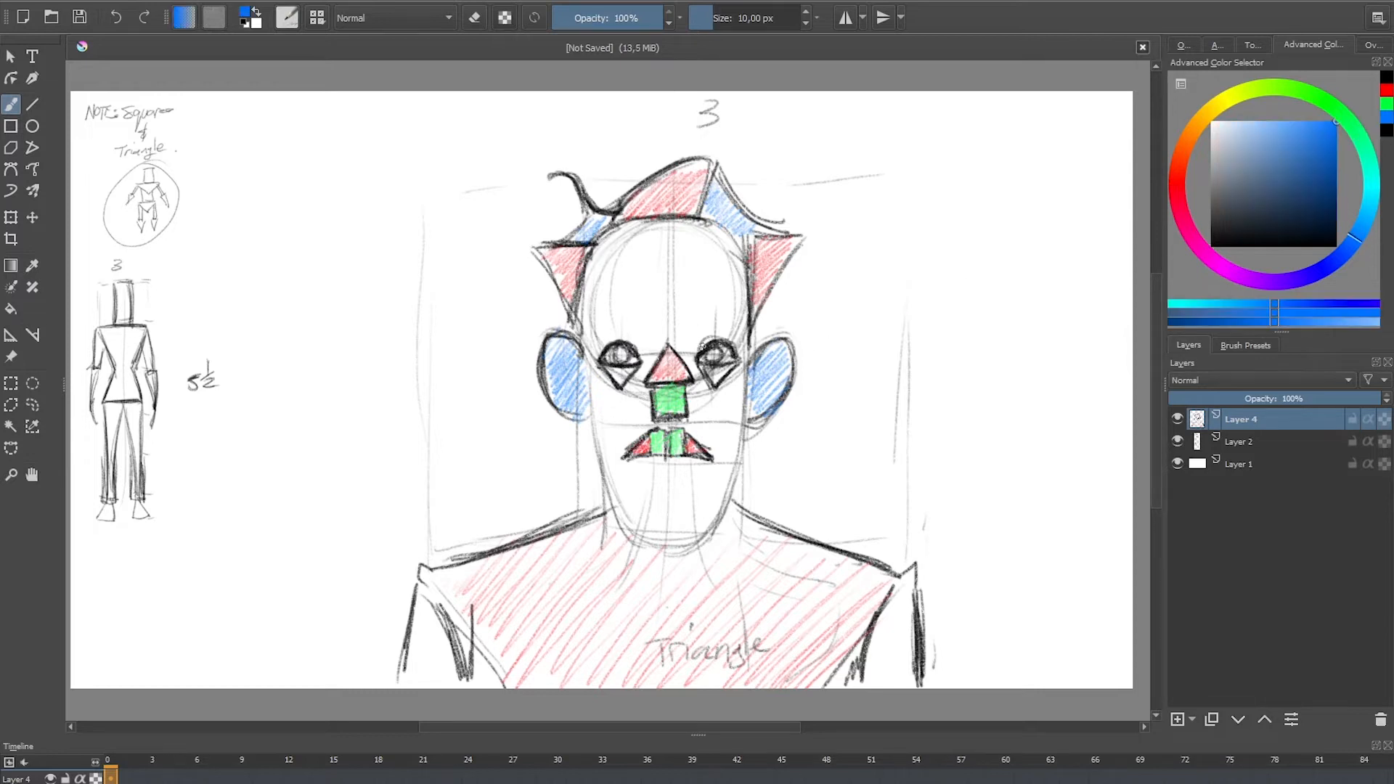
drag(714, 359, 732, 354)
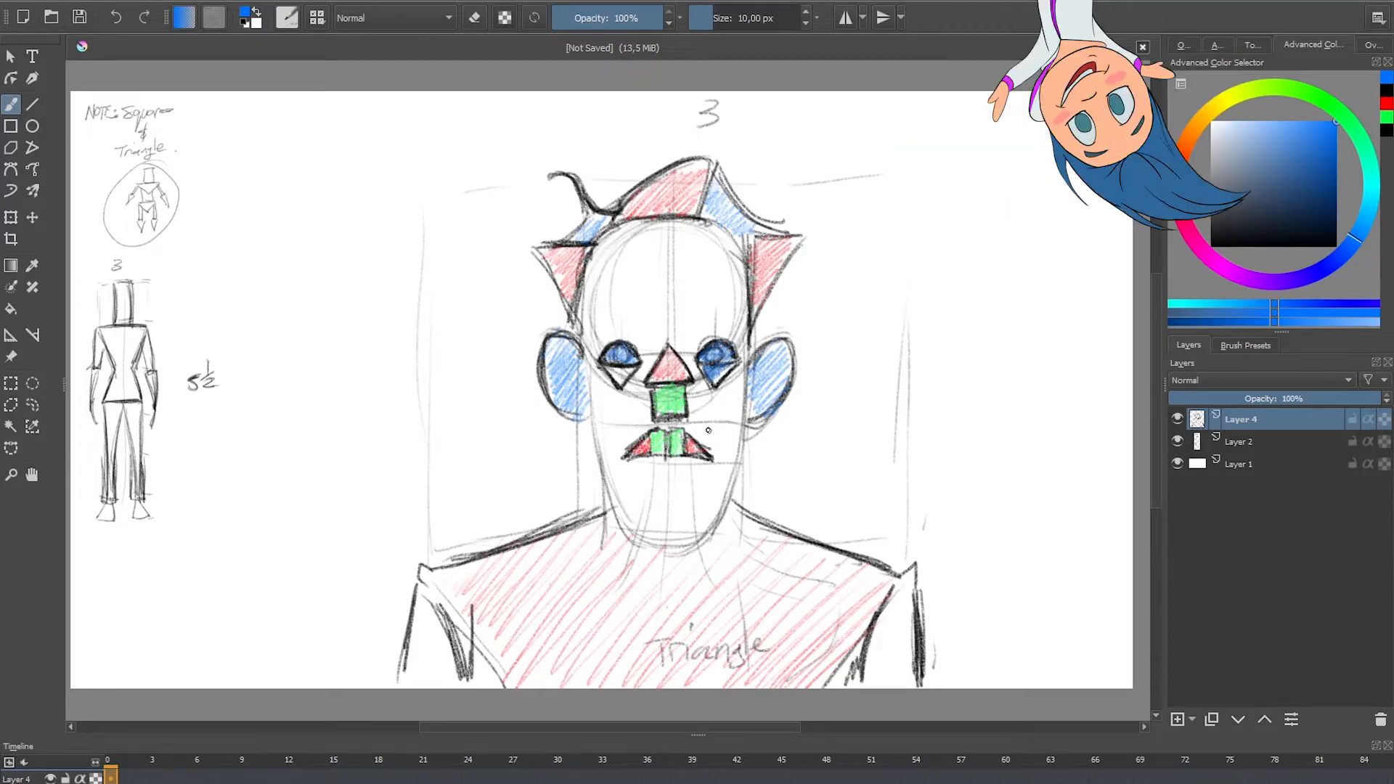
click(1386, 102)
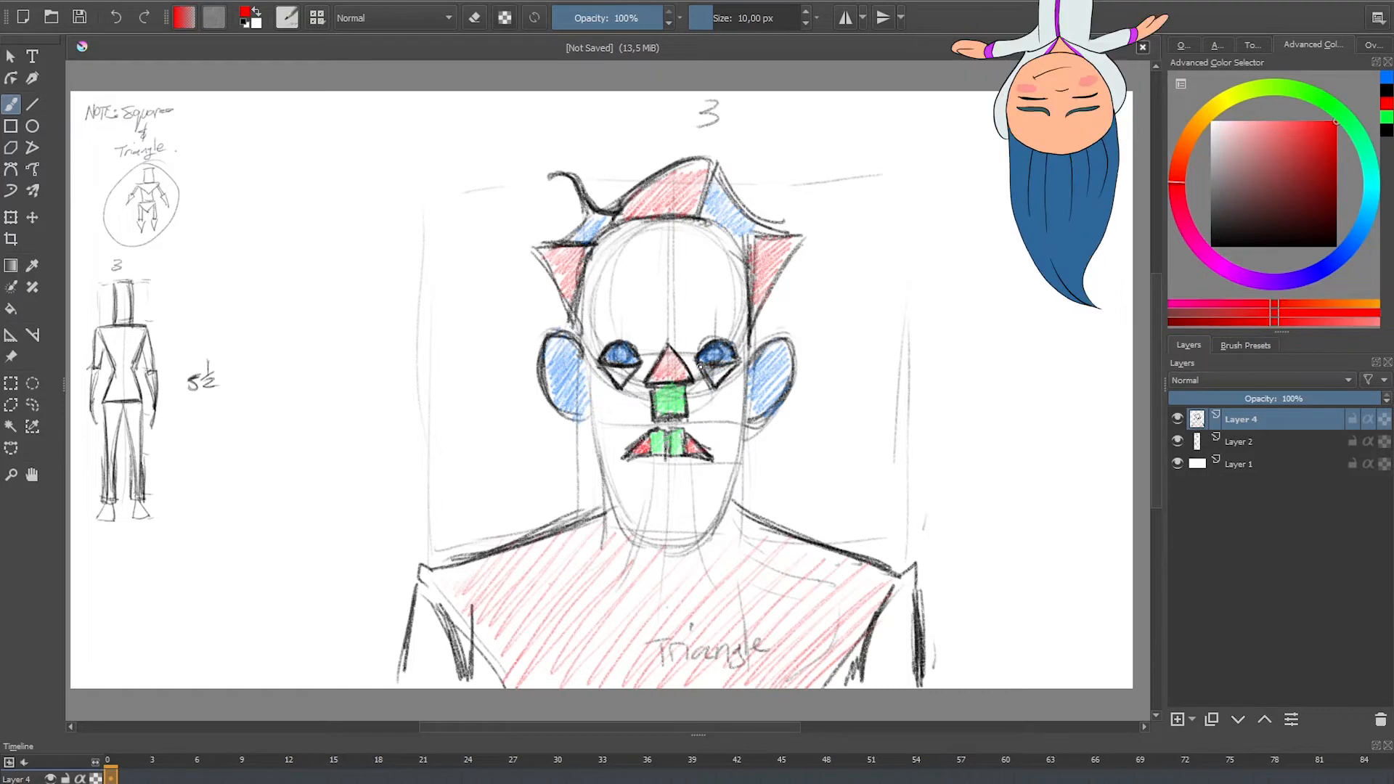
drag(710, 371, 716, 387)
drag(629, 374, 621, 377)
Step: Switch to black and draw angular, frowning eyebrows above both eyes
click(1385, 106)
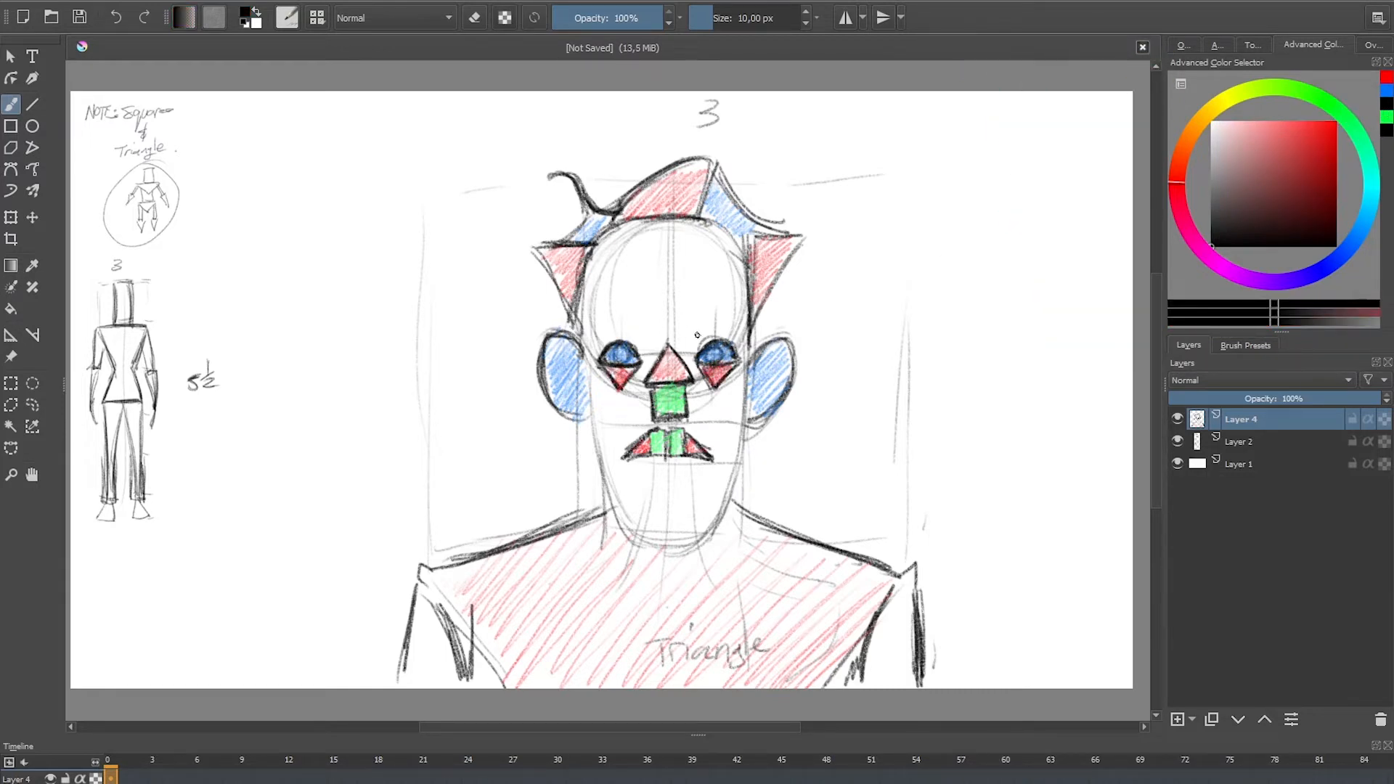
mouse_move(692, 332)
mouse_down()
mouse_move(688, 315)
mouse_move(729, 315)
mouse_move(693, 321)
mouse_move(728, 331)
mouse_up()
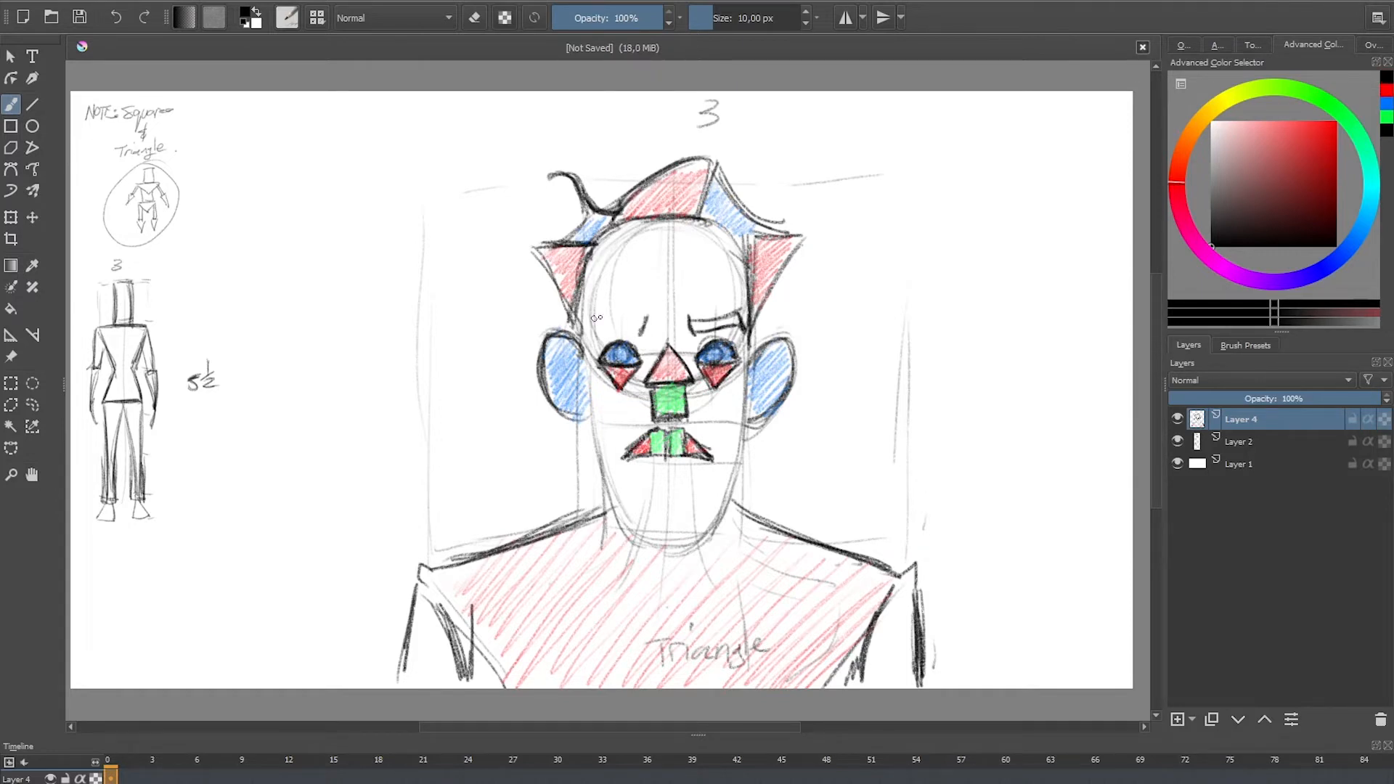
mouse_move(641, 334)
mouse_down()
mouse_move(593, 320)
mouse_move(726, 321)
mouse_move(743, 329)
mouse_move(747, 359)
mouse_up()
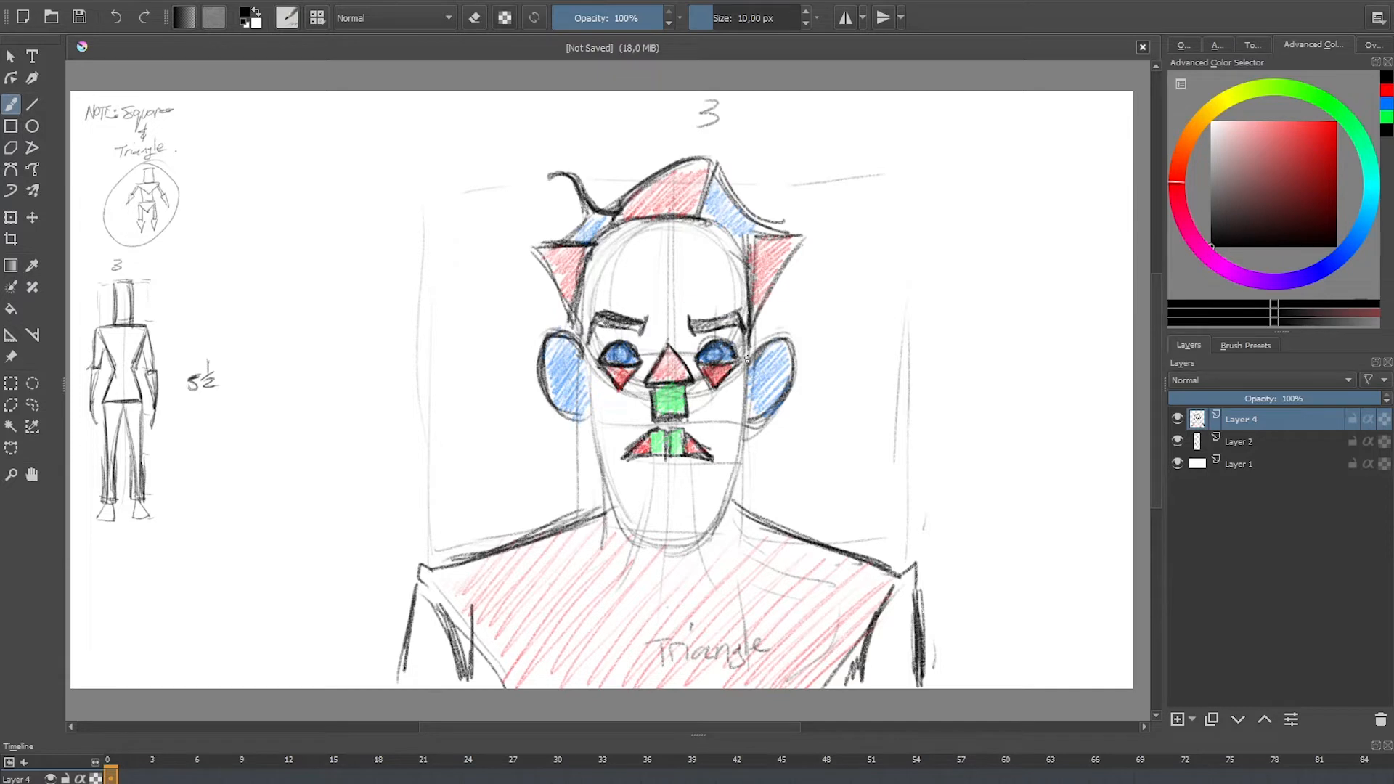
Step: Draw slanted lines from the nose square to the mouth corners and shade the enclosed area red
mouse_move(687, 398)
mouse_down()
mouse_move(707, 456)
mouse_move(649, 406)
mouse_move(619, 460)
mouse_up()
drag(649, 395, 617, 461)
drag(693, 397, 711, 458)
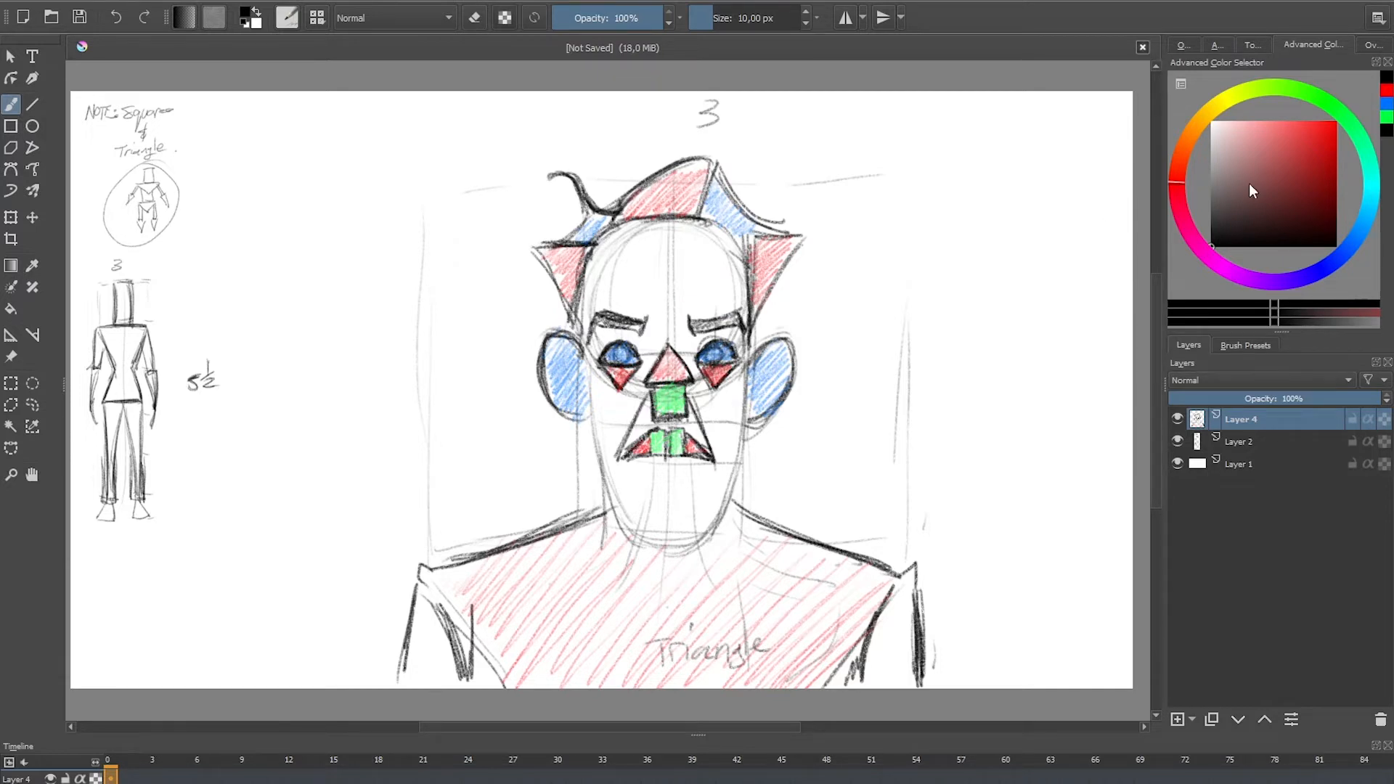
click(1387, 90)
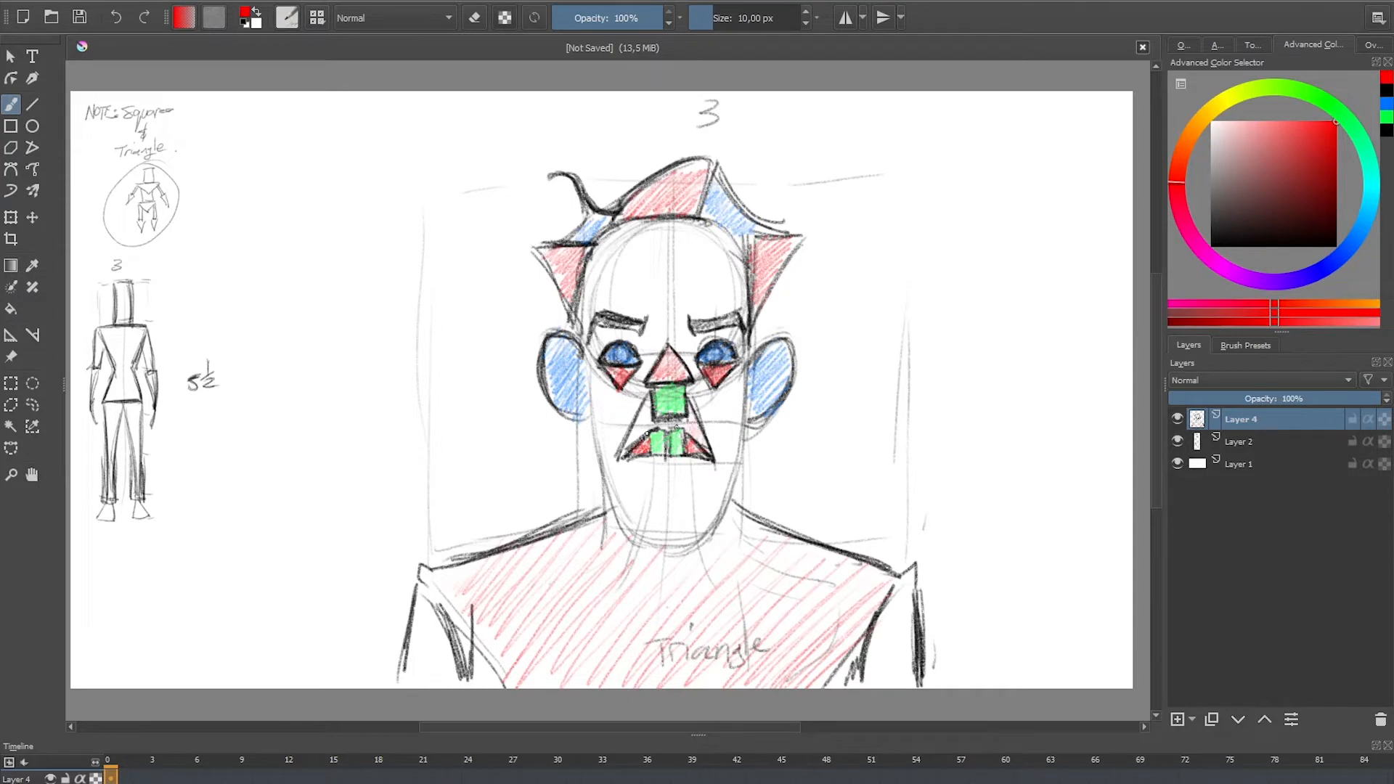
drag(647, 434, 634, 442)
key(ctrl+z)
Step: Draw the lower lip line and jaw outline in black, and shade the chin area blue
click(1384, 90)
drag(663, 465, 677, 464)
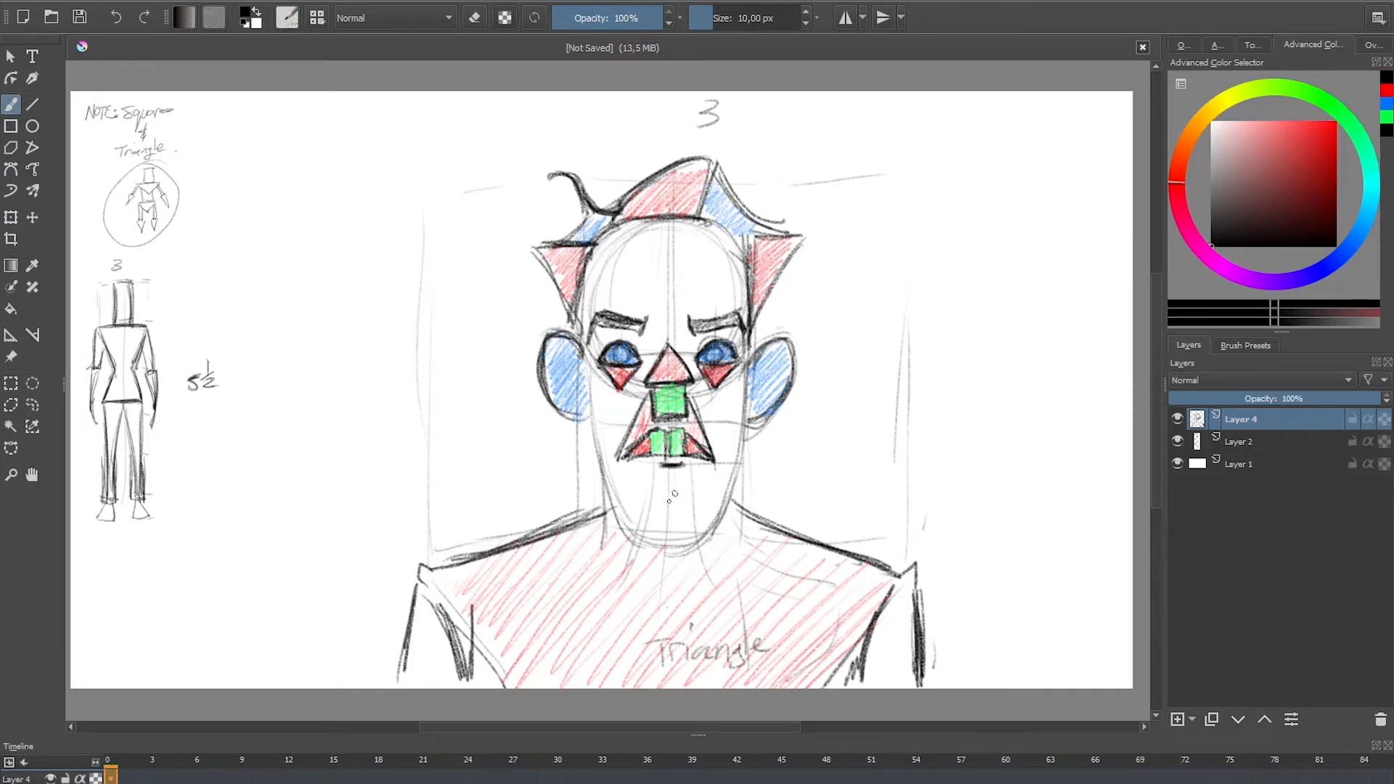
mouse_move(593, 409)
mouse_down()
mouse_move(614, 507)
mouse_move(617, 478)
mouse_move(717, 492)
mouse_move(635, 533)
mouse_move(716, 518)
mouse_move(671, 545)
mouse_move(692, 540)
mouse_move(736, 479)
mouse_move(750, 403)
mouse_move(740, 464)
mouse_move(667, 543)
mouse_up()
click(1384, 106)
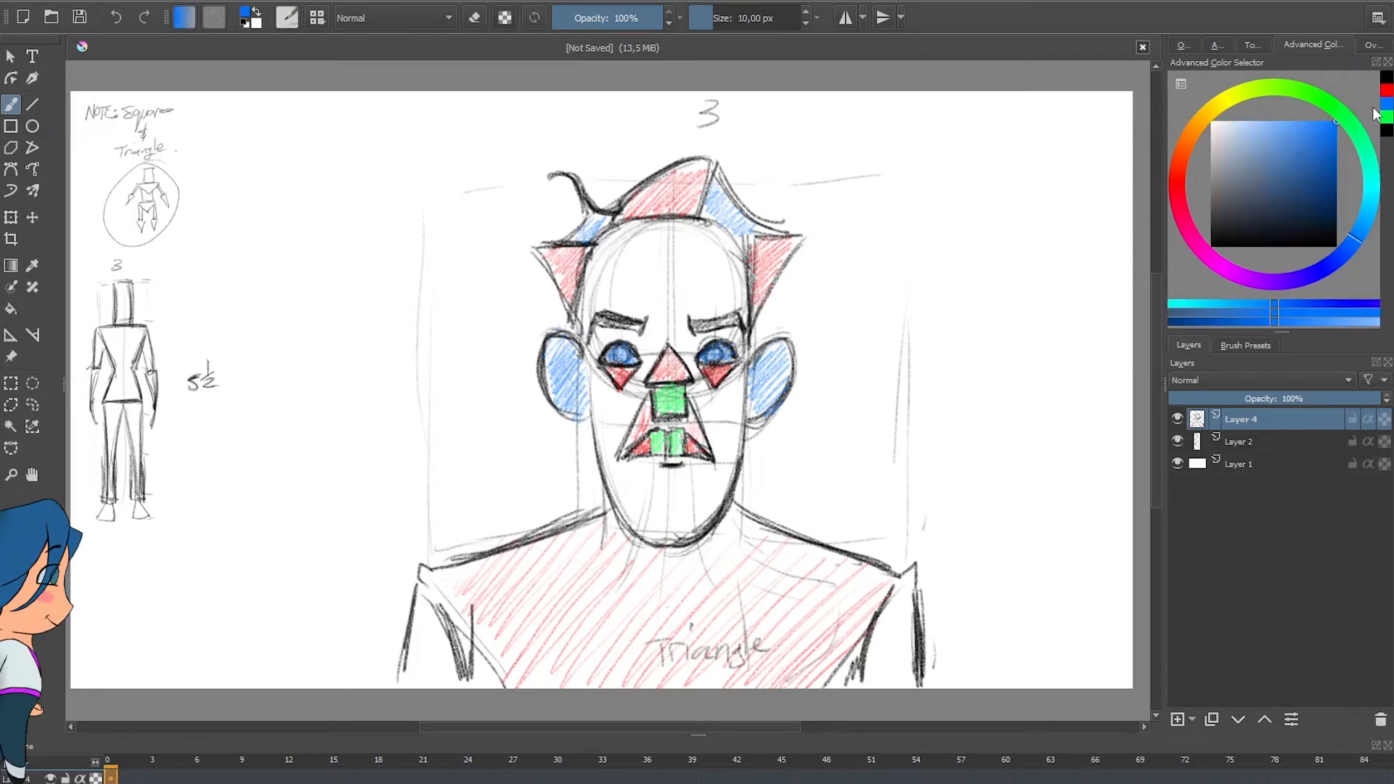
mouse_move(724, 501)
mouse_down()
mouse_move(678, 545)
mouse_move(678, 510)
mouse_move(646, 527)
mouse_move(636, 466)
mouse_up()
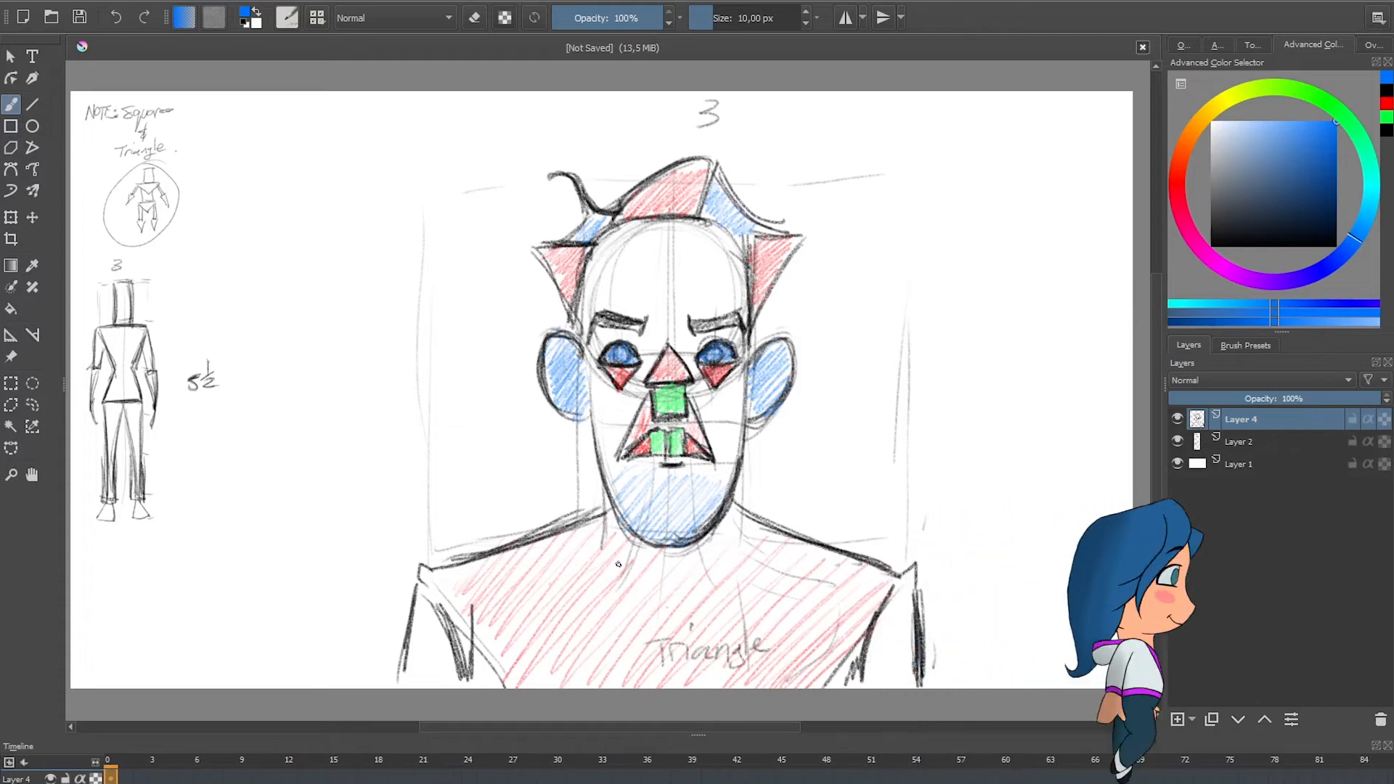
Step: Scale down the head-and-shoulders drawing and move it beside the small figure sketches in the page's upper-left corner
click(12, 221)
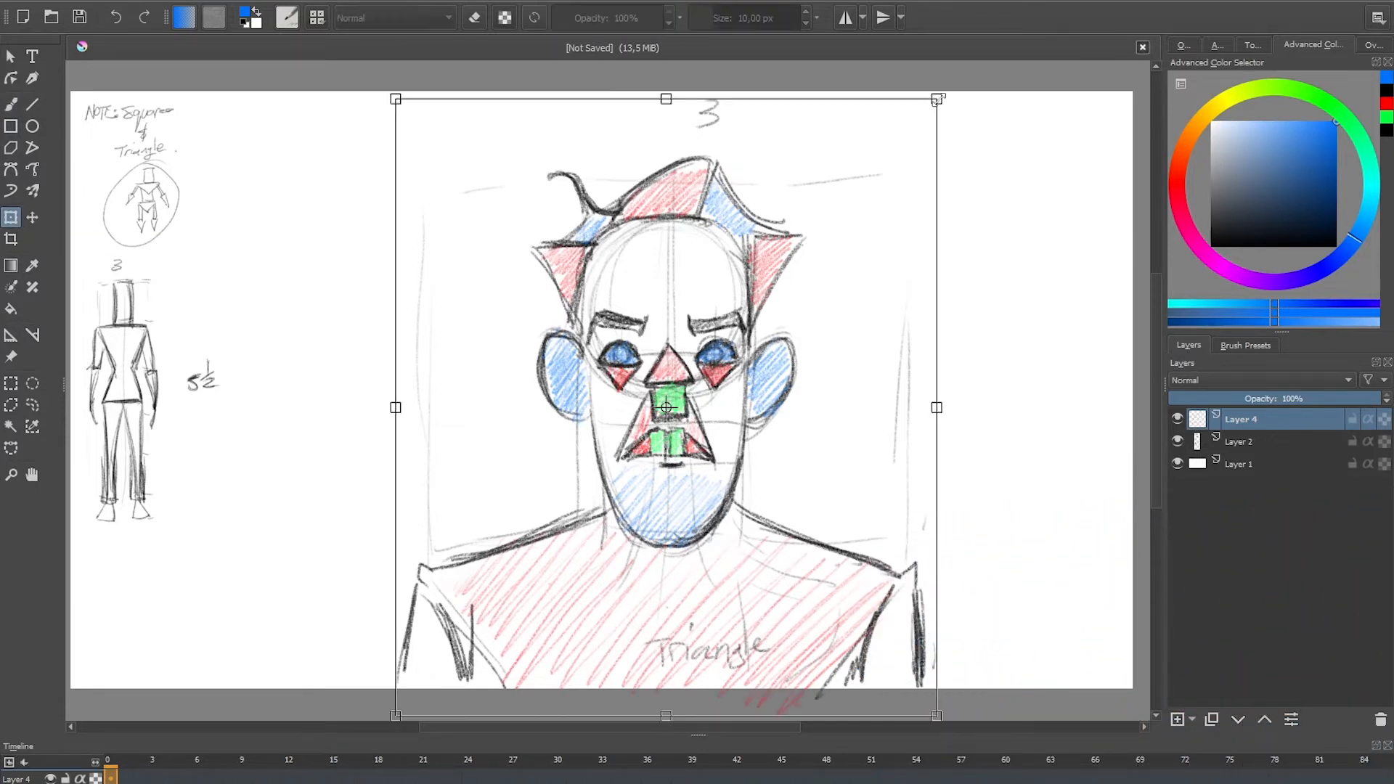
drag(937, 97, 646, 436)
mouse_move(591, 553)
mouse_down()
mouse_move(377, 209)
mouse_move(342, 207)
mouse_up()
key(Return)
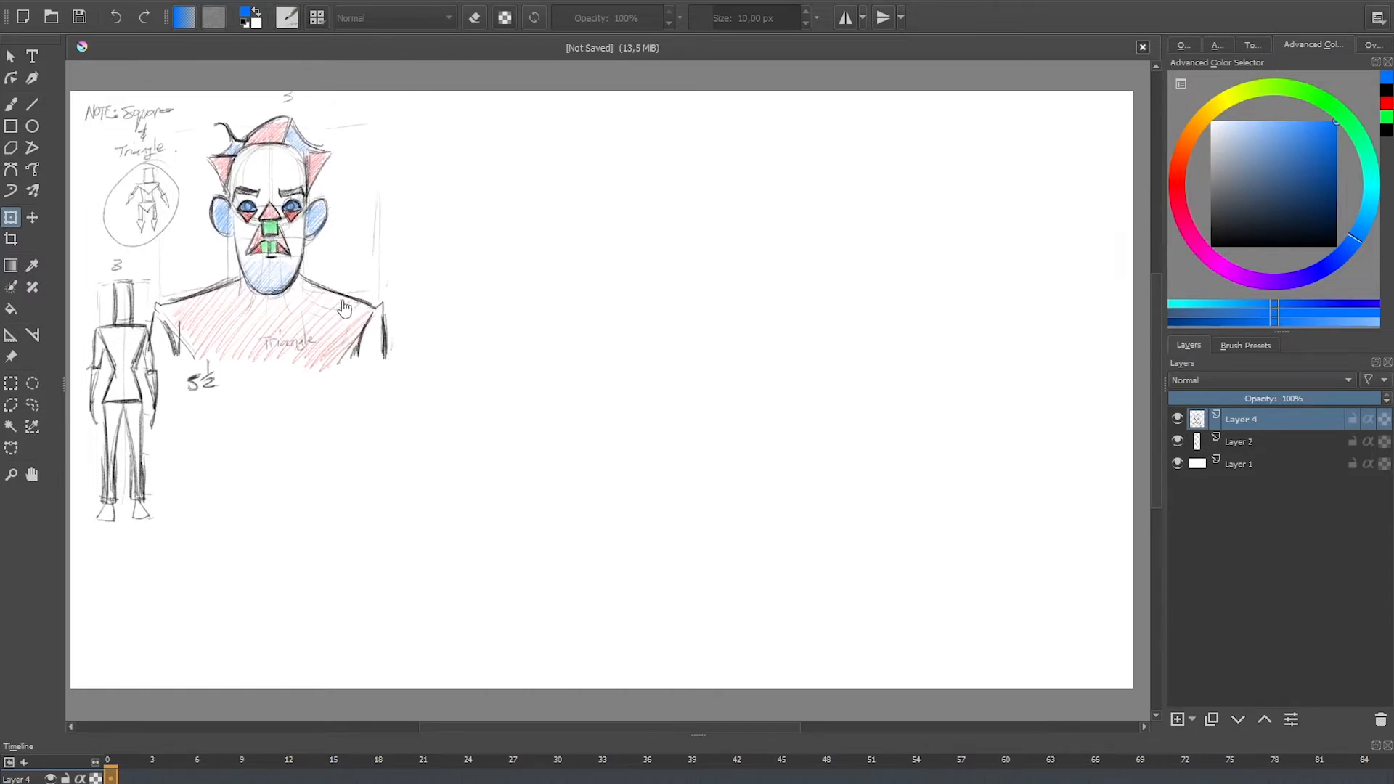
Step: Sketch a large black circle on the empty canvas for a new head, with a triangular jaw extending down-left
key(b)
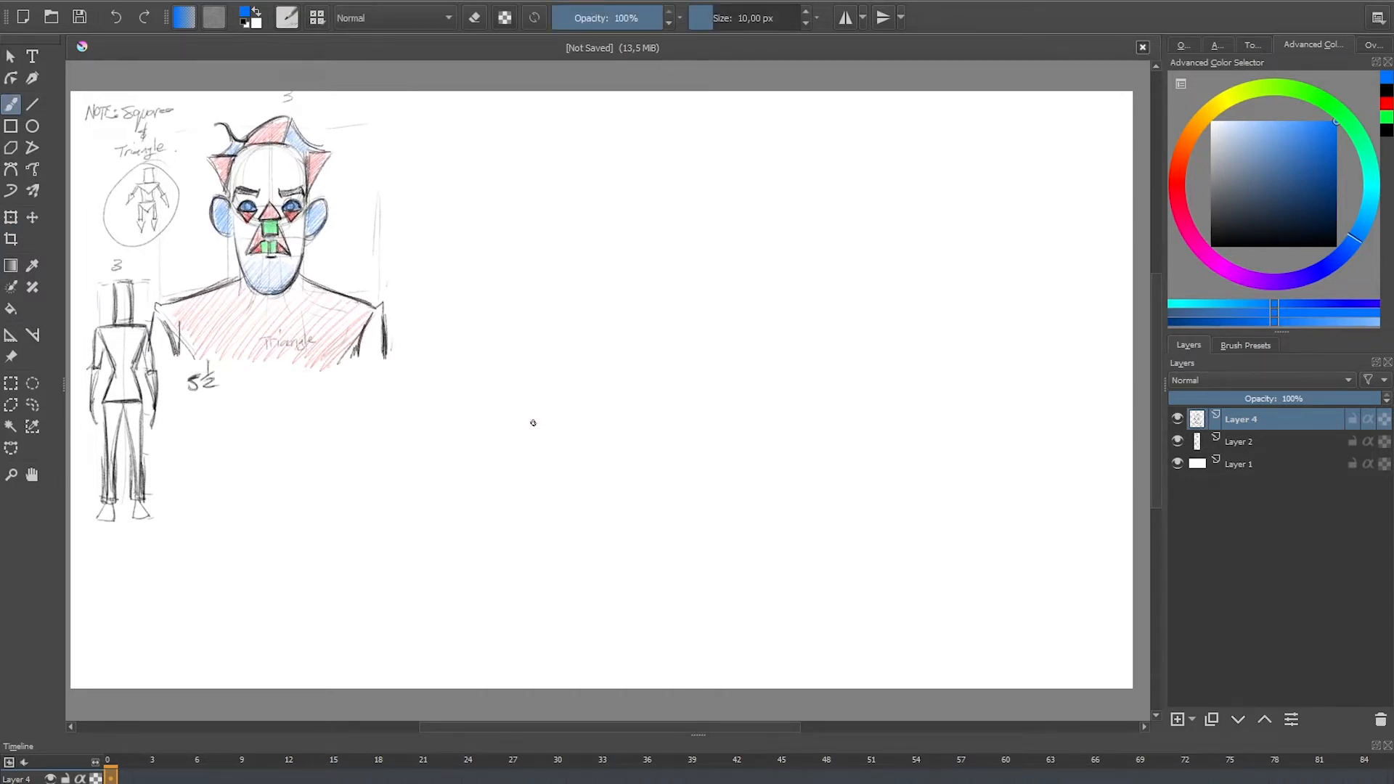
key(ctrl)
key(d)
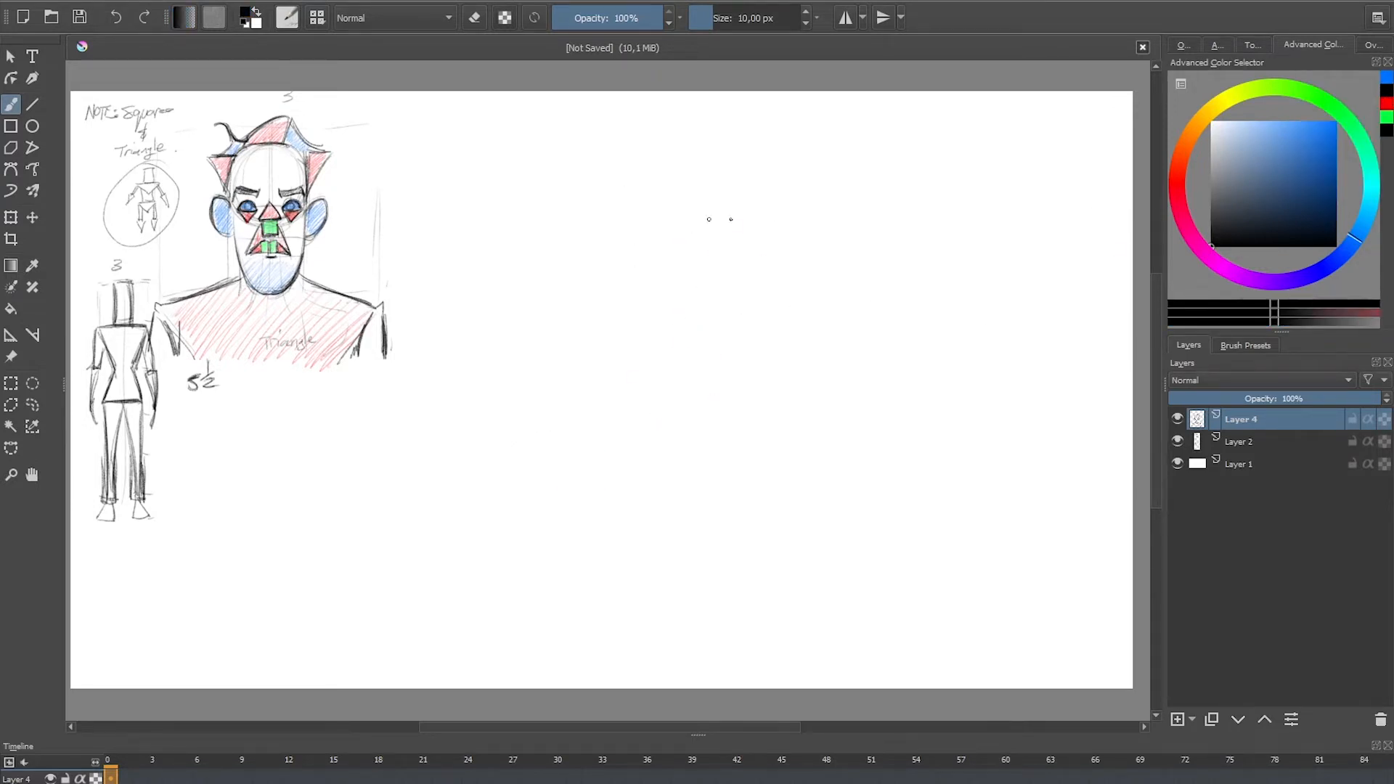
mouse_move(708, 220)
mouse_down()
mouse_move(835, 336)
mouse_move(631, 373)
mouse_move(668, 386)
mouse_move(697, 215)
mouse_move(644, 295)
mouse_move(710, 434)
mouse_up()
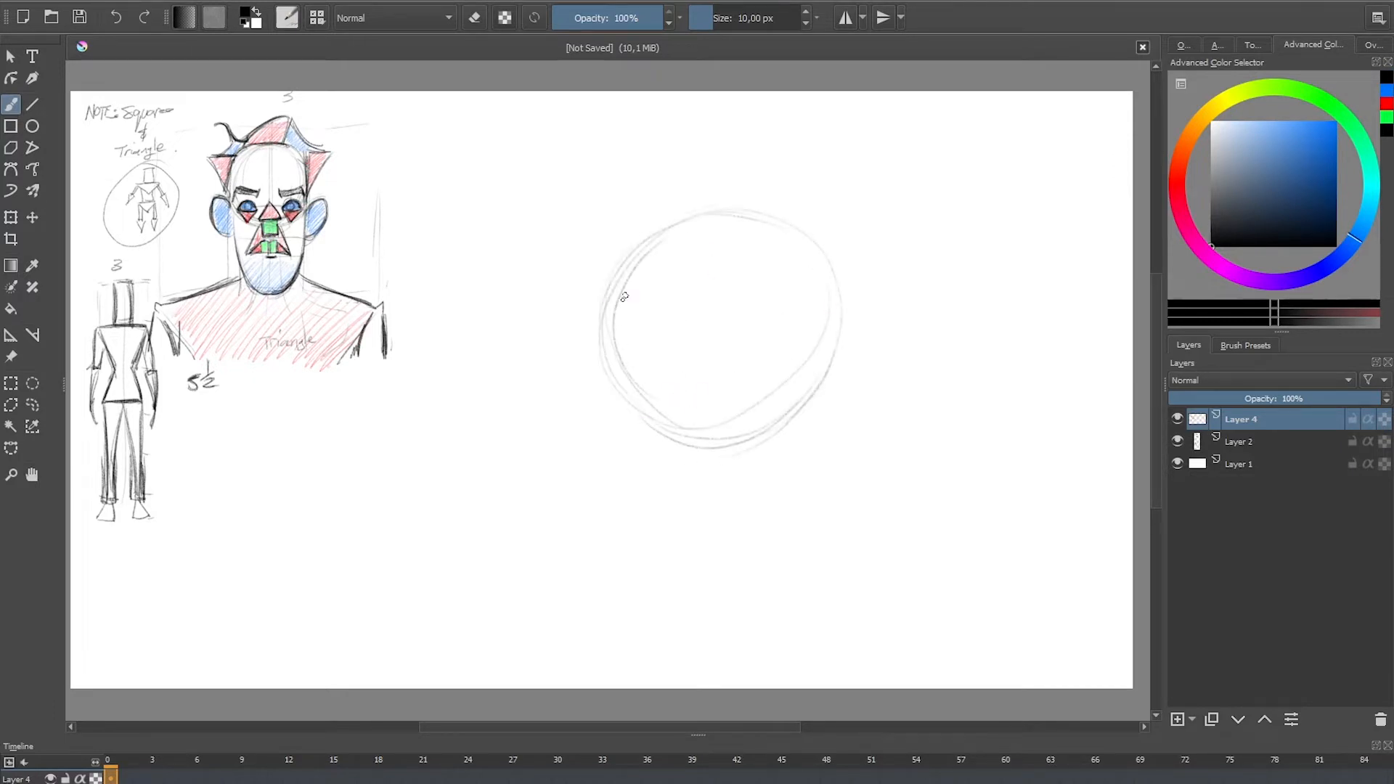
mouse_move(609, 298)
mouse_down()
mouse_move(586, 563)
mouse_move(663, 529)
mouse_move(571, 565)
mouse_up()
drag(613, 358, 726, 464)
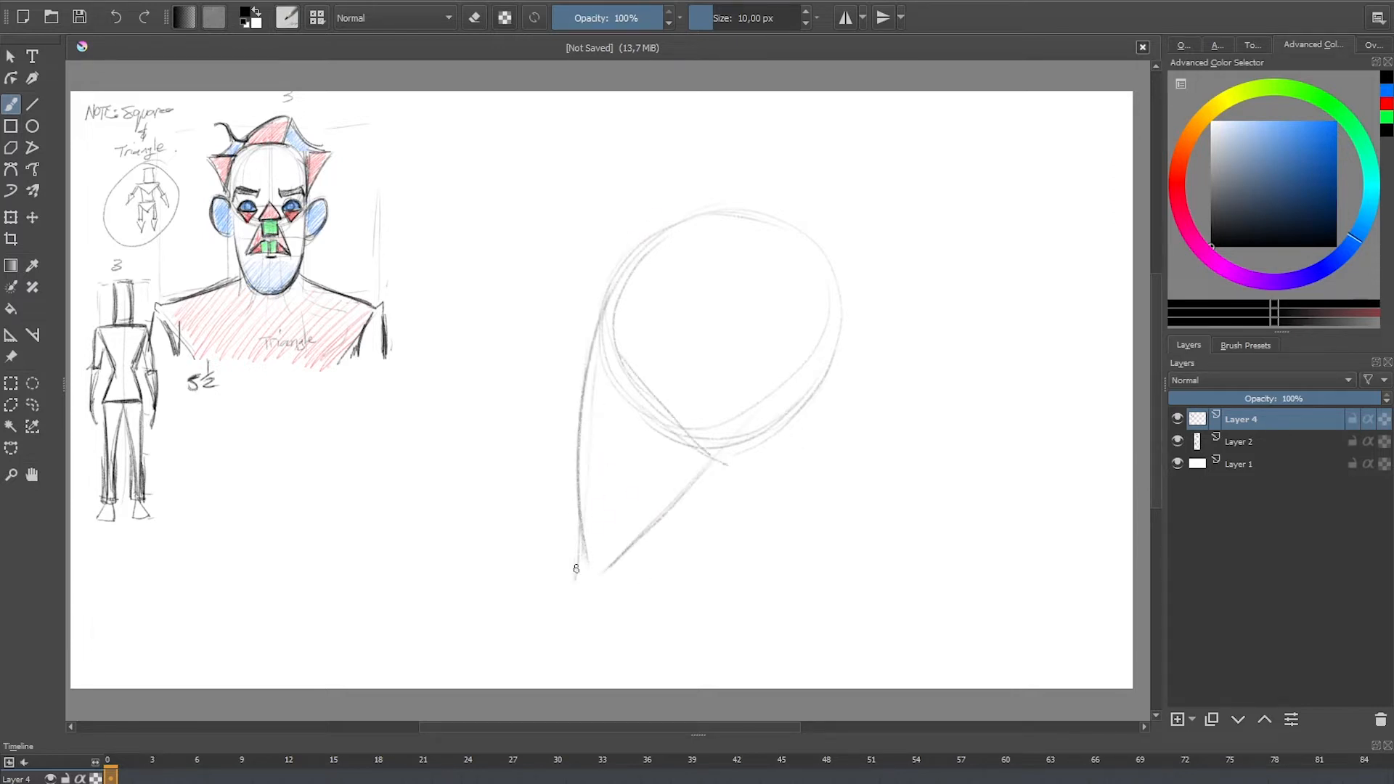
Step: Shade the new head's triangular jaw red and reset the brush colour to black
click(1388, 103)
mouse_move(613, 399)
mouse_down()
mouse_move(623, 460)
mouse_move(674, 514)
mouse_up()
key(d)
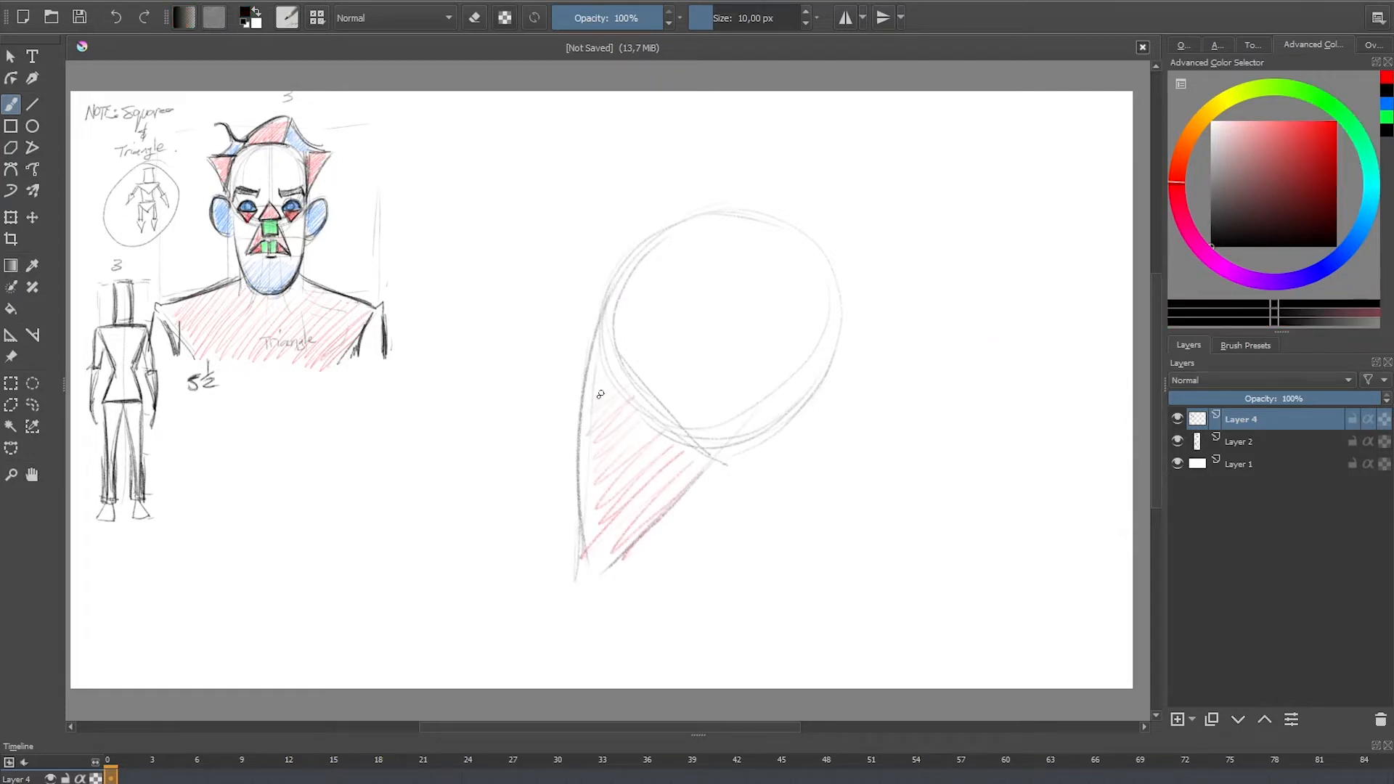
mouse_move(587, 371)
mouse_down()
mouse_move(554, 436)
mouse_move(589, 439)
mouse_up()
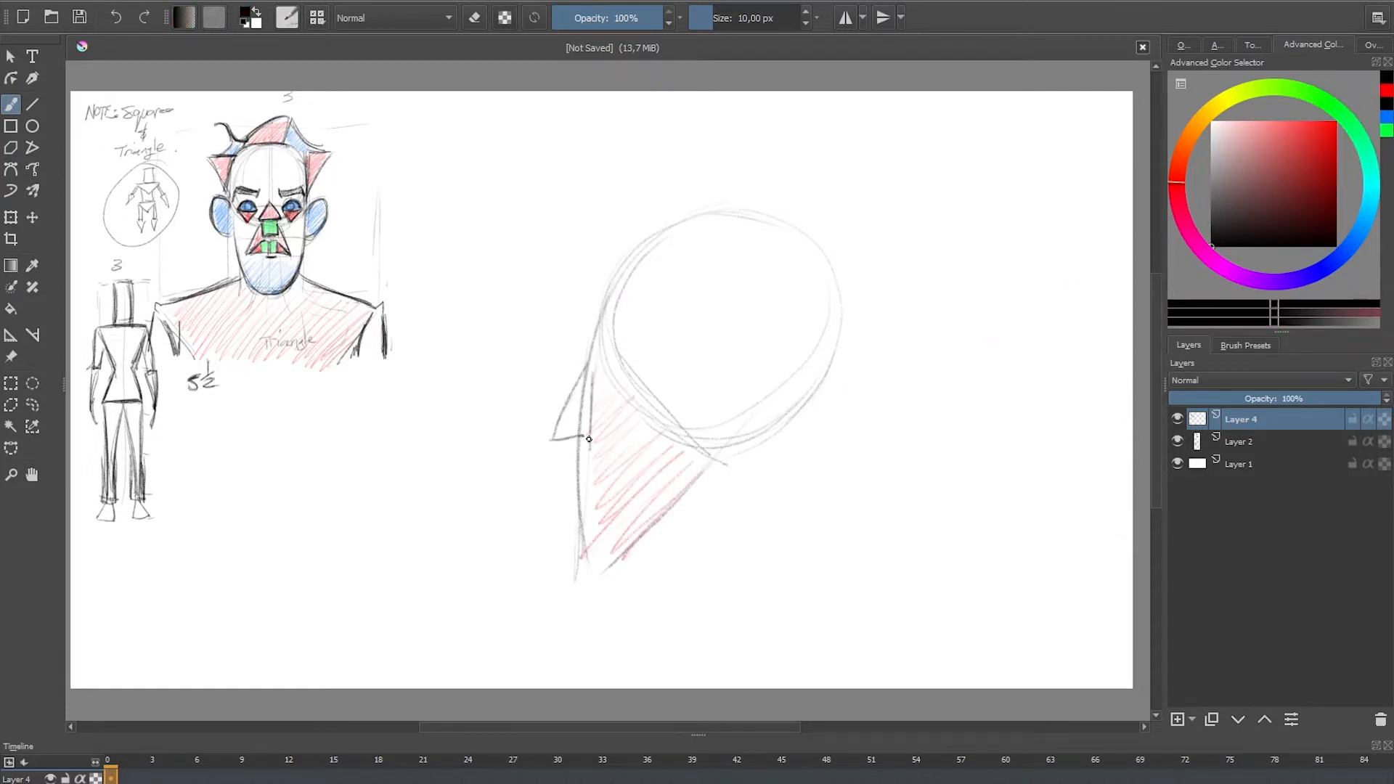
key(ctrl+z)
key(ctrl+z)
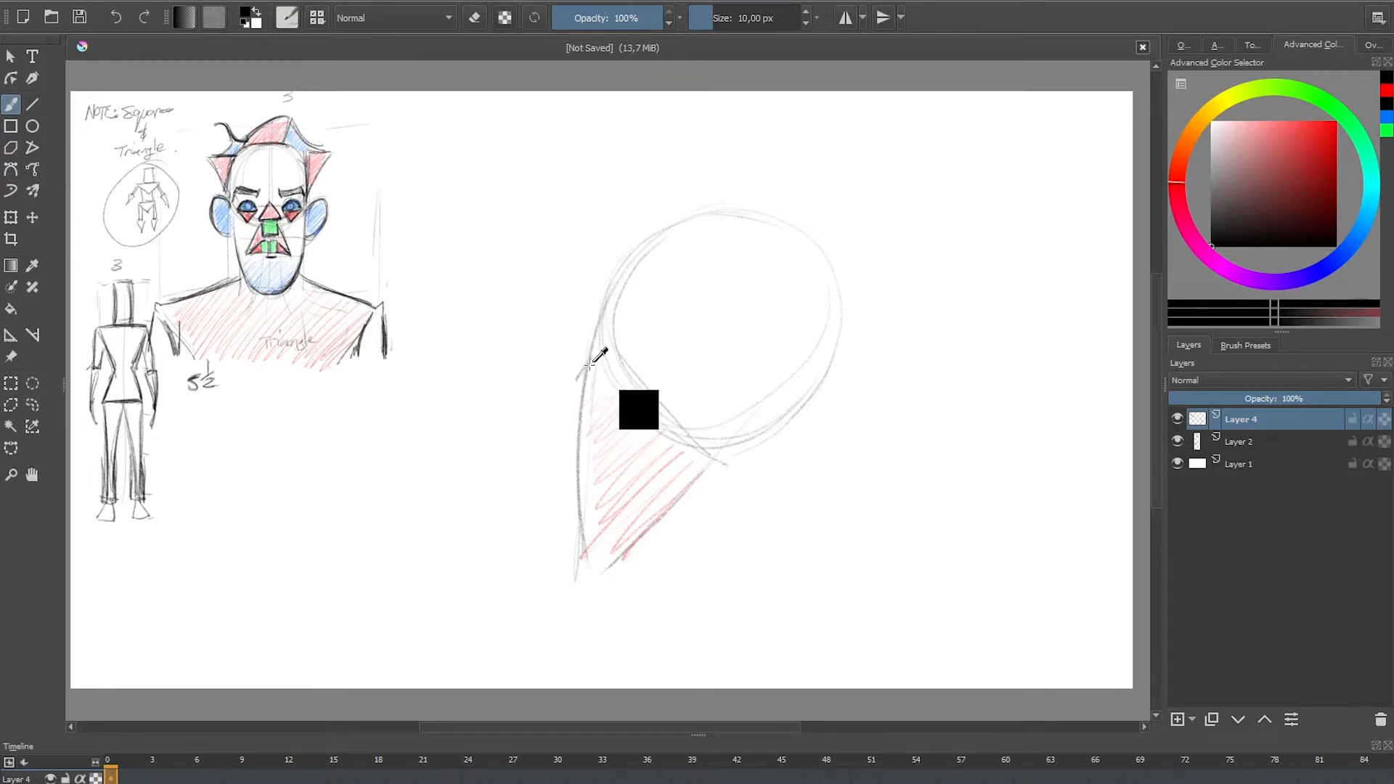
Step: Draw a small black triangle for the nose bridge on the profile's front edge and fill it red
mouse_move(592, 359)
mouse_down()
mouse_move(572, 380)
mouse_move(596, 363)
mouse_move(599, 378)
mouse_move(576, 378)
mouse_move(601, 385)
mouse_move(577, 382)
mouse_up()
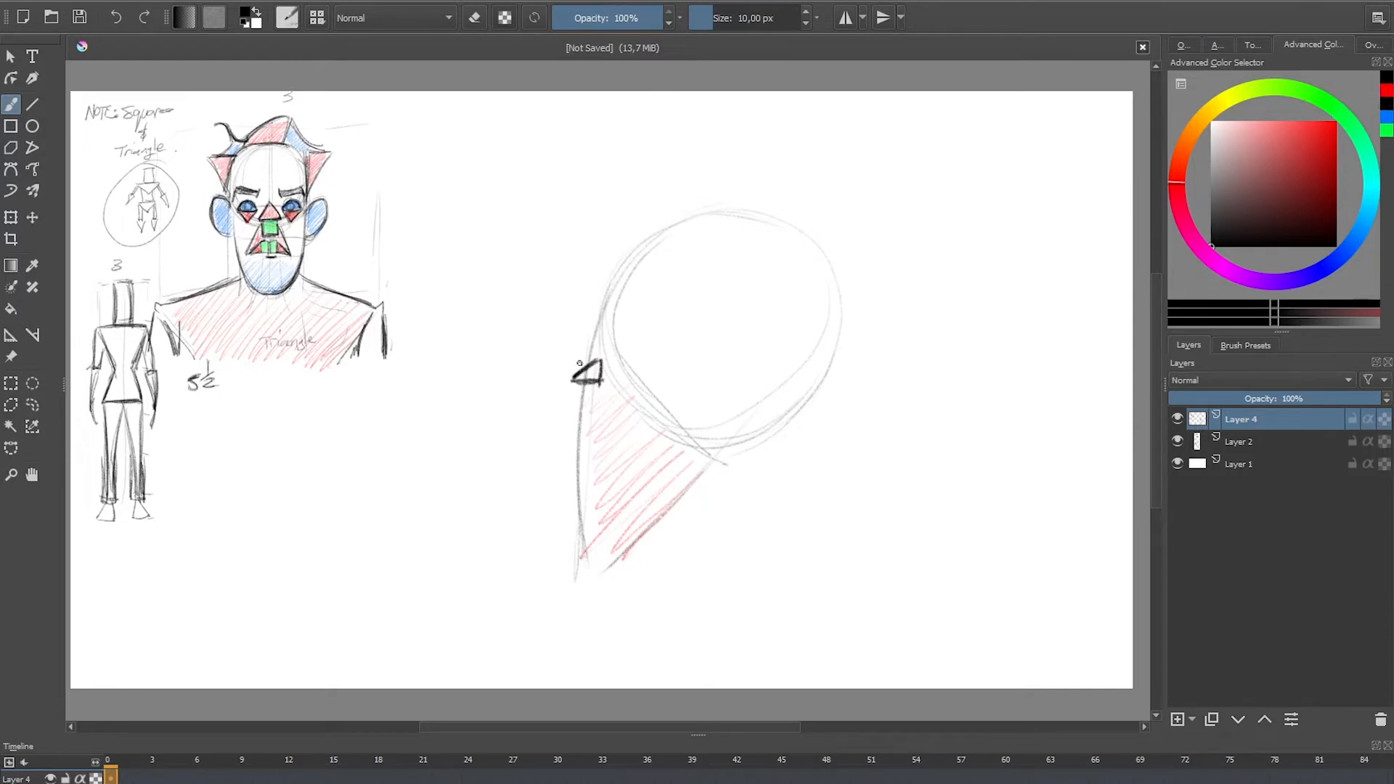
click(1336, 118)
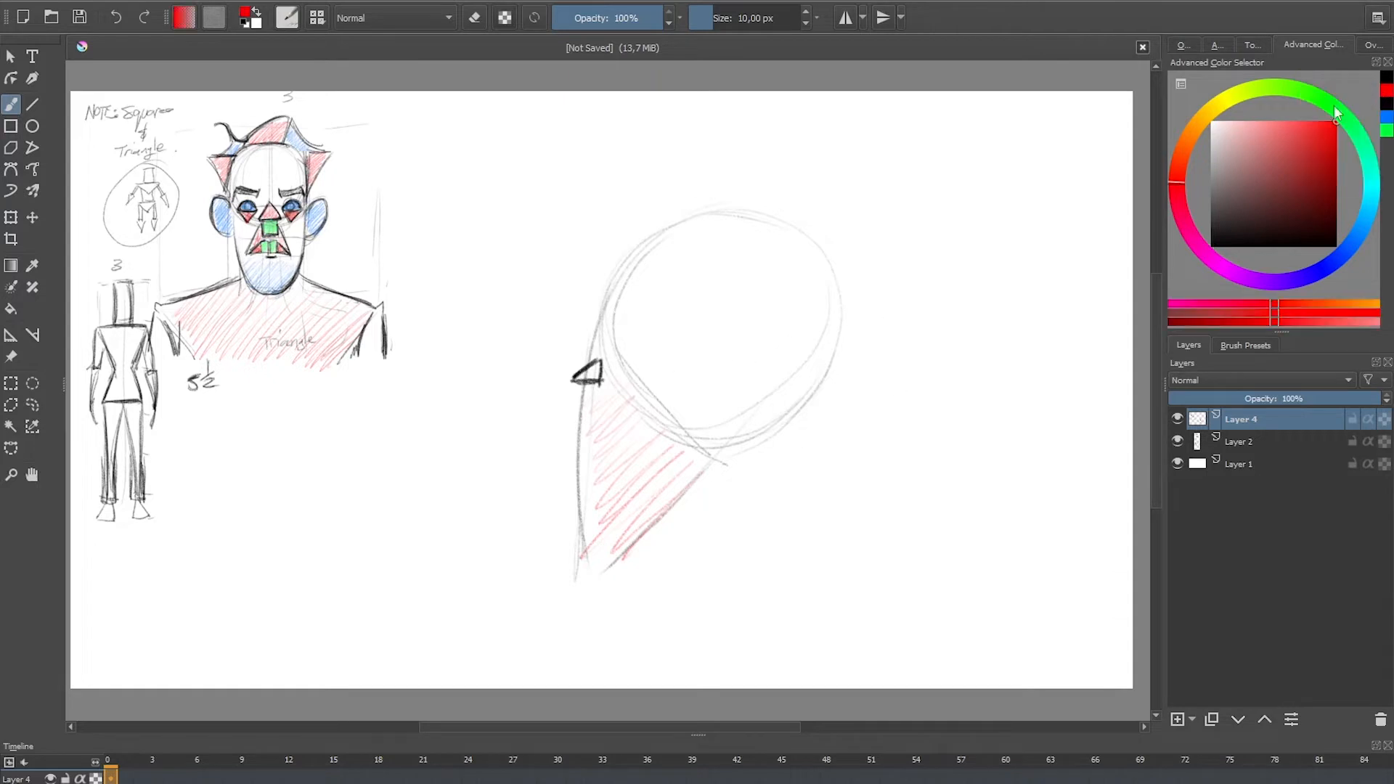
mouse_move(592, 379)
mouse_down()
mouse_move(565, 408)
mouse_move(598, 400)
mouse_move(597, 413)
mouse_move(572, 383)
mouse_move(590, 436)
mouse_move(556, 436)
mouse_move(589, 437)
mouse_move(557, 436)
mouse_move(573, 384)
mouse_move(591, 438)
mouse_move(600, 374)
mouse_up()
Step: Draw a black slanted four-sided nose block directly below the red bridge triangle and fill it green
click(1387, 96)
key(ctrl+z)
key(ctrl+z)
key(ctrl+z)
click(1383, 131)
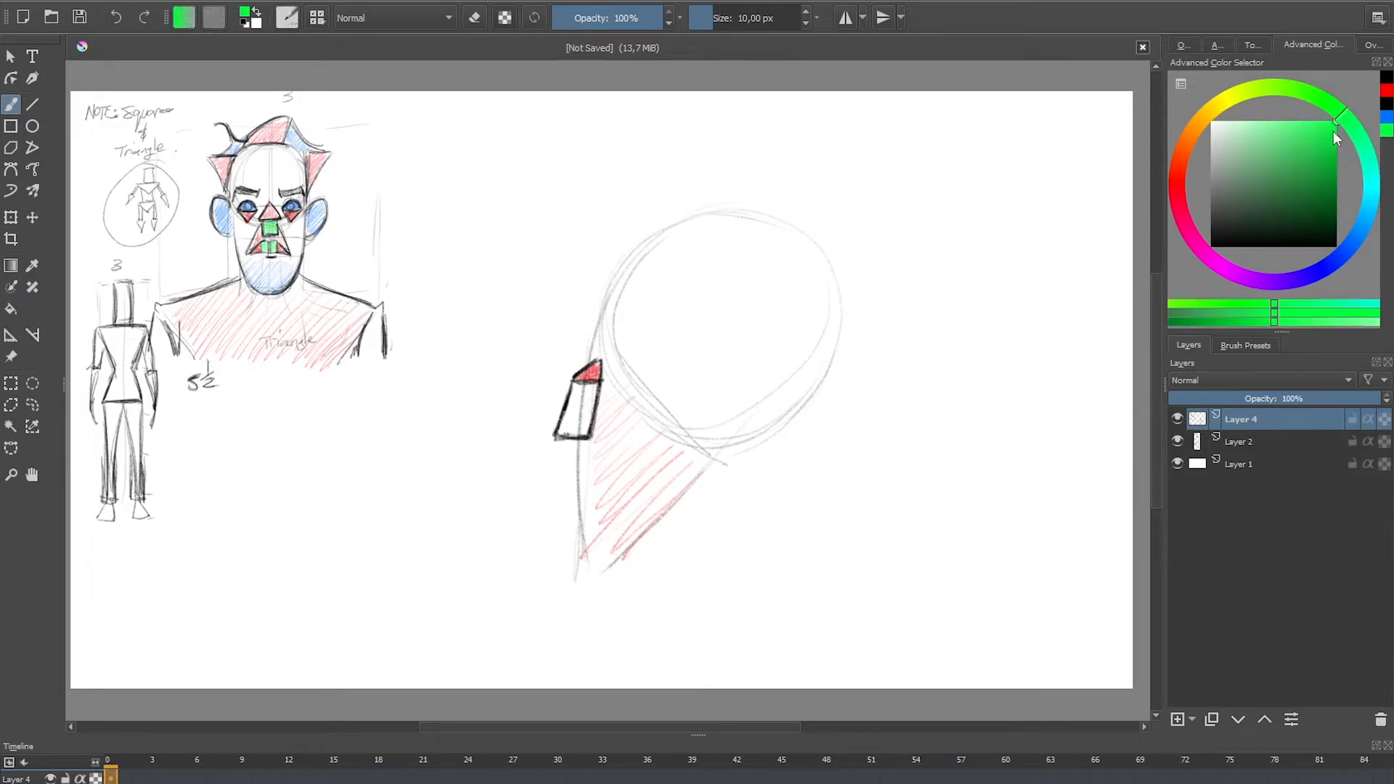
mouse_move(587, 383)
mouse_down()
mouse_move(562, 436)
mouse_move(589, 407)
mouse_up()
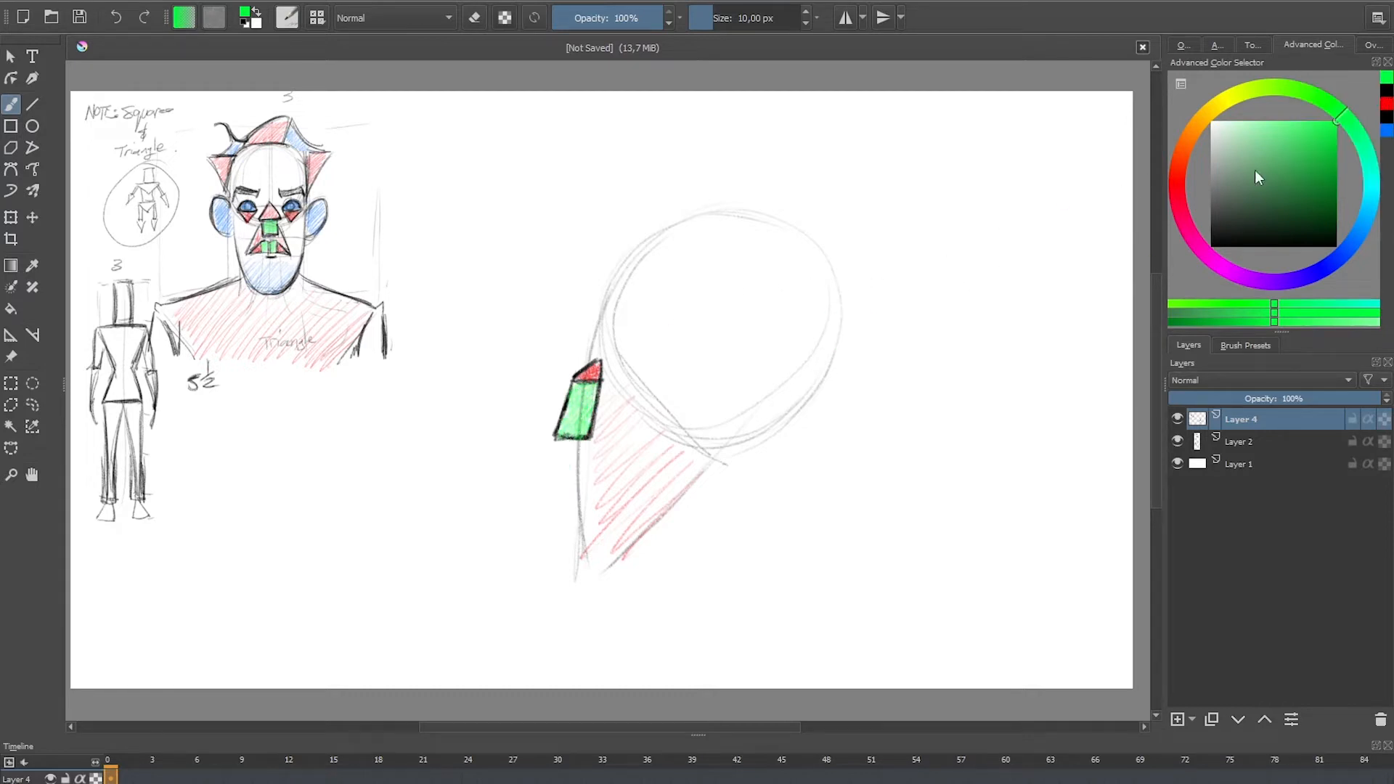
Step: Outline a small rectangle and adjoining triangle in black below the nose, filling the rectangle green and the triangle red
click(1387, 91)
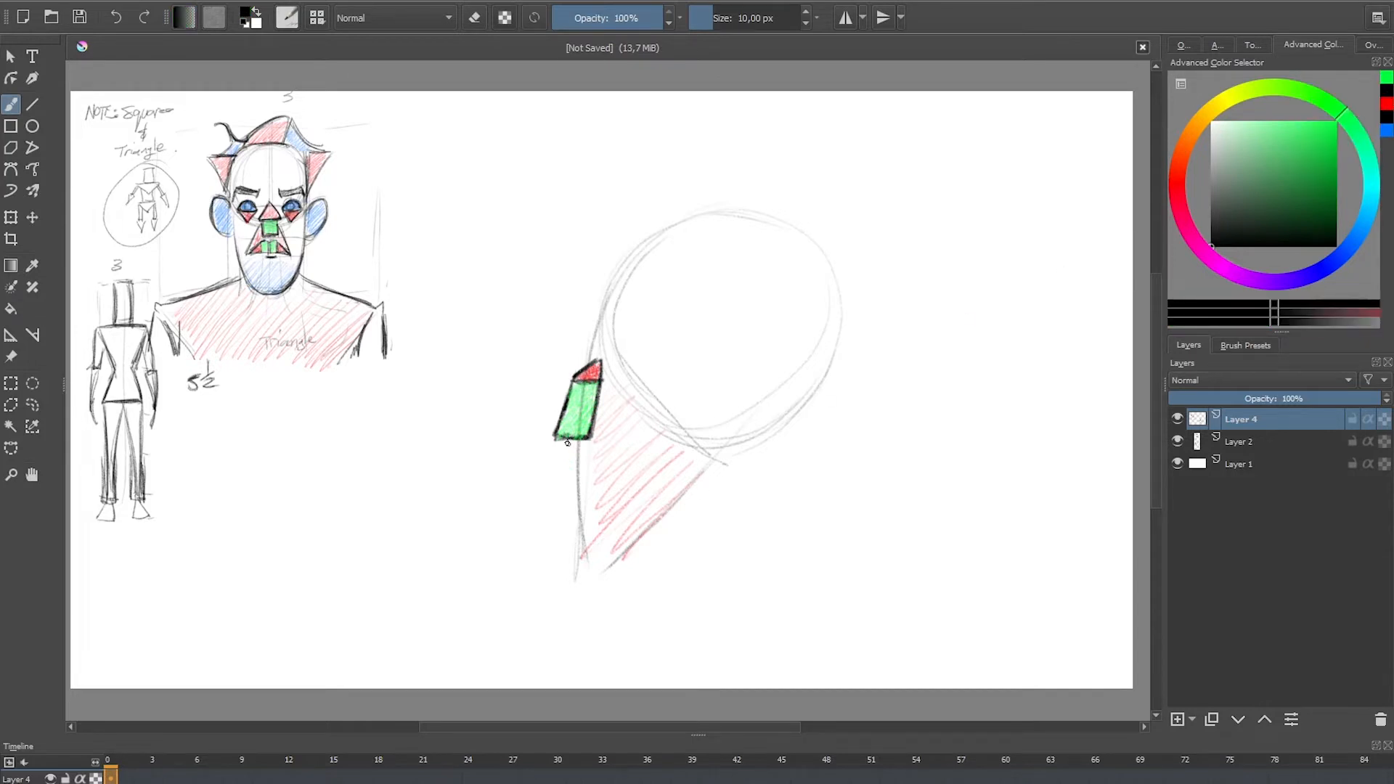
drag(569, 469, 569, 446)
mouse_move(584, 446)
mouse_down()
mouse_move(606, 475)
mouse_move(578, 472)
mouse_move(579, 450)
mouse_up()
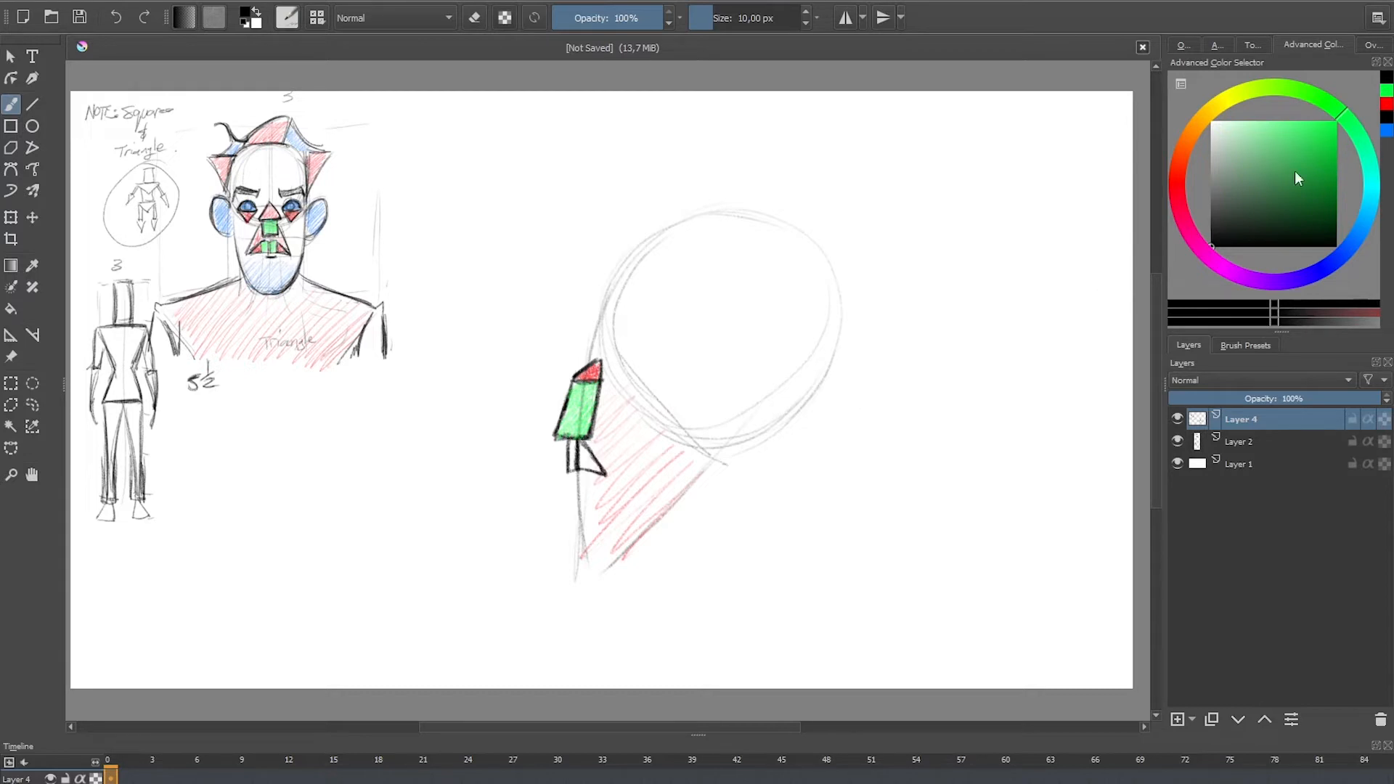
click(1386, 92)
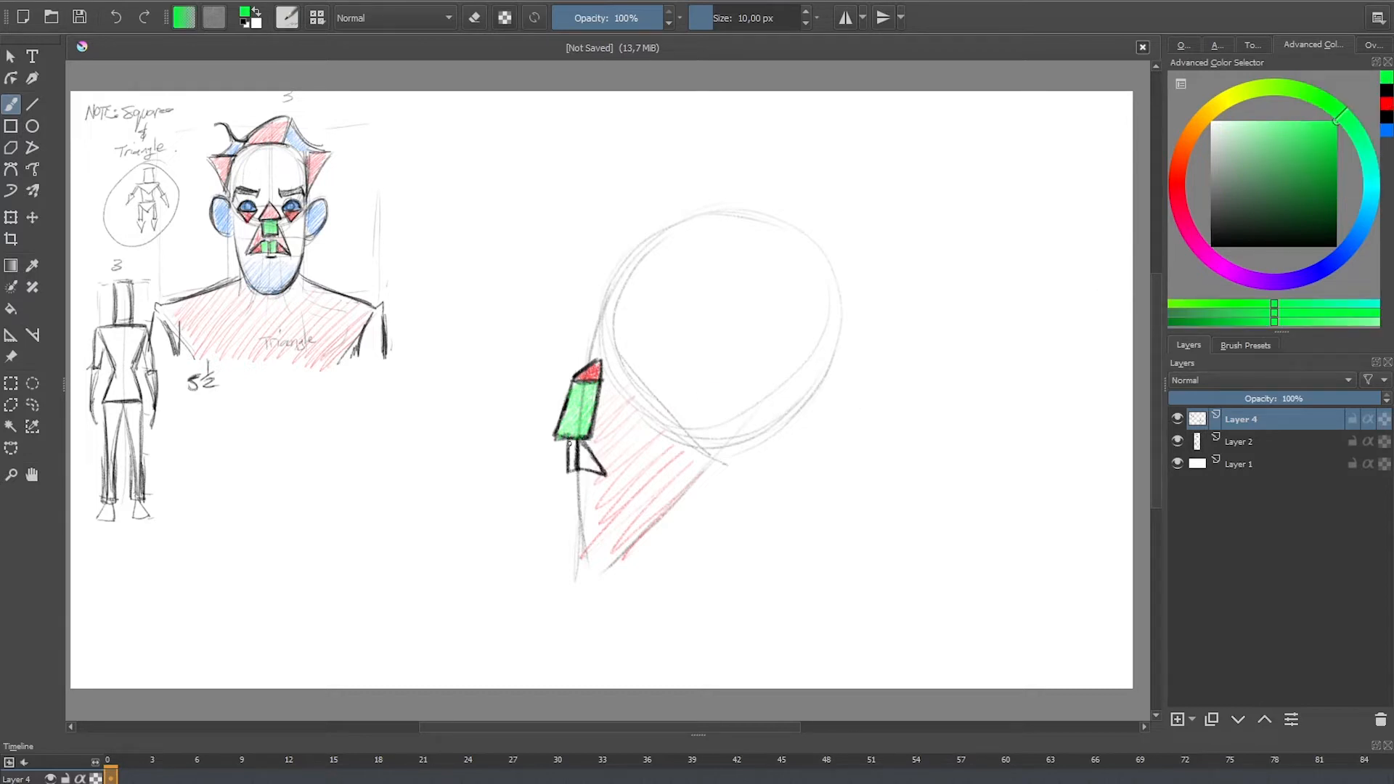
click(1385, 104)
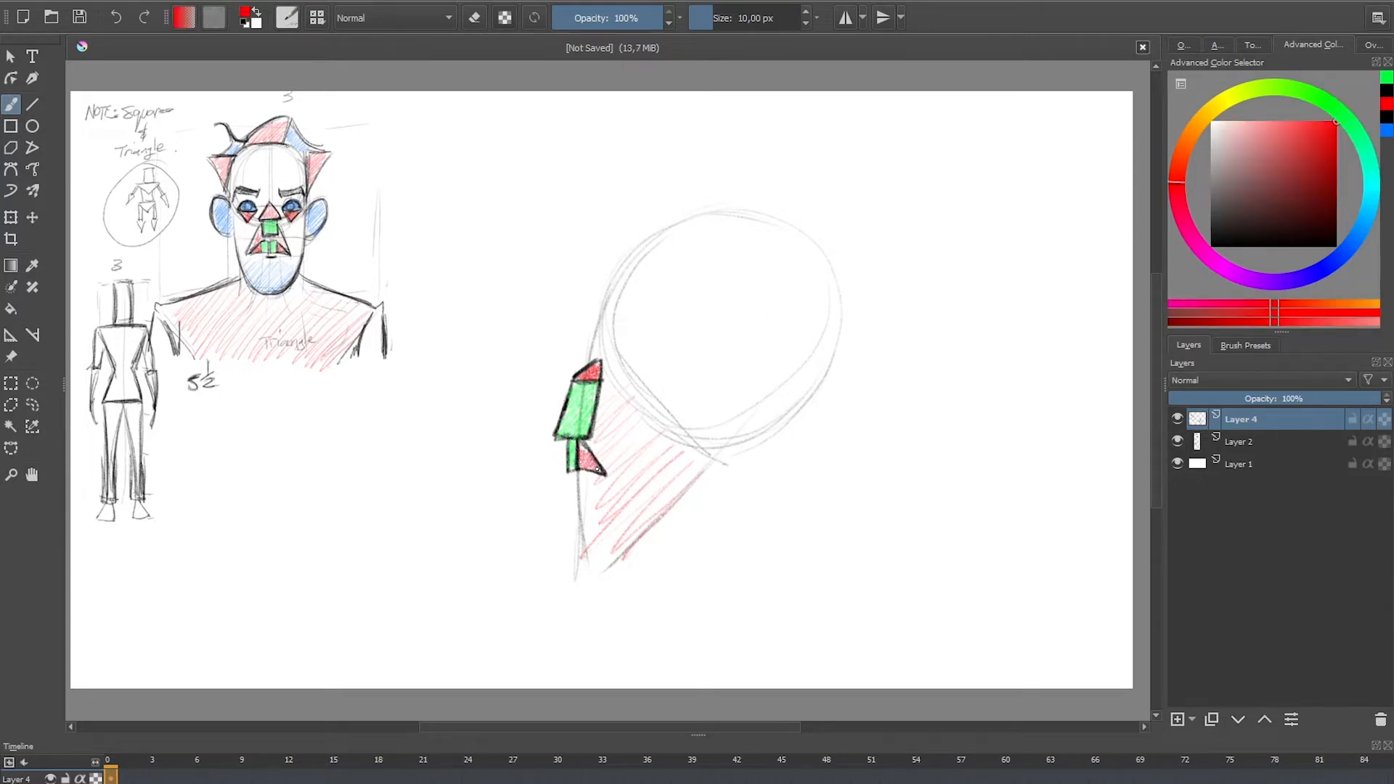
Step: Outline the profile's lower face, flat chin and jaw in black, curving the jawline up towards the ear
click(1387, 112)
mouse_move(581, 544)
mouse_down()
mouse_move(579, 468)
mouse_move(590, 583)
mouse_up()
mouse_move(580, 516)
mouse_down()
mouse_move(586, 571)
mouse_move(619, 568)
mouse_up()
drag(623, 571, 595, 569)
mouse_move(731, 399)
mouse_down()
mouse_move(730, 447)
mouse_move(639, 556)
mouse_up()
drag(719, 465, 623, 572)
mouse_move(731, 392)
mouse_down()
mouse_move(727, 446)
mouse_move(625, 572)
mouse_up()
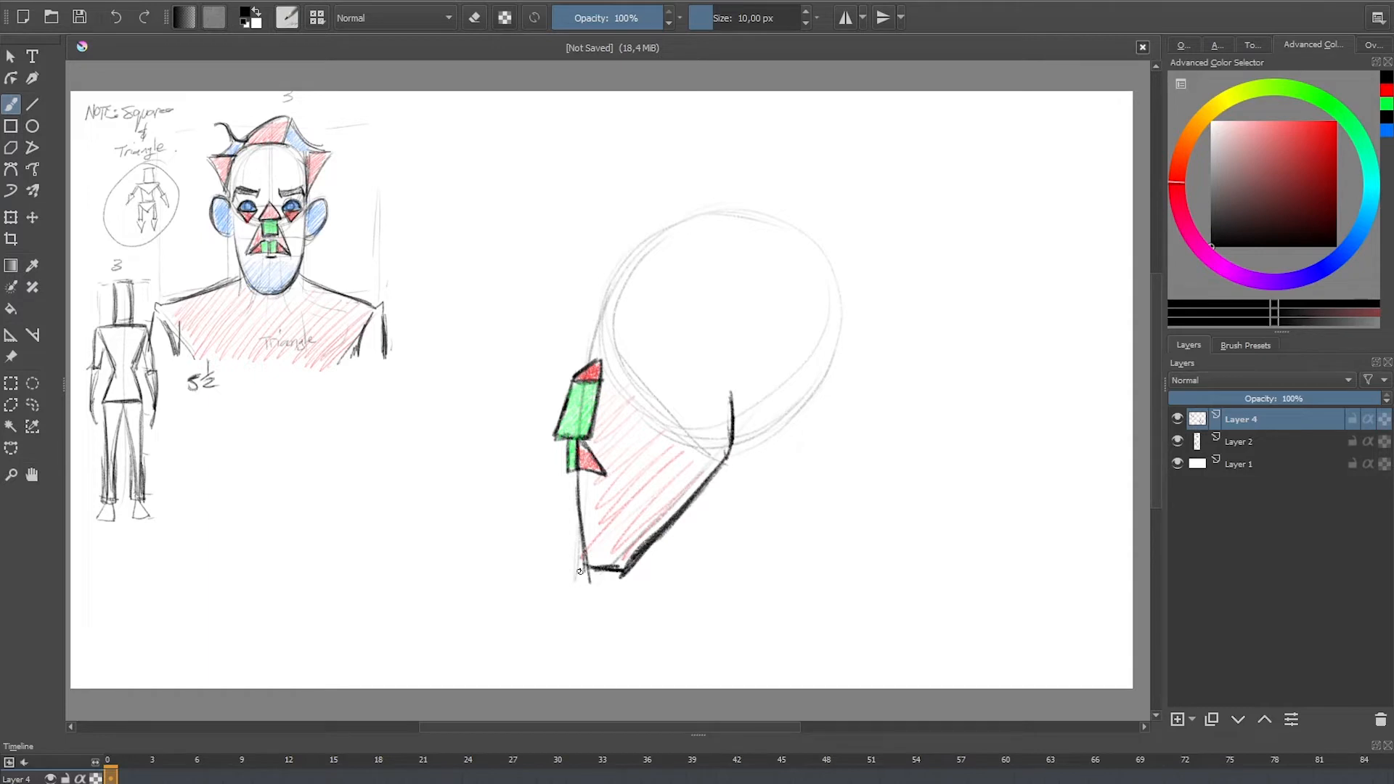
mouse_move(579, 477)
mouse_down()
mouse_move(582, 569)
mouse_move(621, 567)
mouse_up()
Step: Sketch a light rounded head with a curved jaw and chin on the empty canvas in front of the profile
drag(488, 451, 498, 546)
mouse_move(491, 552)
mouse_down()
mouse_move(465, 575)
mouse_move(481, 568)
mouse_up()
mouse_move(423, 548)
mouse_down()
mouse_move(471, 576)
mouse_move(459, 570)
mouse_up()
drag(484, 452, 472, 474)
drag(489, 401, 495, 553)
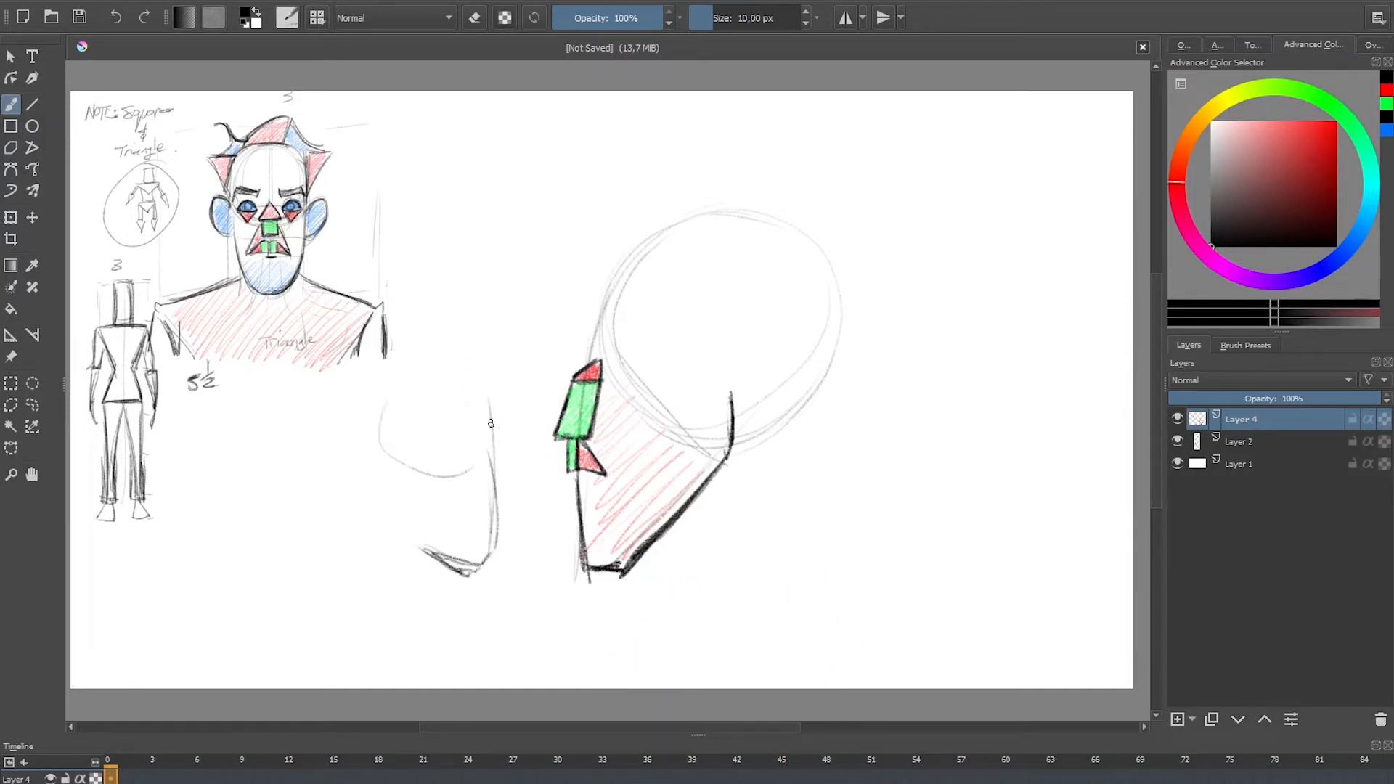
drag(479, 445, 392, 437)
drag(487, 414, 497, 553)
mouse_move(479, 565)
mouse_down()
mouse_move(434, 549)
mouse_move(497, 537)
mouse_up()
drag(495, 472, 496, 554)
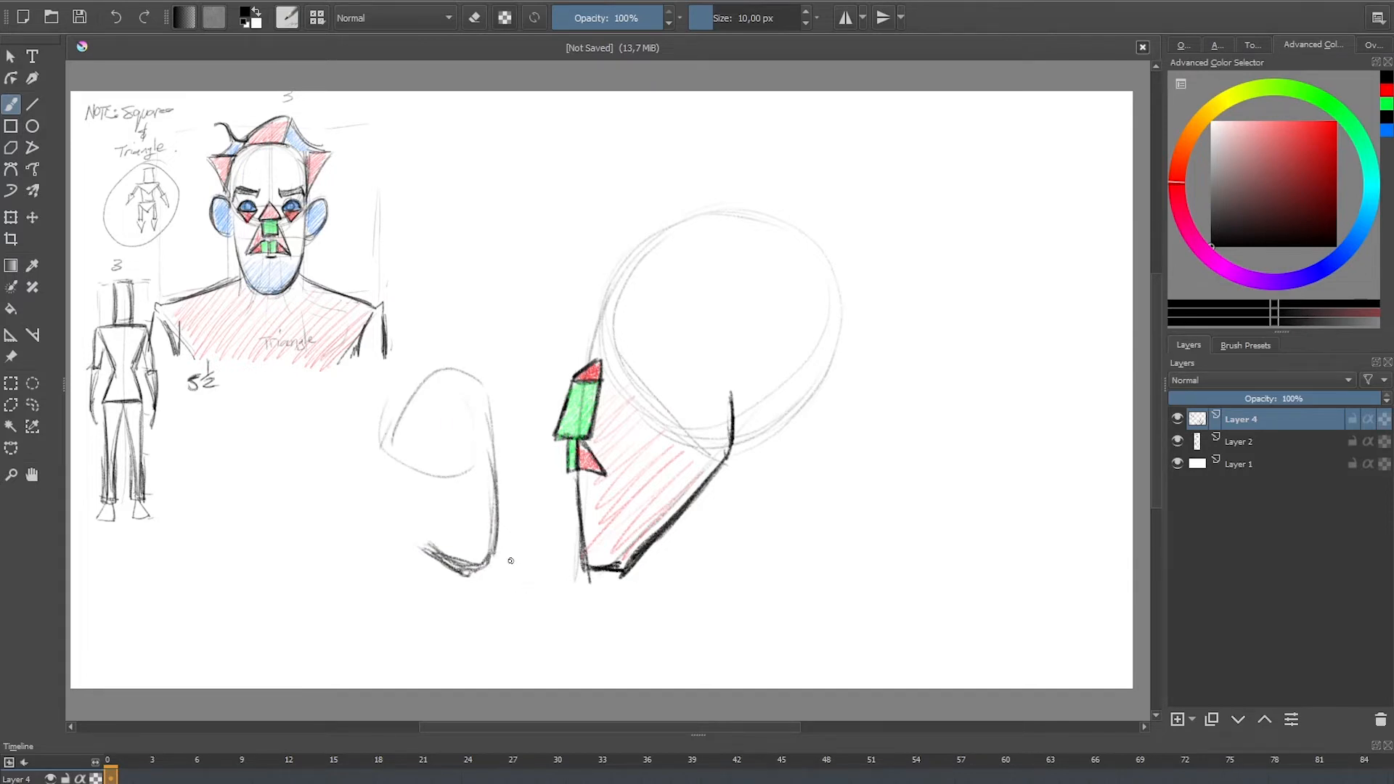
drag(405, 528, 485, 579)
drag(488, 574, 437, 556)
Step: Erase the loose head and jaw sketch in front of the profile and return to the drawing brush
key(e)
mouse_move(465, 443)
mouse_down()
mouse_move(471, 423)
mouse_move(482, 569)
mouse_move(494, 457)
mouse_up()
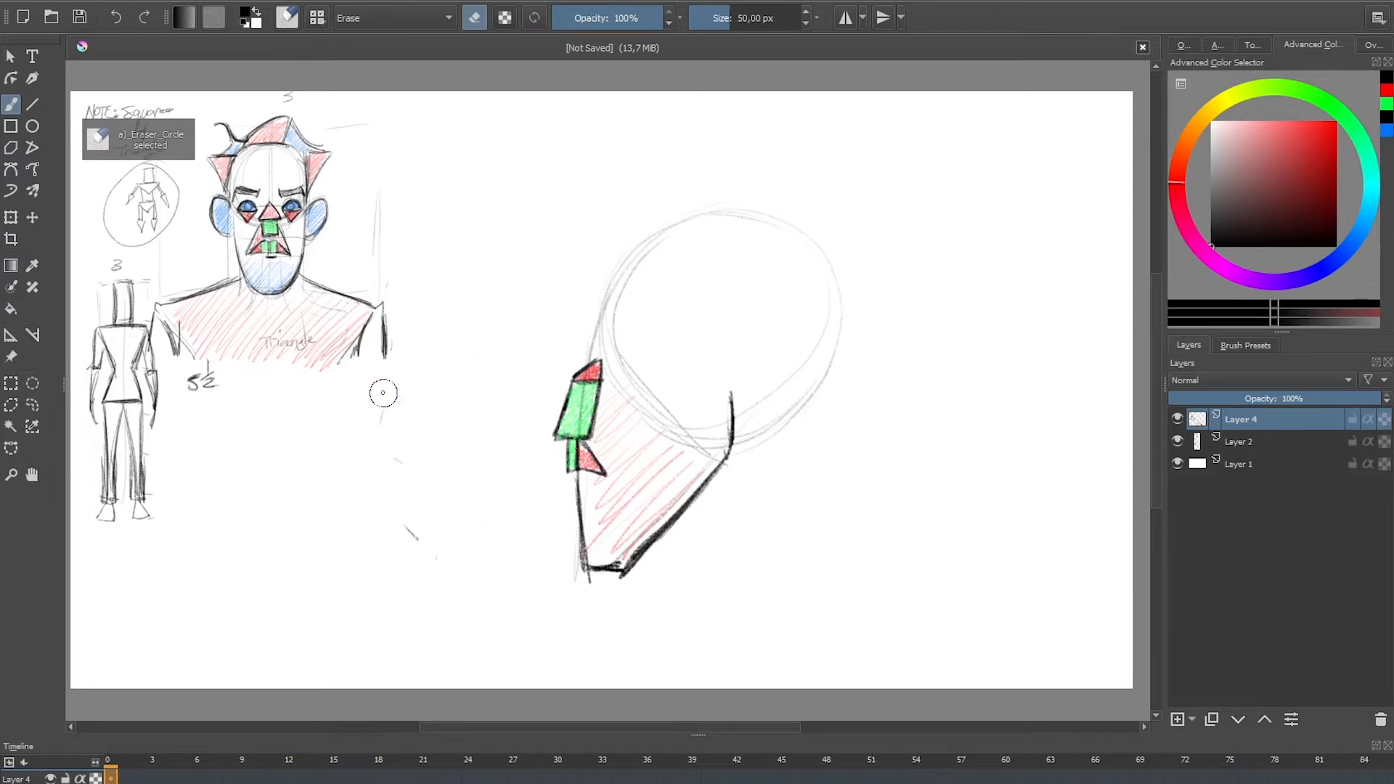
drag(383, 393, 414, 541)
key(e)
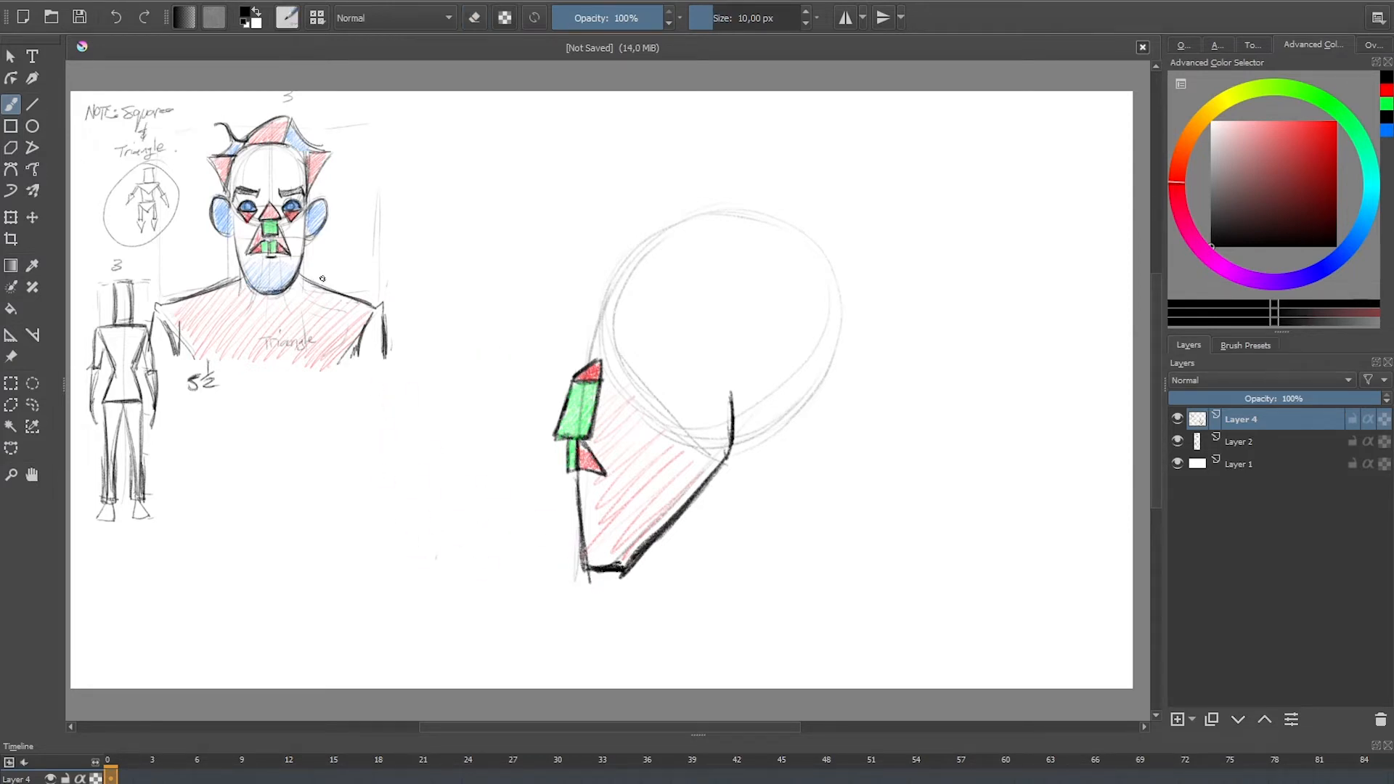
Step: Draw the ear as a tilted black oval at the top of the jawline and shade it blue
mouse_move(741, 354)
mouse_down()
mouse_move(796, 392)
mouse_move(737, 432)
mouse_move(784, 413)
mouse_move(759, 346)
mouse_move(744, 360)
mouse_move(787, 415)
mouse_move(776, 333)
mouse_move(735, 429)
mouse_move(795, 403)
mouse_move(741, 431)
mouse_up()
click(1354, 238)
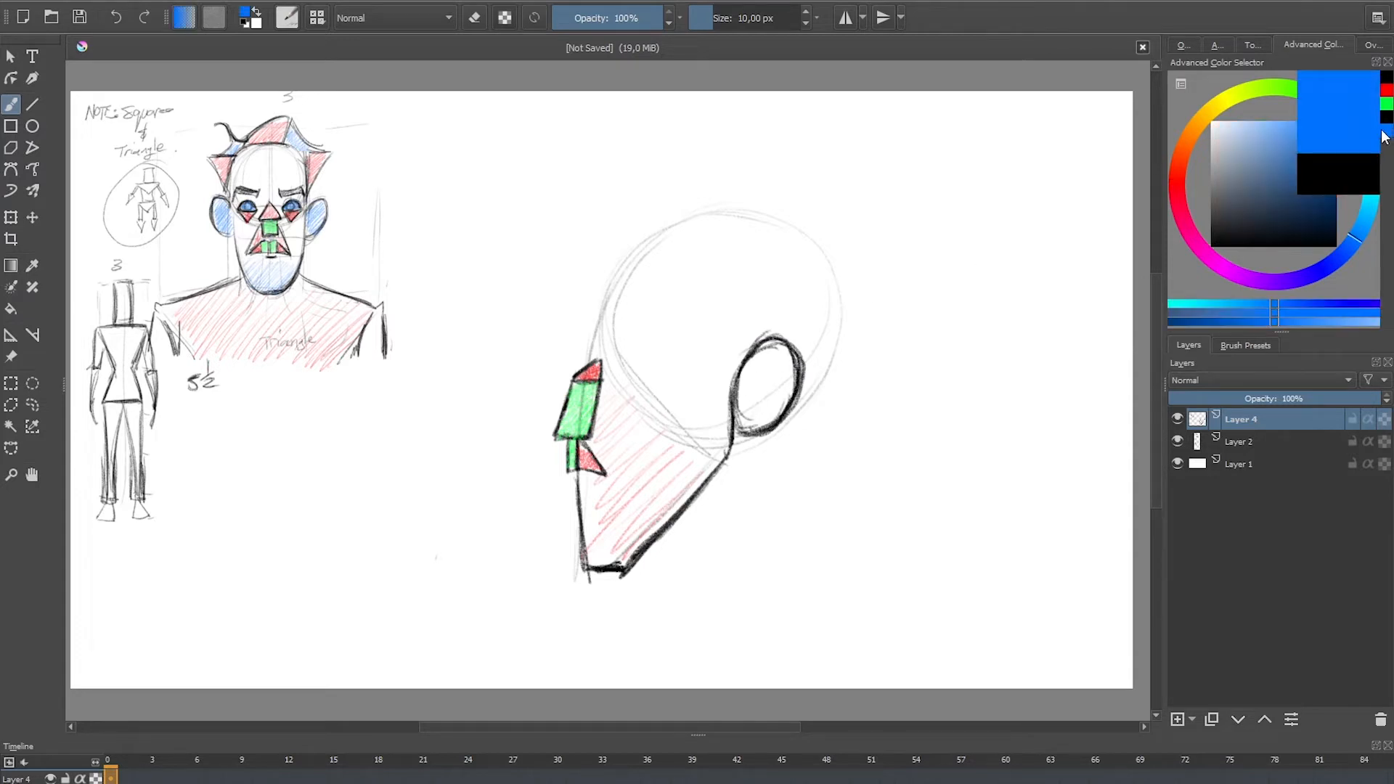
click(1336, 121)
mouse_move(774, 337)
mouse_down()
mouse_move(761, 362)
mouse_move(775, 366)
mouse_move(759, 430)
mouse_up()
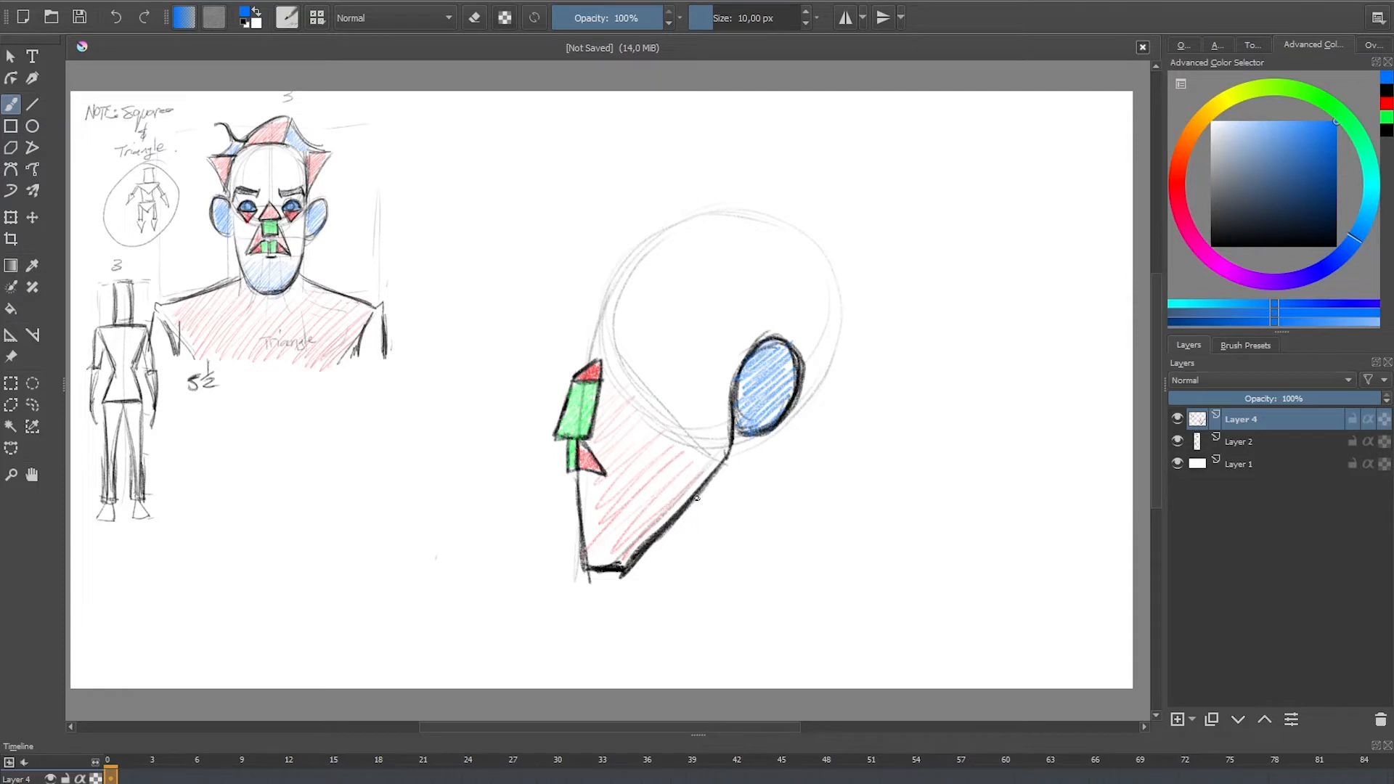
Step: Draw the forehead and protruding brow in black along the front of the circle, down to the nose bridge
click(1386, 92)
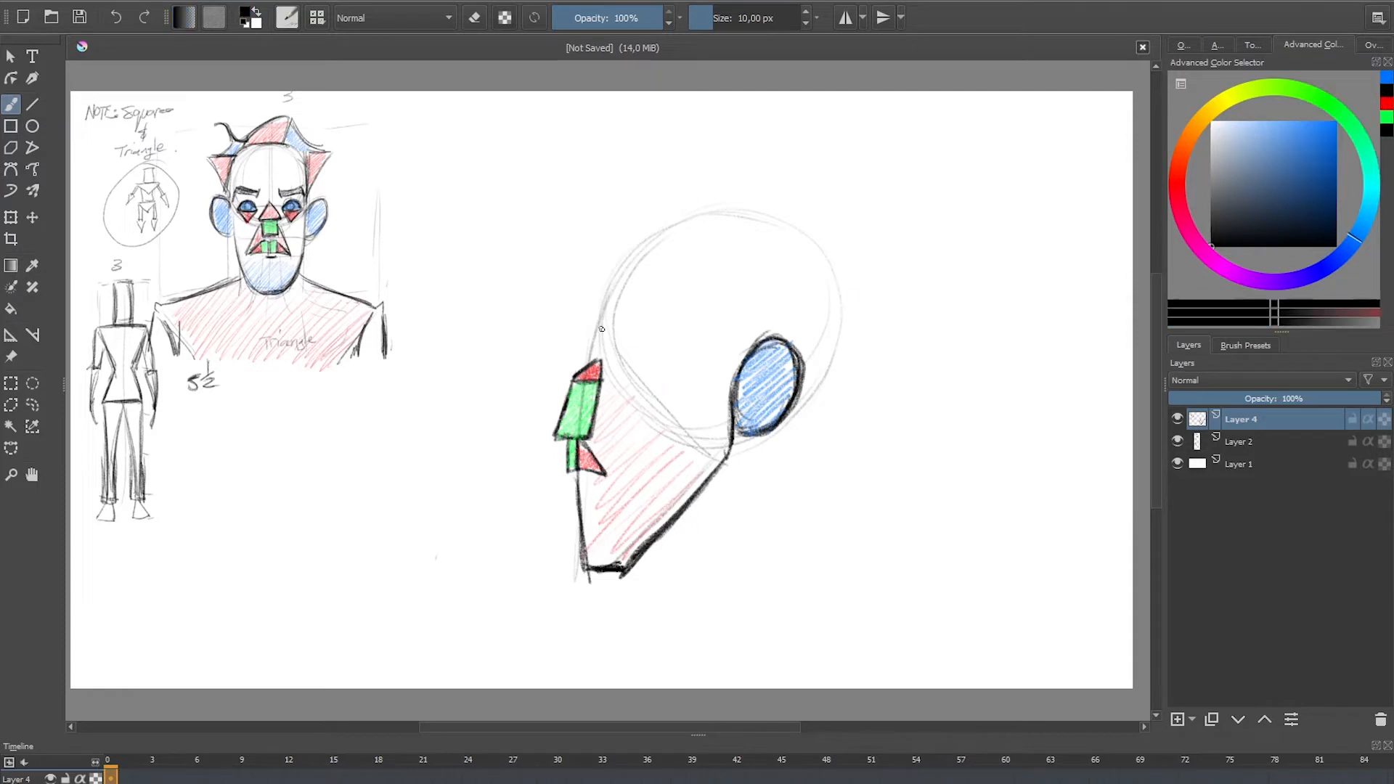
drag(585, 334, 599, 361)
mouse_move(669, 216)
mouse_down()
mouse_move(588, 341)
mouse_move(618, 272)
mouse_move(585, 340)
mouse_move(666, 229)
mouse_up()
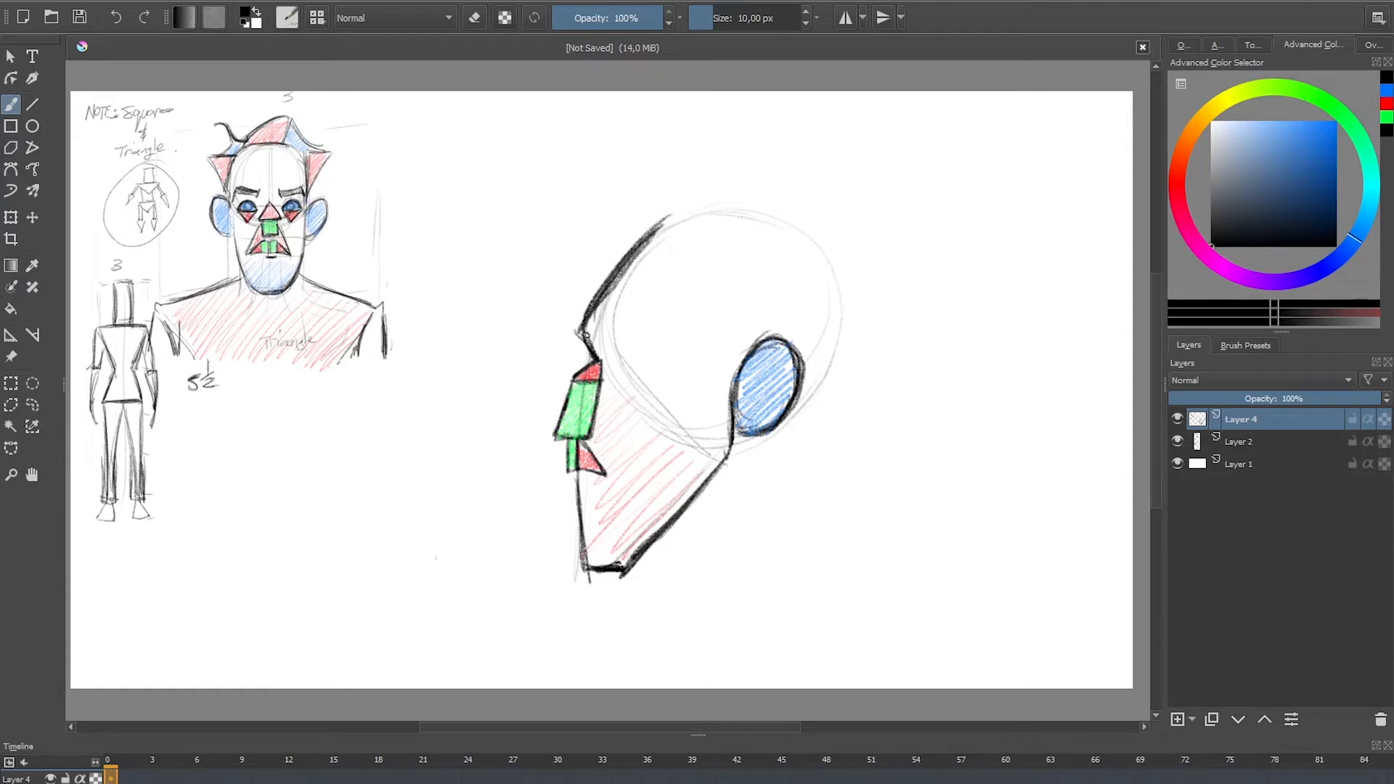
Step: Draw the eyebrow and triangular eye in black, and shade a triangle beneath the eye red
mouse_move(593, 316)
mouse_down()
mouse_move(595, 344)
mouse_move(649, 341)
mouse_move(607, 315)
mouse_move(652, 346)
mouse_move(608, 317)
mouse_move(640, 337)
mouse_up()
mouse_move(664, 220)
mouse_down()
mouse_move(590, 308)
mouse_move(642, 365)
mouse_move(617, 350)
mouse_move(617, 372)
mouse_move(634, 361)
mouse_up()
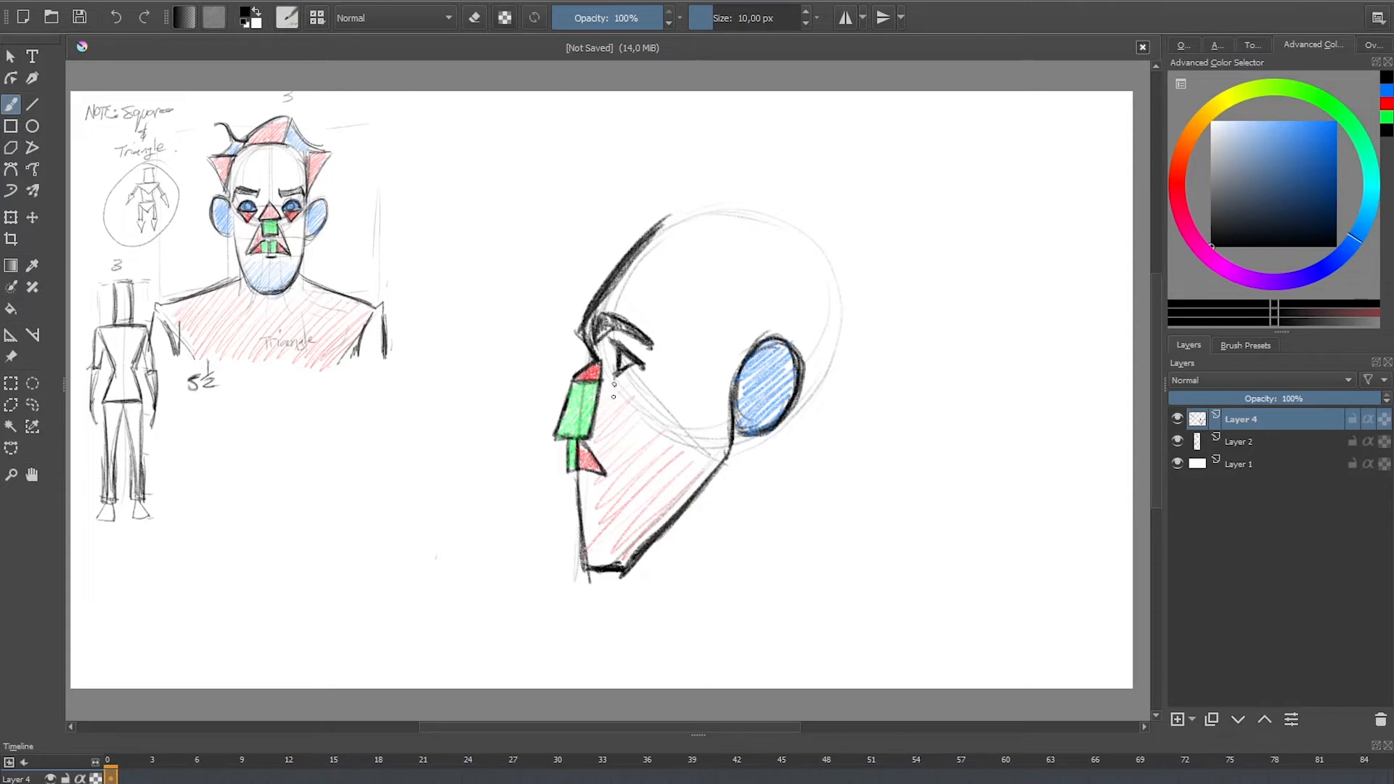
drag(634, 377, 621, 400)
click(1388, 106)
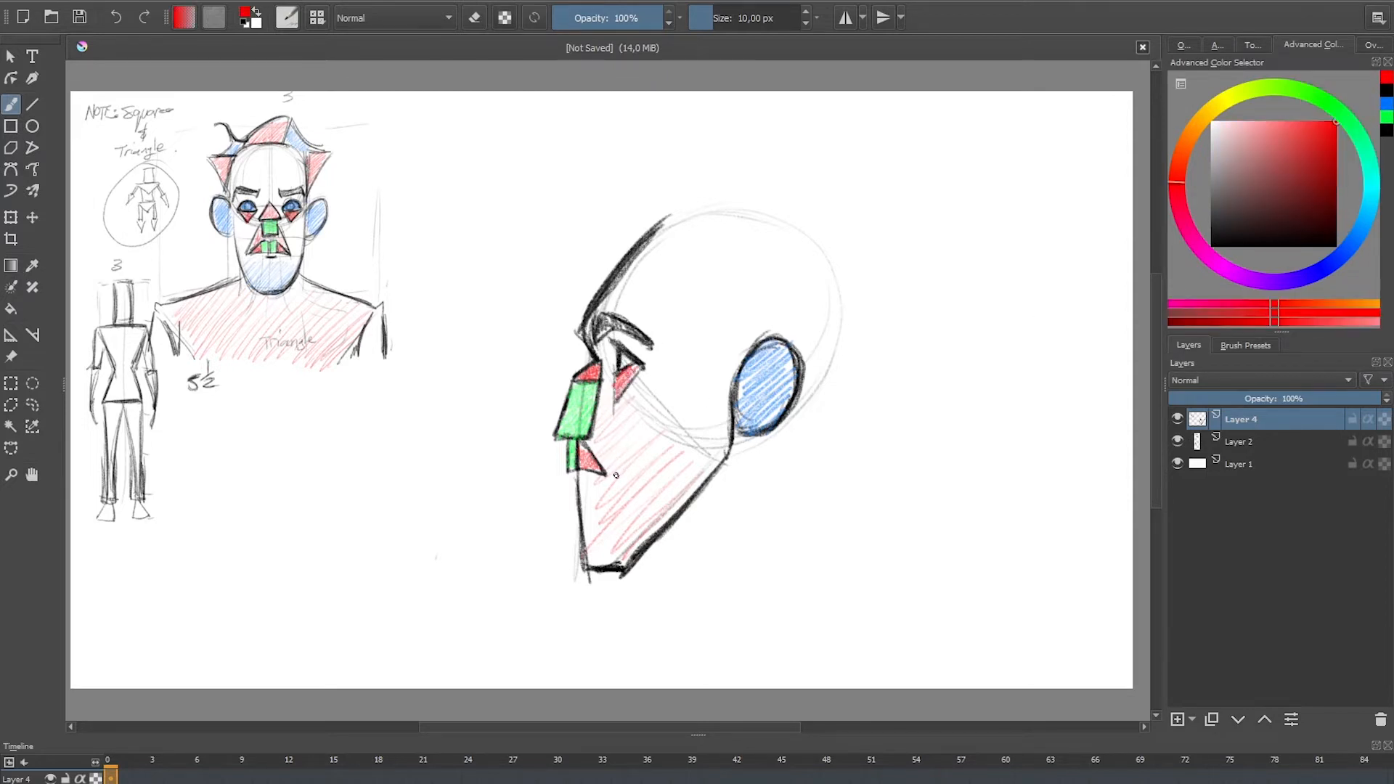
Step: Extend the triangle beside the mouth up to the nose in black and shade the added part red
click(1387, 89)
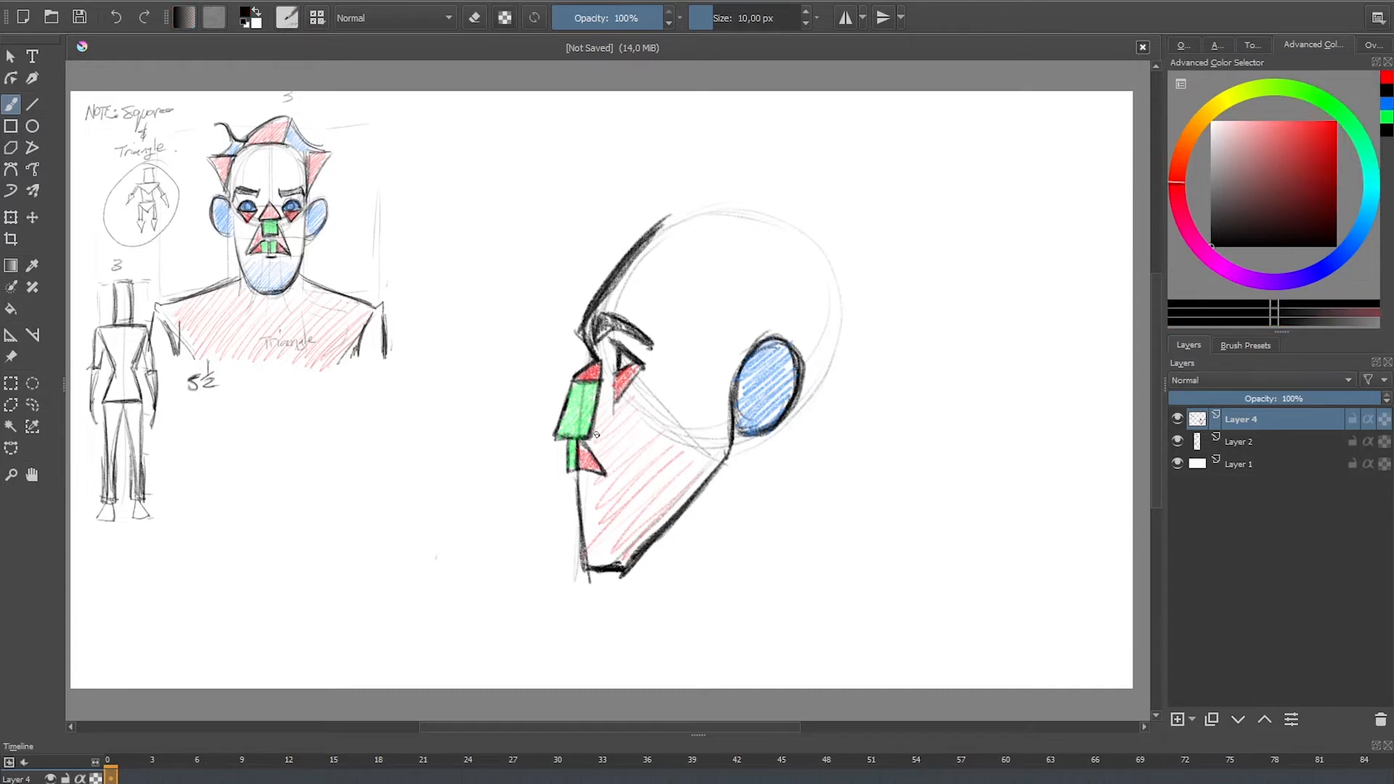
drag(594, 415, 609, 478)
click(1387, 90)
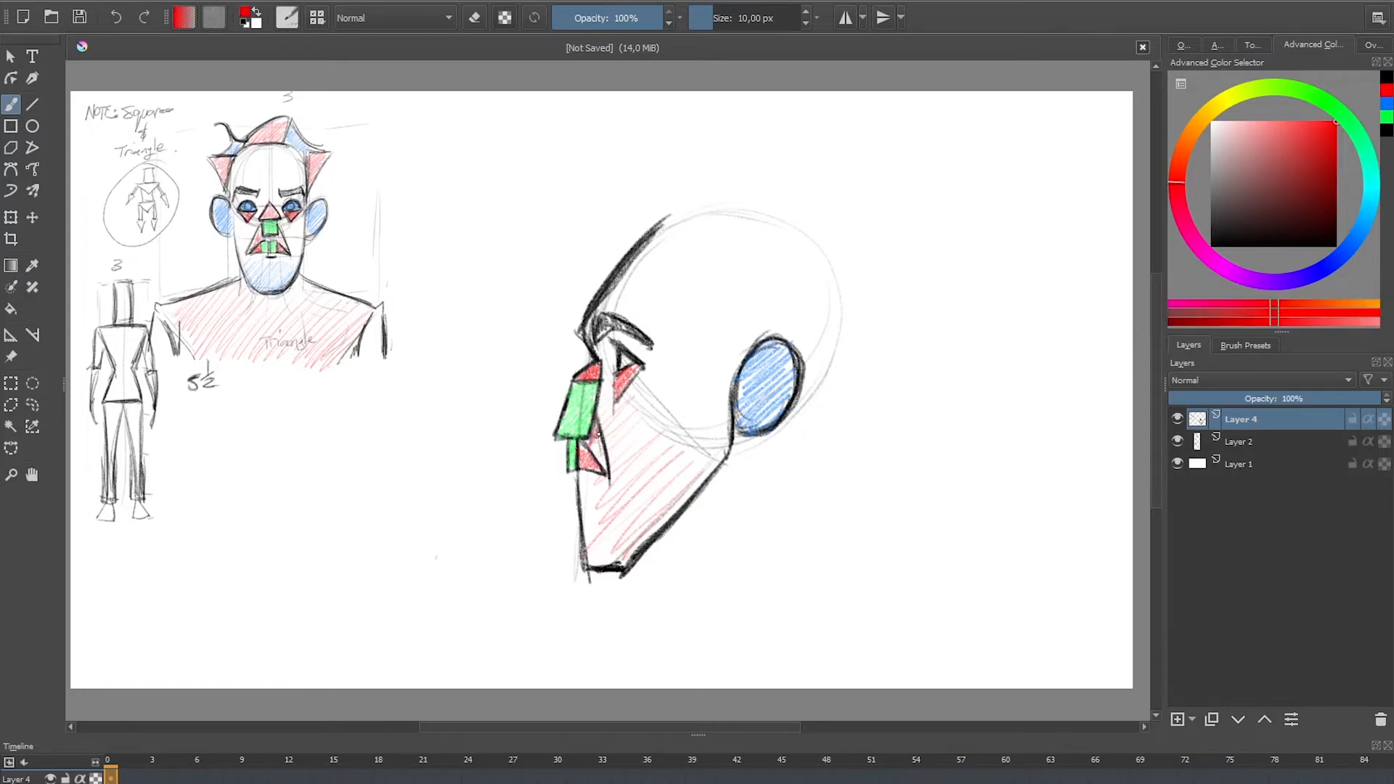
Step: Outline the neck in black as a four-sided block below the jaw and ear, with a slanted base line
click(1387, 74)
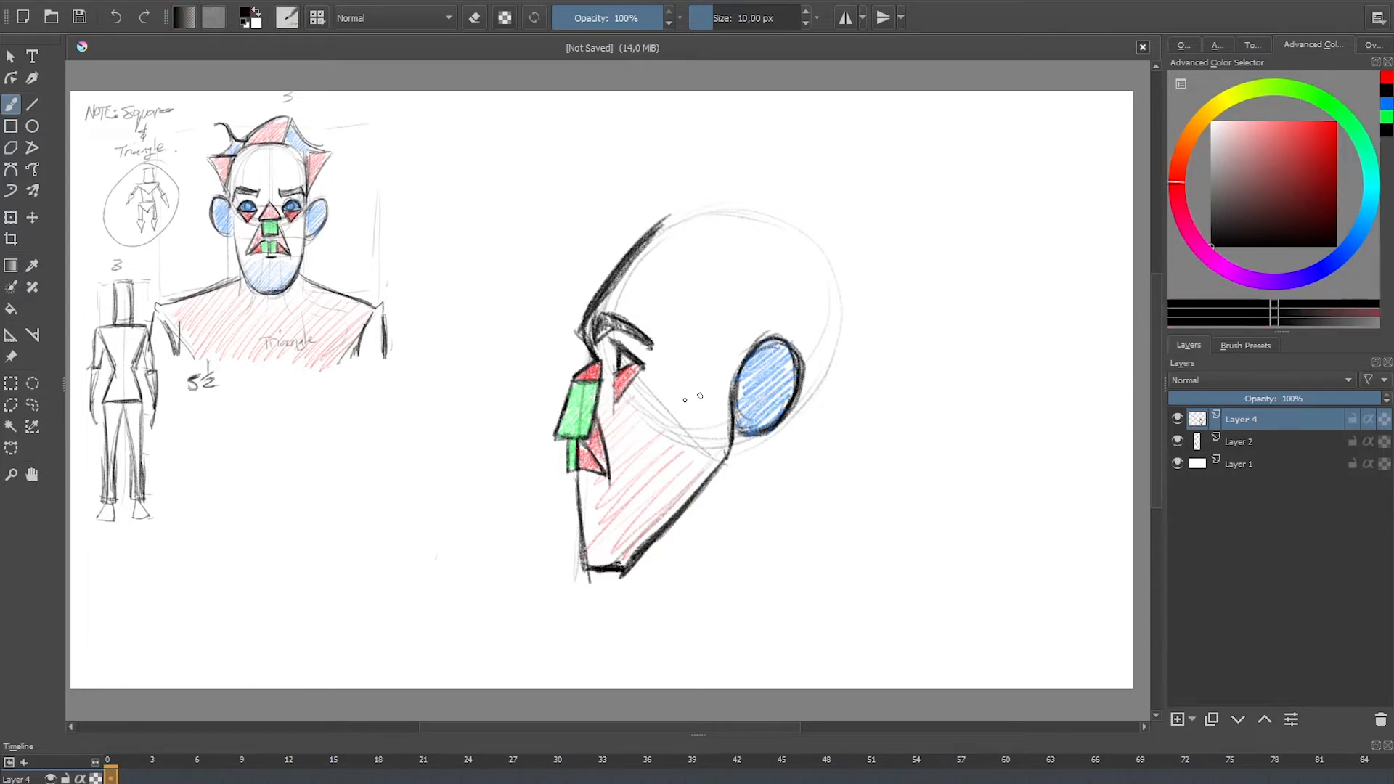
mouse_move(804, 396)
mouse_down()
mouse_move(813, 424)
mouse_move(837, 544)
mouse_up()
drag(685, 519, 713, 584)
mouse_move(817, 542)
mouse_down()
mouse_move(716, 583)
mouse_move(818, 545)
mouse_up()
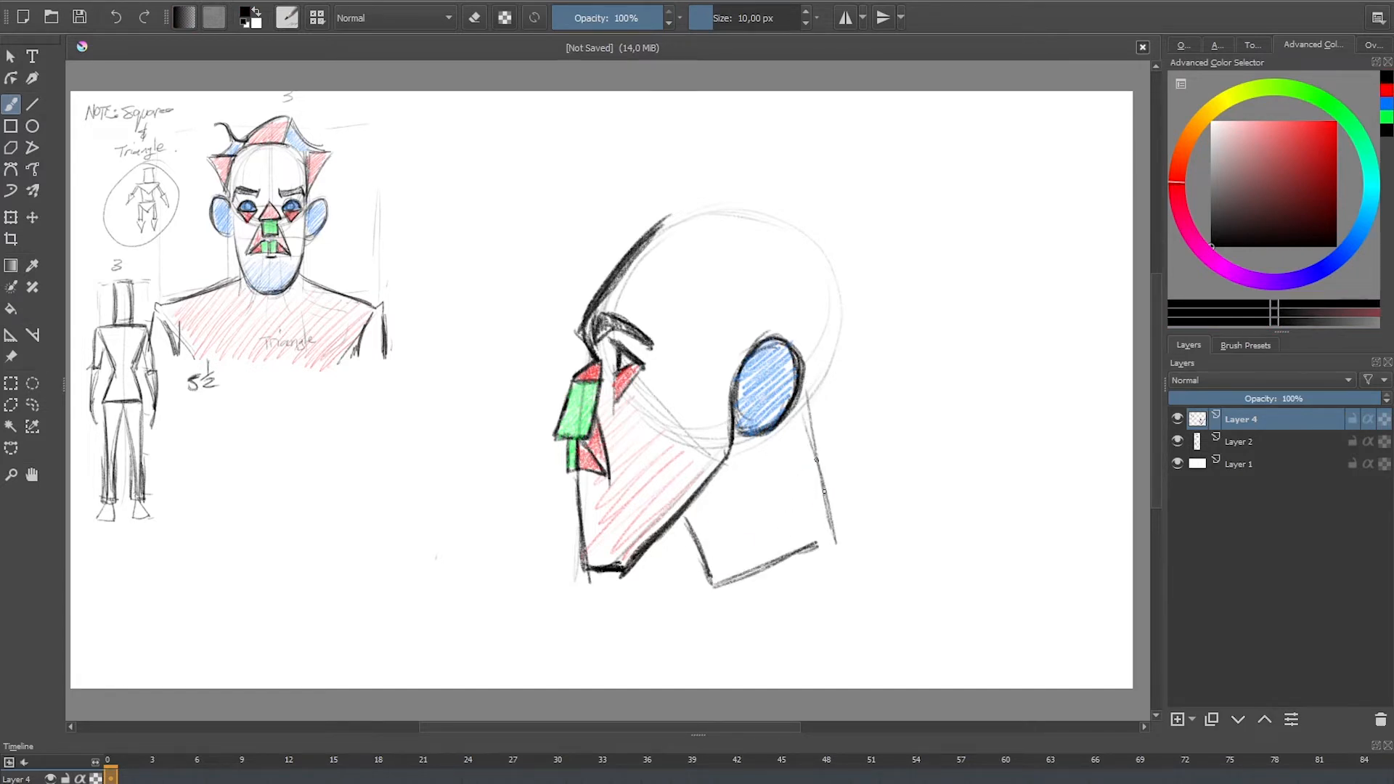
drag(803, 399, 835, 546)
drag(740, 585, 826, 546)
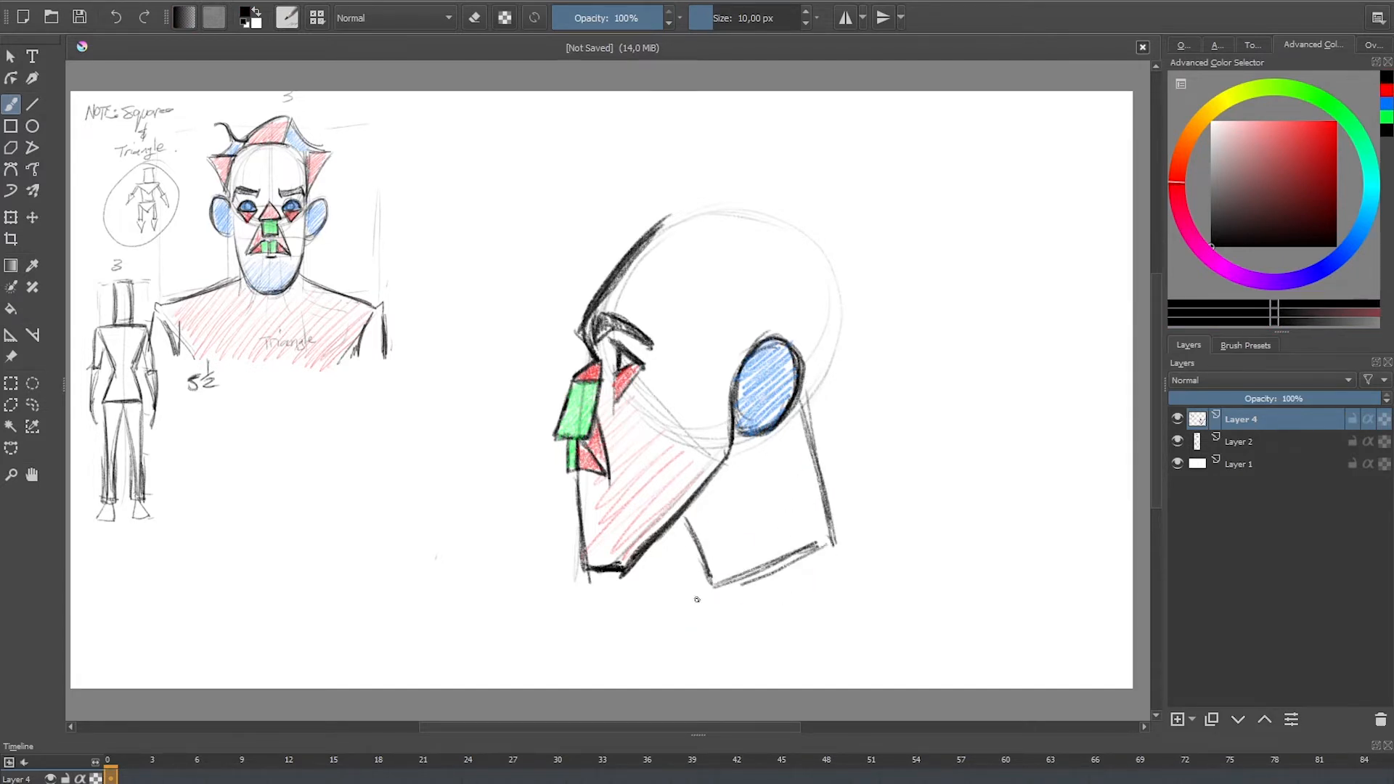
Step: Draw the chest and upper-back lines in black, spreading downward from both corners of the neck base
drag(712, 586, 654, 661)
drag(832, 537, 892, 662)
drag(858, 592, 890, 665)
drag(703, 594, 658, 665)
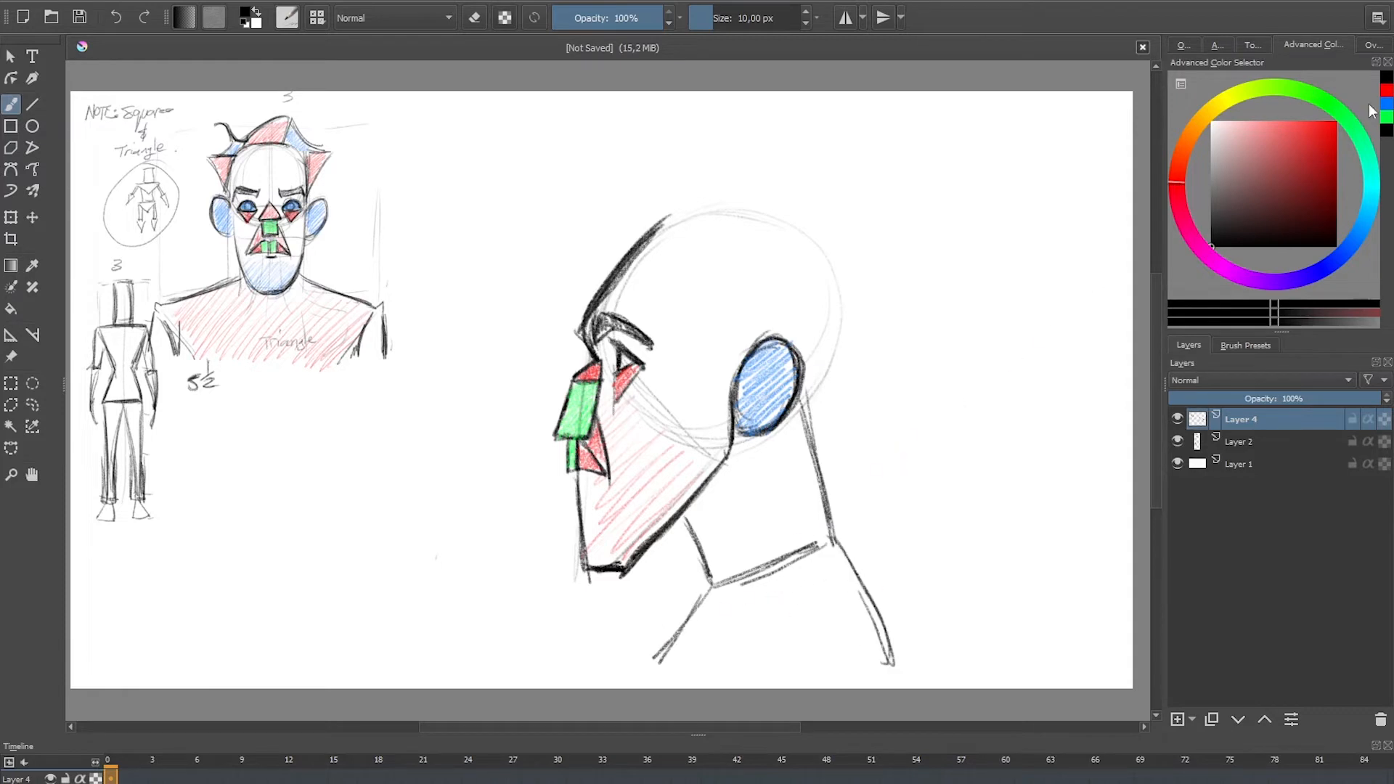
Step: Shade the upper torso red and the neck block green
click(1333, 122)
mouse_move(719, 590)
mouse_down()
mouse_move(767, 611)
mouse_move(850, 583)
mouse_move(795, 667)
mouse_move(864, 662)
mouse_up()
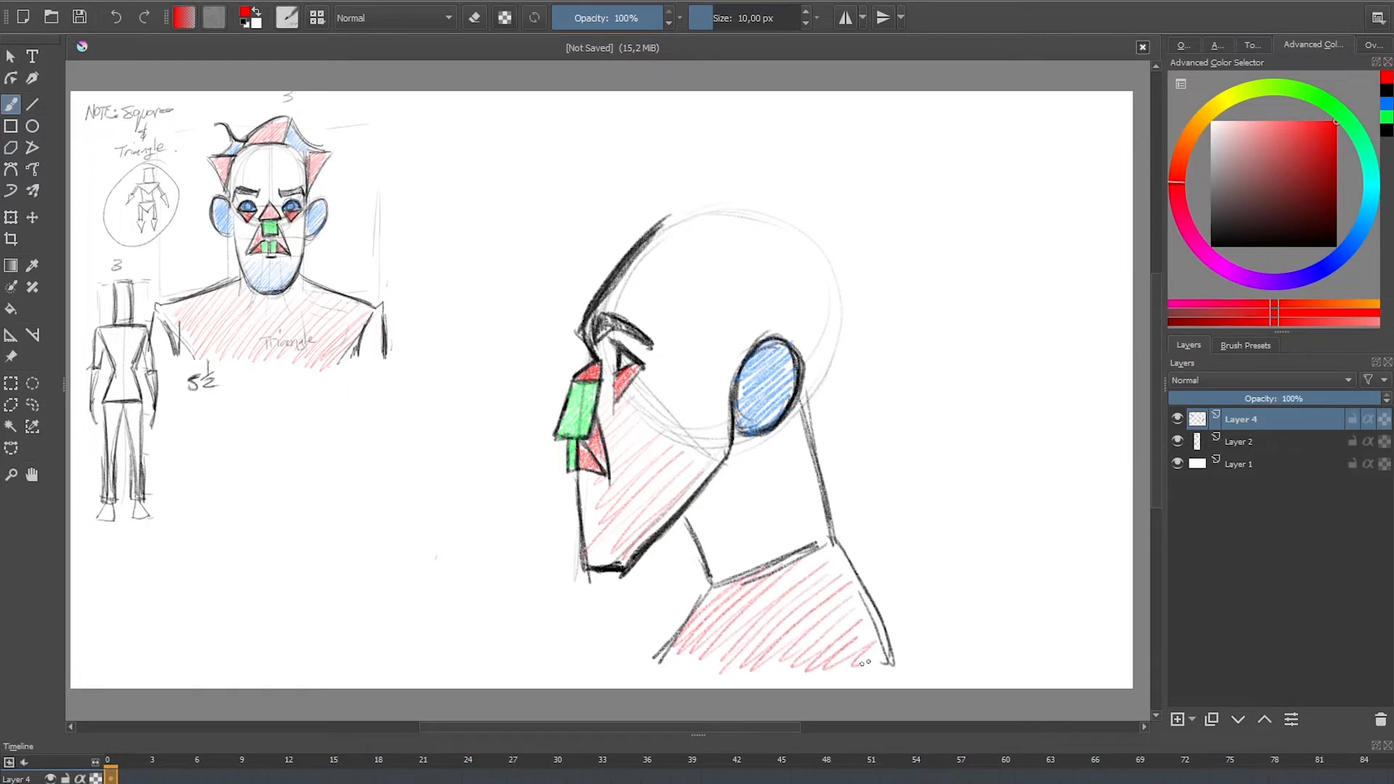
click(1386, 117)
mouse_move(711, 487)
mouse_down()
mouse_move(746, 454)
mouse_move(708, 543)
mouse_move(783, 474)
mouse_move(762, 540)
mouse_move(806, 545)
mouse_up()
Step: Draw an inverted black triangle for the front hair tuft and an angular sideburn line in front of the ear
click(1386, 104)
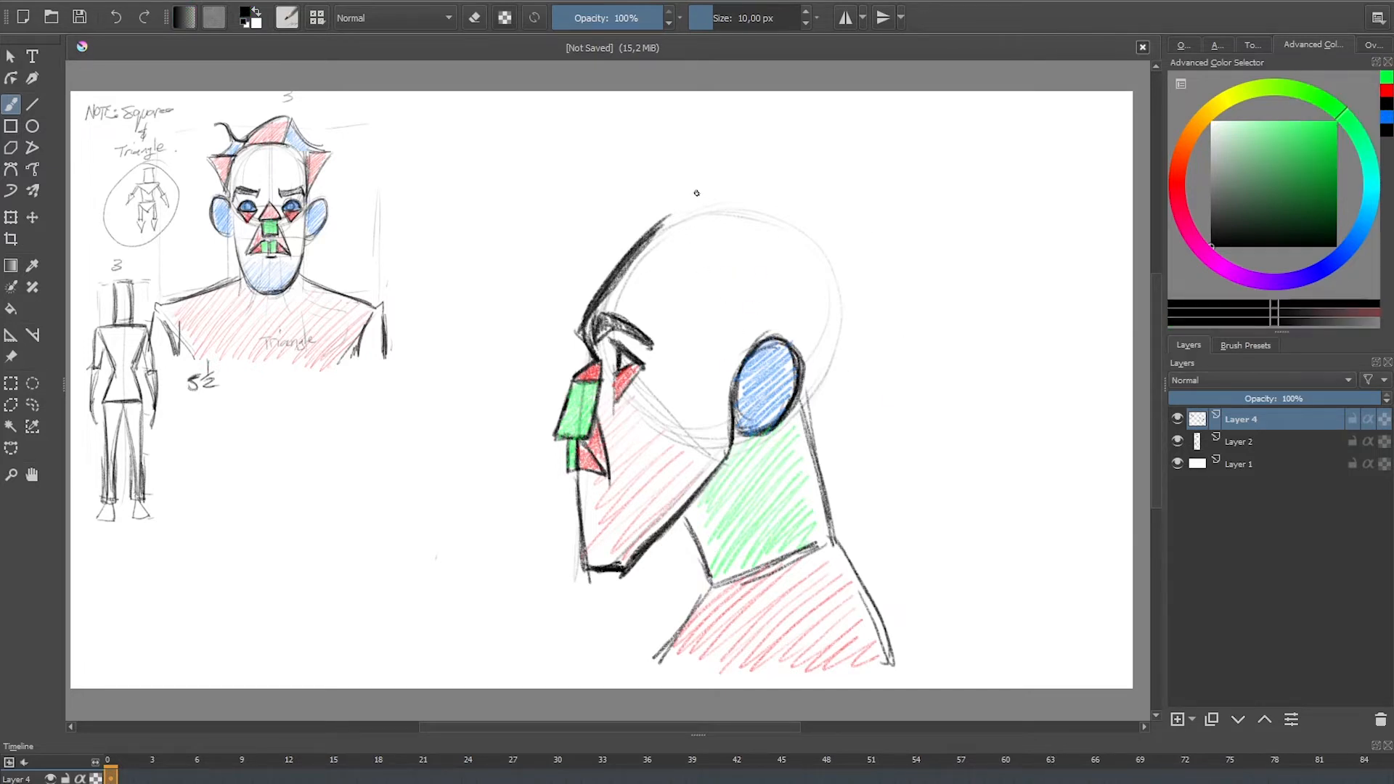
mouse_move(654, 225)
mouse_down()
mouse_move(682, 166)
mouse_move(621, 148)
mouse_move(703, 168)
mouse_move(662, 218)
mouse_move(695, 167)
mouse_move(680, 193)
mouse_move(656, 150)
mouse_move(700, 169)
mouse_move(630, 164)
mouse_move(654, 216)
mouse_up()
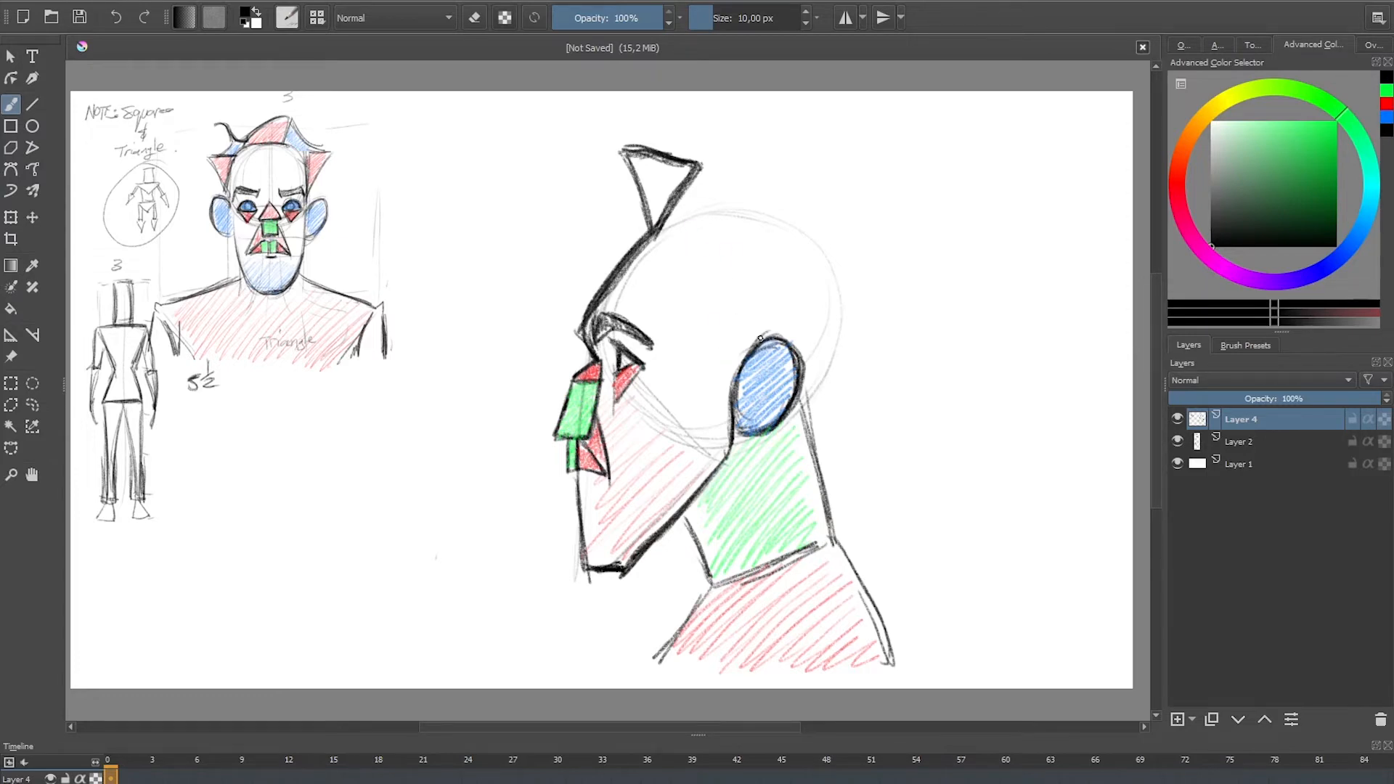
drag(756, 344, 711, 321)
mouse_move(734, 266)
mouse_down()
mouse_move(708, 325)
mouse_move(747, 353)
mouse_up()
drag(726, 338, 777, 338)
mouse_move(736, 269)
mouse_down()
mouse_move(710, 326)
mouse_move(747, 356)
mouse_up()
mouse_move(738, 347)
mouse_down()
mouse_move(779, 336)
mouse_move(722, 324)
mouse_up()
drag(736, 270, 711, 320)
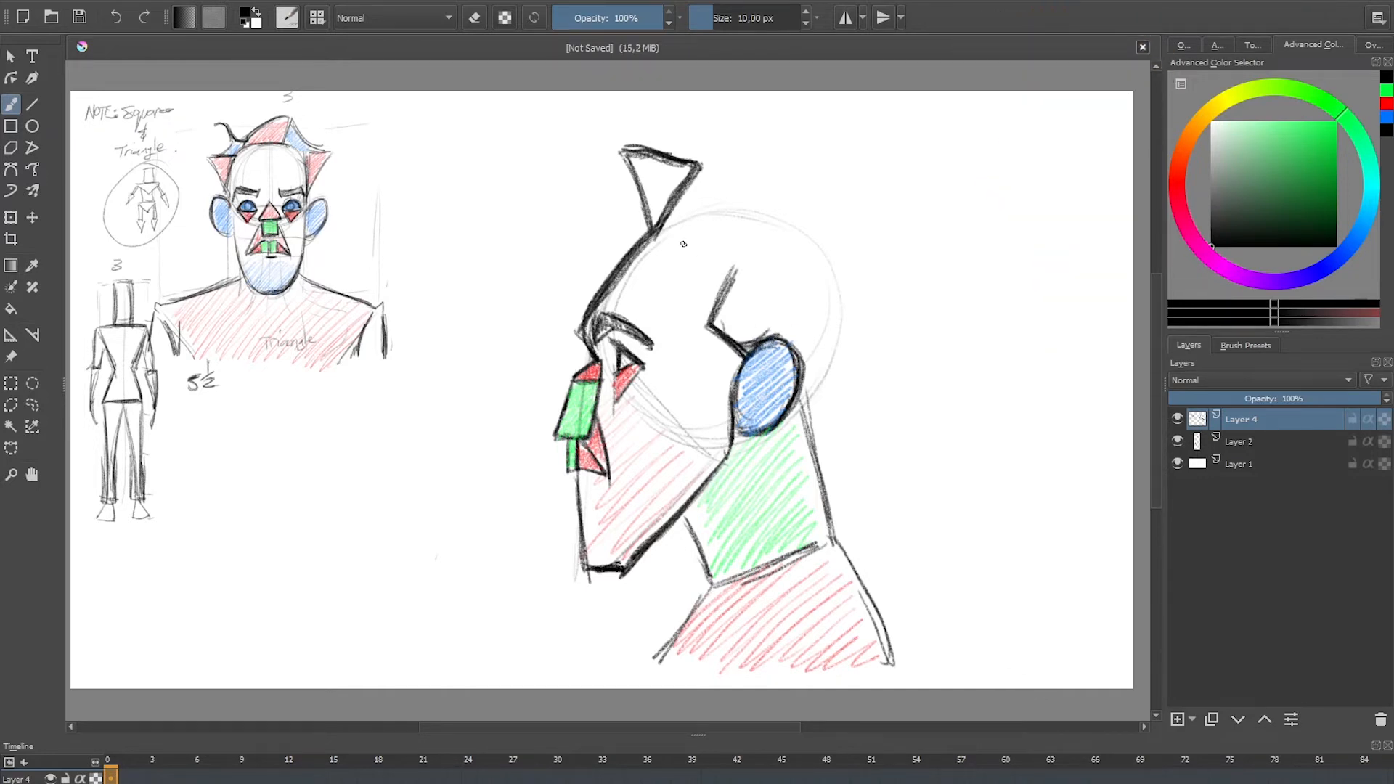
Step: Draw a long pointed hair shape in black running from the front tuft past the sideburn to behind the ear
drag(735, 270, 828, 330)
drag(732, 276, 828, 338)
mouse_move(679, 207)
mouse_down()
mouse_move(688, 239)
mouse_move(746, 283)
mouse_up()
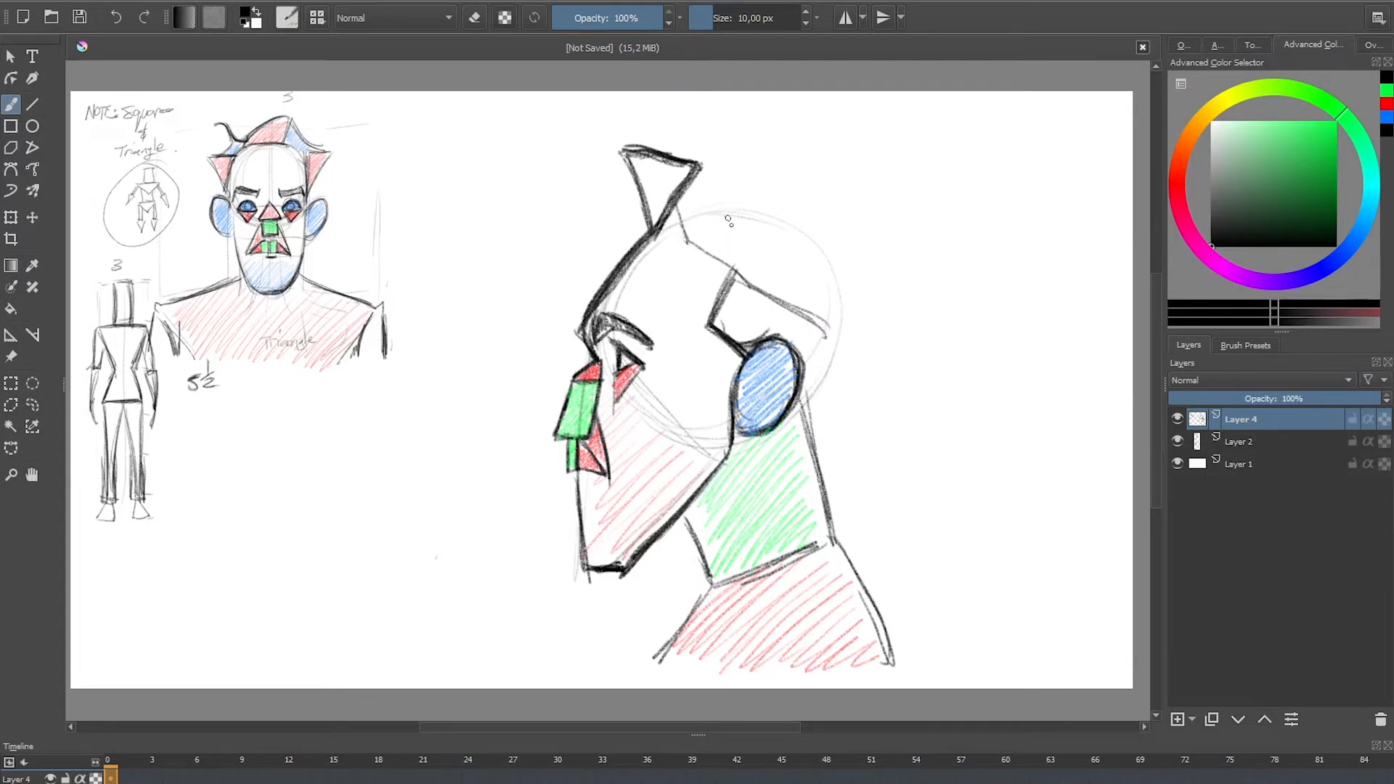
drag(682, 201, 812, 319)
drag(726, 270, 826, 327)
mouse_move(679, 197)
mouse_down()
mouse_move(687, 244)
mouse_move(832, 334)
mouse_up()
drag(769, 285, 818, 329)
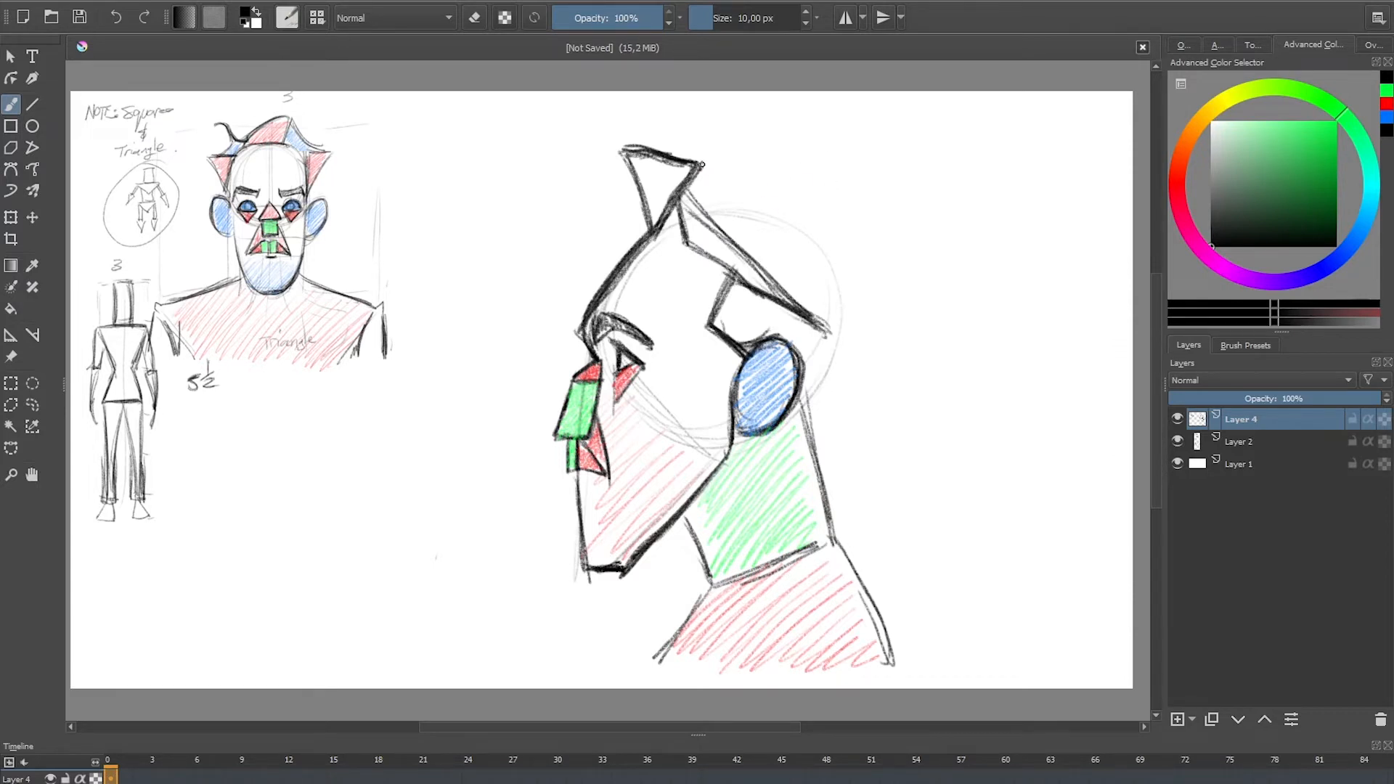
Step: Outline the hair in black from the front tuft over the crown and around the back of the head to the neck
mouse_move(701, 163)
mouse_down()
mouse_move(819, 194)
mouse_move(867, 403)
mouse_up()
ctrl+click(846, 216)
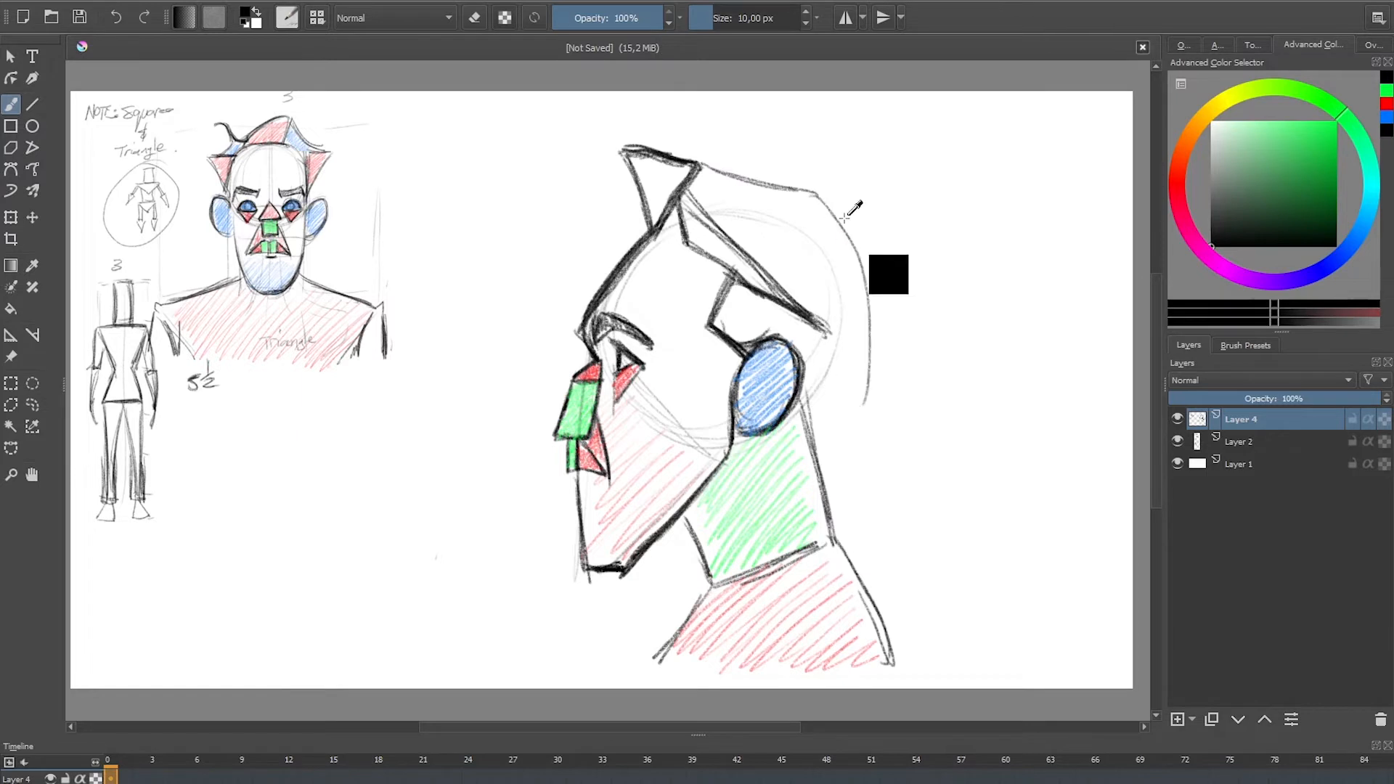
key(ctrl+z)
drag(815, 194, 882, 364)
drag(844, 241, 867, 426)
mouse_move(831, 202)
mouse_down()
mouse_move(858, 239)
mouse_move(870, 417)
mouse_move(824, 464)
mouse_up()
drag(880, 348, 817, 469)
drag(830, 197, 832, 465)
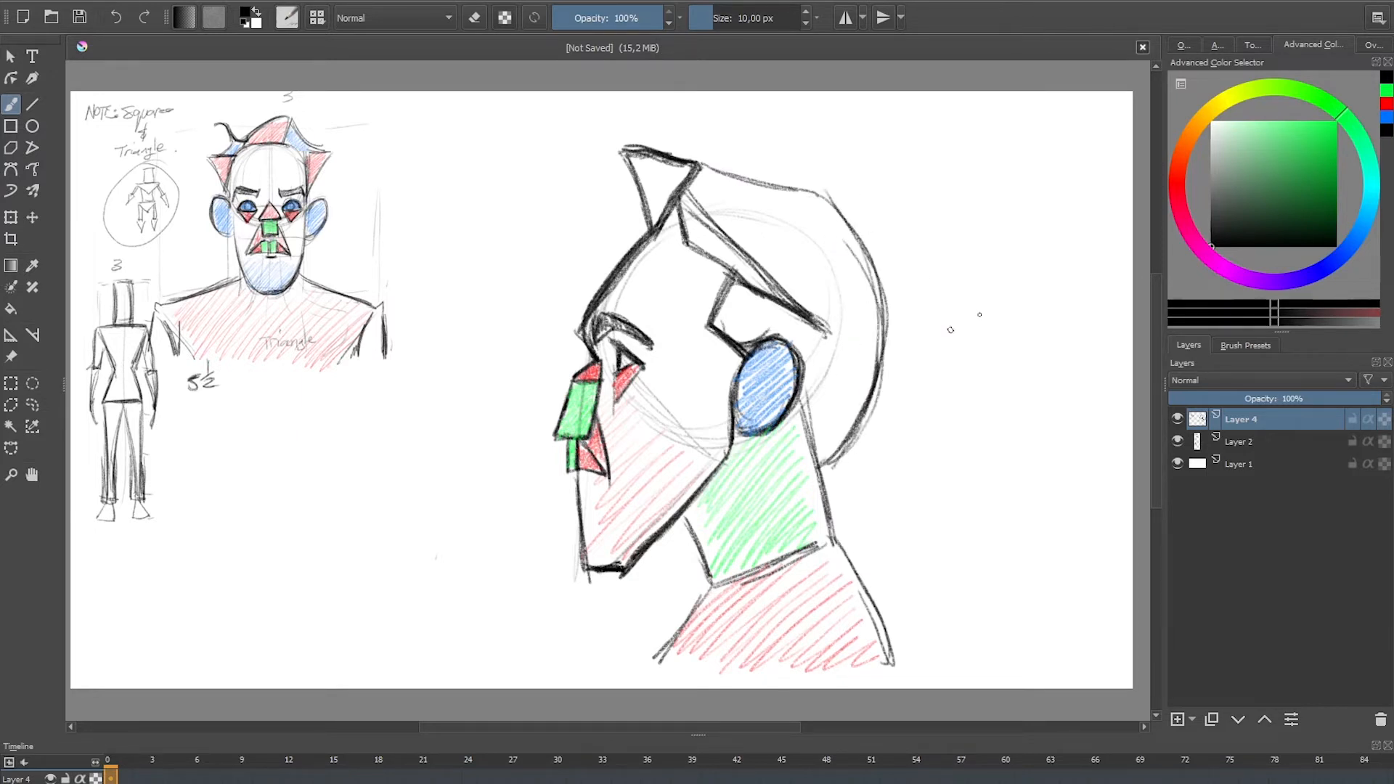
Step: Shade the back of the profile's hair blue, and the front tuft and long pointed hair shape red
click(1387, 117)
mouse_move(865, 420)
mouse_down()
mouse_move(835, 382)
mouse_move(831, 261)
mouse_move(746, 184)
mouse_up()
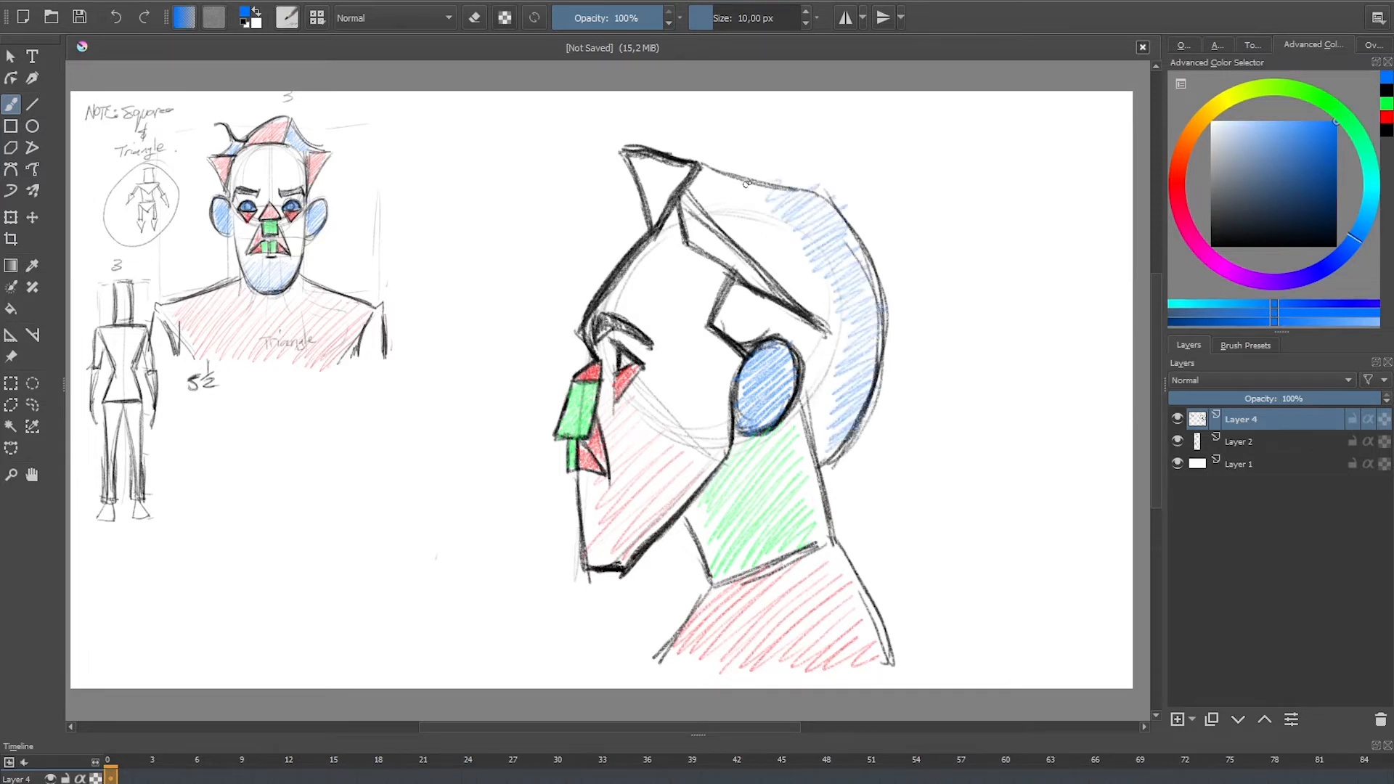
click(1387, 120)
drag(634, 158, 686, 218)
mouse_move(689, 227)
mouse_down()
mouse_move(694, 247)
mouse_move(755, 278)
mouse_up()
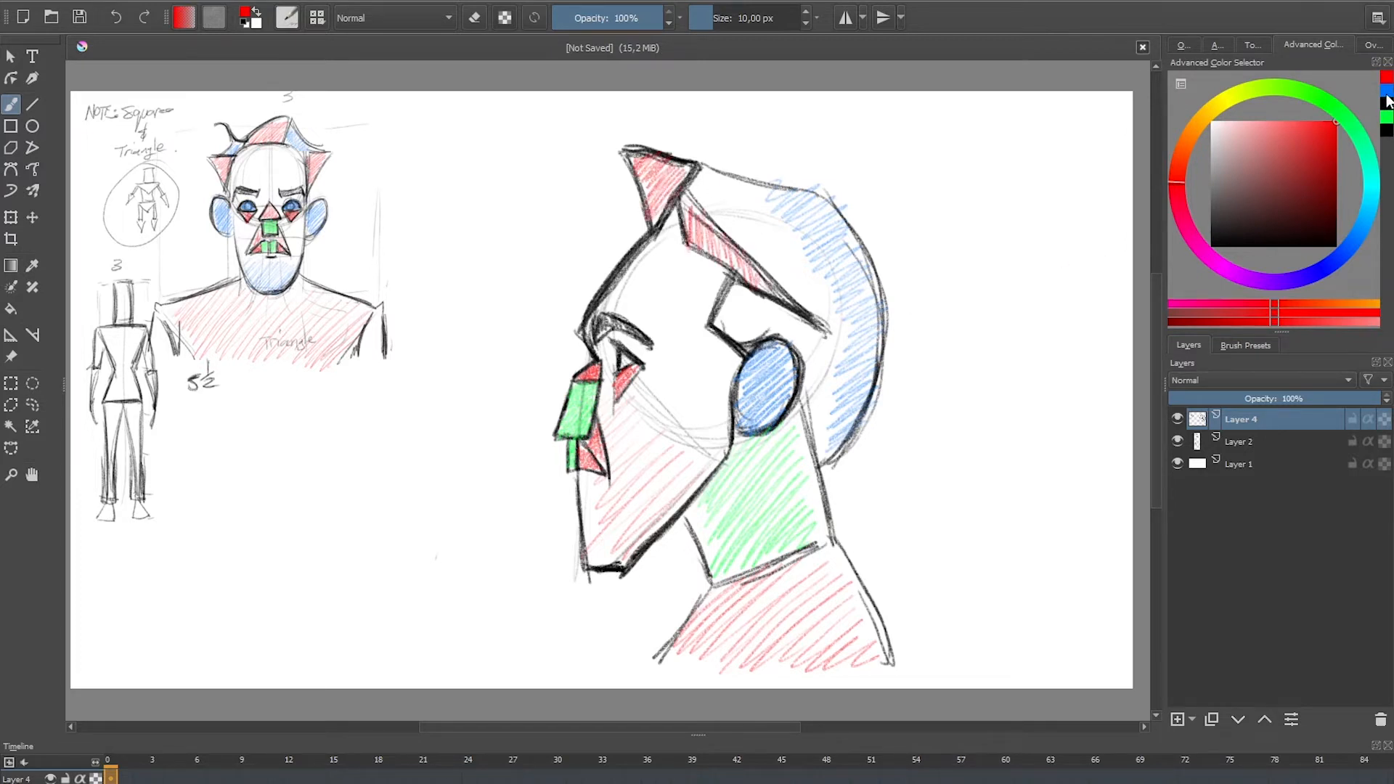
Step: Shade the sideburn area above the ear green in its upper part and blue in its lower part
click(1387, 116)
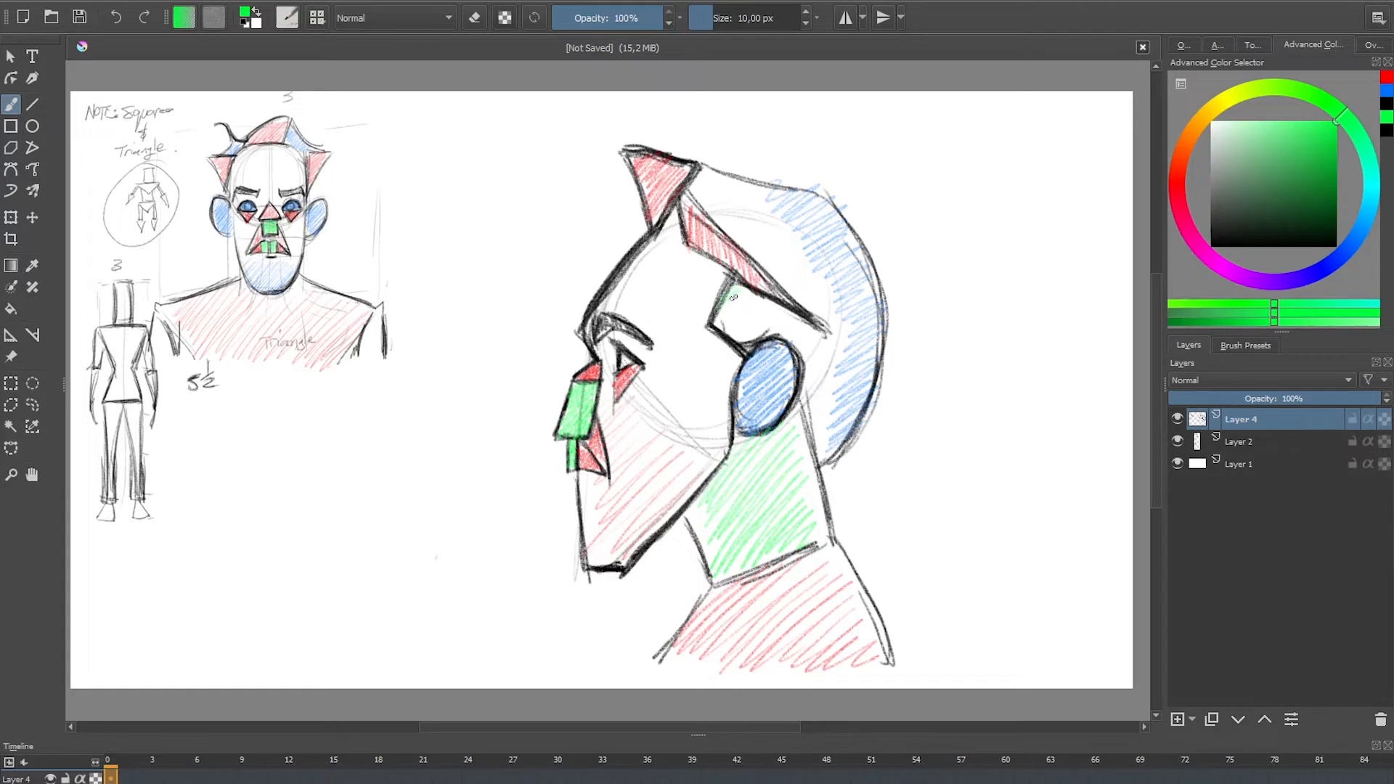
drag(734, 297, 823, 317)
click(1384, 104)
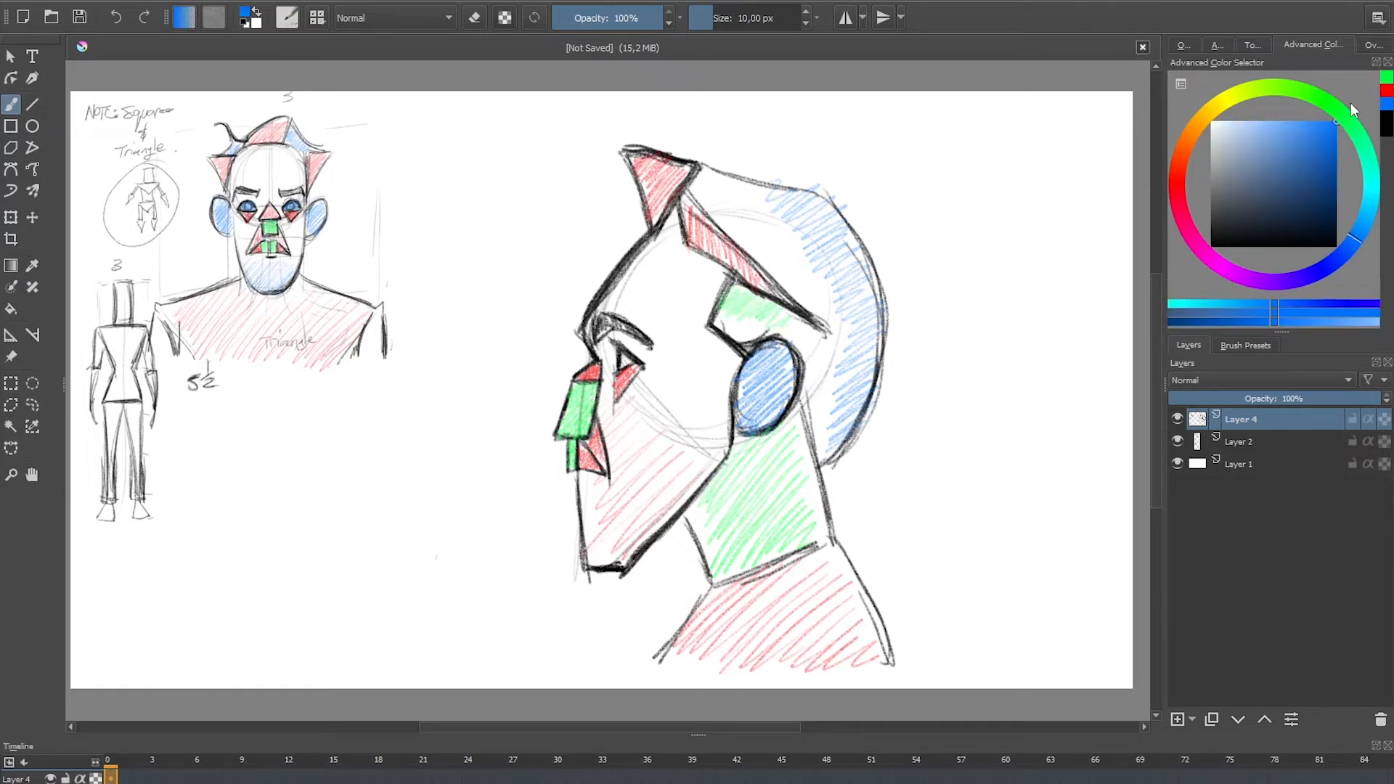
drag(723, 316, 810, 328)
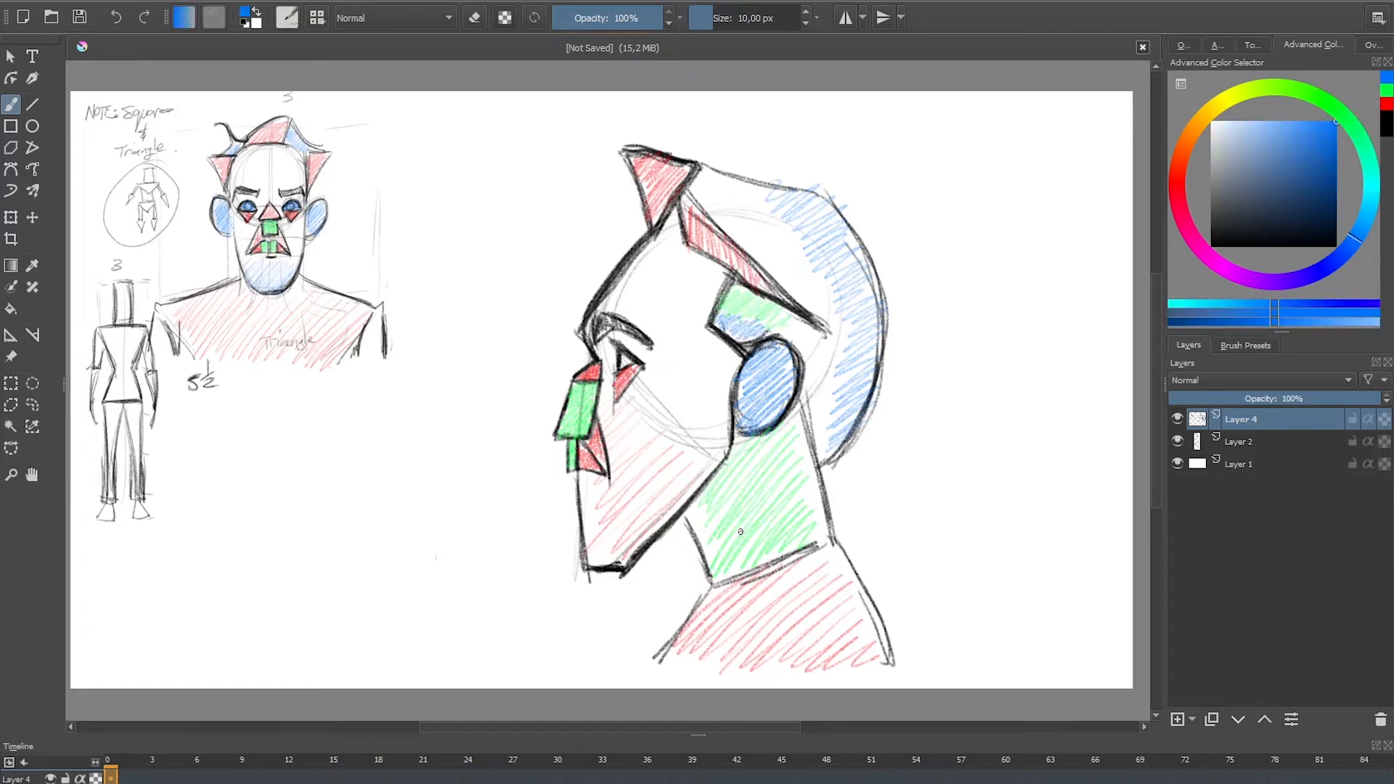
Step: Add thin black plane lines along the temple behind the forehead and down the front of the cheek
click(1384, 125)
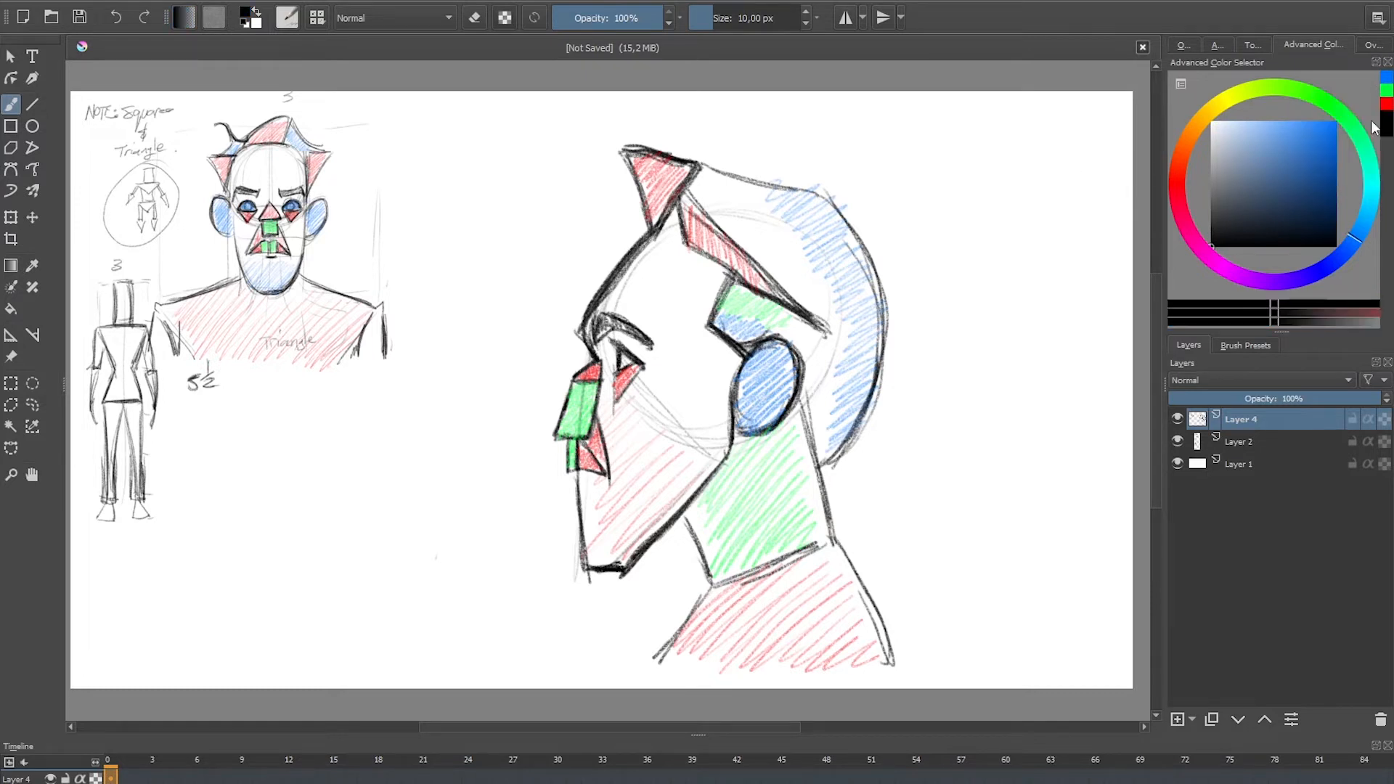
drag(649, 279, 622, 313)
drag(670, 246, 624, 312)
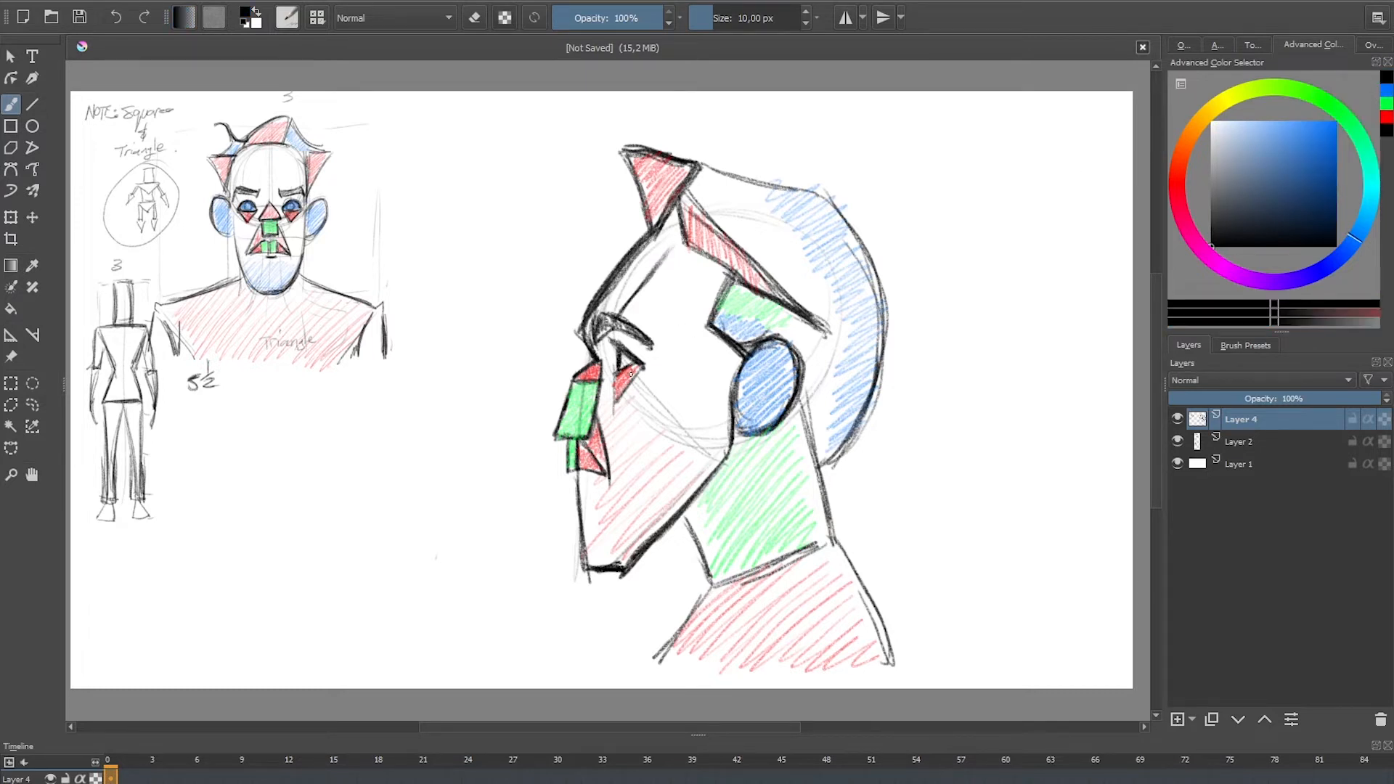
drag(618, 393, 613, 422)
drag(674, 245, 622, 318)
Step: Select the profile head, scale it down to about half size and place it beneath the front-view bust
click(10, 220)
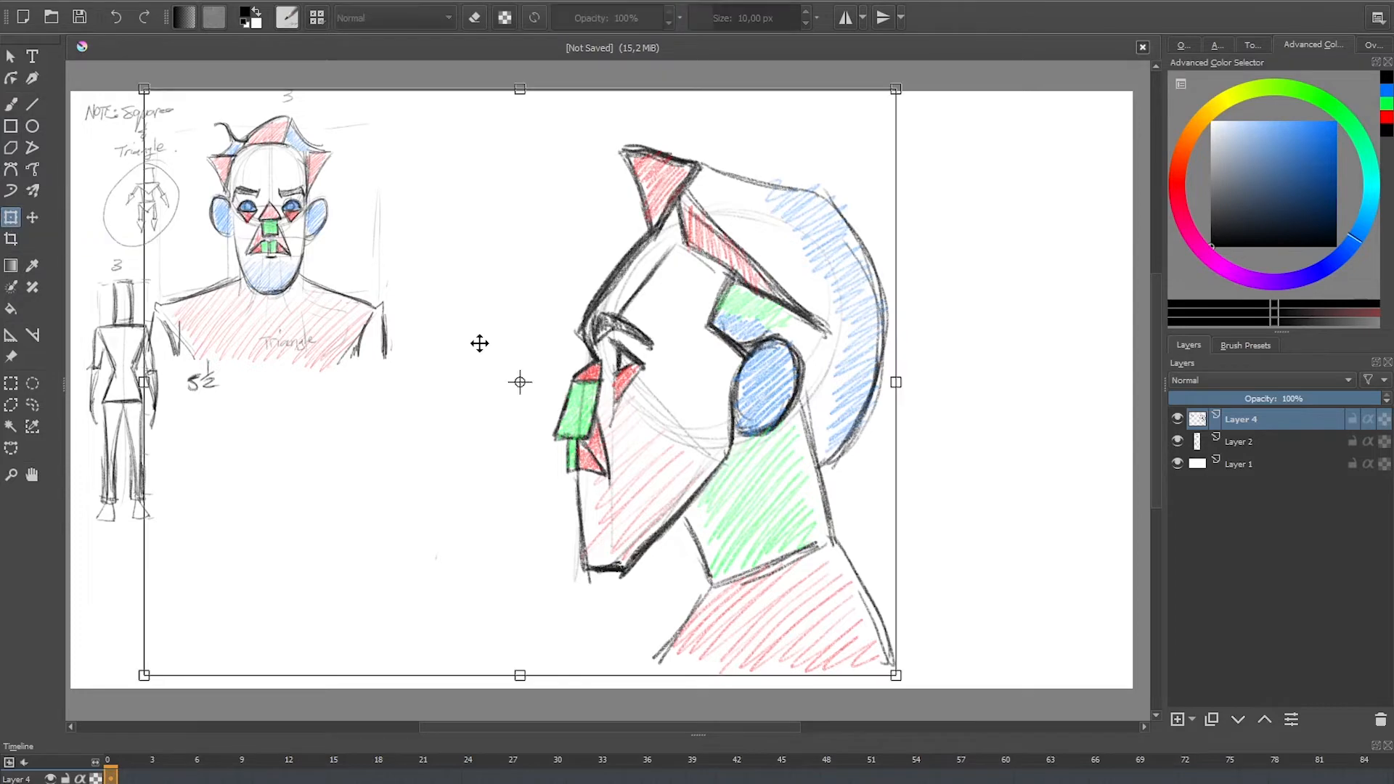
key(ctrl+r)
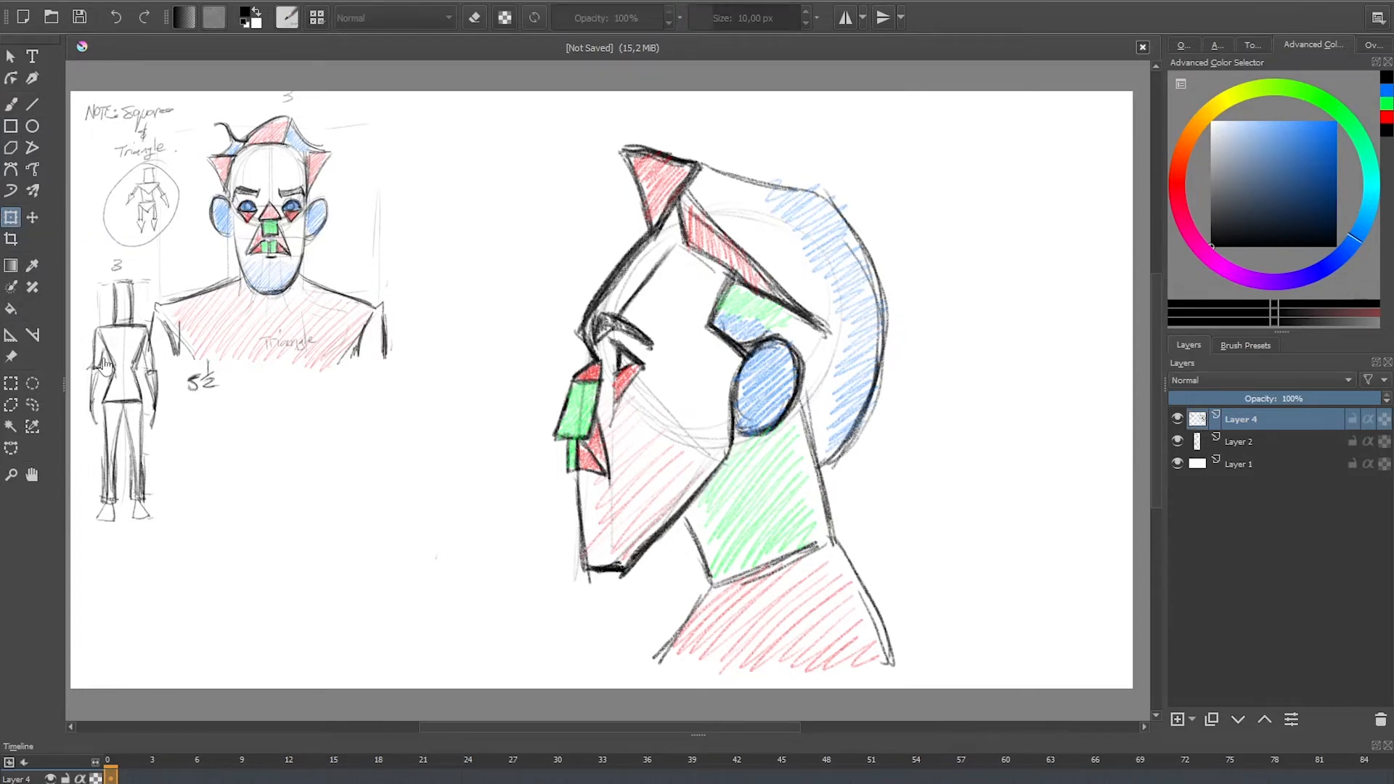
drag(513, 116, 927, 669)
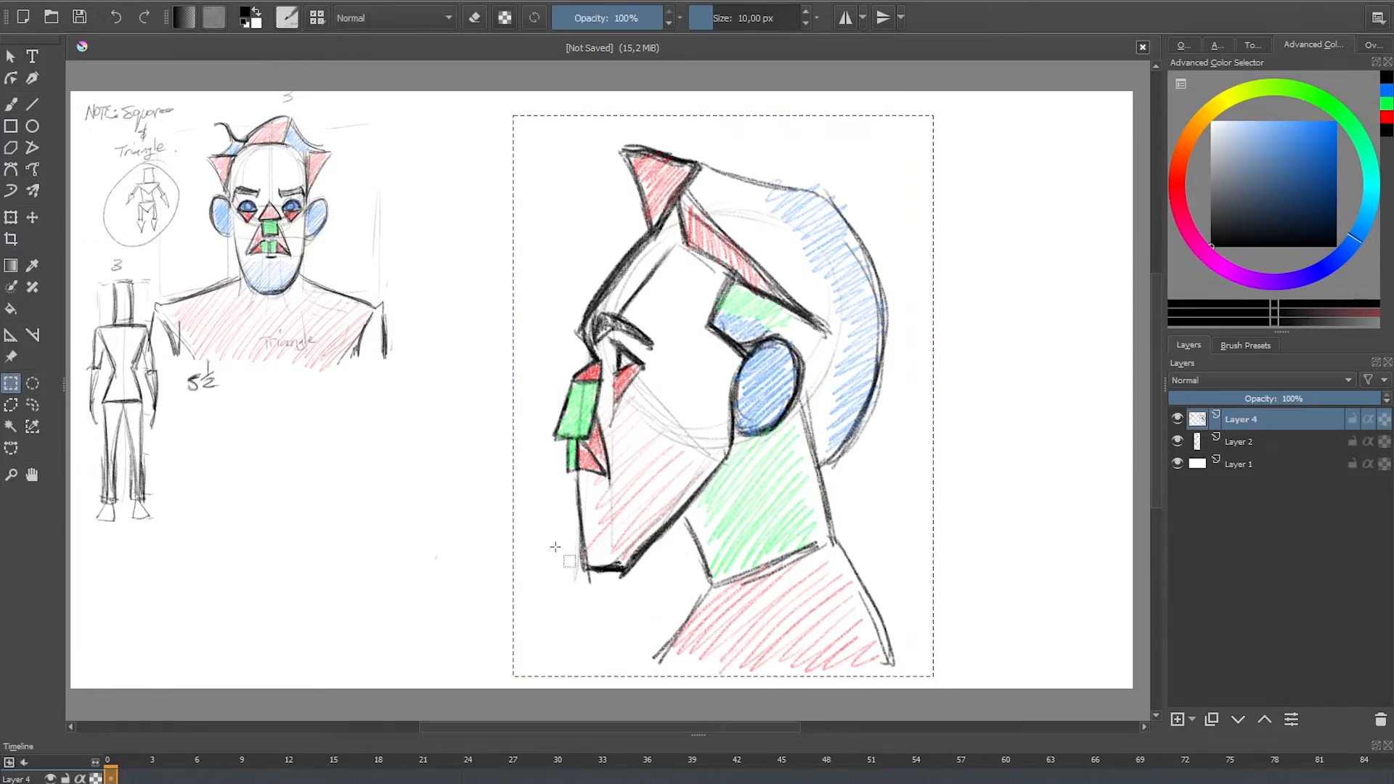
key(ctrl+t)
drag(935, 114, 721, 392)
mouse_move(680, 491)
mouse_down()
mouse_move(343, 502)
mouse_move(342, 485)
mouse_move(314, 532)
mouse_up()
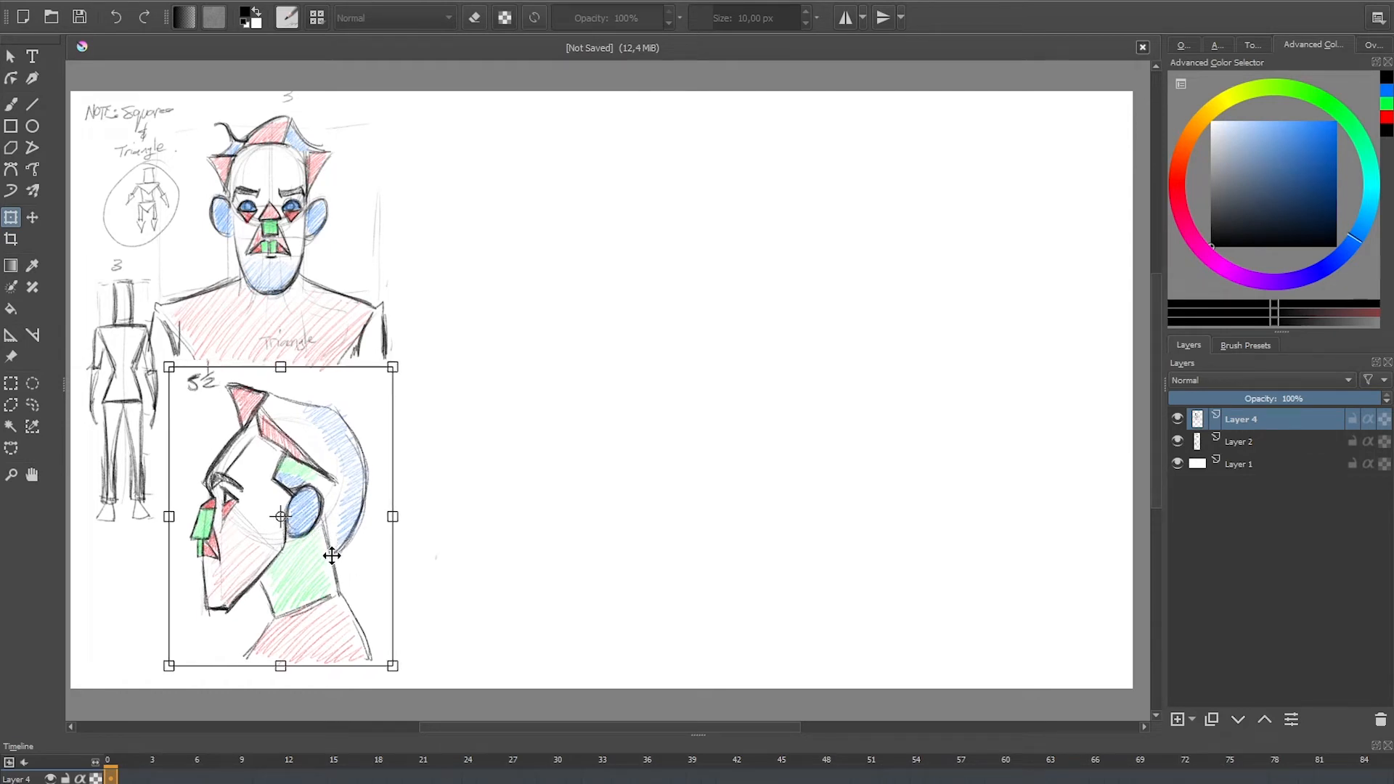
key(Return)
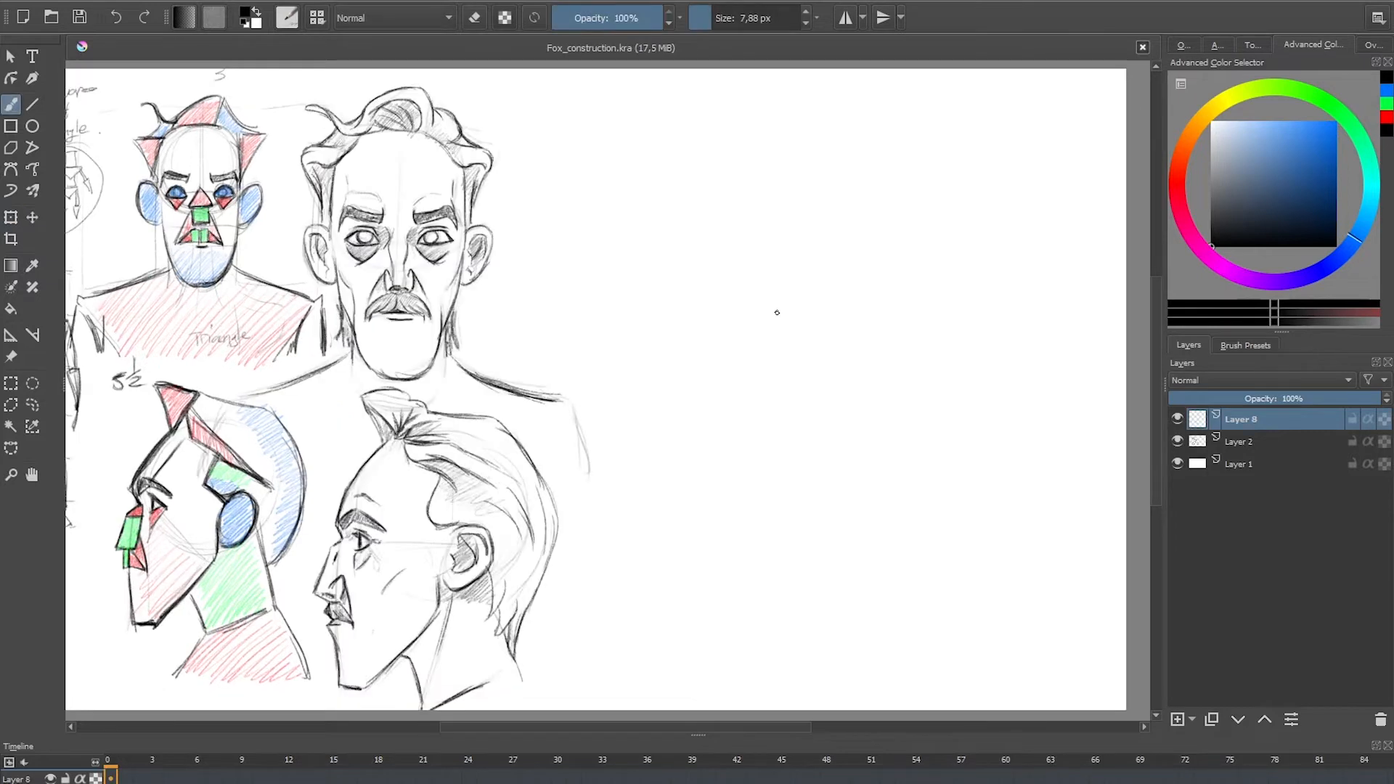
Step: Sketch a large light circle in the empty area beside the finished heads, with a curved side-plane line inside it
drag(931, 164, 862, 174)
drag(775, 301, 875, 416)
drag(862, 172, 984, 380)
drag(1005, 196, 1031, 340)
drag(1037, 260, 932, 418)
drag(1022, 374, 919, 421)
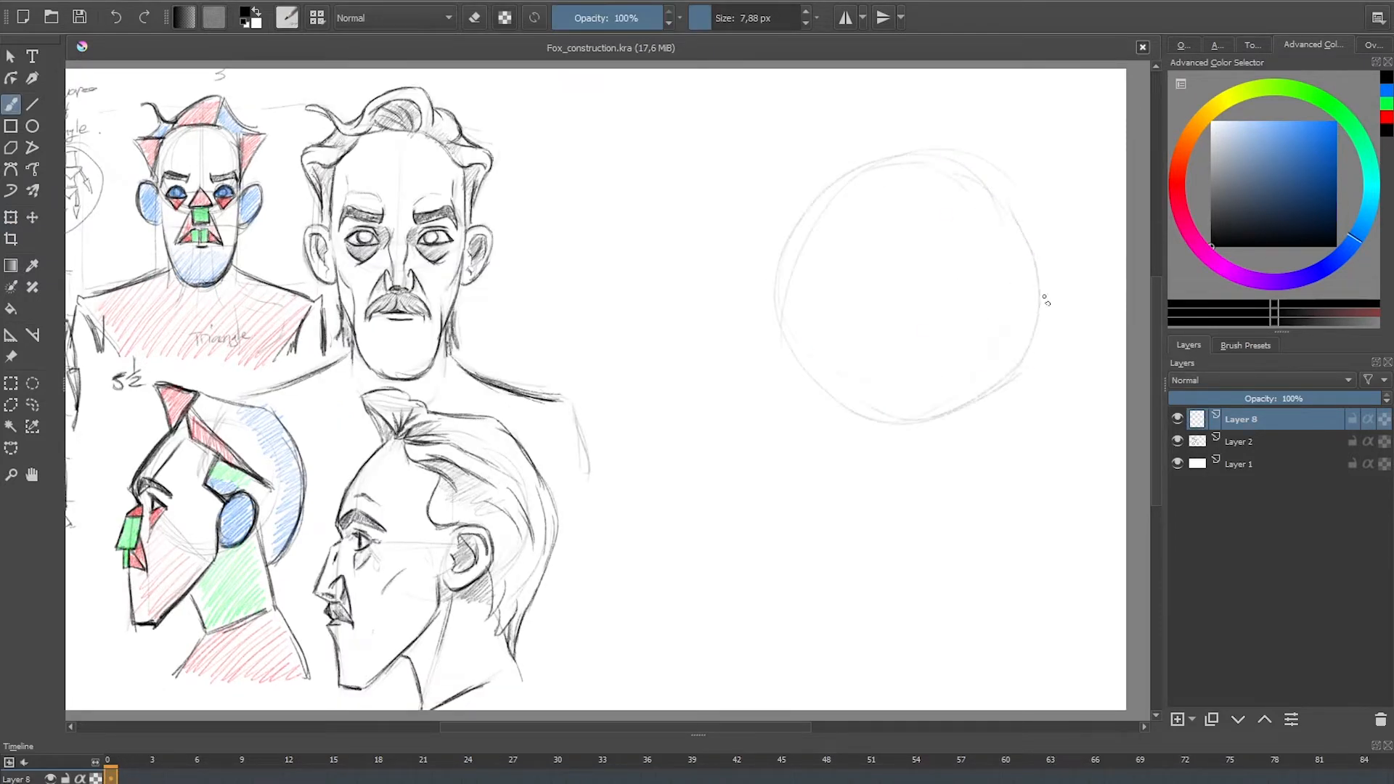
mouse_move(1002, 246)
mouse_down()
mouse_move(1030, 370)
mouse_move(876, 401)
mouse_up()
drag(1013, 271, 948, 442)
drag(993, 217, 985, 410)
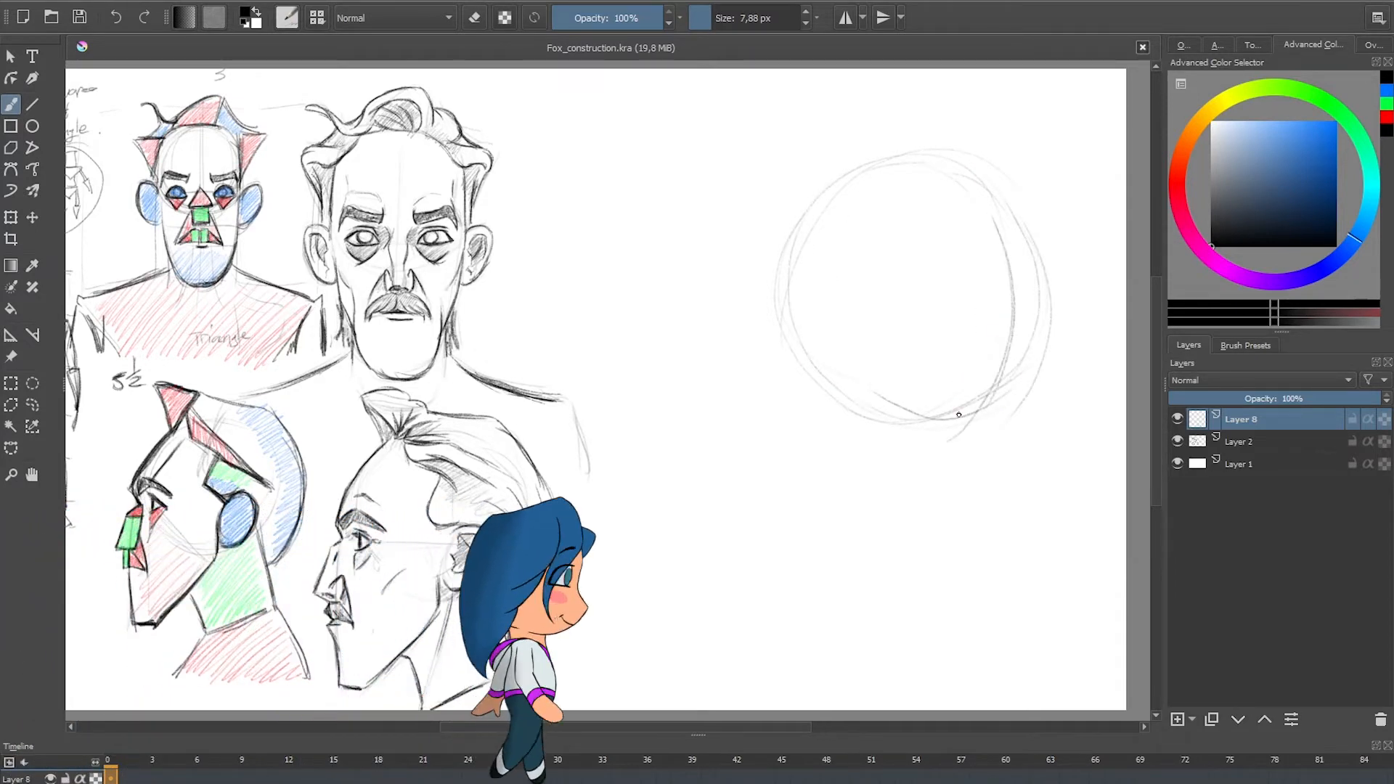
Step: Scale the construction circle down slightly and shift it a little towards the edge of the page
click(11, 217)
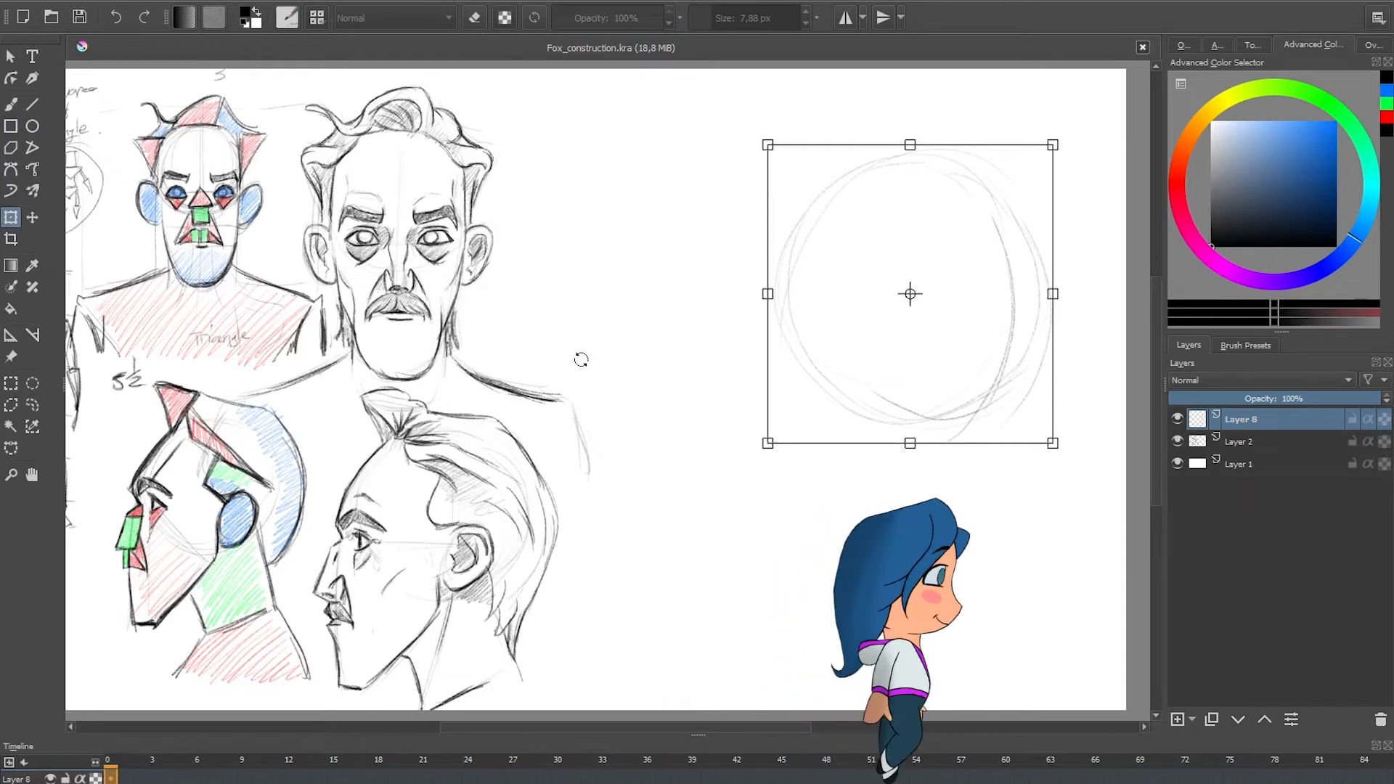
key(b)
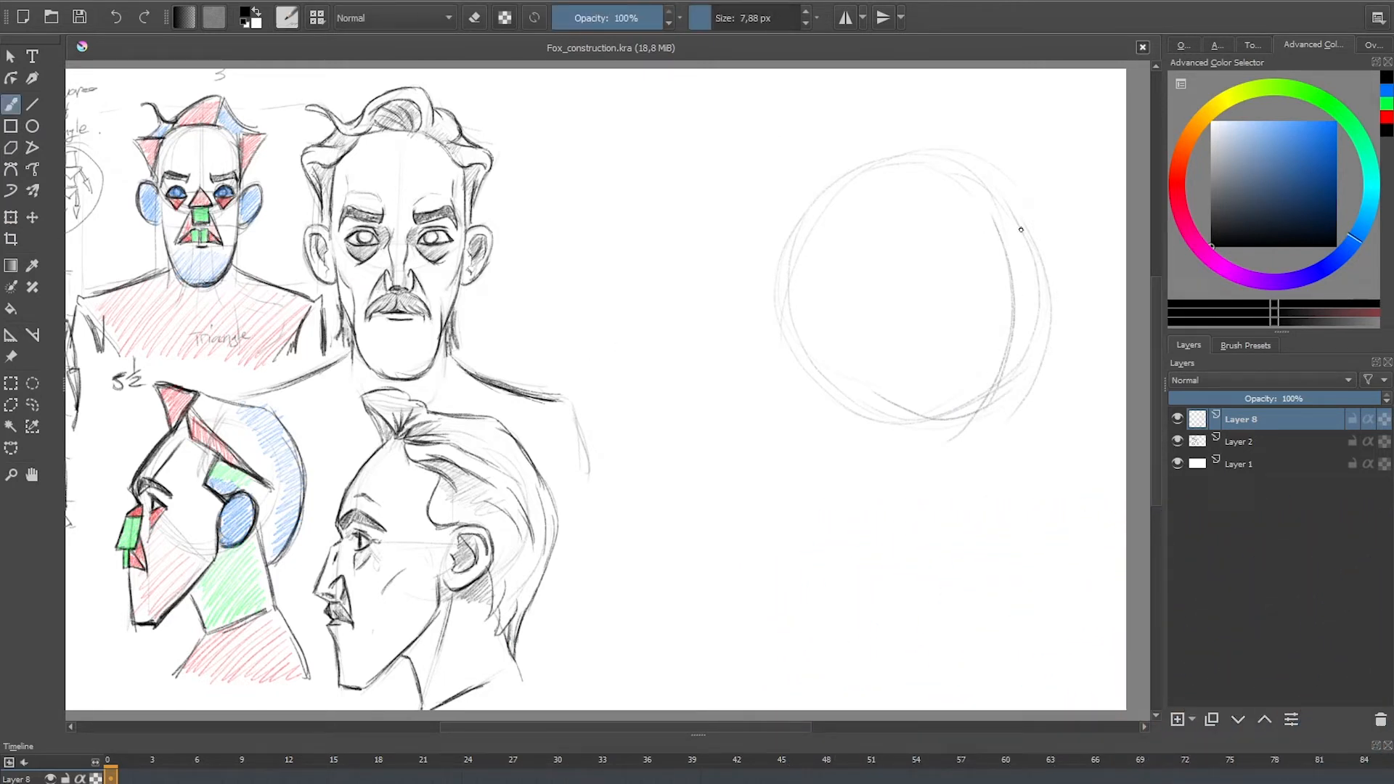
click(11, 217)
mouse_move(991, 254)
mouse_down()
mouse_move(1019, 245)
mouse_move(1007, 260)
mouse_up()
drag(1062, 152, 1053, 160)
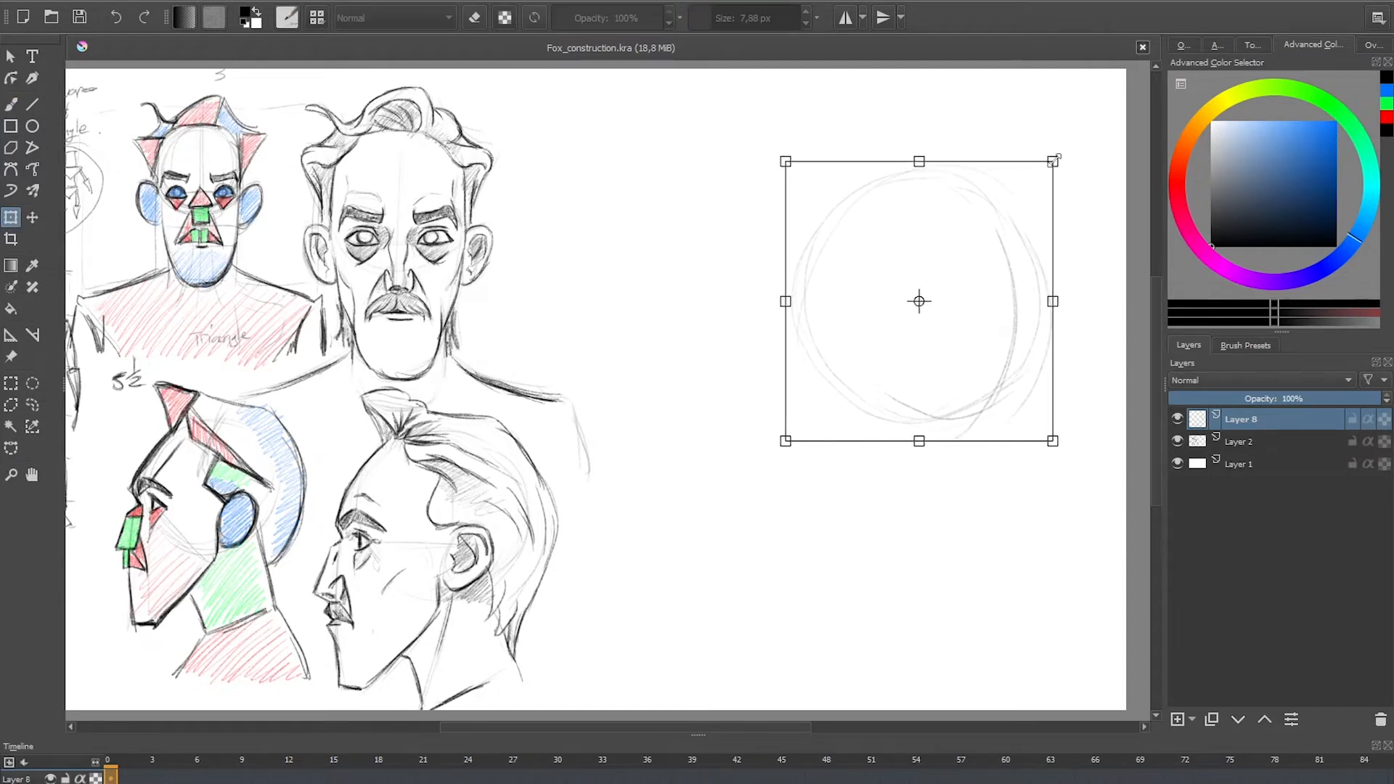
drag(1028, 223, 1039, 215)
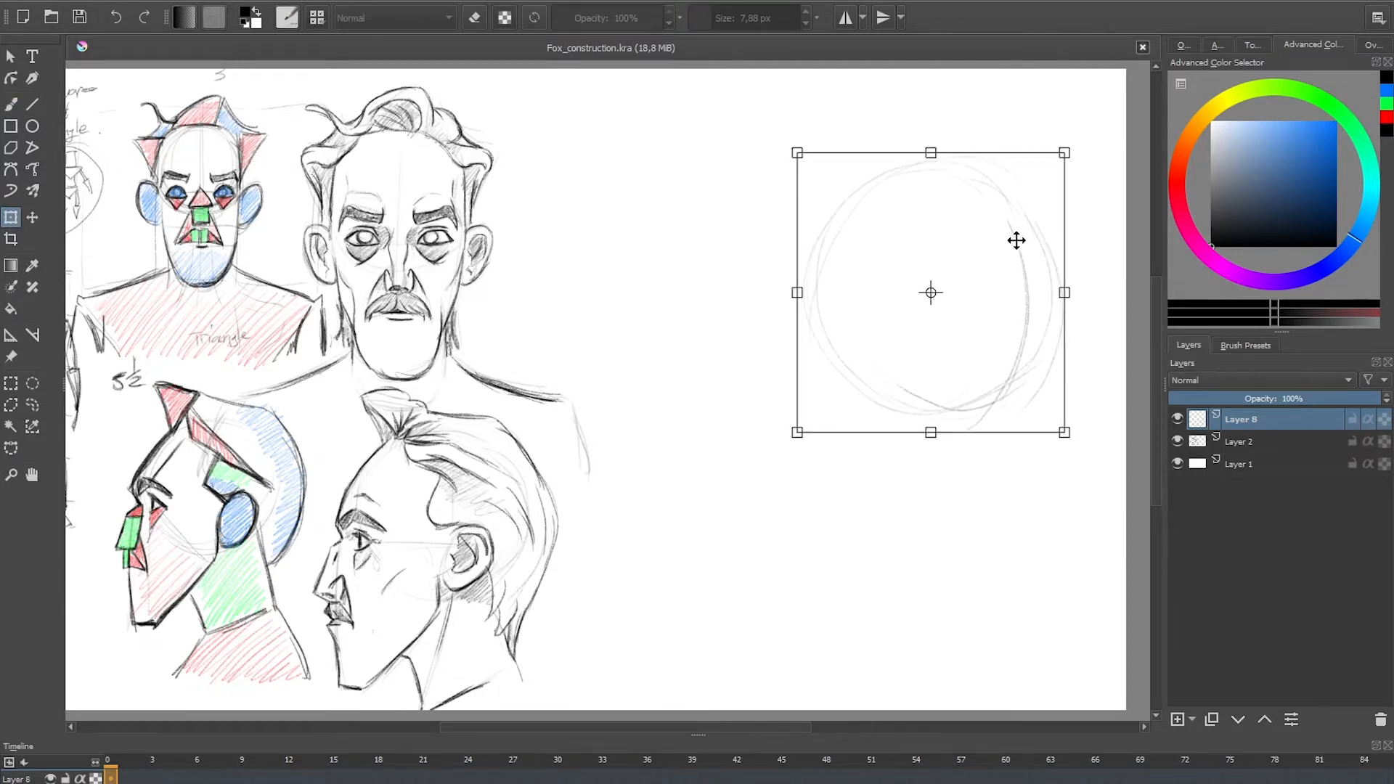
key(Return)
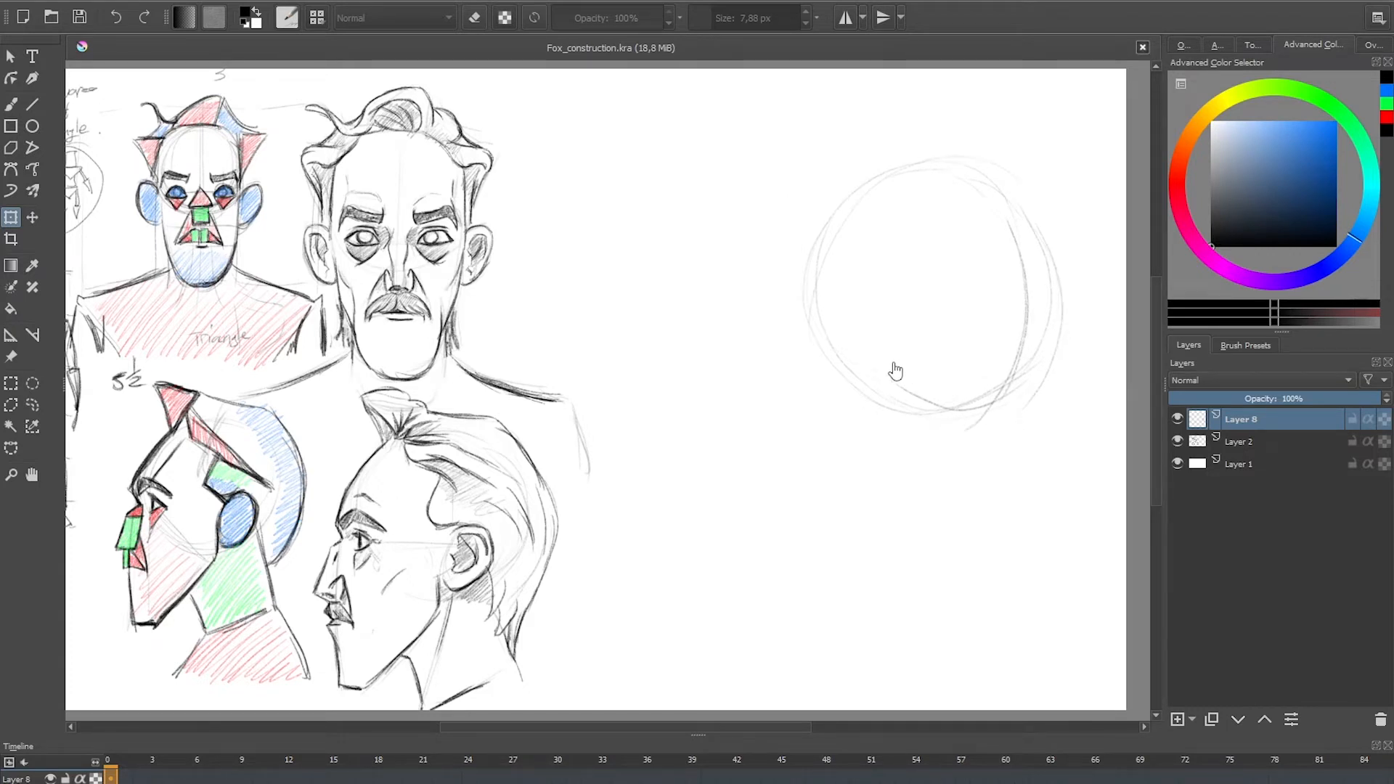
Step: Sketch the face below the circle with a curved eye line, a long far-side contour and a near jawline tapering to the chin
key(b)
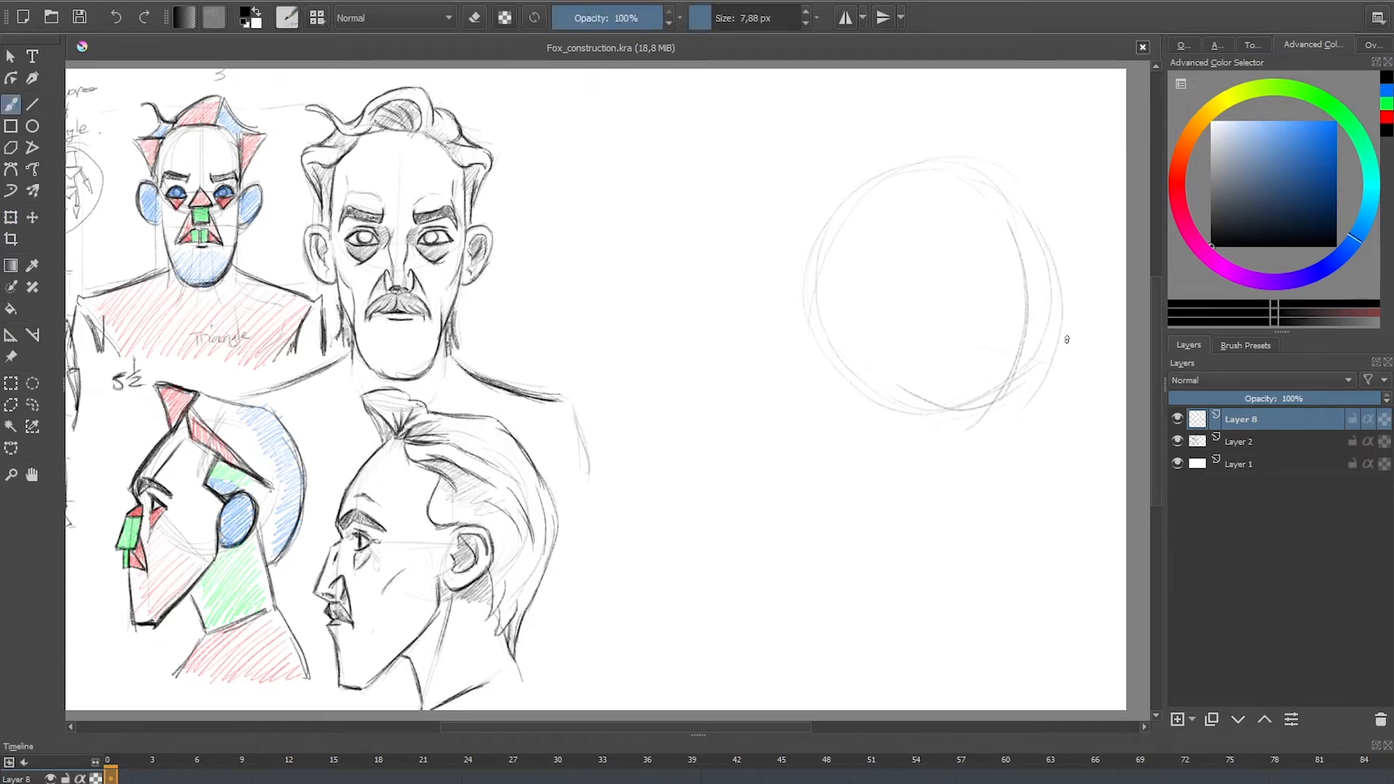
drag(851, 363, 1043, 362)
drag(911, 356, 1090, 370)
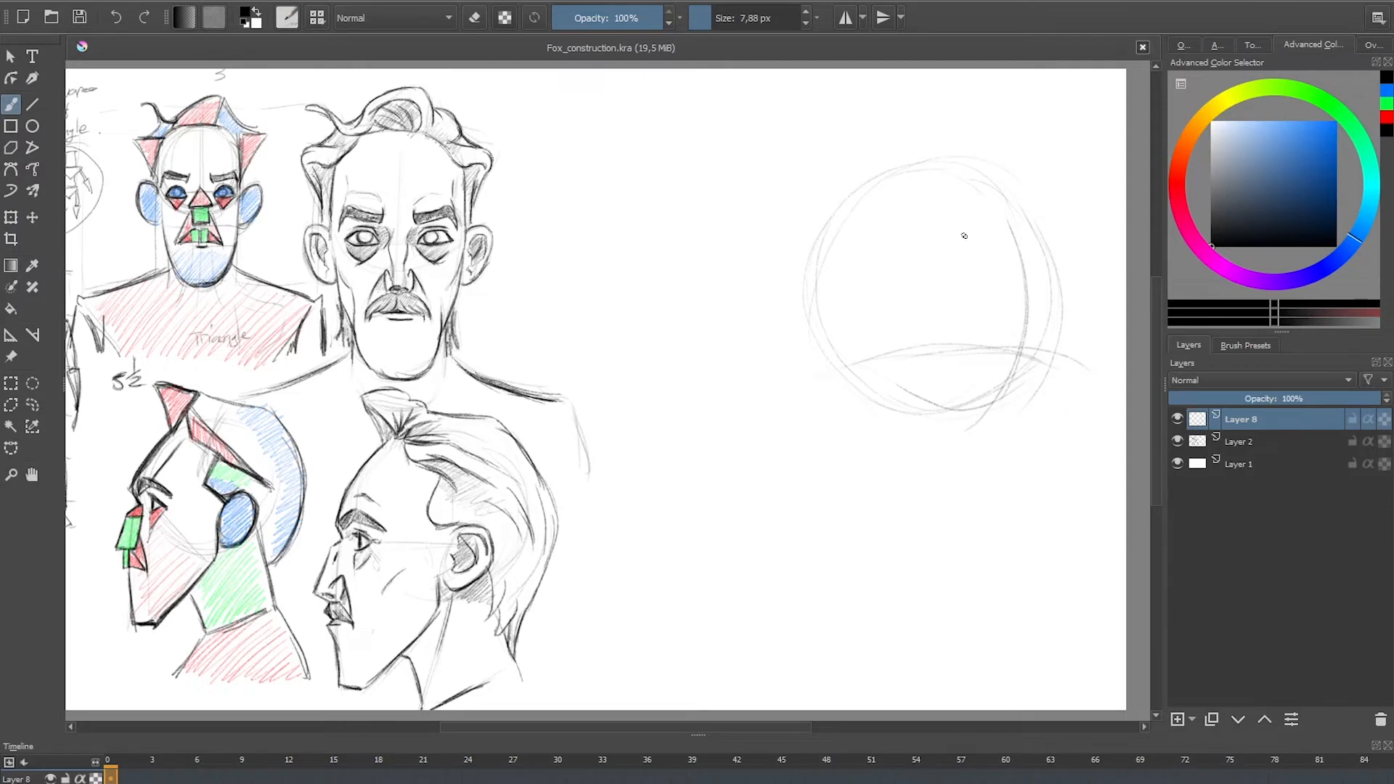
mouse_move(1035, 228)
mouse_down()
mouse_move(1056, 458)
mouse_move(1032, 606)
mouse_up()
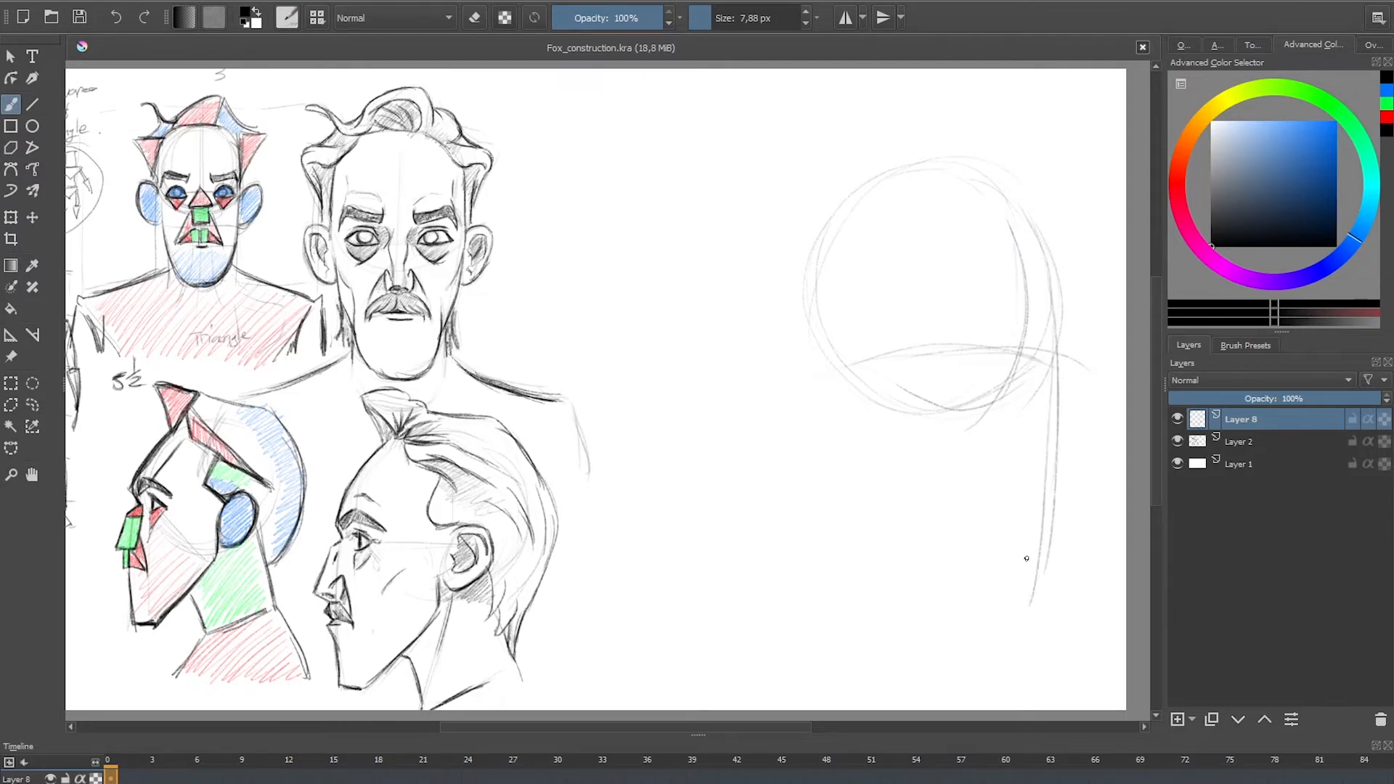
drag(825, 395, 971, 573)
mouse_move(823, 314)
mouse_down()
mouse_move(841, 430)
mouse_move(967, 581)
mouse_up()
Step: Sketch the back of the skull behind the circle, and the neck with sloping shoulder lines
mouse_move(745, 331)
mouse_down()
mouse_move(783, 217)
mouse_move(862, 175)
mouse_up()
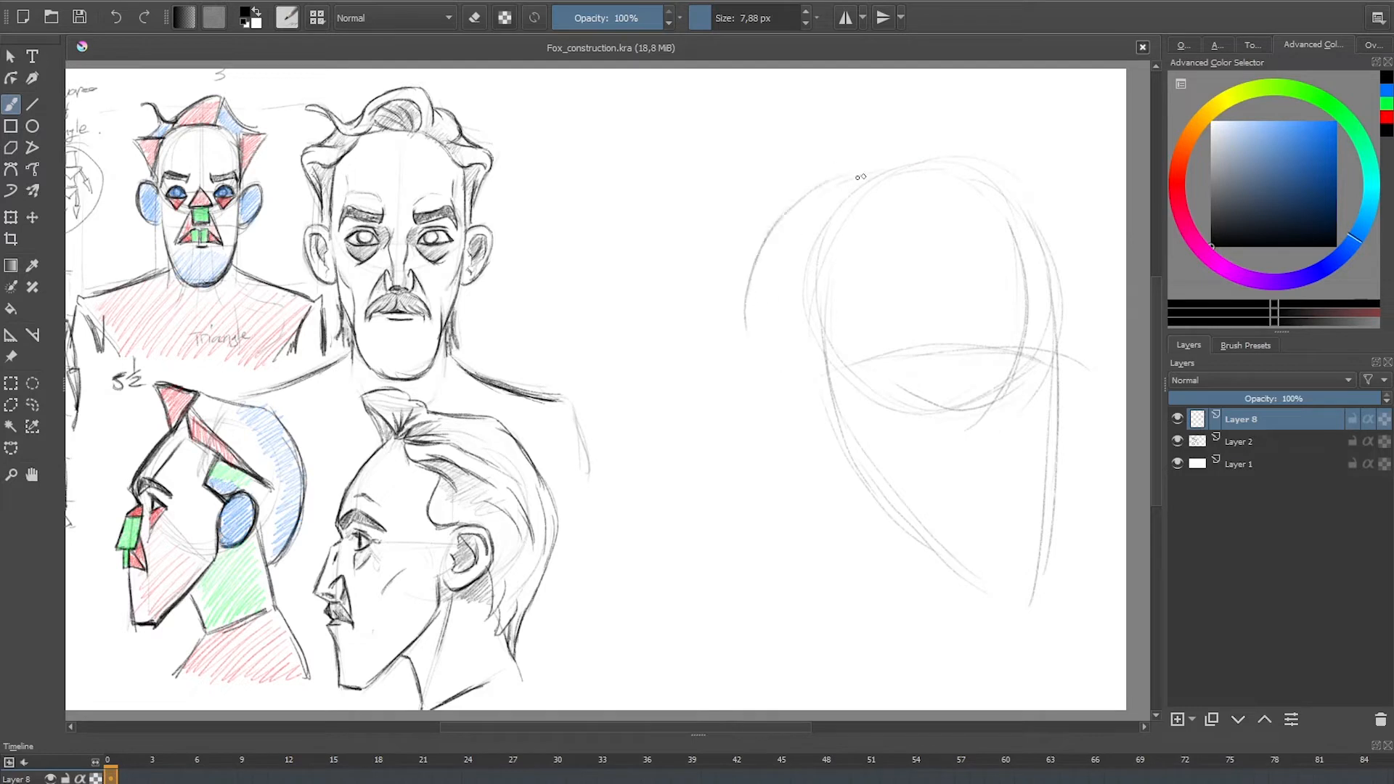
drag(796, 211, 746, 338)
drag(807, 430, 793, 569)
mouse_move(977, 479)
mouse_down()
mouse_move(973, 619)
mouse_move(821, 588)
mouse_move(603, 645)
mouse_up()
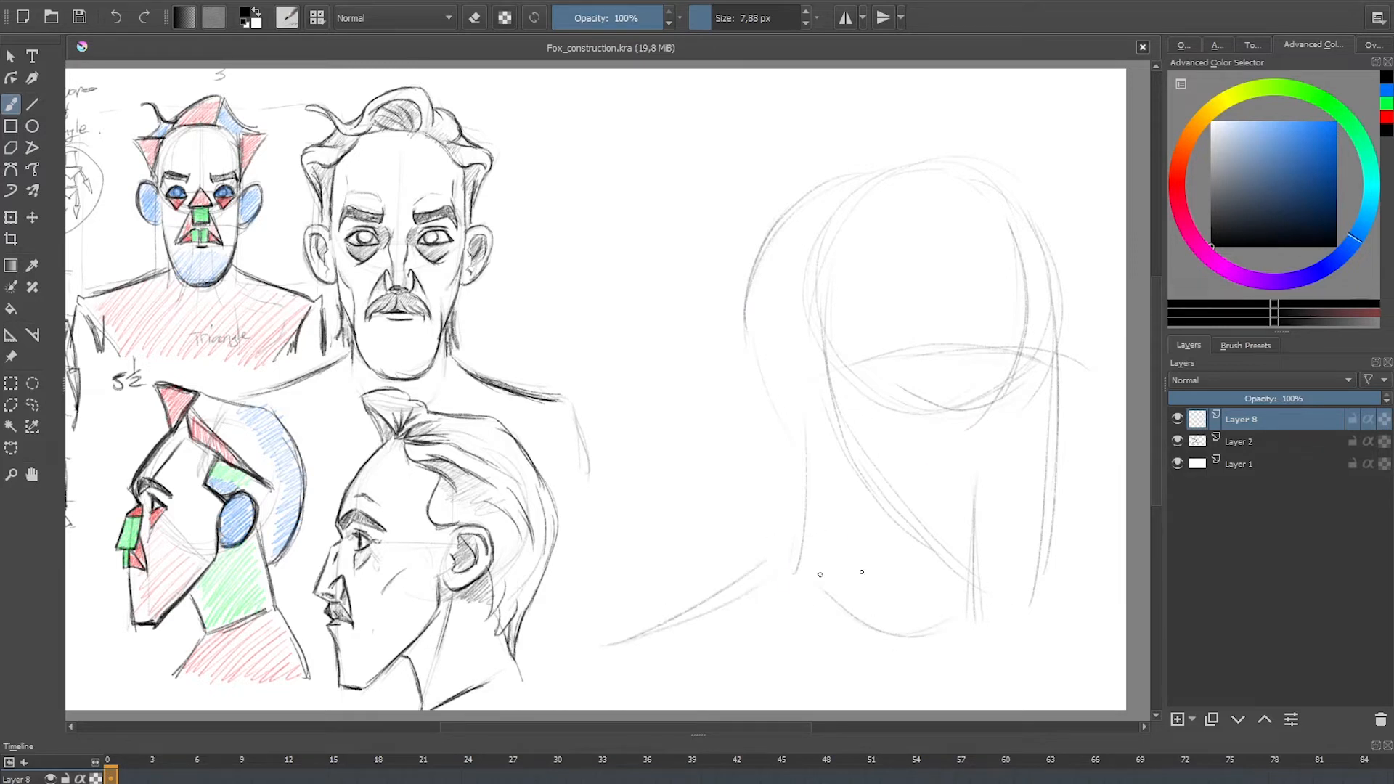
drag(966, 581, 1104, 675)
Step: Draw long vertical guide lines down the far side of the face and a rounded ear at the back of the jaw
drag(1021, 384, 1008, 608)
drag(1031, 307, 1019, 589)
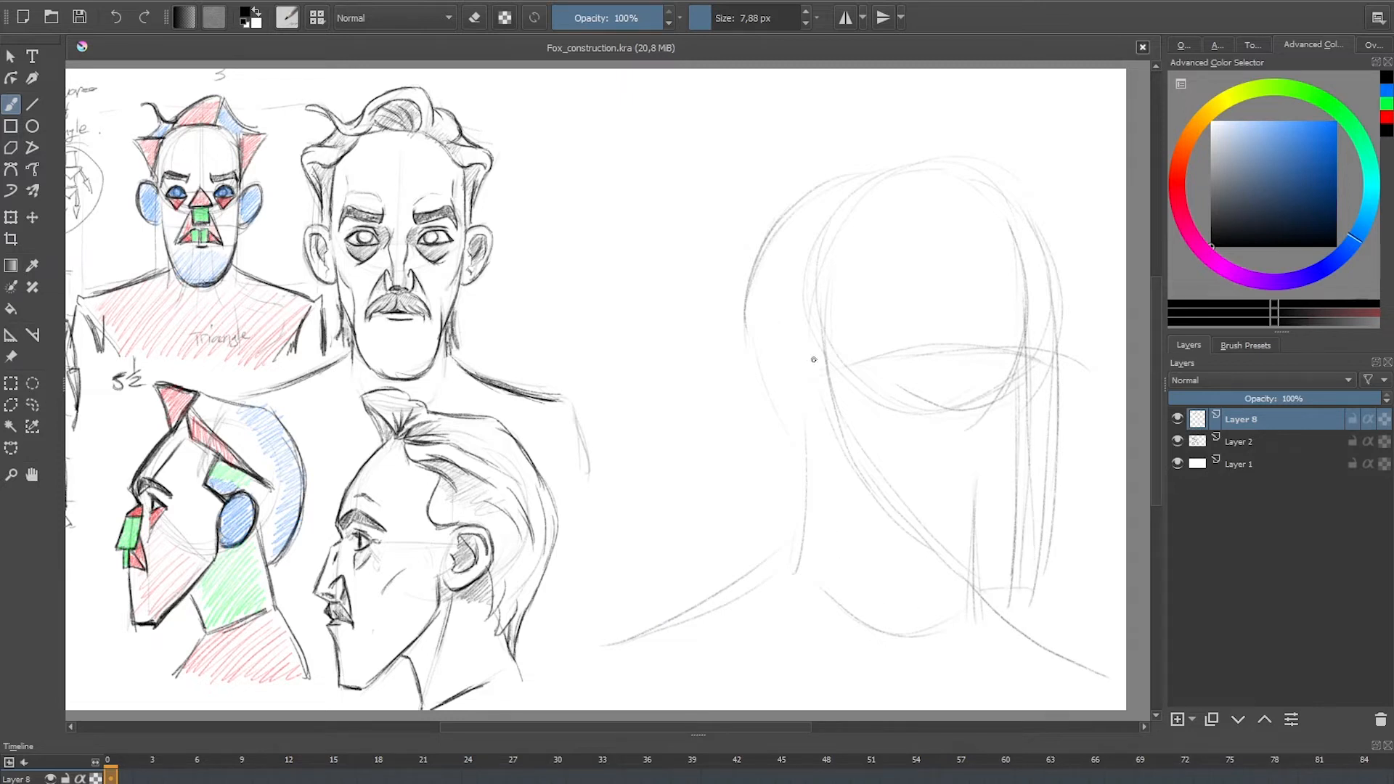
mouse_move(756, 339)
mouse_down()
mouse_move(785, 330)
mouse_move(763, 338)
mouse_move(763, 406)
mouse_move(828, 441)
mouse_up()
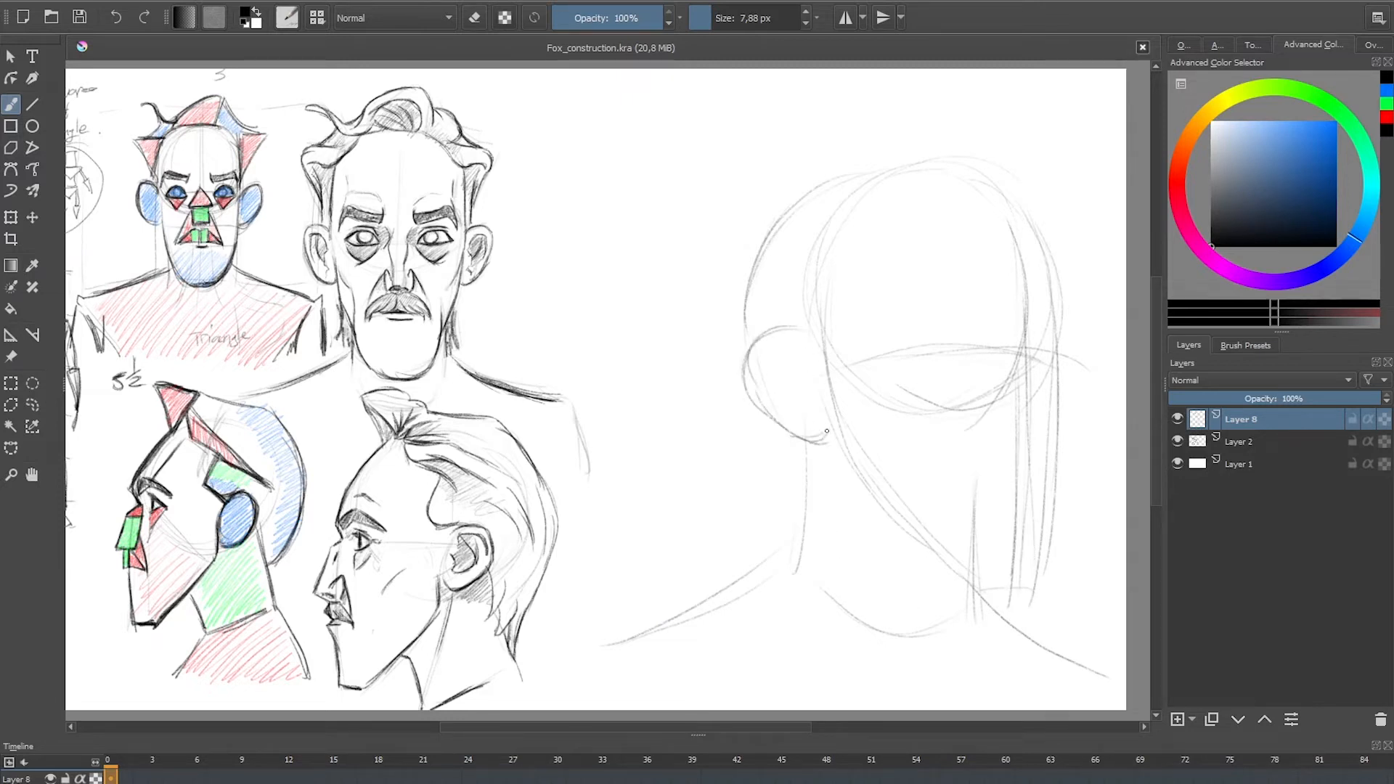
drag(733, 385, 832, 409)
mouse_move(797, 331)
mouse_down()
mouse_move(735, 374)
mouse_move(798, 436)
mouse_up()
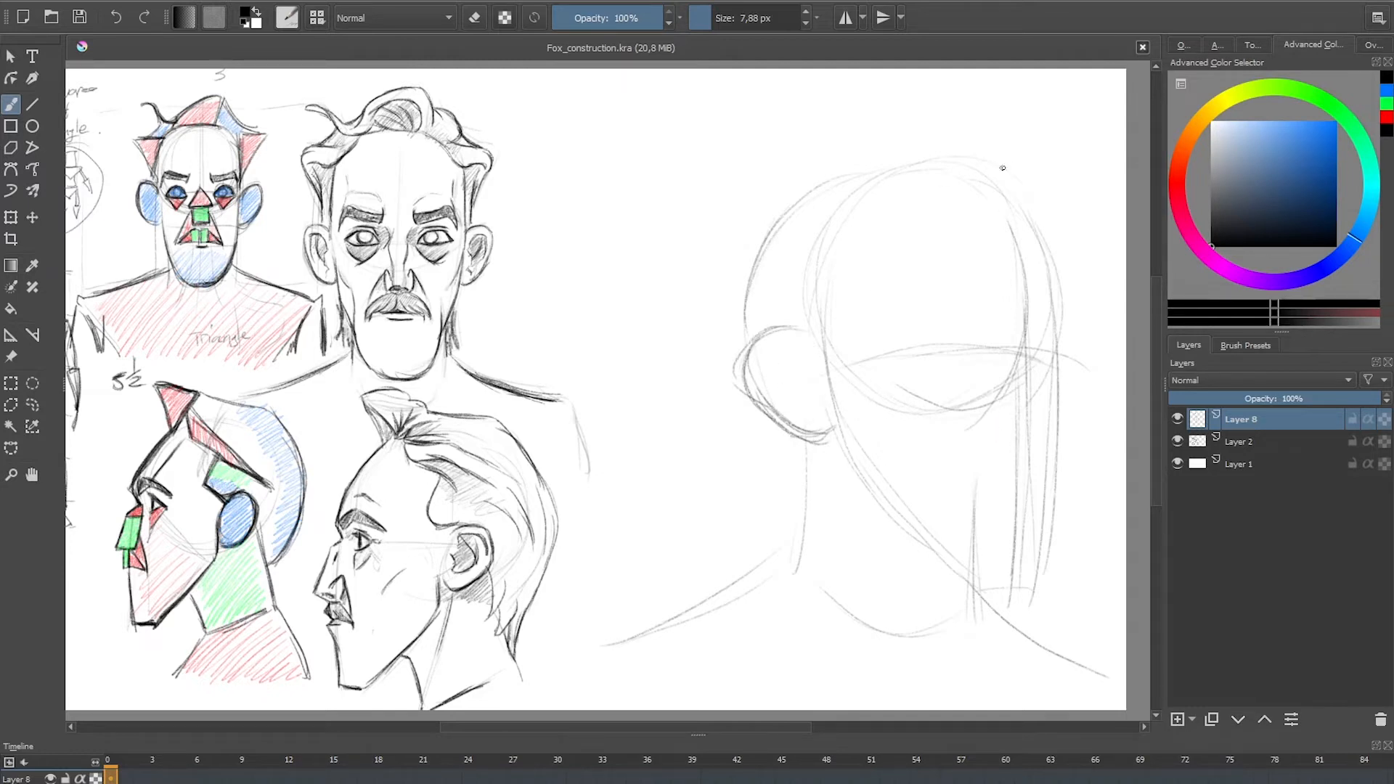
Step: Sketch the angular hair outline with a pointed front tuft, crossing strands on the crown and a straight line behind the ear
mouse_move(1026, 100)
mouse_down()
mouse_move(1007, 174)
mouse_move(900, 180)
mouse_move(1002, 169)
mouse_up()
mouse_move(944, 117)
mouse_down()
mouse_move(781, 183)
mouse_move(757, 291)
mouse_move(748, 342)
mouse_up()
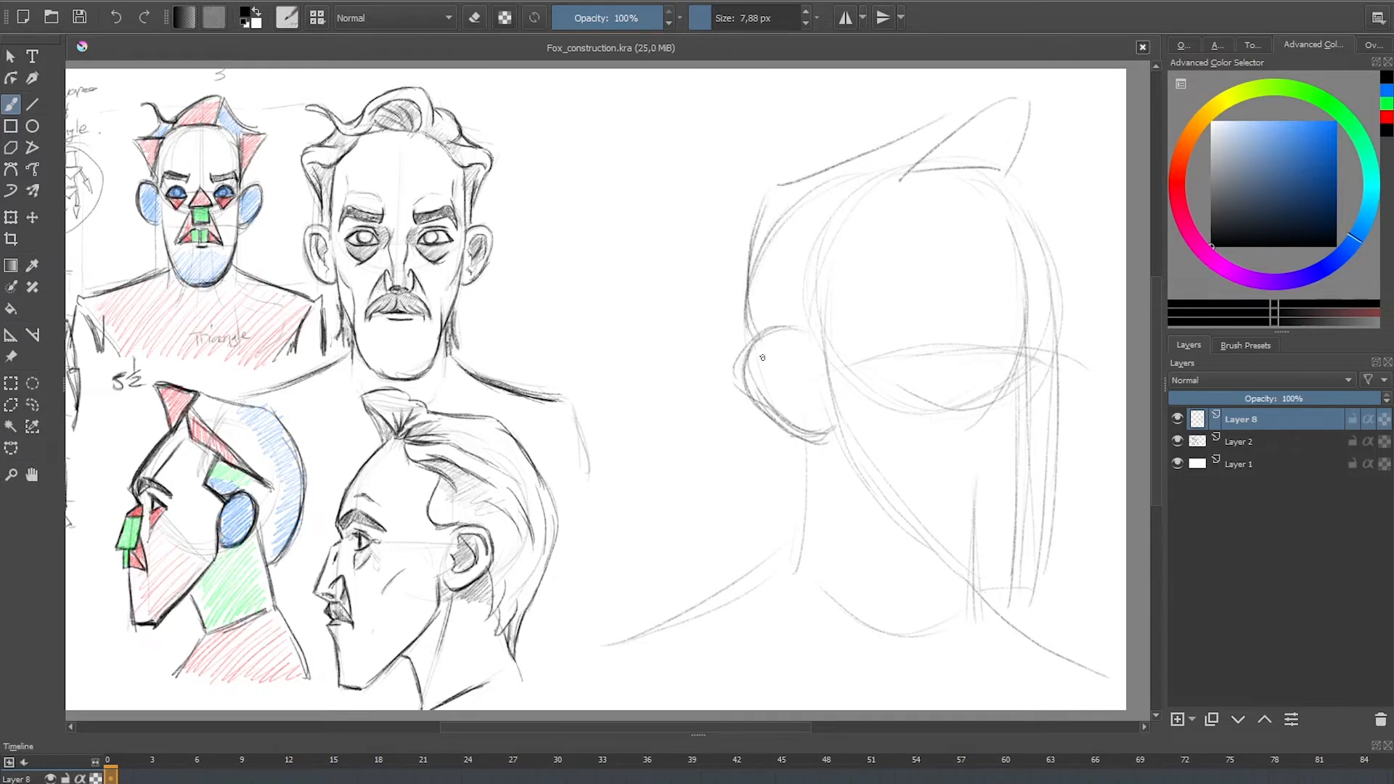
drag(780, 414, 769, 518)
drag(1026, 198, 1047, 228)
drag(1021, 149, 1038, 196)
drag(832, 109, 922, 170)
drag(828, 122, 924, 175)
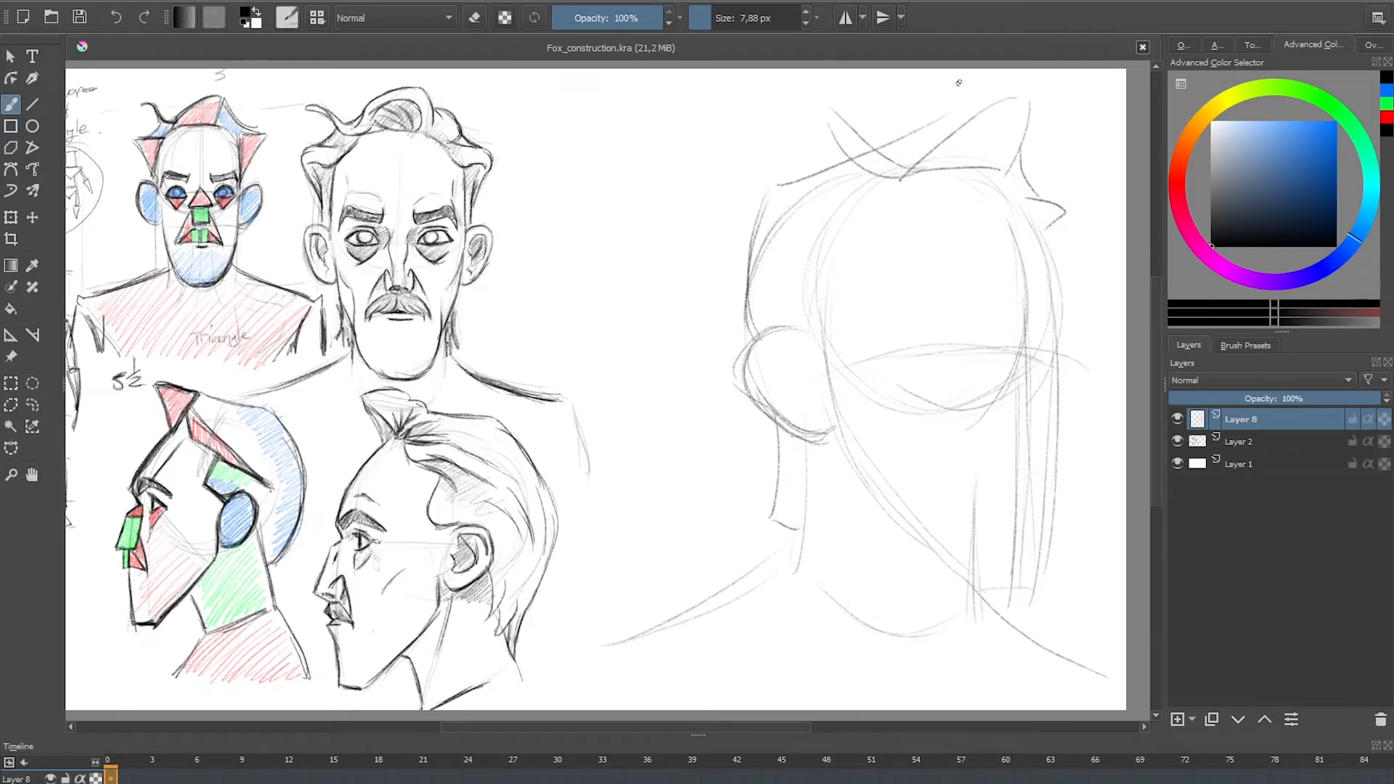
drag(994, 101, 899, 172)
drag(947, 127, 901, 169)
Step: Fade the construction sketch with a large eraser at 49% opacity, and set the eraser's opacity to 100%
key(e)
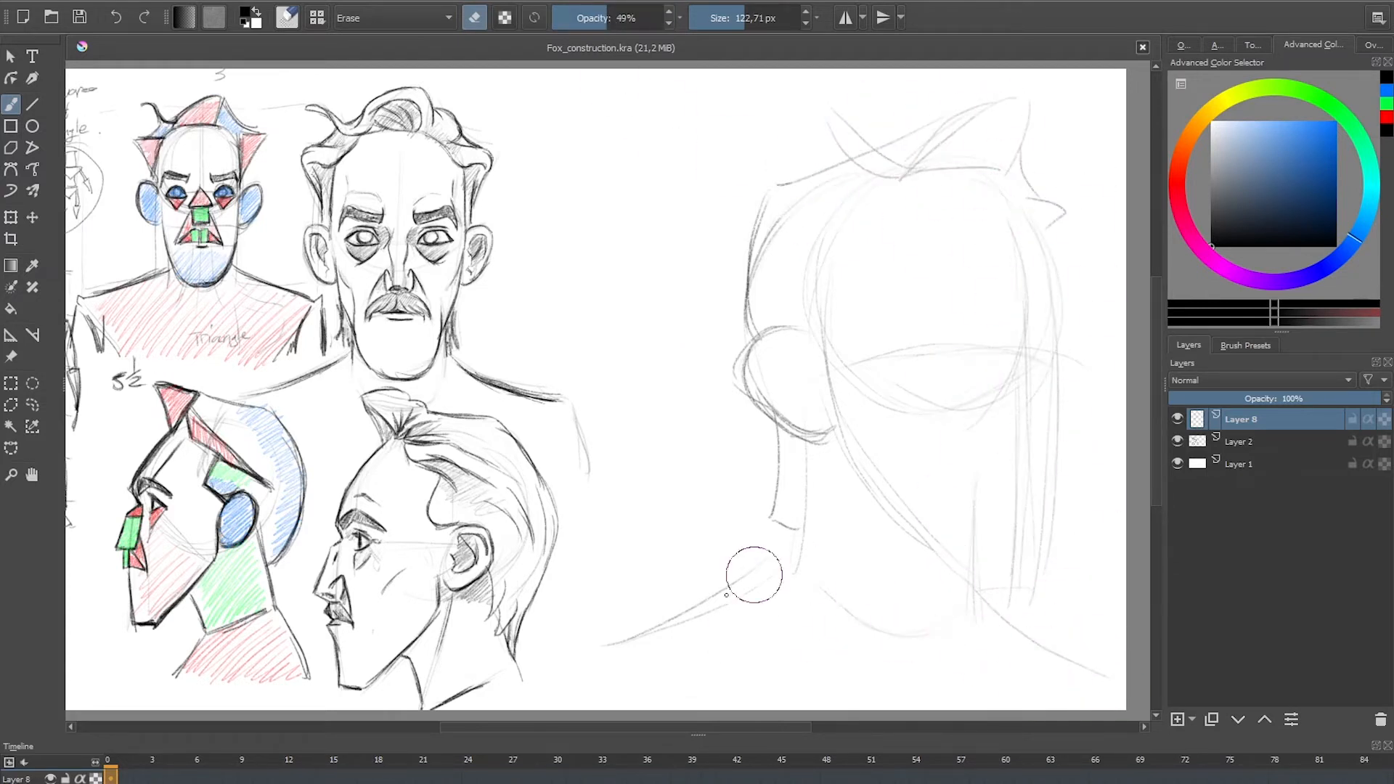
mouse_move(996, 175)
mouse_down()
mouse_move(1030, 203)
mouse_move(989, 116)
mouse_move(756, 202)
mouse_move(833, 422)
mouse_up()
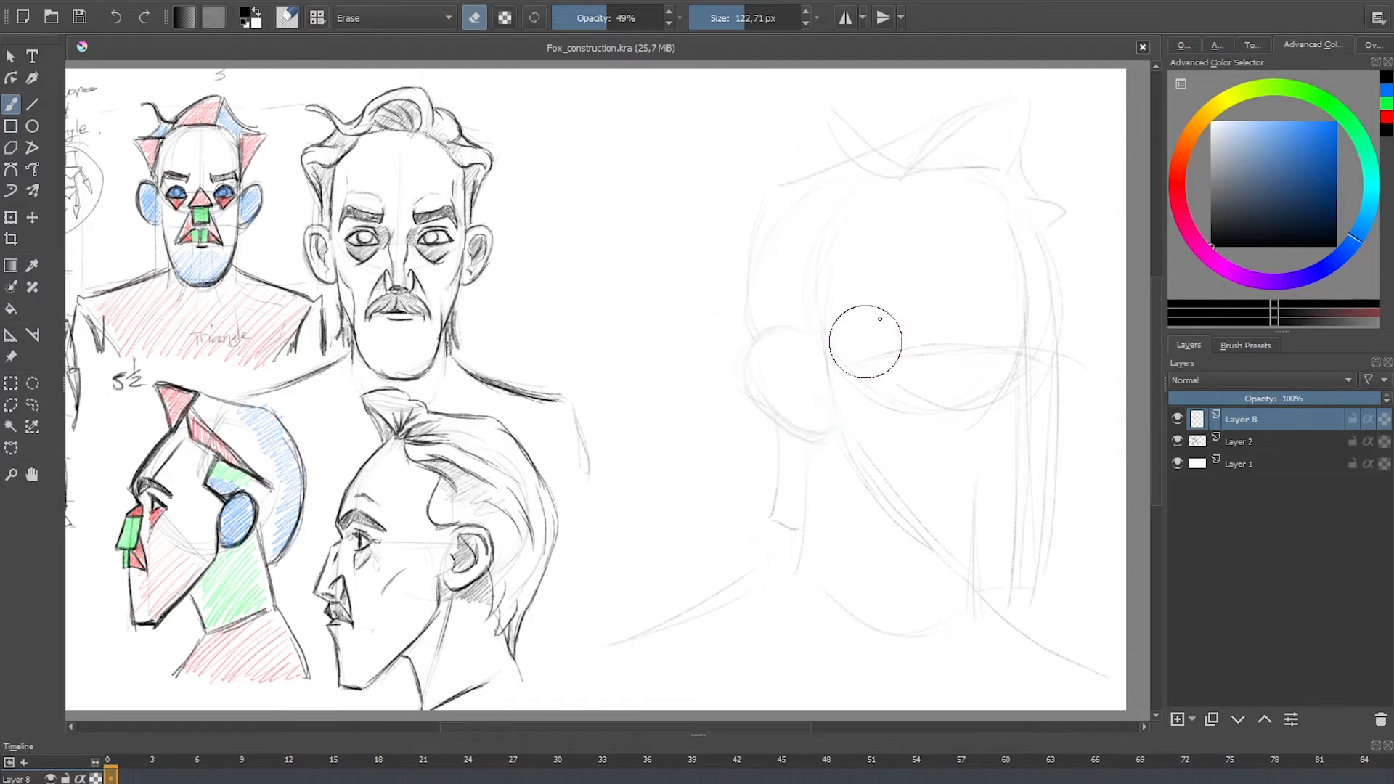
drag(828, 312, 889, 175)
drag(631, 22, 697, 33)
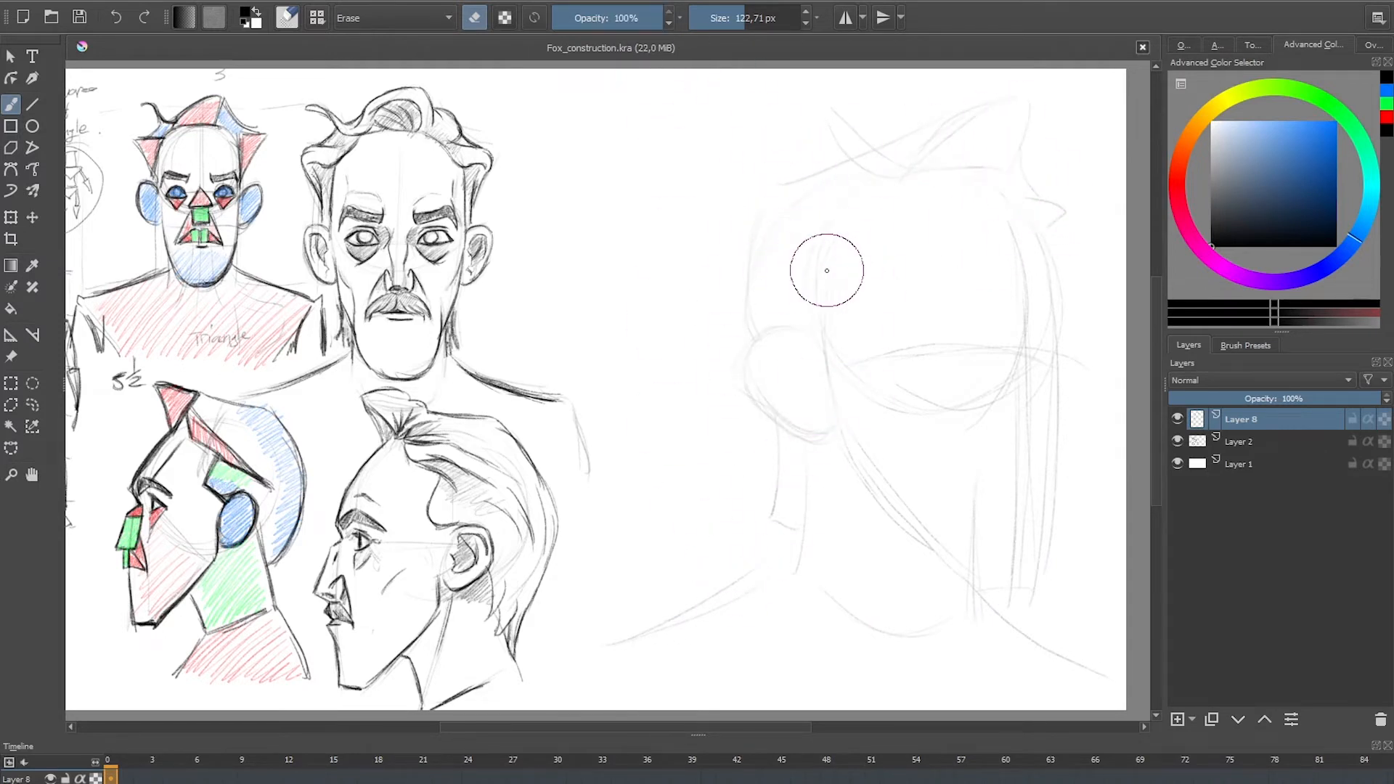
Step: Draw the forehead contour, a temple mark and both angled eyebrows in dark lines with the Charcoal_Pencil_Thin brush
key(slash)
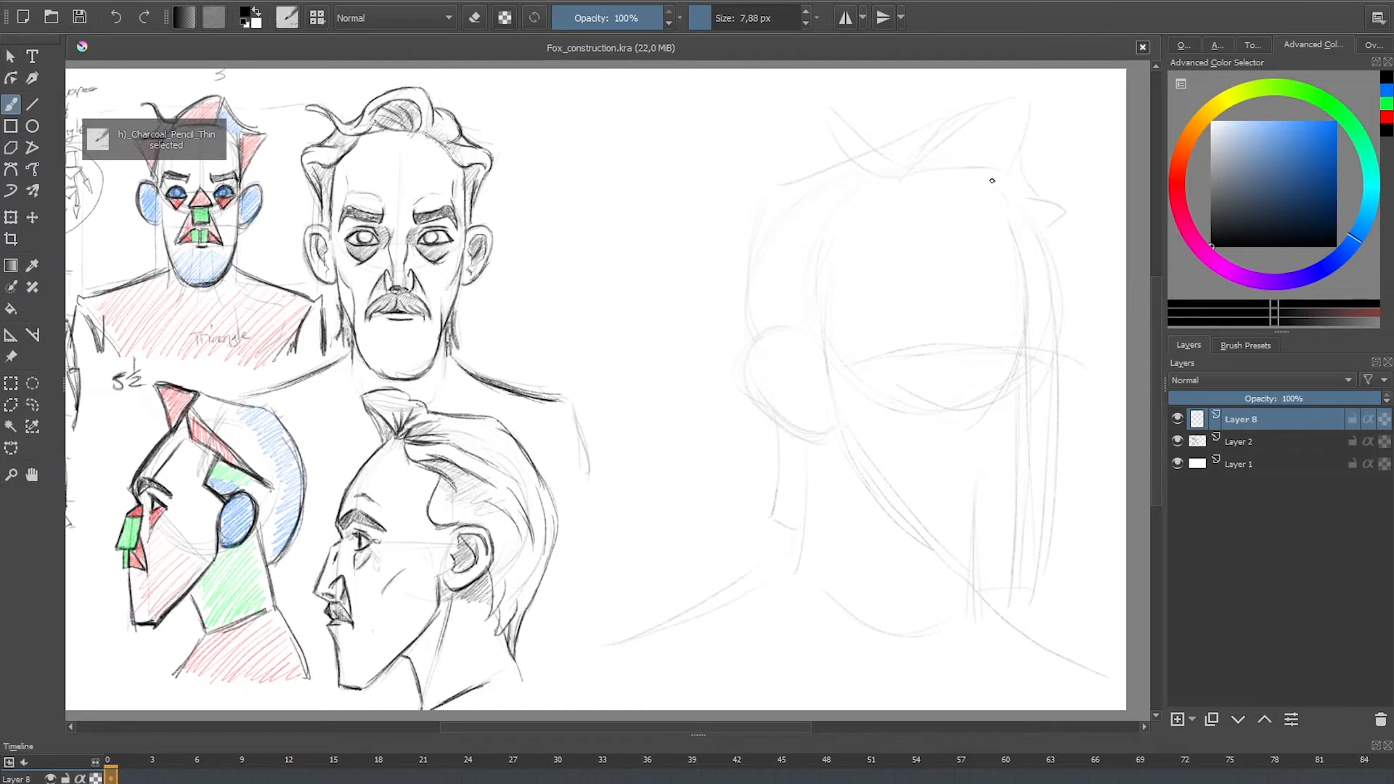
drag(992, 180, 1071, 295)
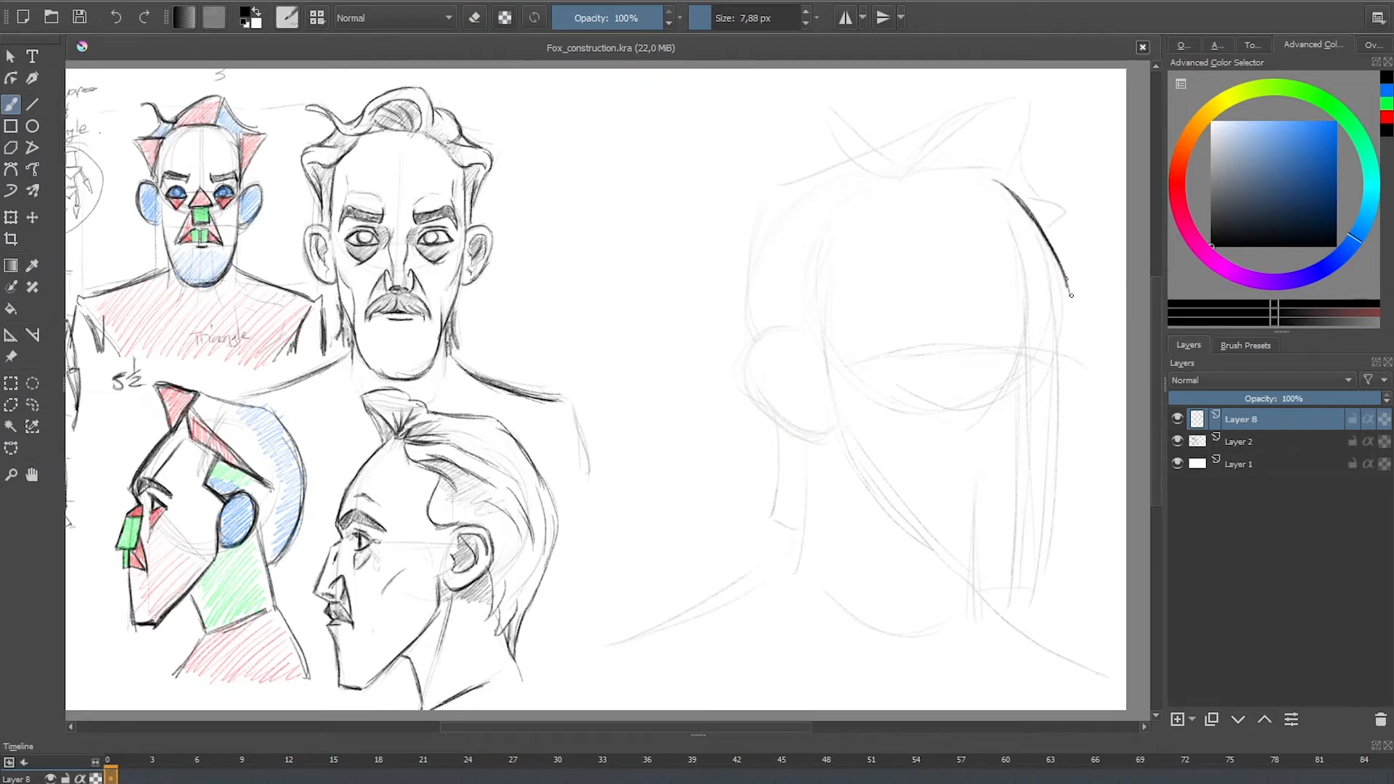
drag(997, 178, 1057, 253)
drag(894, 233, 909, 269)
mouse_move(1001, 298)
mouse_down()
mouse_move(896, 334)
mouse_move(932, 293)
mouse_move(991, 307)
mouse_move(931, 301)
mouse_move(911, 317)
mouse_move(947, 299)
mouse_move(989, 316)
mouse_move(1043, 297)
mouse_move(1040, 323)
mouse_move(1045, 305)
mouse_move(1041, 320)
mouse_move(1071, 300)
mouse_move(1048, 313)
mouse_move(1076, 308)
mouse_move(1069, 330)
mouse_move(1037, 329)
mouse_move(1073, 317)
mouse_move(1061, 354)
mouse_up()
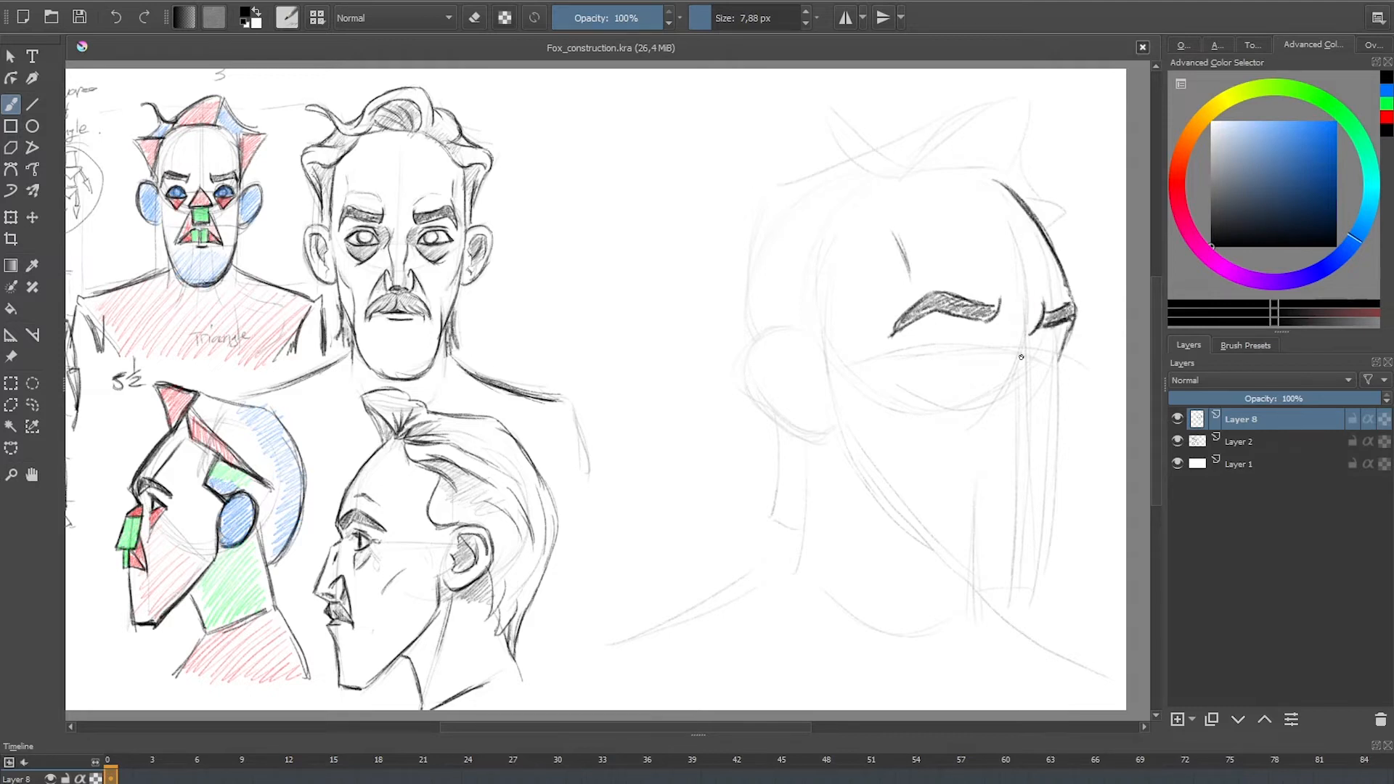
Step: Draw the brow creases, nose contour, nostril and the fold running from nose to mouth on the three-quarter head
mouse_move(976, 267)
mouse_down()
mouse_move(919, 270)
mouse_move(907, 292)
mouse_move(959, 268)
mouse_move(1005, 321)
mouse_move(1007, 294)
mouse_up()
mouse_move(1026, 339)
mouse_down()
mouse_move(1013, 345)
mouse_move(1029, 351)
mouse_move(1020, 379)
mouse_move(1040, 364)
mouse_move(1050, 427)
mouse_up()
drag(1040, 369, 1044, 410)
drag(1030, 344, 1042, 371)
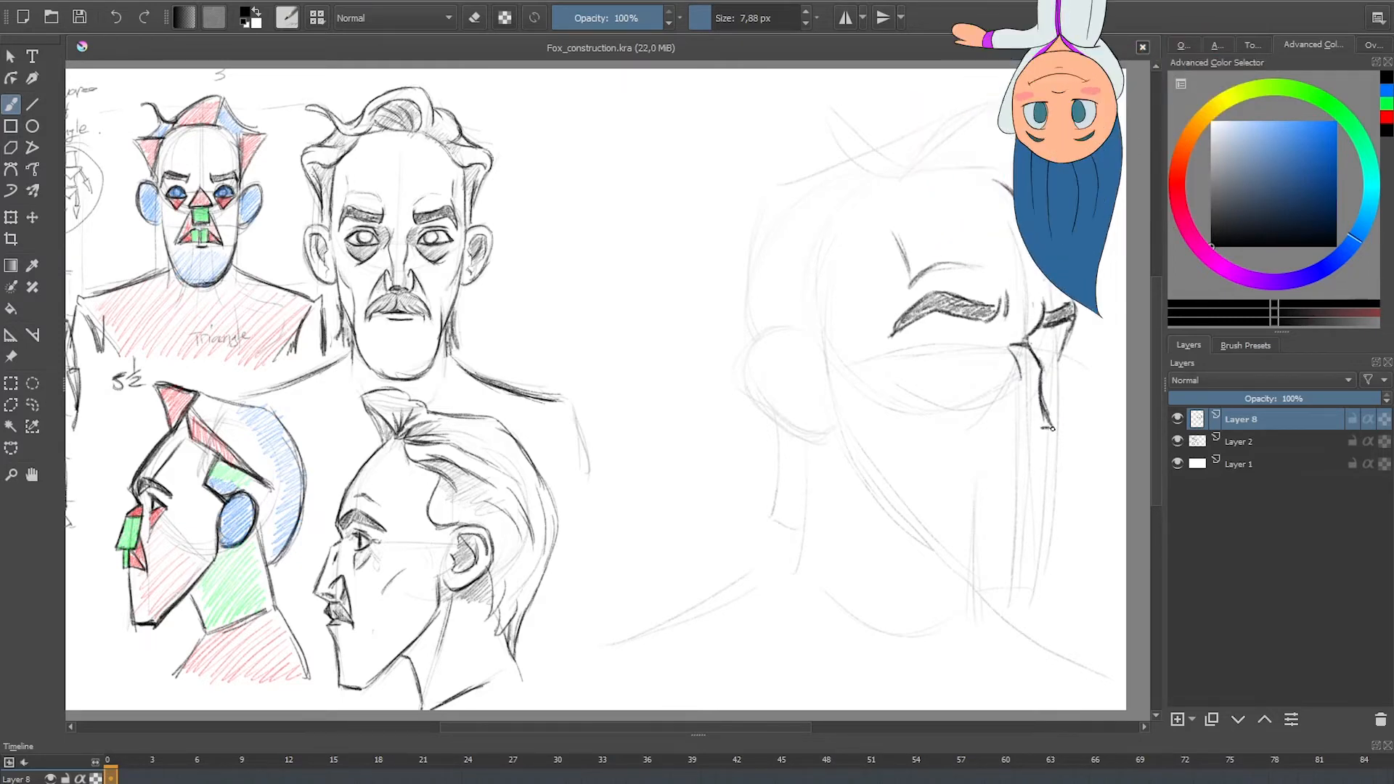
mouse_move(1046, 434)
mouse_down()
mouse_move(1001, 407)
mouse_move(1003, 437)
mouse_move(998, 405)
mouse_move(968, 481)
mouse_up()
drag(993, 410, 966, 481)
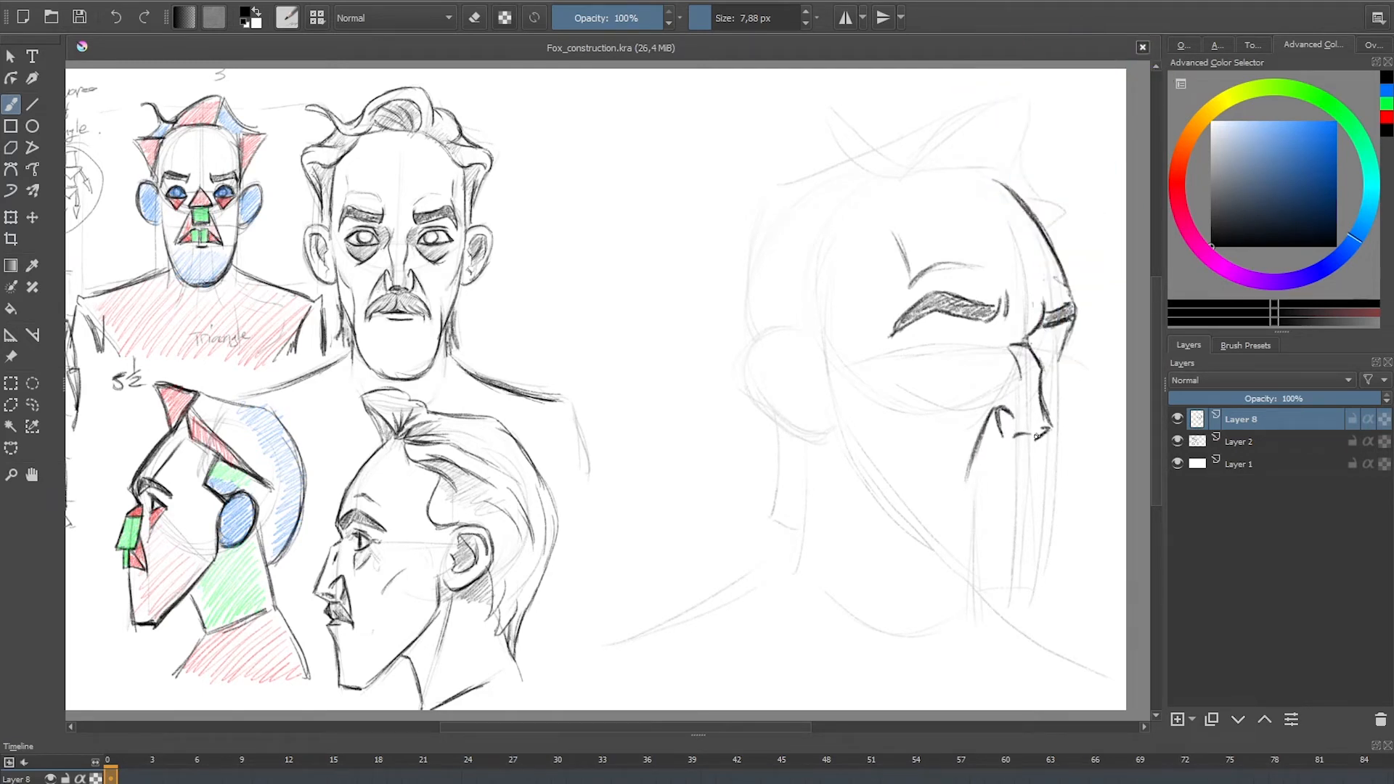
drag(1029, 438, 1012, 439)
Step: Draw both eyes with shaded bags beneath them, and hatch the shadow at the near eye's inner corner
mouse_move(923, 353)
mouse_down()
mouse_move(968, 358)
mouse_move(934, 356)
mouse_up()
mouse_move(973, 360)
mouse_down()
mouse_move(948, 395)
mouse_move(957, 383)
mouse_move(916, 366)
mouse_move(955, 386)
mouse_move(964, 371)
mouse_move(915, 366)
mouse_up()
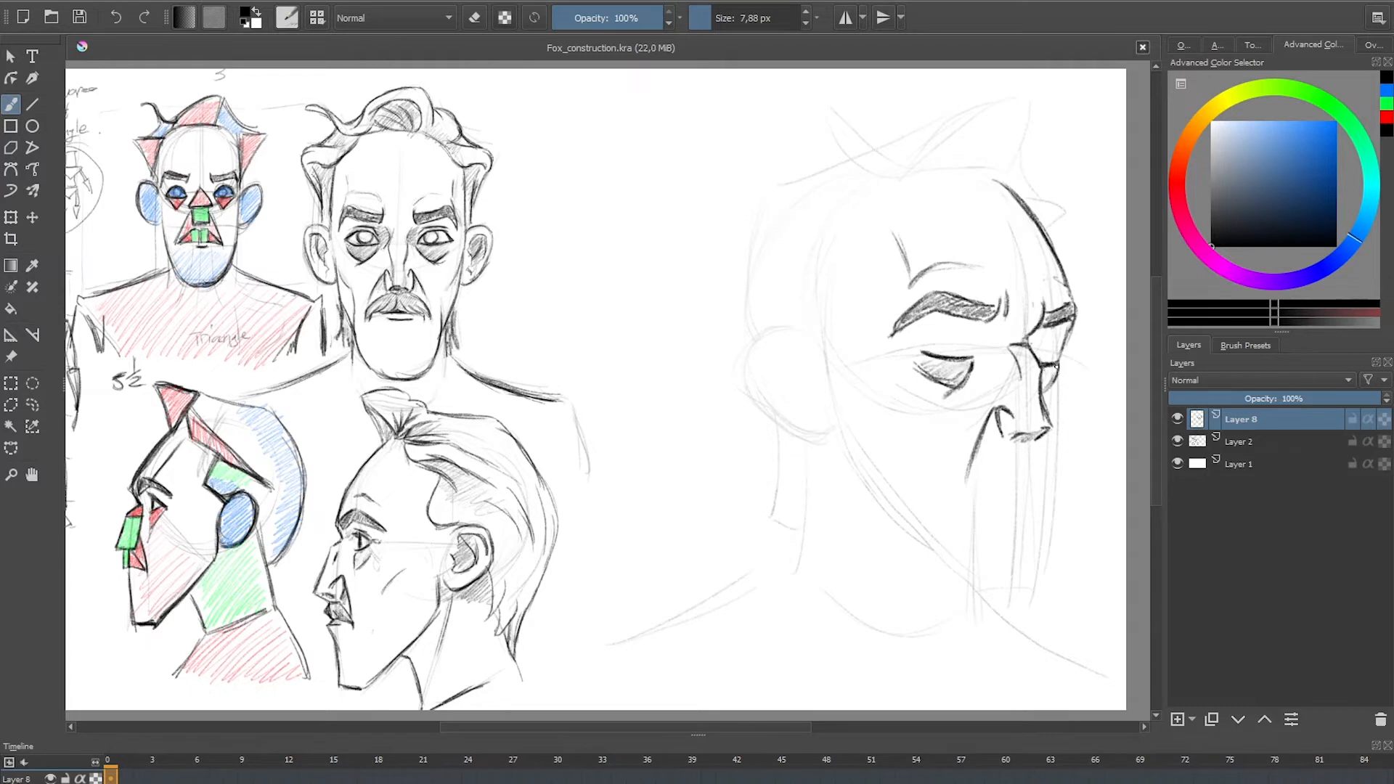
mouse_move(968, 339)
mouse_down()
mouse_move(921, 347)
mouse_move(966, 335)
mouse_move(972, 360)
mouse_move(965, 330)
mouse_move(919, 347)
mouse_move(962, 357)
mouse_move(968, 338)
mouse_move(1053, 340)
mouse_move(1033, 343)
mouse_move(1057, 360)
mouse_move(1040, 346)
mouse_move(1053, 335)
mouse_move(1031, 336)
mouse_move(1054, 352)
mouse_move(1030, 344)
mouse_move(1062, 397)
mouse_move(1056, 454)
mouse_move(1048, 437)
mouse_up()
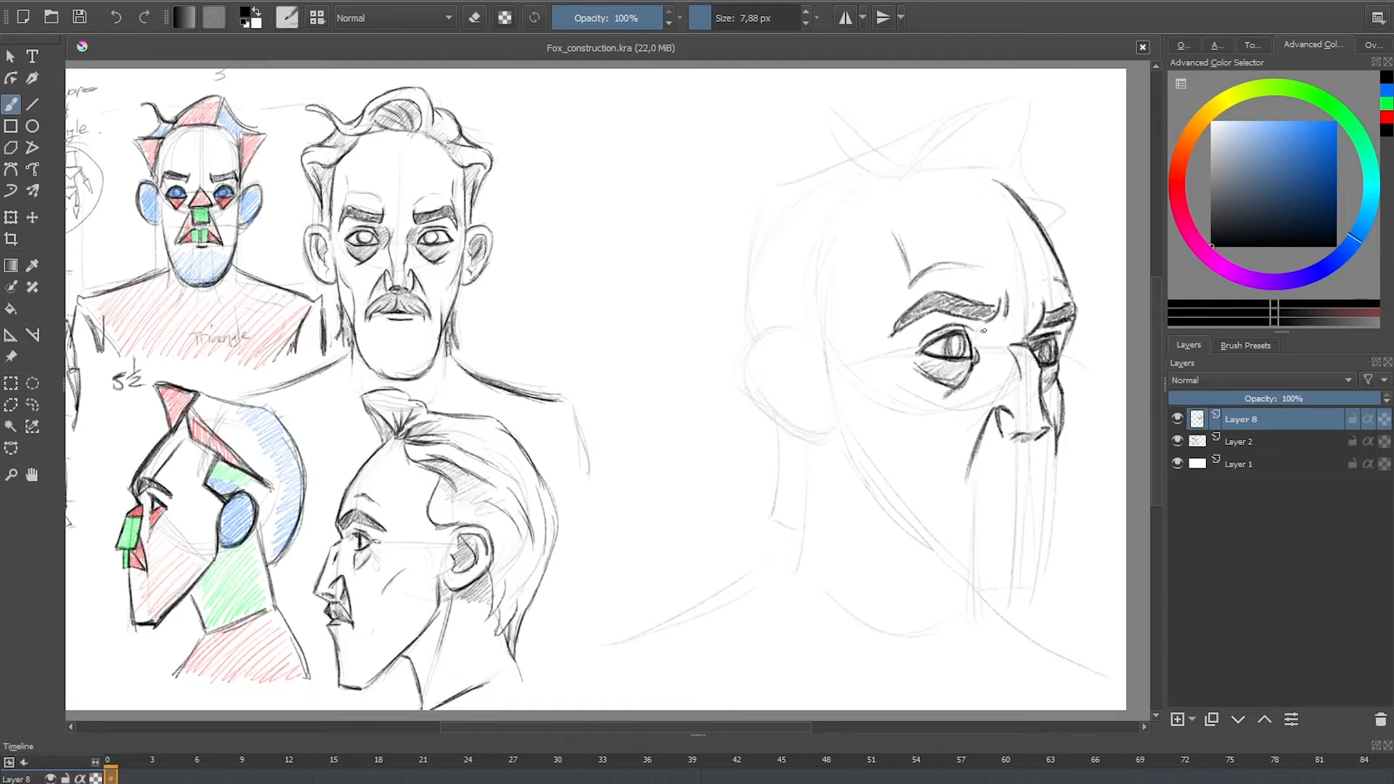
mouse_move(984, 331)
mouse_down()
mouse_move(987, 374)
mouse_move(978, 325)
mouse_move(941, 320)
mouse_up()
Step: Draw the cheekbone line, the hollow-cheek crease and the start of the near jawline on the three-quarter head
drag(835, 412, 840, 447)
mouse_move(835, 412)
mouse_down()
mouse_move(848, 461)
mouse_move(914, 526)
mouse_move(932, 466)
mouse_up()
key(ctrl+z)
key(ctrl+z)
drag(936, 519, 931, 460)
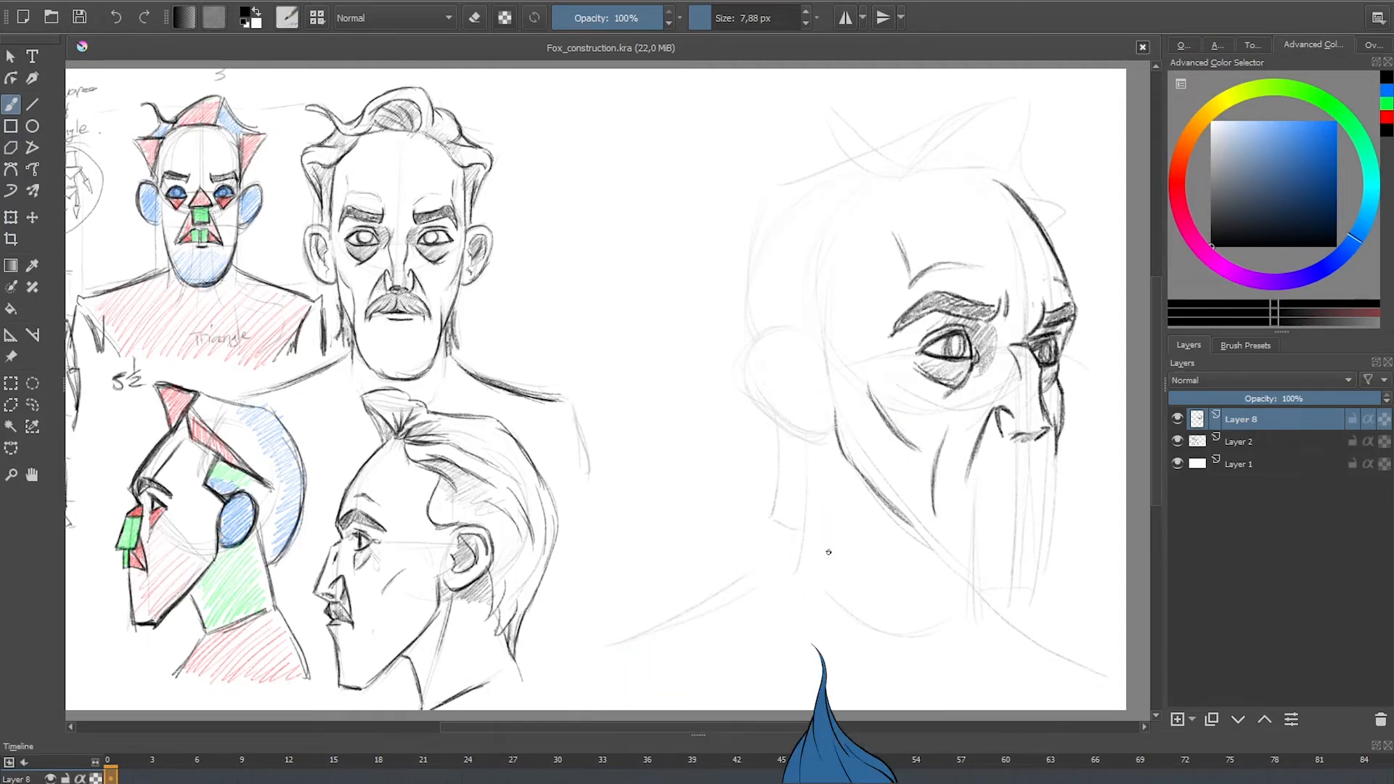
Step: Add a curved cheek crease to the profile head on Layer 2, and make Layer 8 active again
click(1238, 441)
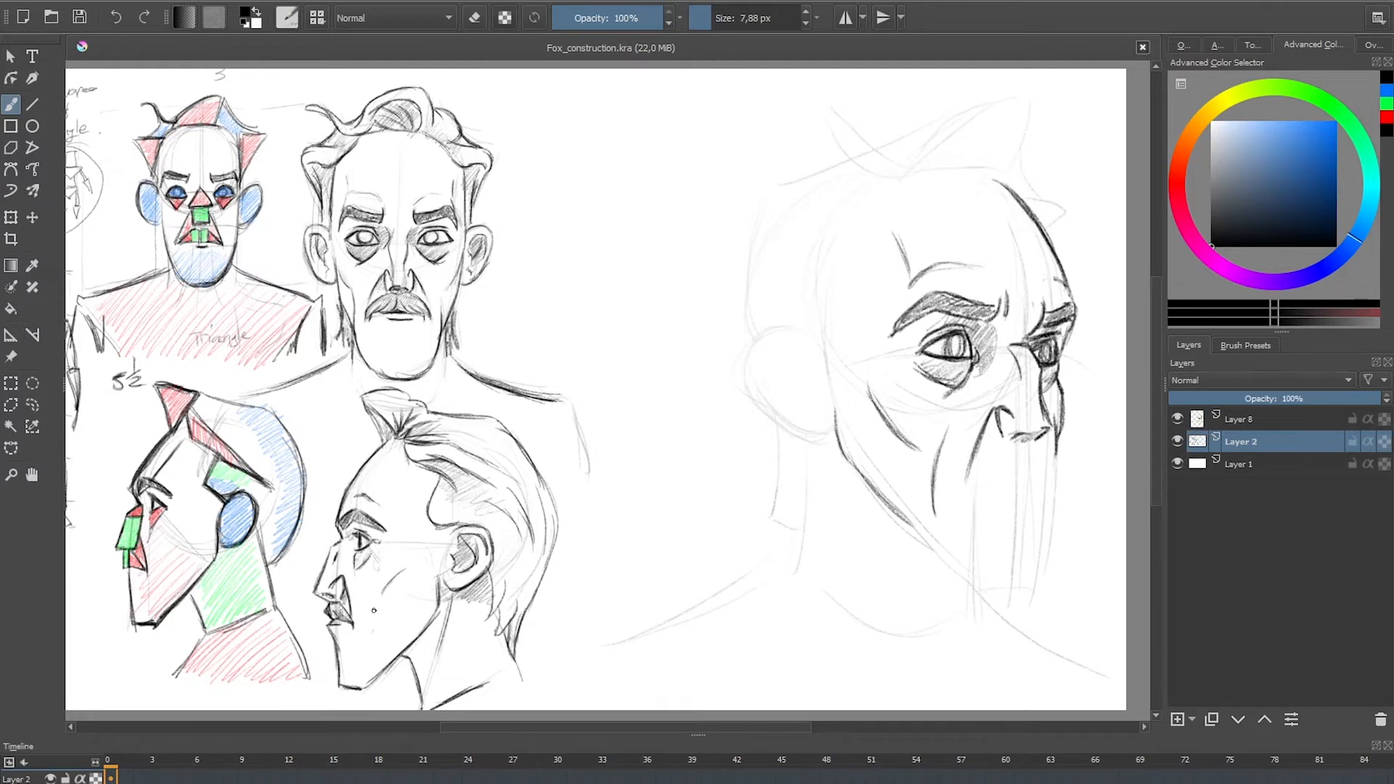
drag(372, 592, 368, 636)
click(1236, 423)
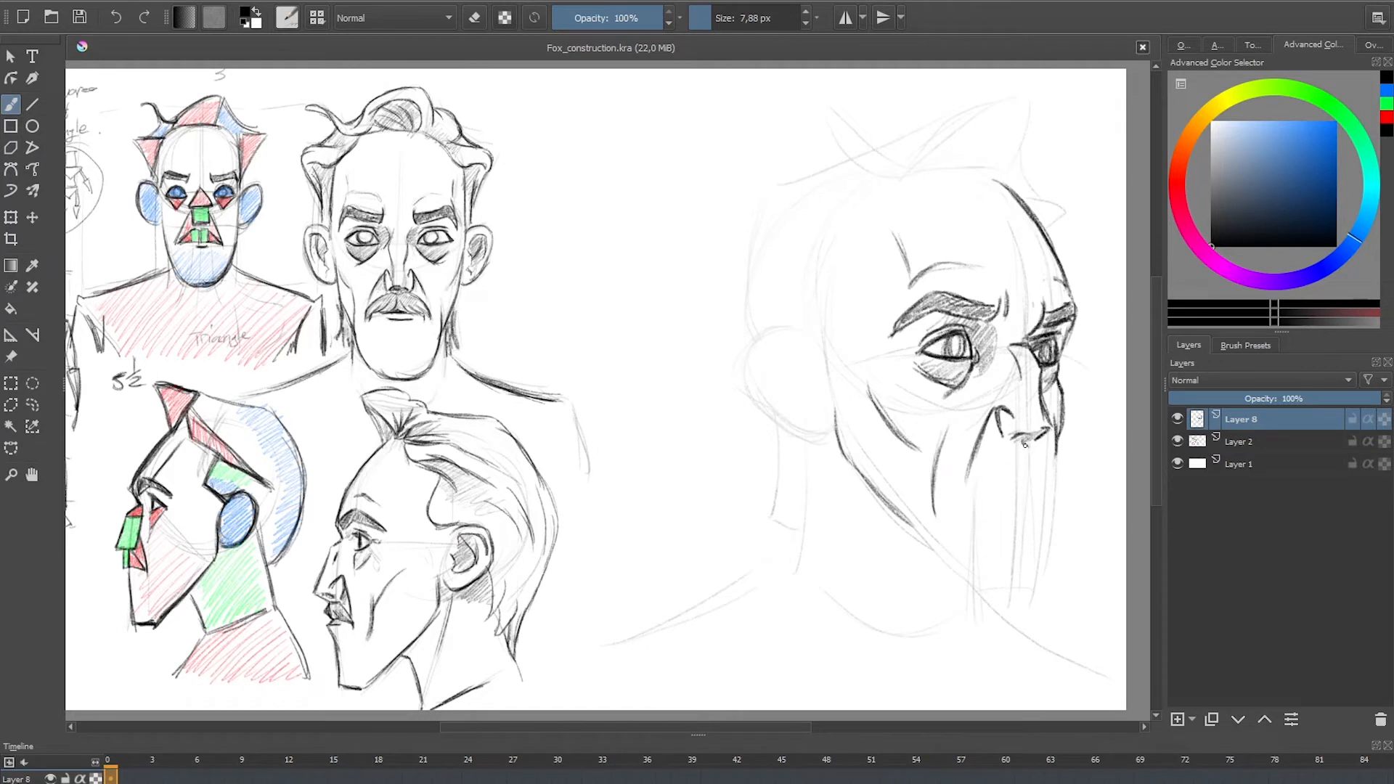
Step: Draw the hatched mustache over the mouth, and outline the jaw and squared chin in dark lines
mouse_move(1014, 443)
mouse_down()
mouse_move(966, 485)
mouse_move(991, 455)
mouse_move(1056, 478)
mouse_move(972, 485)
mouse_move(1044, 469)
mouse_move(1050, 562)
mouse_up()
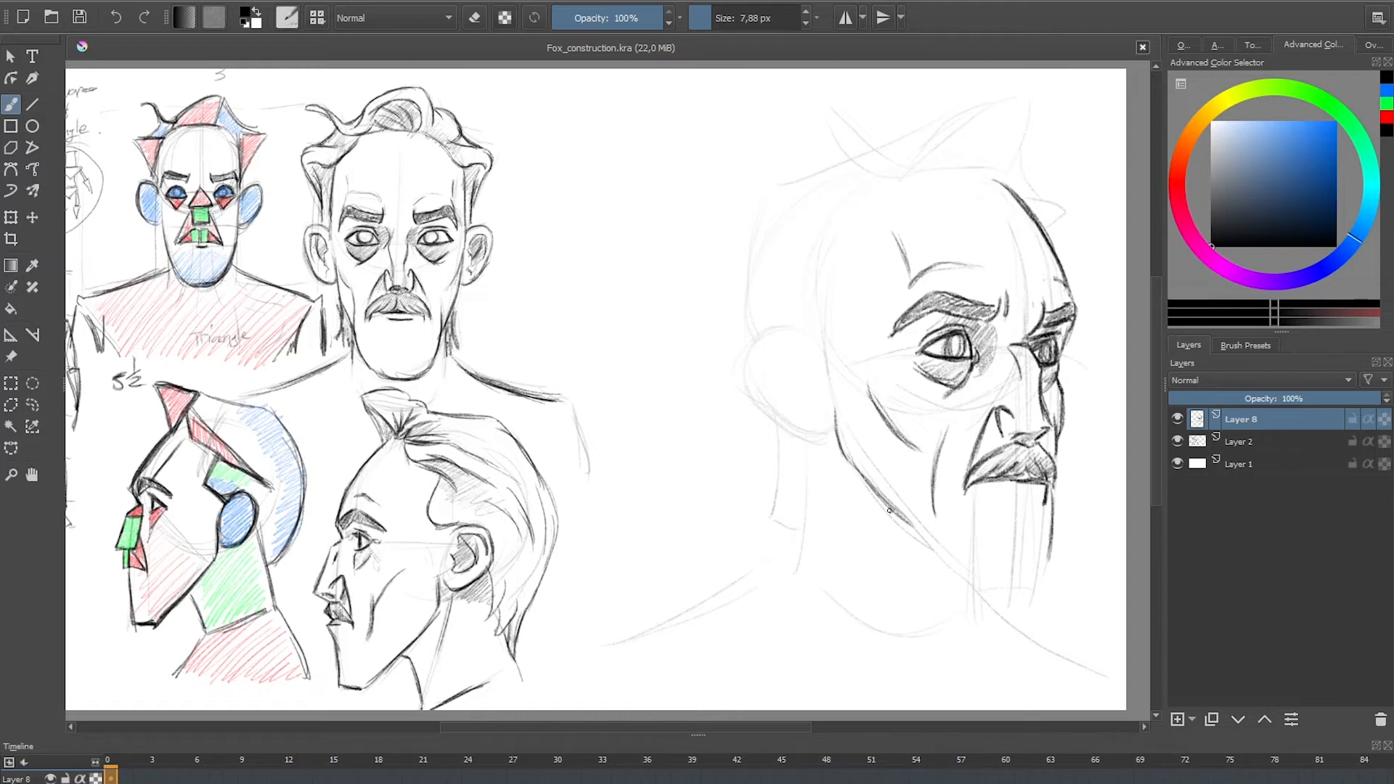
mouse_move(890, 511)
mouse_down()
mouse_move(981, 585)
mouse_move(1020, 592)
mouse_move(1050, 545)
mouse_up()
mouse_move(986, 592)
mouse_down()
mouse_move(1036, 590)
mouse_move(978, 601)
mouse_move(944, 569)
mouse_move(984, 599)
mouse_up()
key(ctrl+z)
drag(932, 551, 992, 598)
drag(1003, 591, 1030, 590)
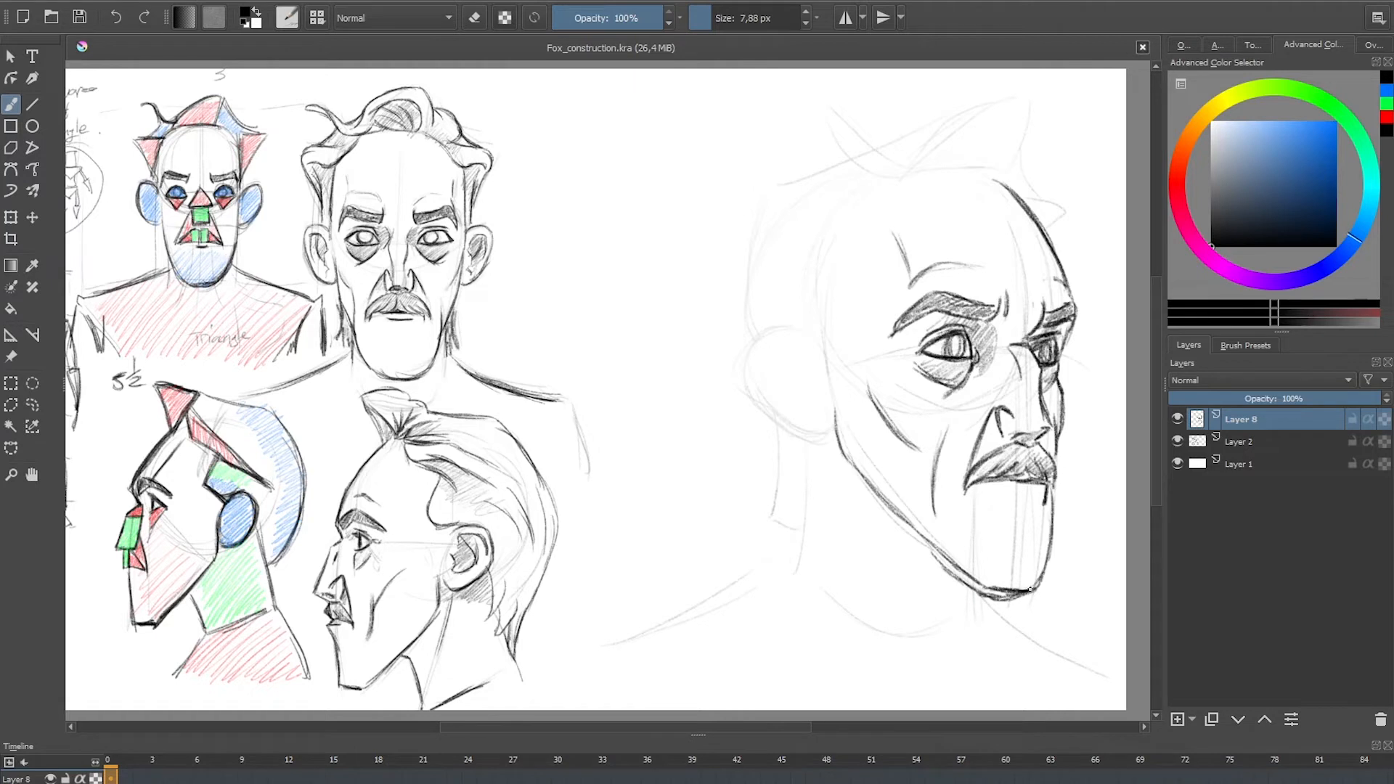
Step: Draw the back and front neck lines and both sloping shoulder lines of the three-quarter bust
mouse_move(918, 538)
mouse_down()
mouse_move(951, 582)
mouse_move(945, 611)
mouse_up()
drag(804, 454, 800, 538)
drag(976, 601, 1032, 649)
mouse_move(791, 556)
mouse_down()
mouse_move(742, 594)
mouse_move(652, 620)
mouse_move(769, 566)
mouse_move(651, 621)
mouse_up()
drag(795, 538, 653, 619)
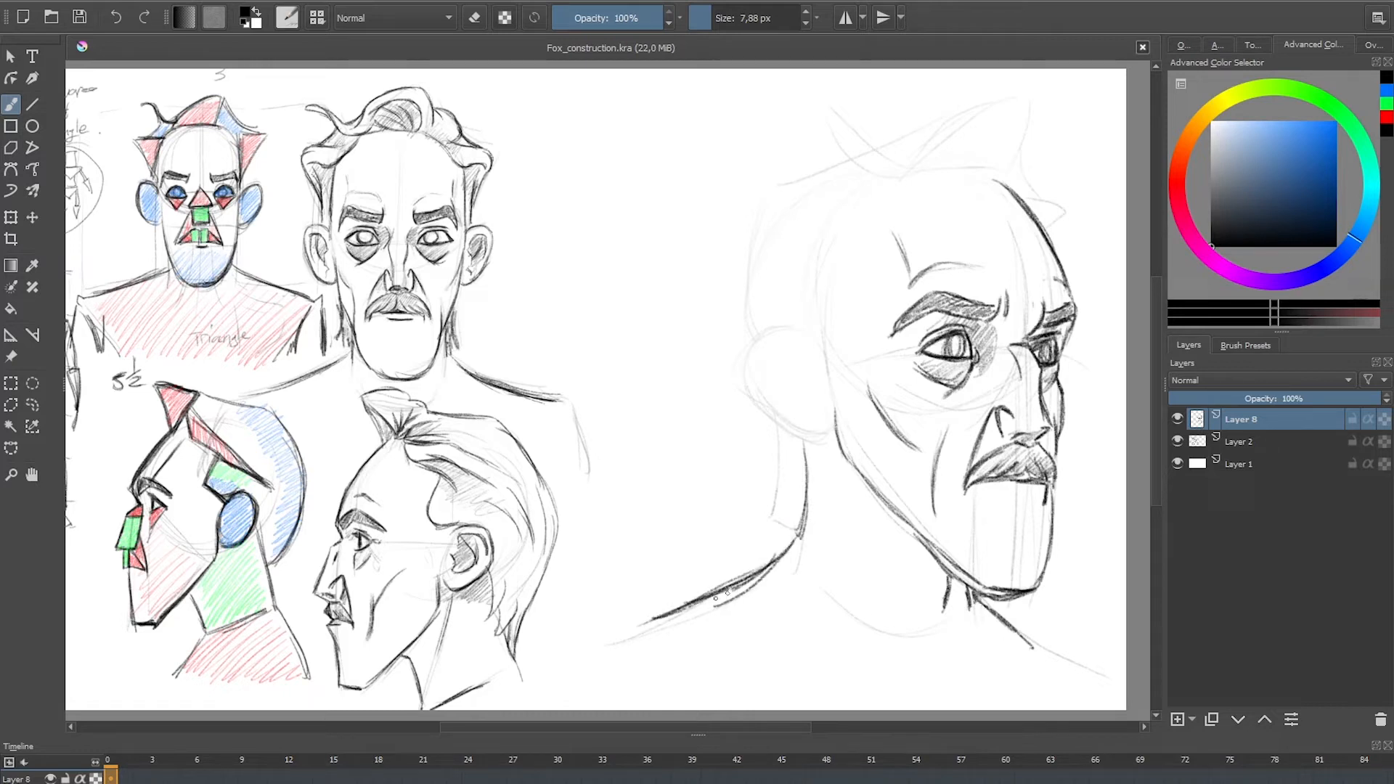
drag(737, 588, 676, 615)
Step: Draw the collarbones with short marks at the base of the neck, redoing the near one as a short, thick double line
mouse_move(909, 621)
mouse_down()
mouse_move(930, 659)
mouse_move(751, 645)
mouse_up()
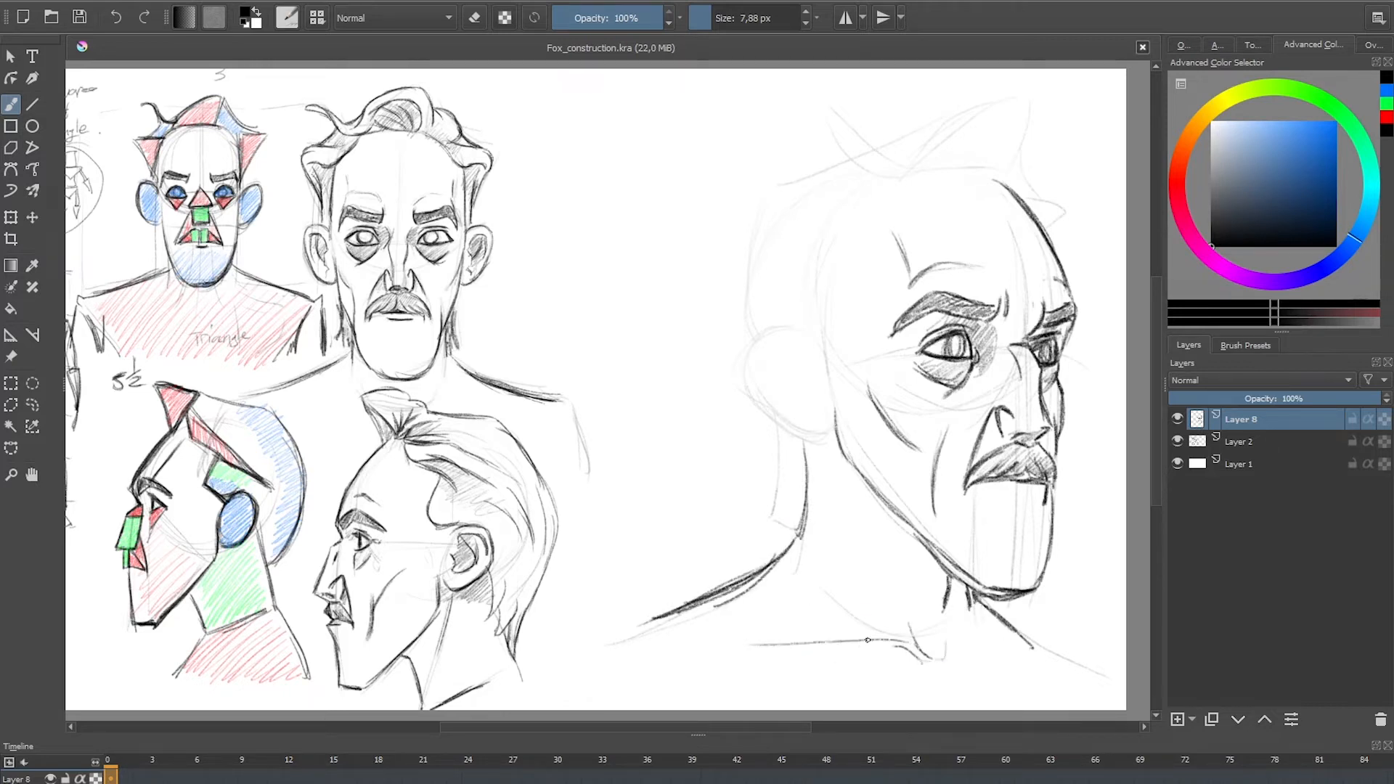
key(ctrl+z)
key(ctrl+z)
mouse_move(877, 633)
mouse_down()
mouse_move(780, 639)
mouse_move(796, 641)
mouse_up()
key(ctrl+z)
drag(876, 639, 782, 634)
drag(781, 635, 859, 636)
drag(969, 635, 989, 642)
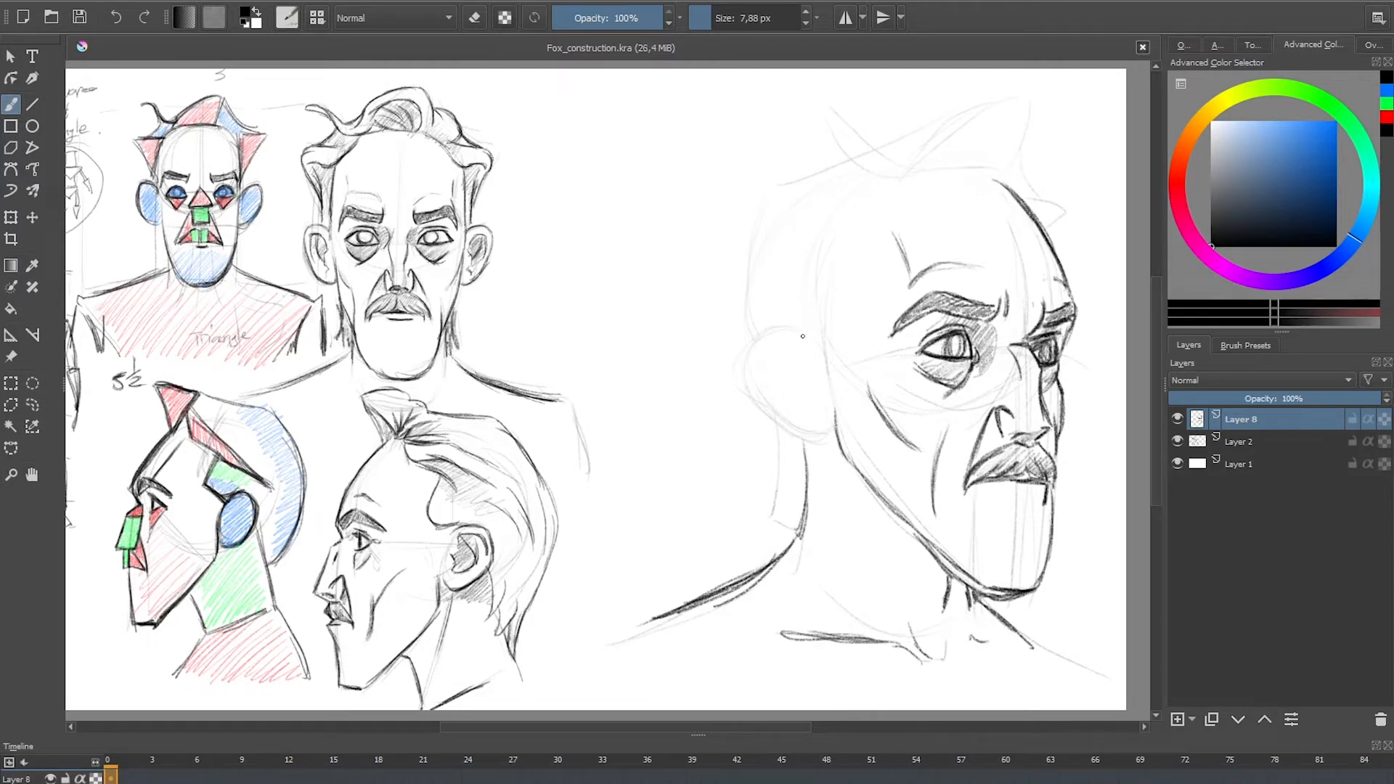
Step: Draw the ear with its inner folds, and add hatching beside the nose bridge and a lower mouth line
mouse_move(794, 334)
mouse_down()
mouse_move(752, 337)
mouse_move(746, 382)
mouse_move(748, 358)
mouse_move(769, 394)
mouse_move(759, 403)
mouse_move(821, 433)
mouse_up()
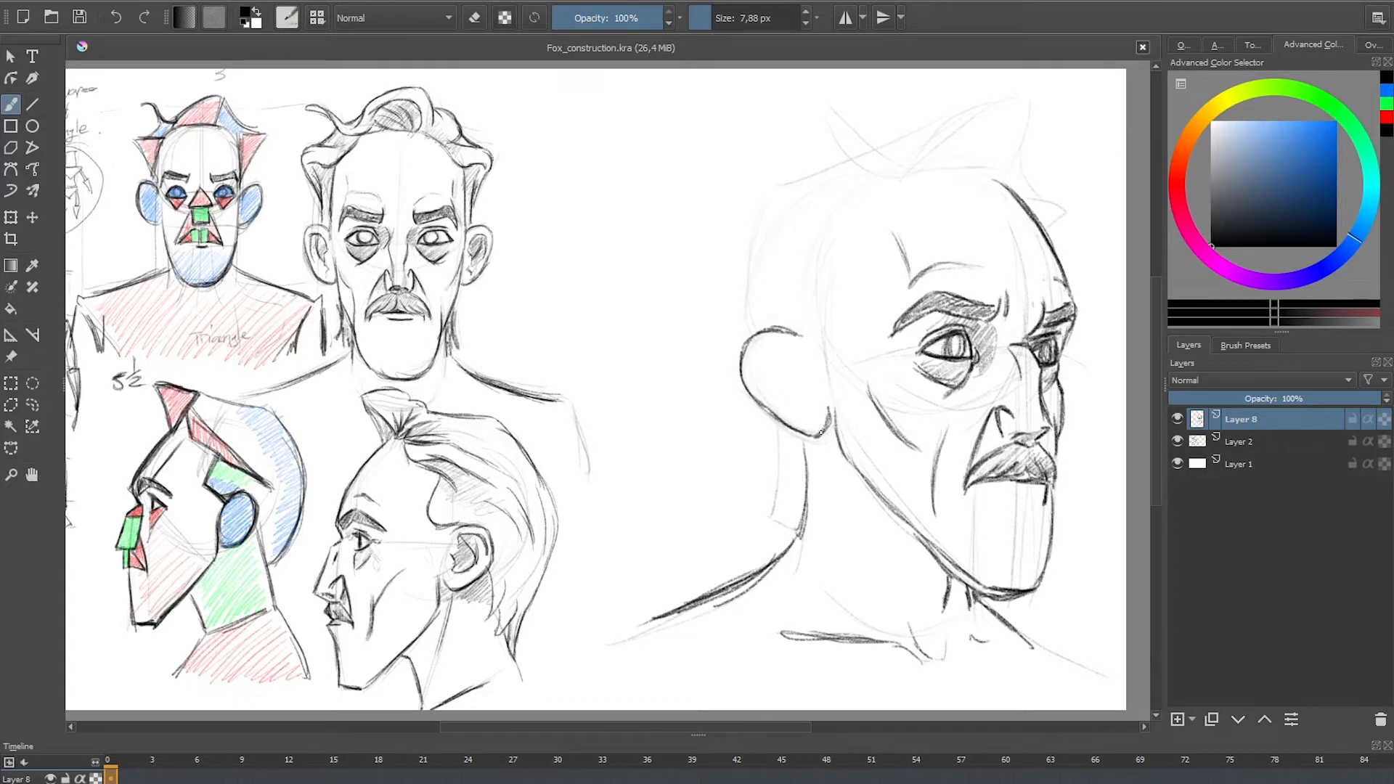
mouse_move(756, 349)
mouse_down()
mouse_move(809, 374)
mouse_move(798, 406)
mouse_move(770, 382)
mouse_move(816, 404)
mouse_move(780, 401)
mouse_move(790, 352)
mouse_move(776, 387)
mouse_move(786, 400)
mouse_move(756, 354)
mouse_move(760, 398)
mouse_up()
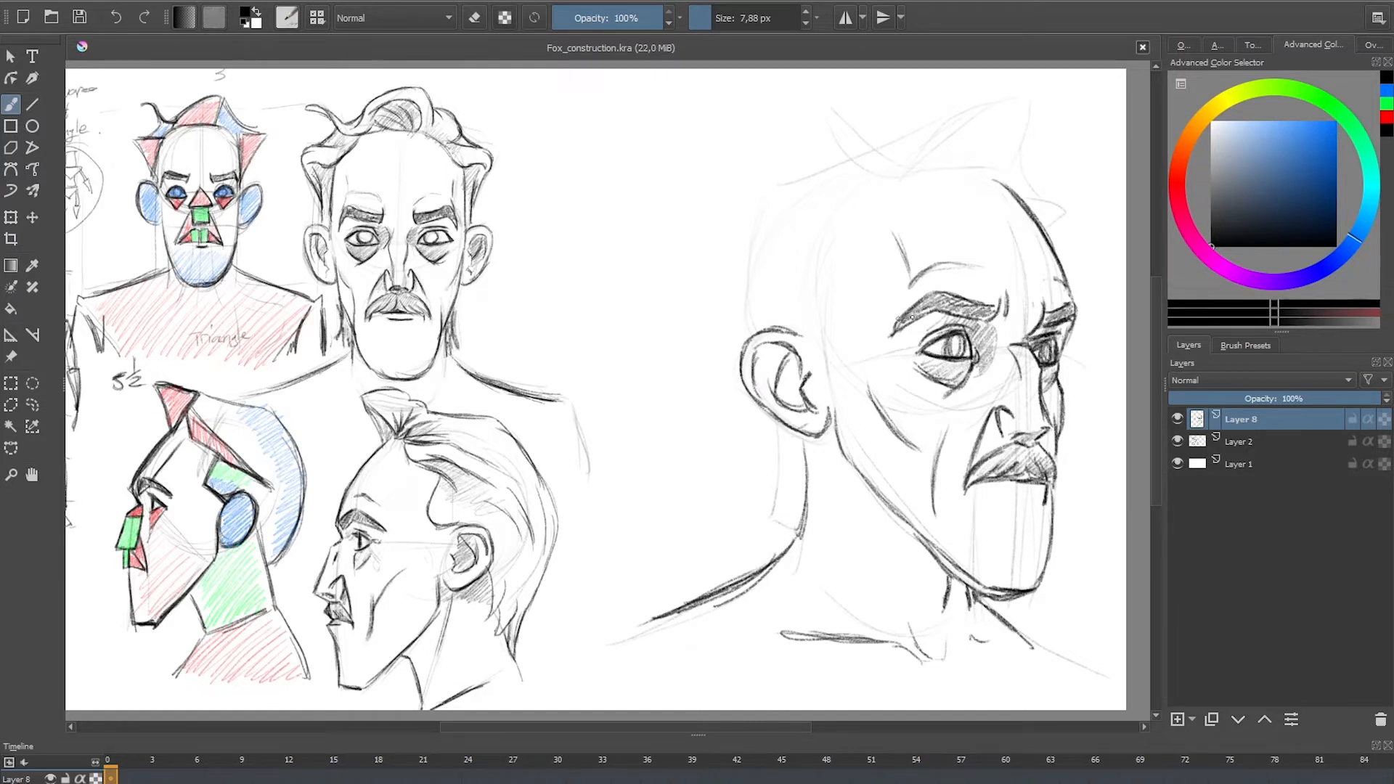
mouse_move(1019, 405)
mouse_down()
mouse_move(1014, 369)
mouse_move(991, 347)
mouse_up()
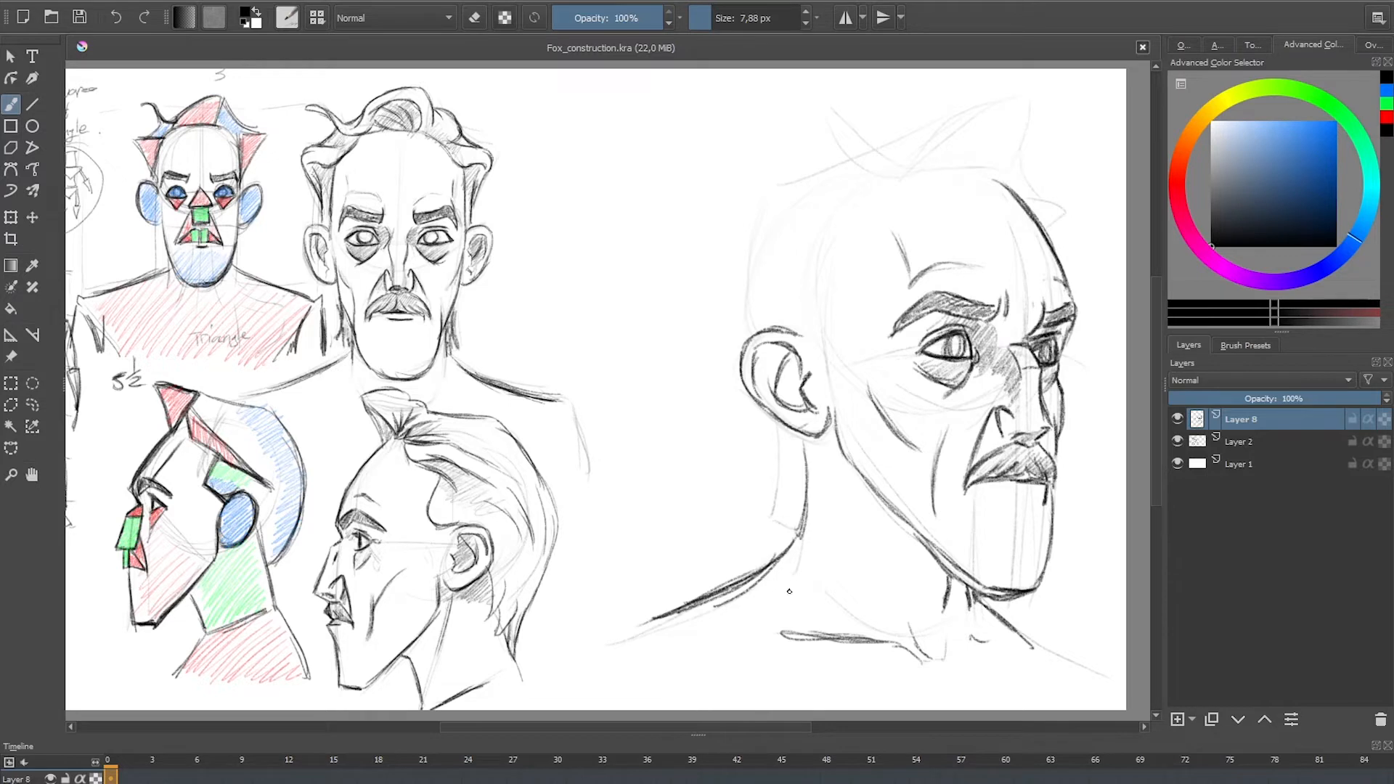
drag(1003, 488, 1024, 486)
Step: Draw the curled front hair tuft with inner strands and a pointed lock flicking up behind it
mouse_move(1001, 182)
mouse_down()
mouse_move(1022, 148)
mouse_move(1011, 116)
mouse_move(1023, 134)
mouse_move(973, 95)
mouse_move(921, 128)
mouse_move(937, 98)
mouse_move(877, 148)
mouse_move(879, 161)
mouse_move(1009, 117)
mouse_move(933, 144)
mouse_move(1000, 142)
mouse_move(988, 173)
mouse_move(962, 182)
mouse_move(959, 127)
mouse_move(979, 171)
mouse_move(966, 166)
mouse_up()
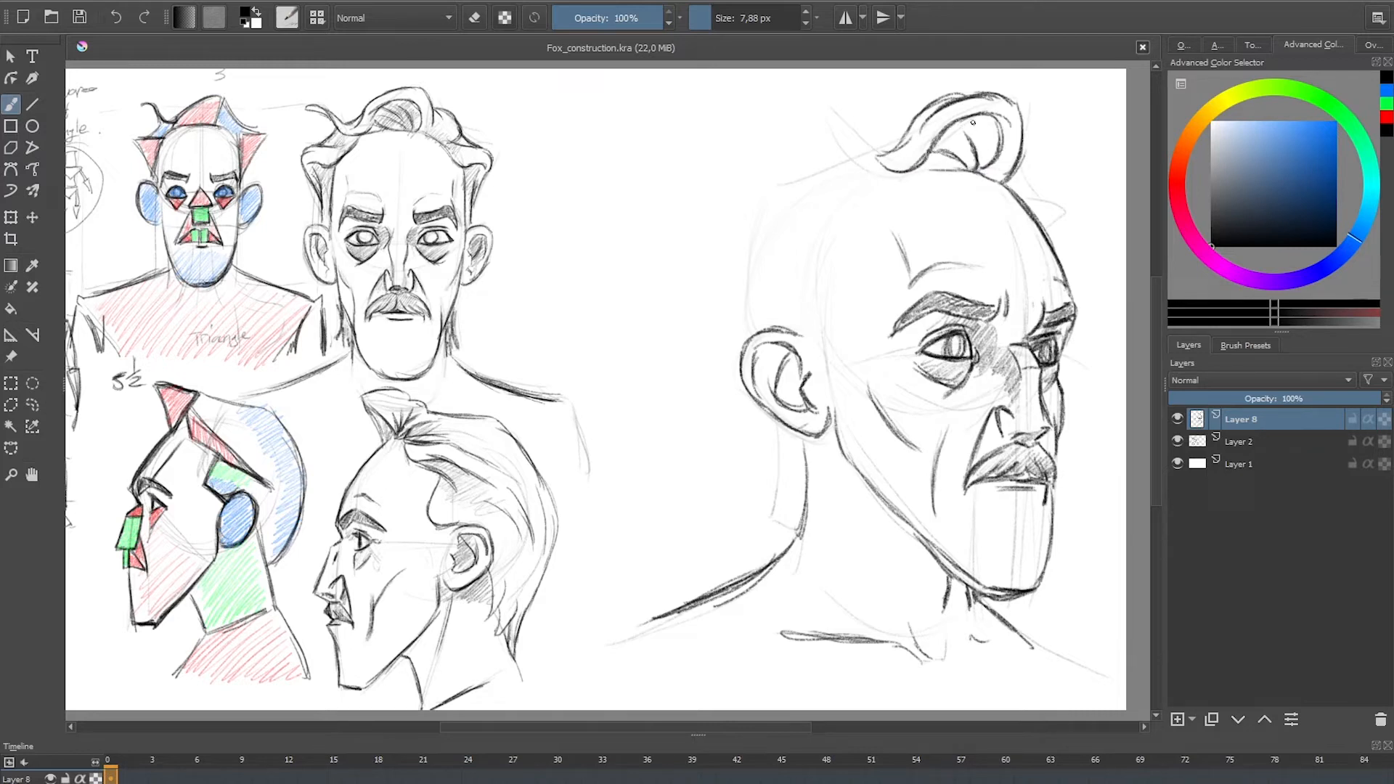
mouse_move(987, 118)
mouse_down()
mouse_move(978, 147)
mouse_move(931, 170)
mouse_move(894, 171)
mouse_move(832, 127)
mouse_move(887, 170)
mouse_up()
drag(821, 116, 884, 156)
drag(865, 156, 897, 168)
mouse_move(855, 124)
mouse_down()
mouse_move(897, 167)
mouse_move(884, 130)
mouse_move(860, 143)
mouse_move(870, 161)
mouse_up()
key(ctrl+z)
key(ctrl+z)
key(ctrl+z)
key(ctrl+z)
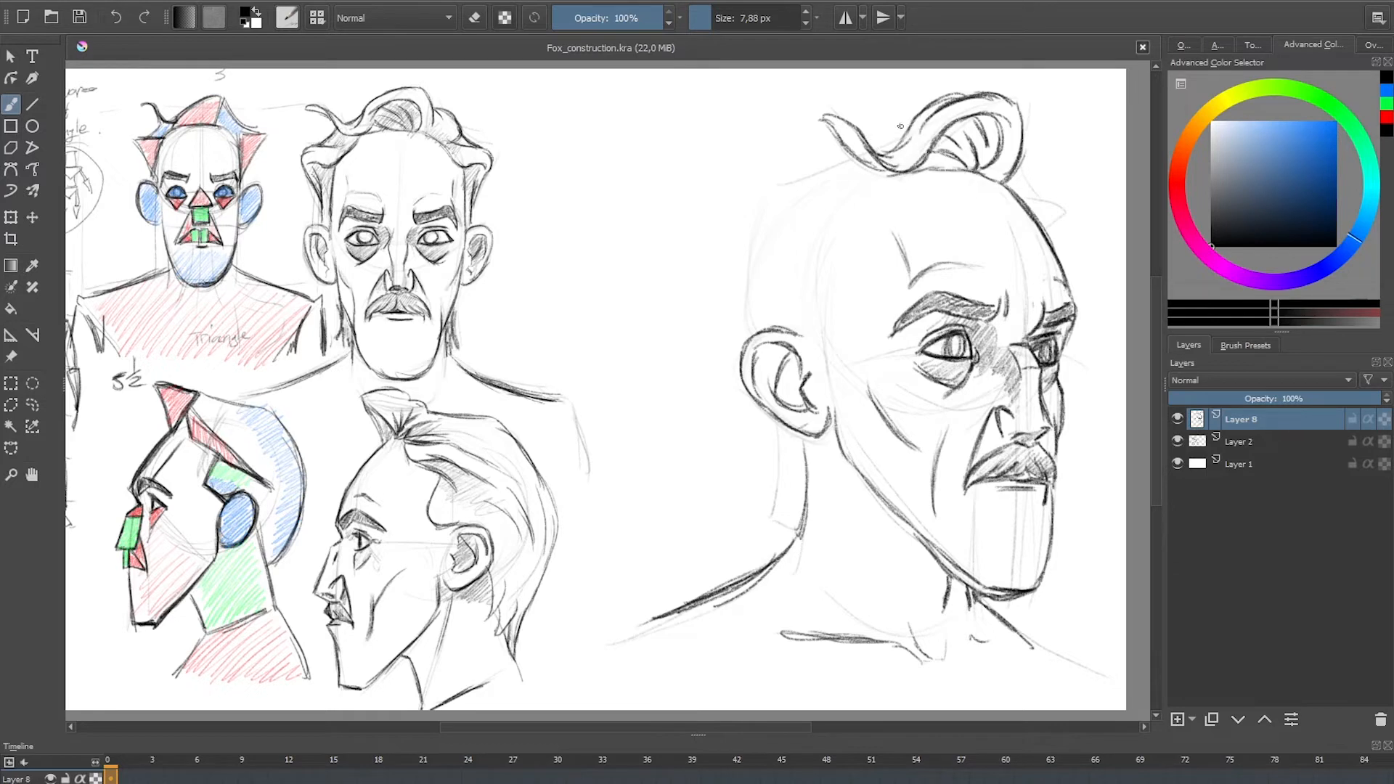
Step: Outline the crown and back of the hair with swept-back strands curving down toward the ear
mouse_move(917, 121)
mouse_down()
mouse_move(867, 134)
mouse_move(876, 147)
mouse_move(797, 160)
mouse_up()
mouse_move(898, 174)
mouse_down()
mouse_move(823, 192)
mouse_move(860, 221)
mouse_move(796, 218)
mouse_move(771, 227)
mouse_move(769, 251)
mouse_move(839, 191)
mouse_move(765, 206)
mouse_move(745, 235)
mouse_move(742, 289)
mouse_up()
drag(759, 217, 740, 288)
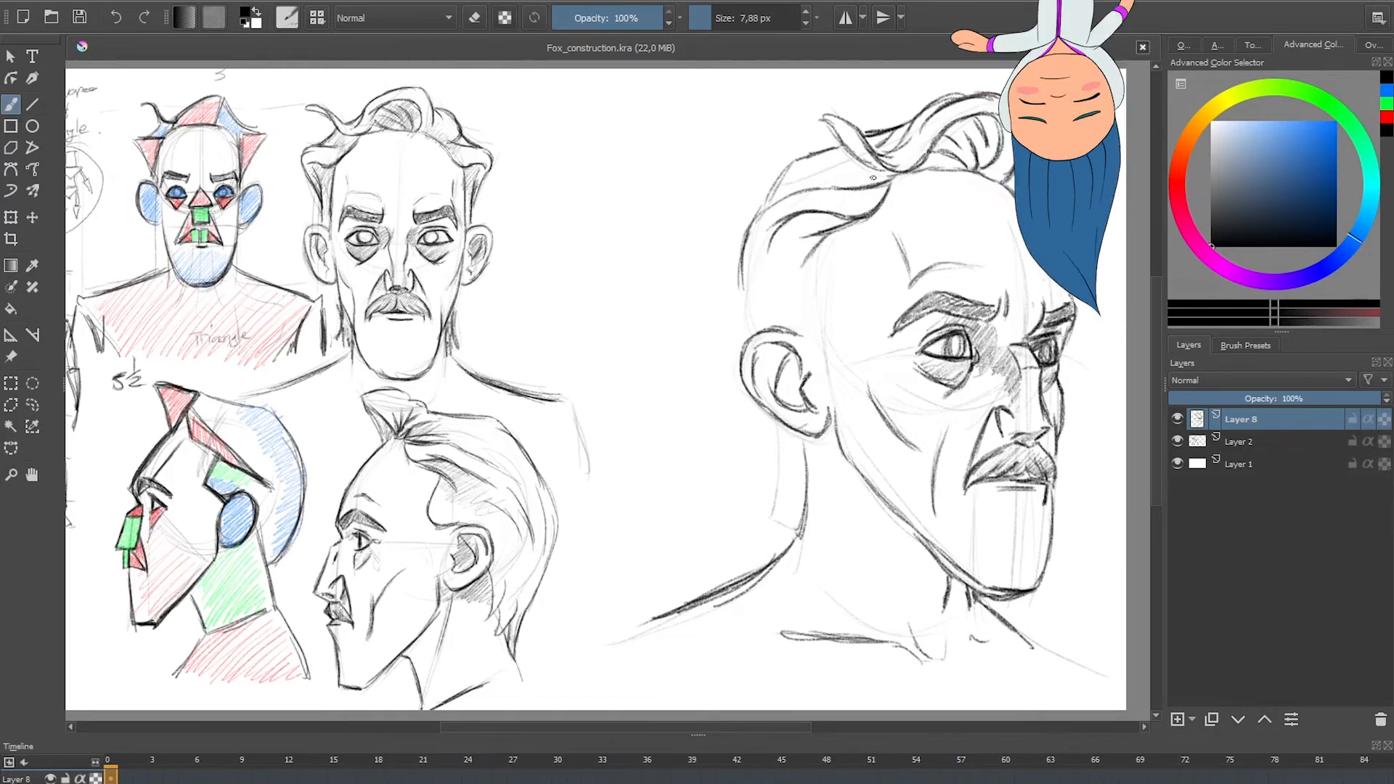
drag(789, 194, 841, 167)
mouse_move(834, 171)
mouse_down()
mouse_move(802, 190)
mouse_move(834, 173)
mouse_up()
Step: Draw the temple hairline down to the ear, and close the hair outline behind it
drag(820, 238, 825, 332)
drag(830, 269, 828, 332)
mouse_move(826, 332)
mouse_down()
mouse_move(793, 297)
mouse_move(746, 307)
mouse_move(759, 264)
mouse_move(745, 313)
mouse_up()
drag(742, 279, 756, 333)
mouse_move(754, 333)
mouse_down()
mouse_move(772, 271)
mouse_move(790, 328)
mouse_up()
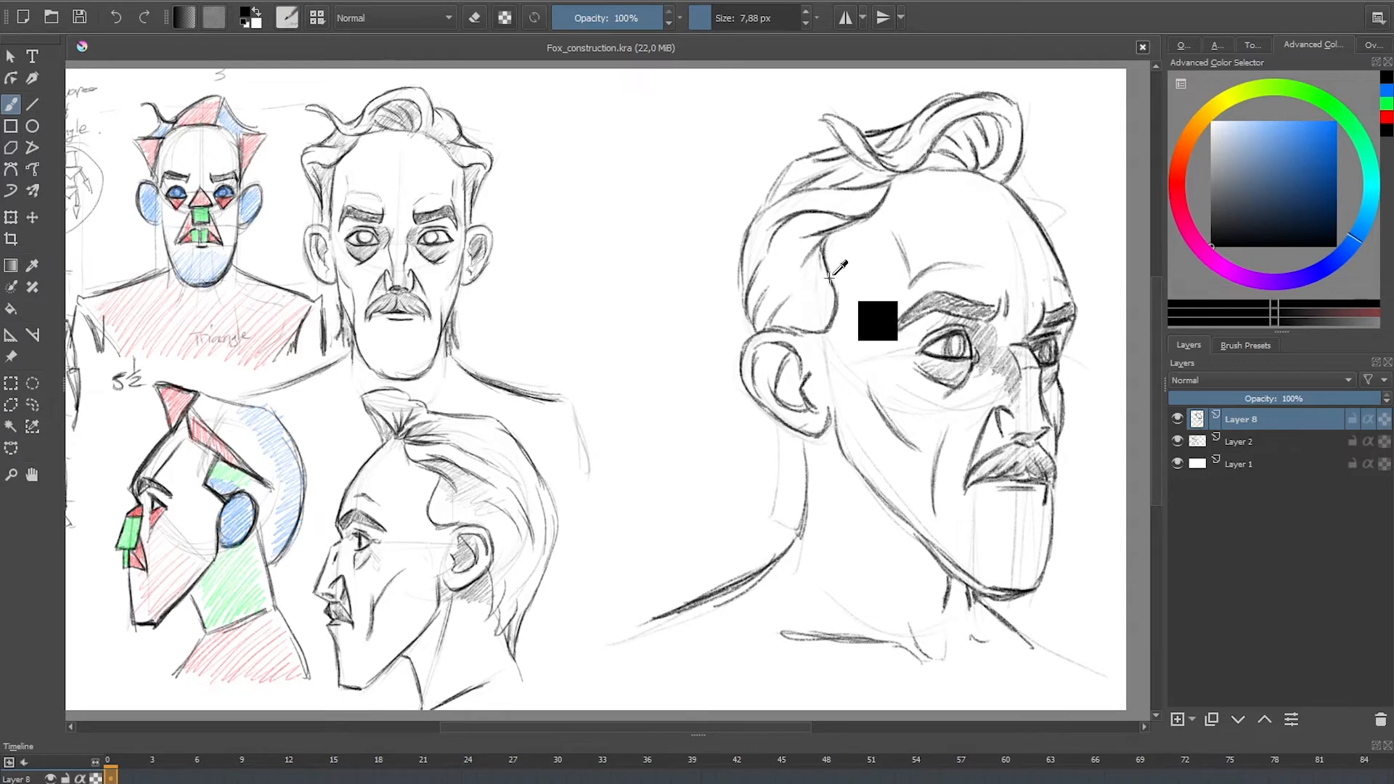
Step: Hatch shadows into the temple hair and front tuft, and add jagged hair on the far side and behind the ear
drag(826, 269, 823, 301)
mouse_move(840, 236)
mouse_down()
mouse_move(802, 239)
mouse_move(791, 225)
mouse_move(781, 240)
mouse_move(824, 259)
mouse_move(806, 298)
mouse_up()
mouse_move(980, 116)
mouse_down()
mouse_move(938, 161)
mouse_move(990, 168)
mouse_move(1017, 120)
mouse_move(1016, 194)
mouse_move(1051, 228)
mouse_move(1050, 205)
mouse_move(1050, 230)
mouse_move(1024, 190)
mouse_up()
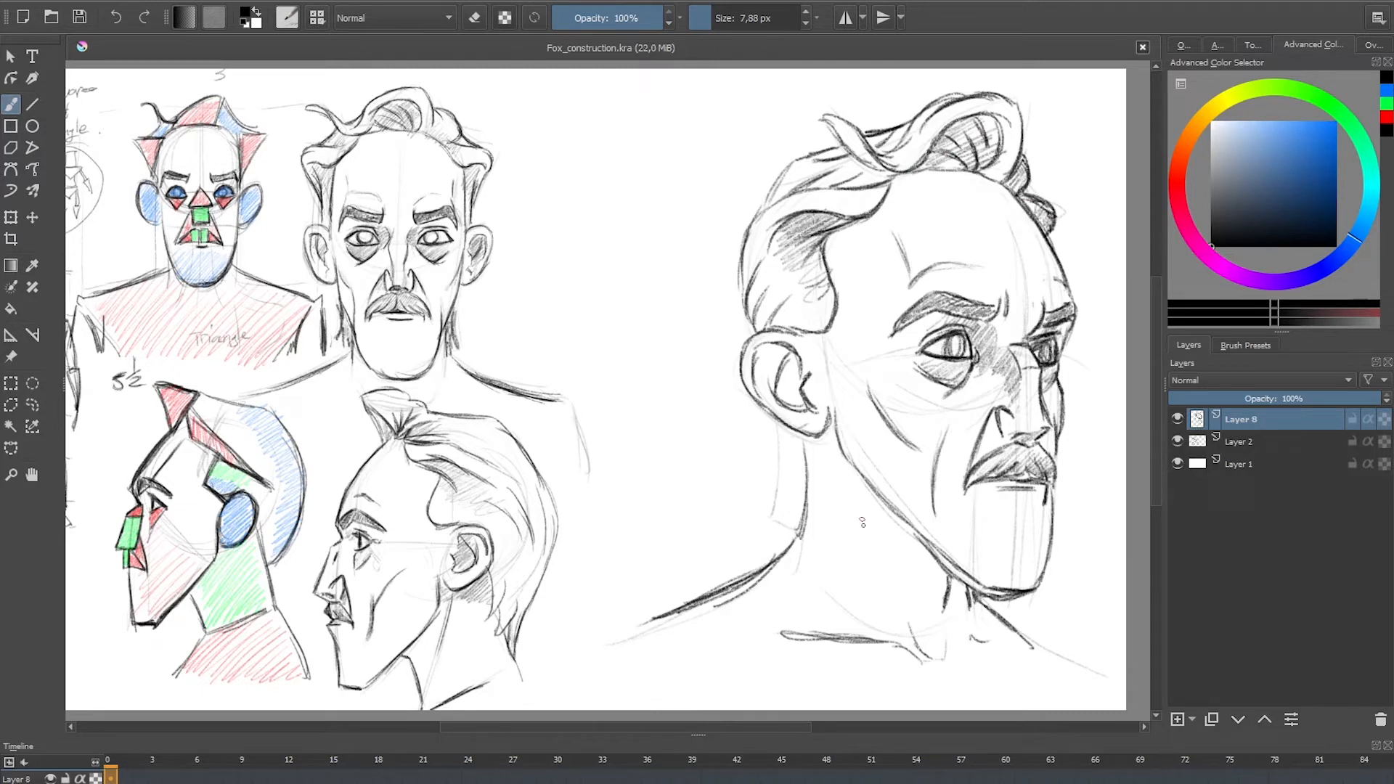
mouse_move(774, 420)
mouse_down()
mouse_move(766, 472)
mouse_move(785, 449)
mouse_move(779, 525)
mouse_move(798, 496)
mouse_move(795, 531)
mouse_move(780, 501)
mouse_up()
drag(790, 430, 802, 509)
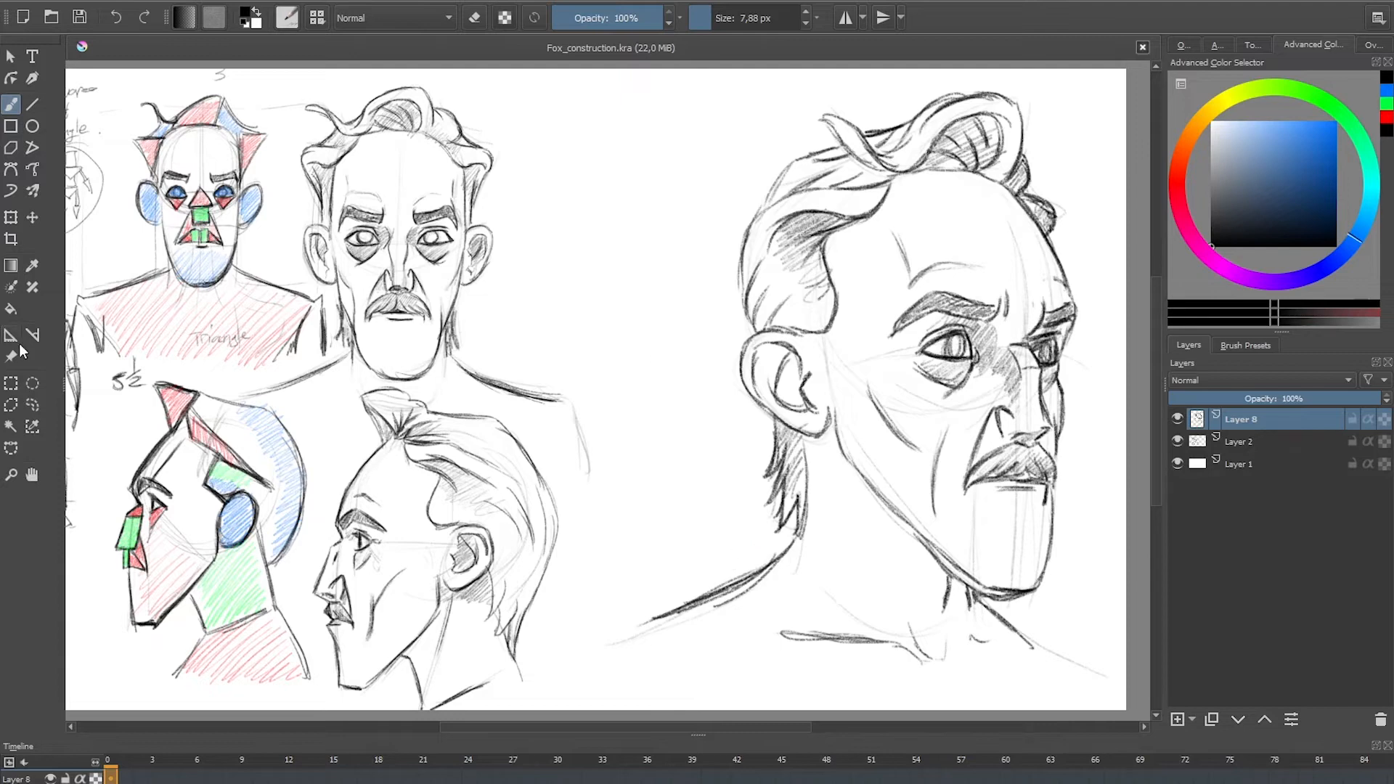
Step: Scale the three-quarter drawing down to about half size and move it beside the front-view head
click(11, 218)
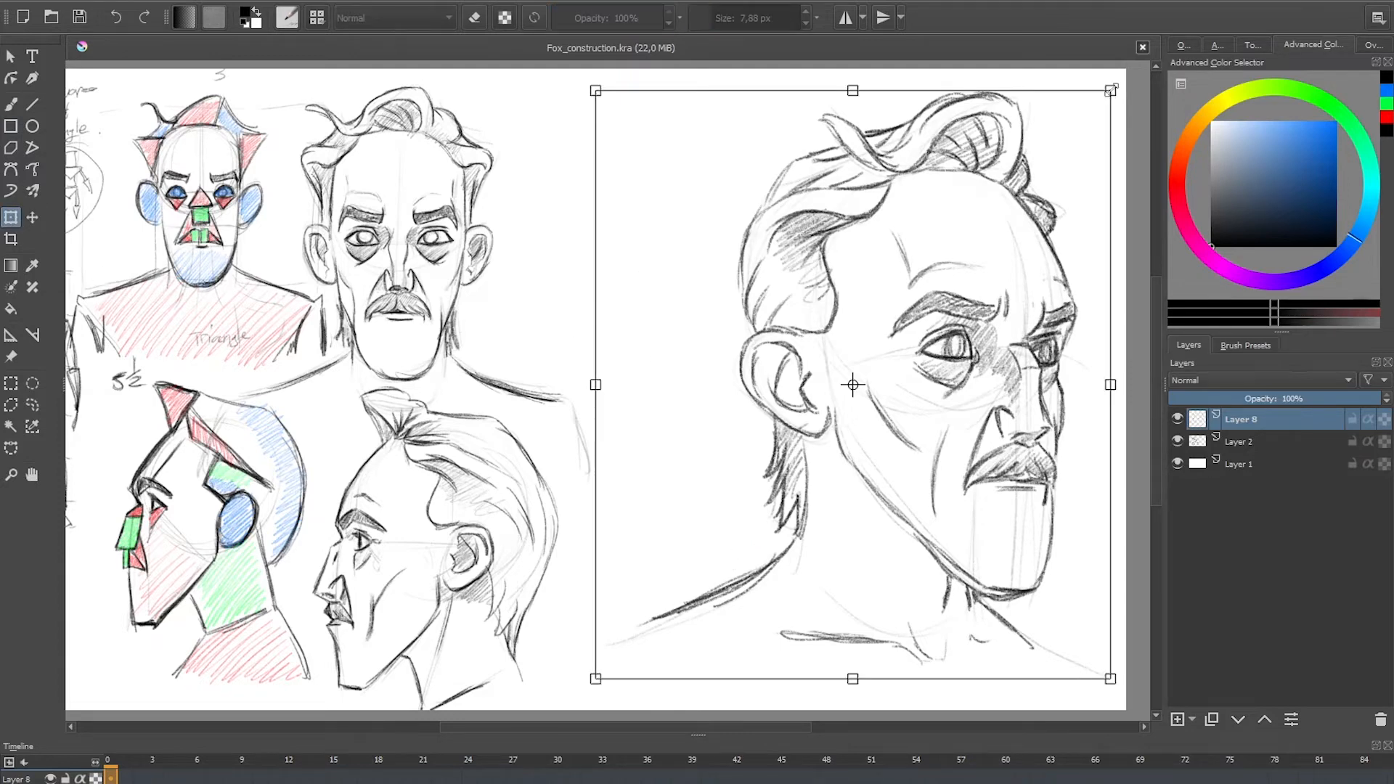
drag(1110, 90, 890, 337)
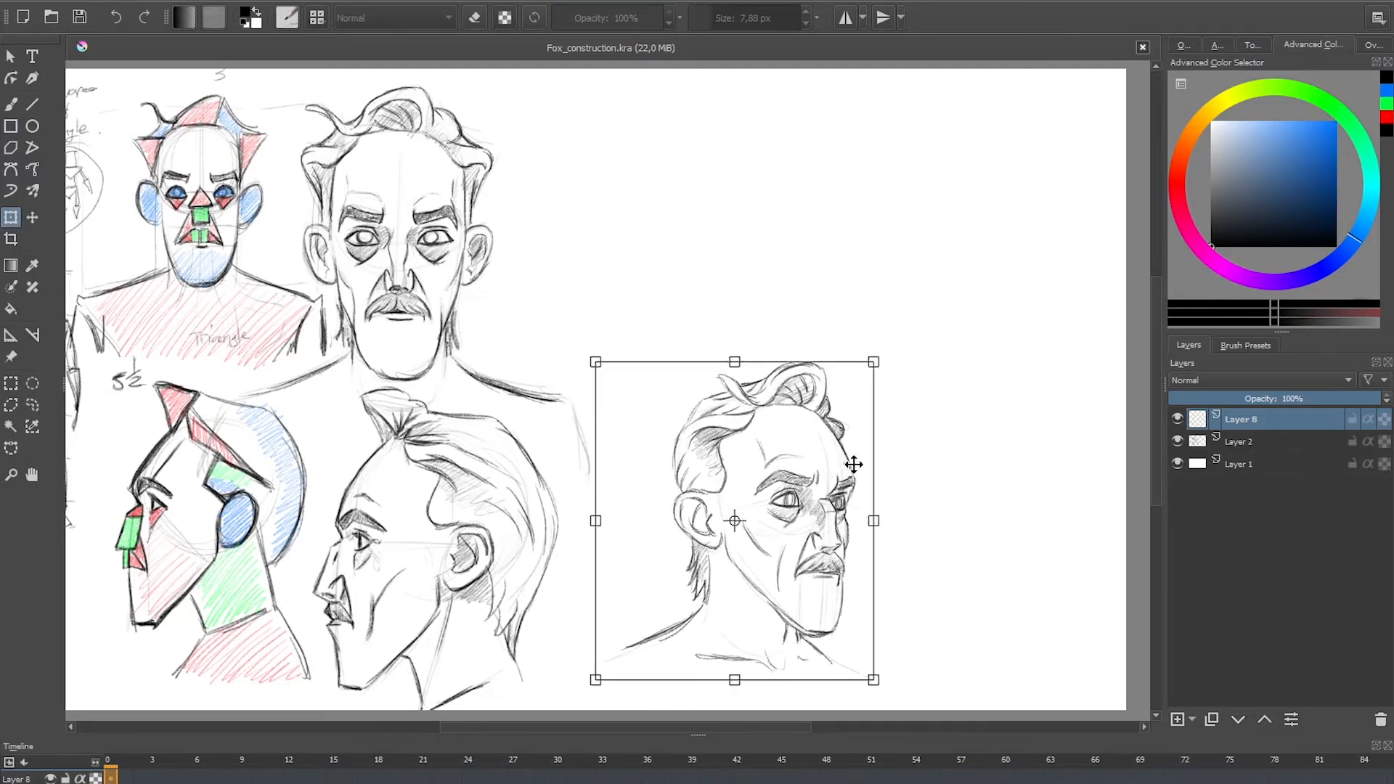
drag(856, 464, 701, 222)
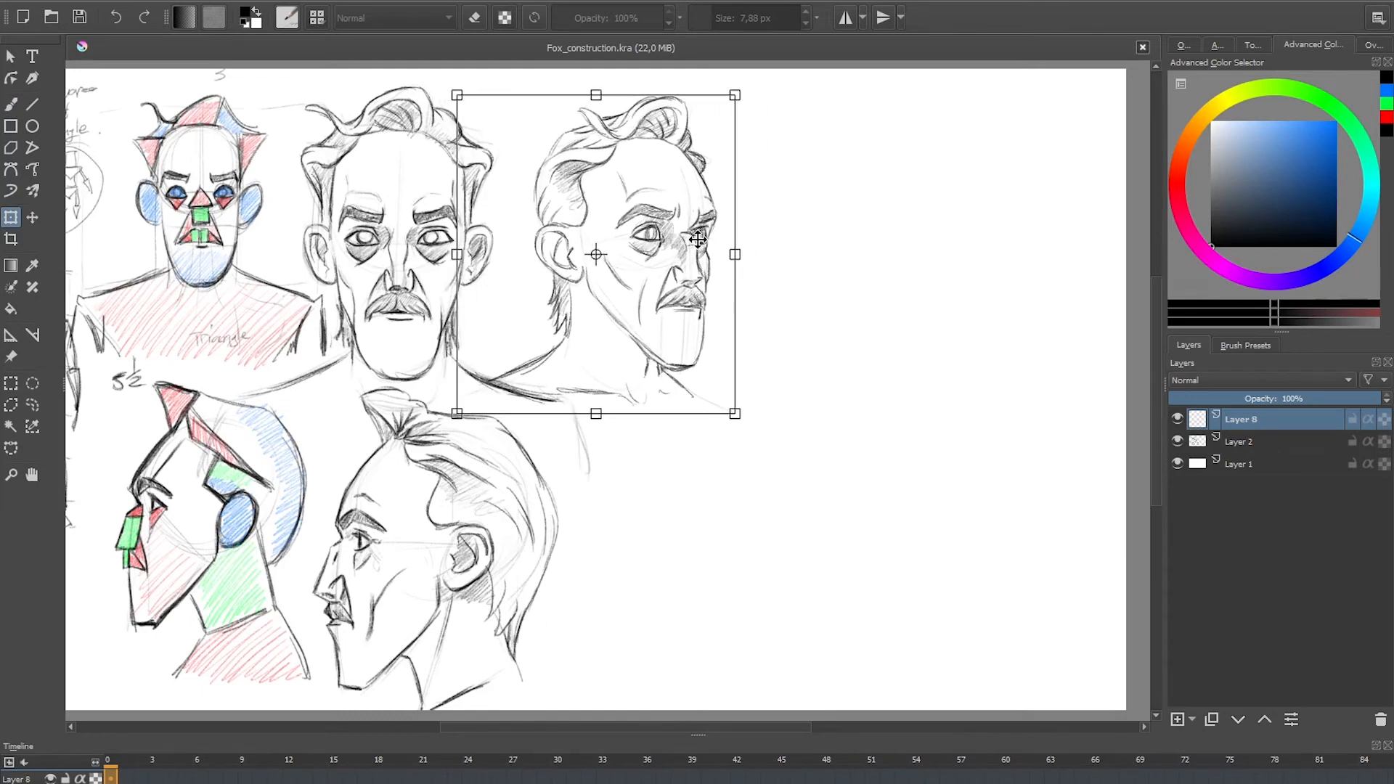
key(Return)
drag(643, 364, 790, 367)
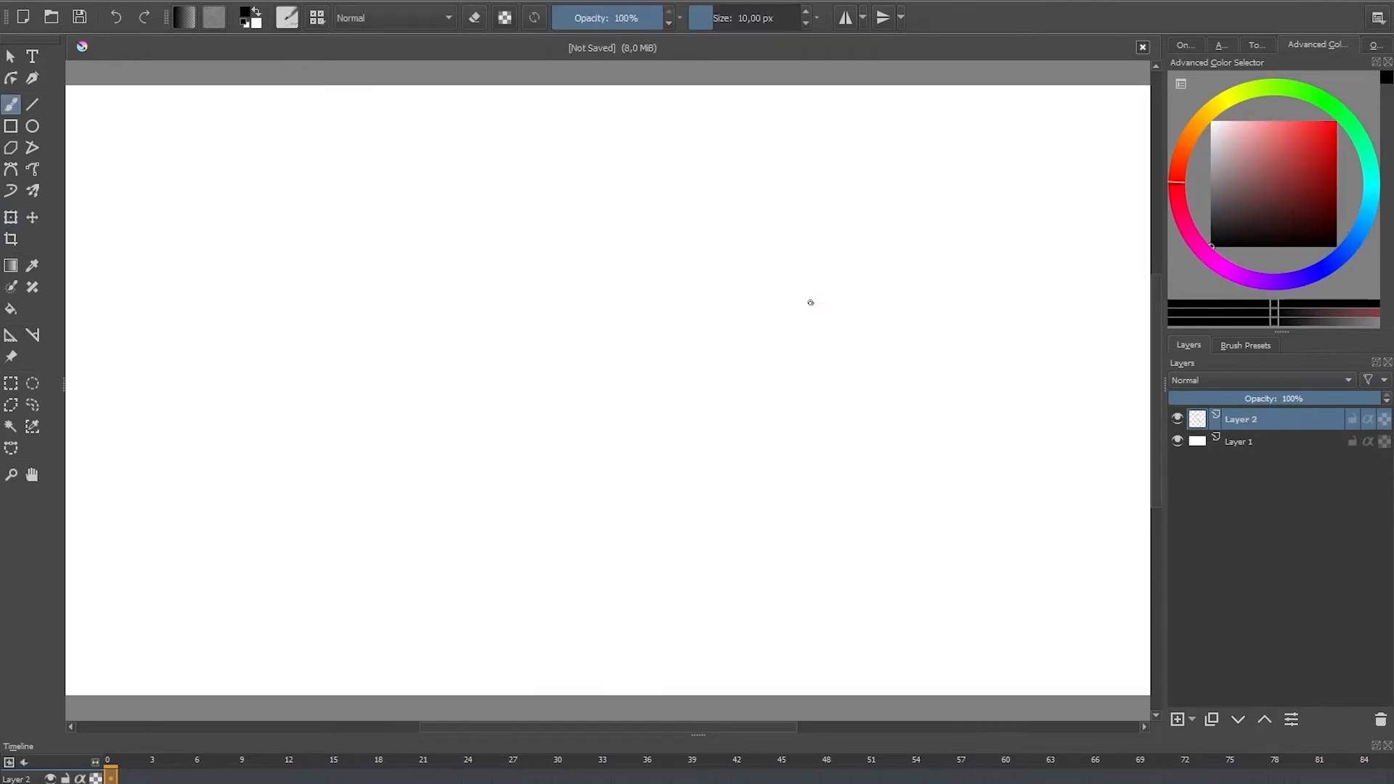
Step: Sketch a tilted head in the blank document from a circle, a long tapering jaw and a facial centre line
mouse_move(869, 189)
mouse_down()
mouse_move(950, 172)
mouse_move(974, 249)
mouse_move(806, 205)
mouse_move(723, 423)
mouse_up()
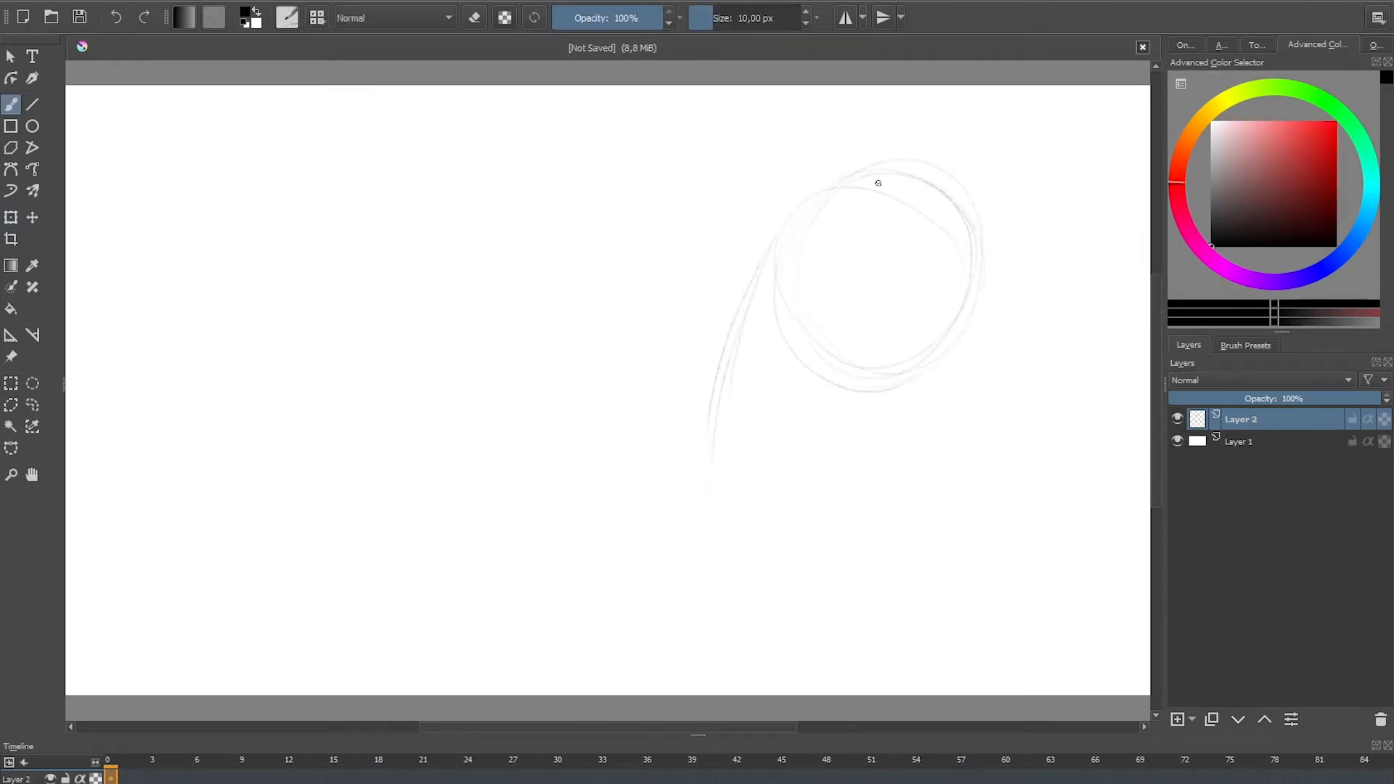
mouse_move(859, 222)
mouse_down()
mouse_move(767, 410)
mouse_move(785, 486)
mouse_move(806, 504)
mouse_move(765, 498)
mouse_move(951, 398)
mouse_up()
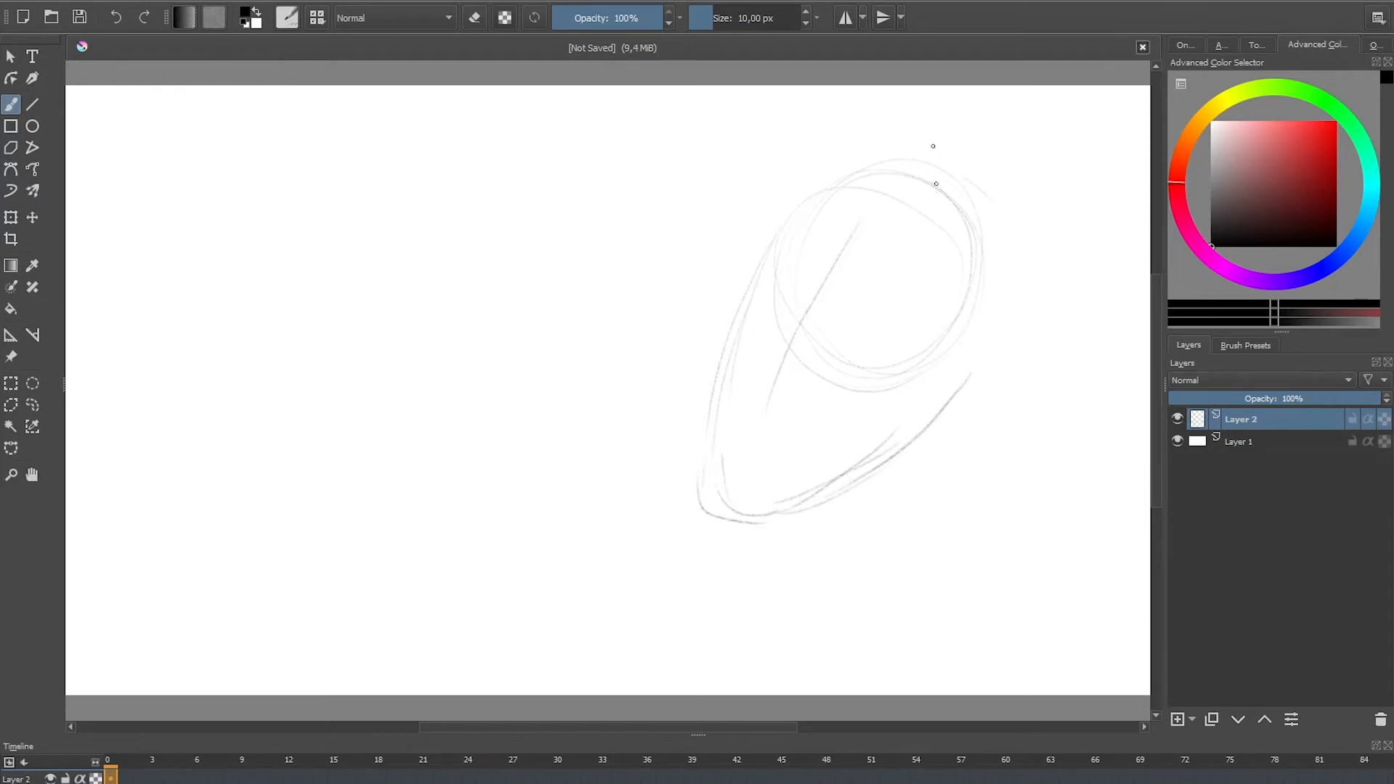
Step: Sketch the angular hair outline with a peaked front tuft, the side hairline and a rounded ear behind the jaw
drag(936, 184, 844, 171)
drag(807, 125, 1037, 245)
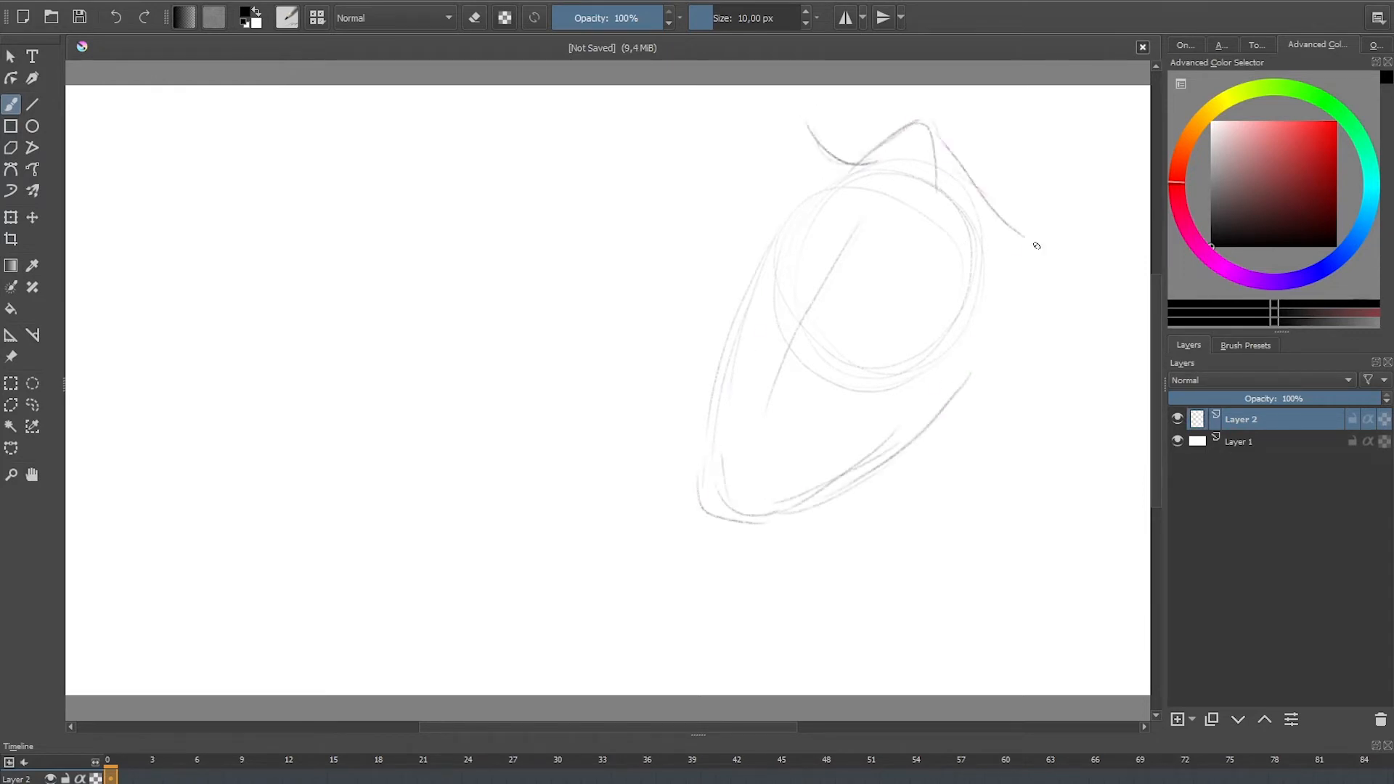
mouse_move(960, 178)
mouse_down()
mouse_move(1025, 245)
mouse_move(1001, 273)
mouse_move(998, 377)
mouse_up()
drag(1024, 291, 1002, 363)
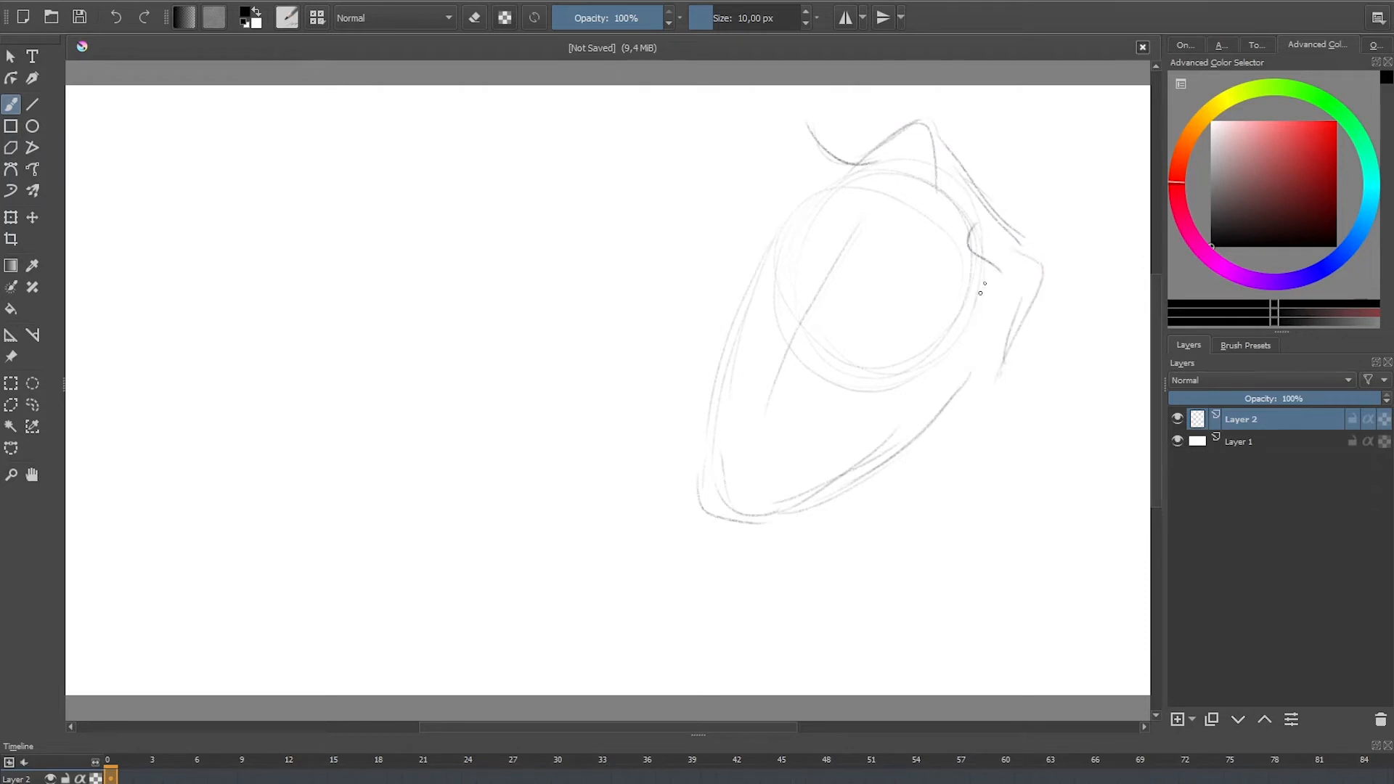
mouse_move(982, 289)
mouse_down()
mouse_move(966, 377)
mouse_move(923, 438)
mouse_move(1006, 430)
mouse_up()
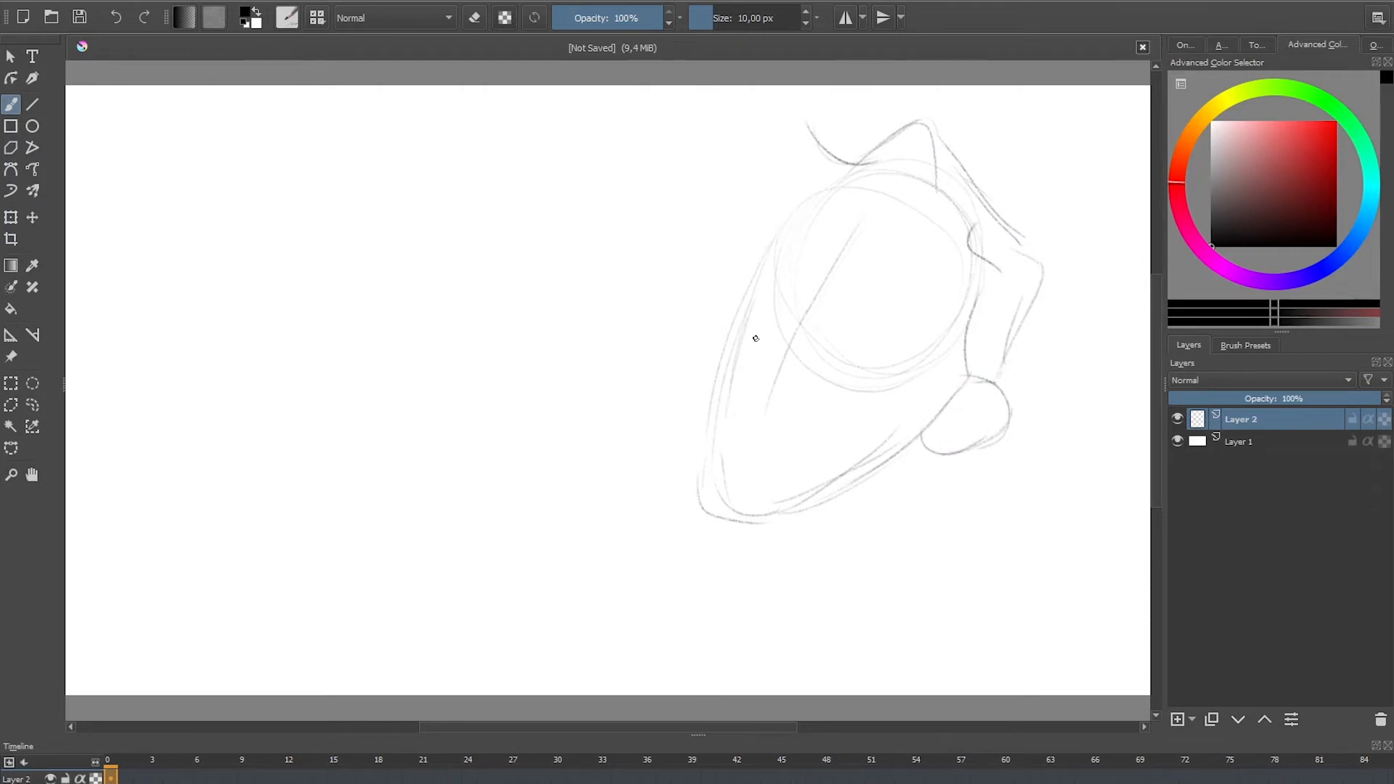
Step: Sketch the slanted eye guide line, the neck and both sloping shoulders of the tilted head
drag(751, 300, 885, 344)
drag(920, 444, 879, 579)
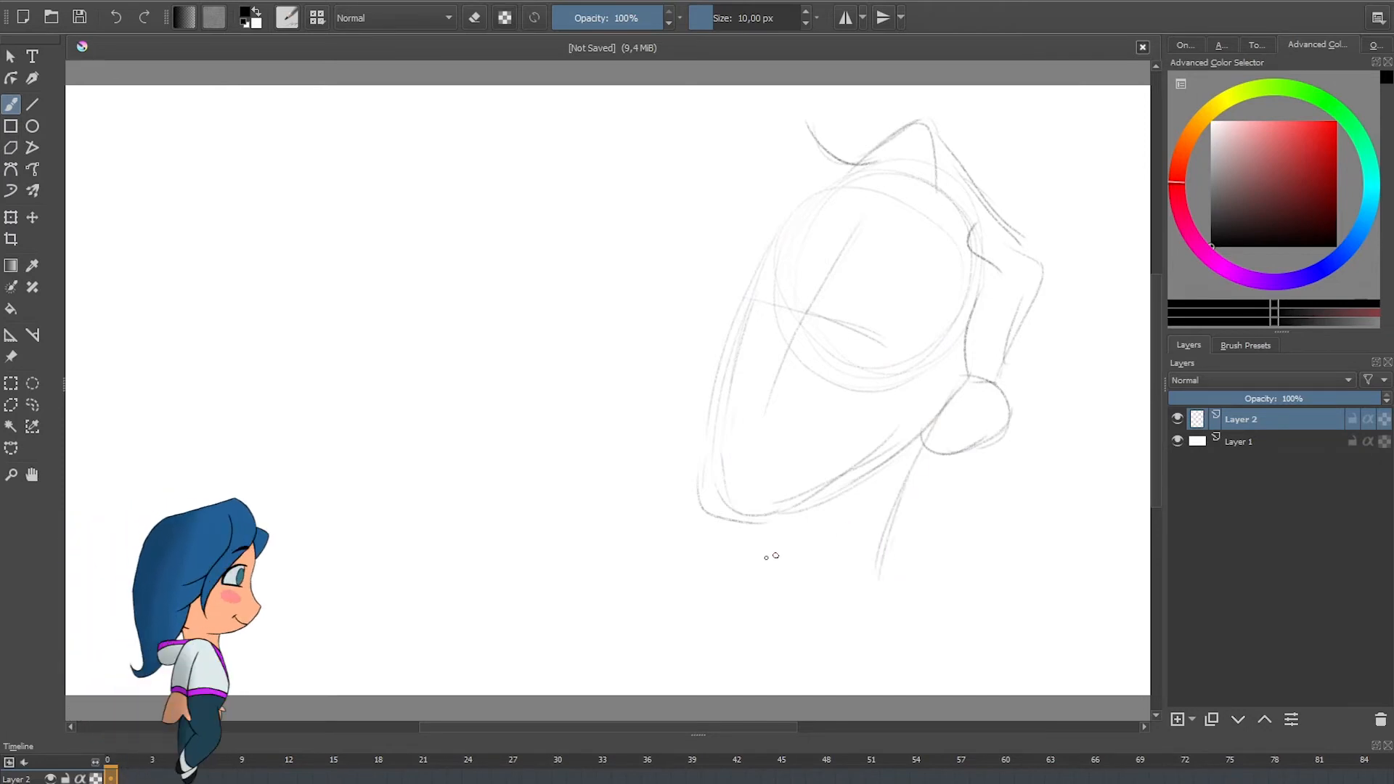
drag(763, 546, 777, 577)
drag(892, 539, 1031, 577)
drag(924, 561, 1020, 585)
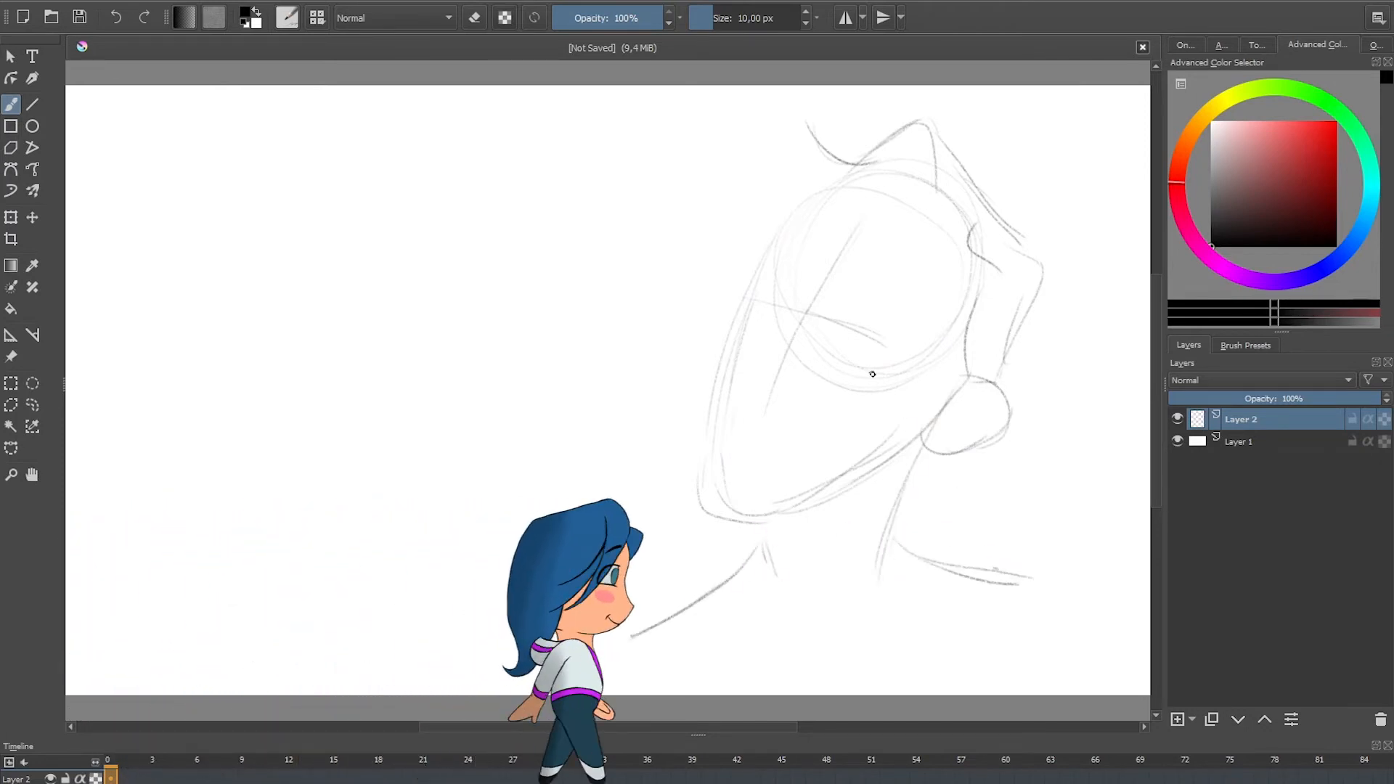
Step: Draw both thick arched eyebrows with dark hatching, plus a small crease mark at the temple
mouse_move(865, 256)
mouse_down()
mouse_move(857, 288)
mouse_move(906, 304)
mouse_move(927, 339)
mouse_up()
drag(917, 284, 926, 329)
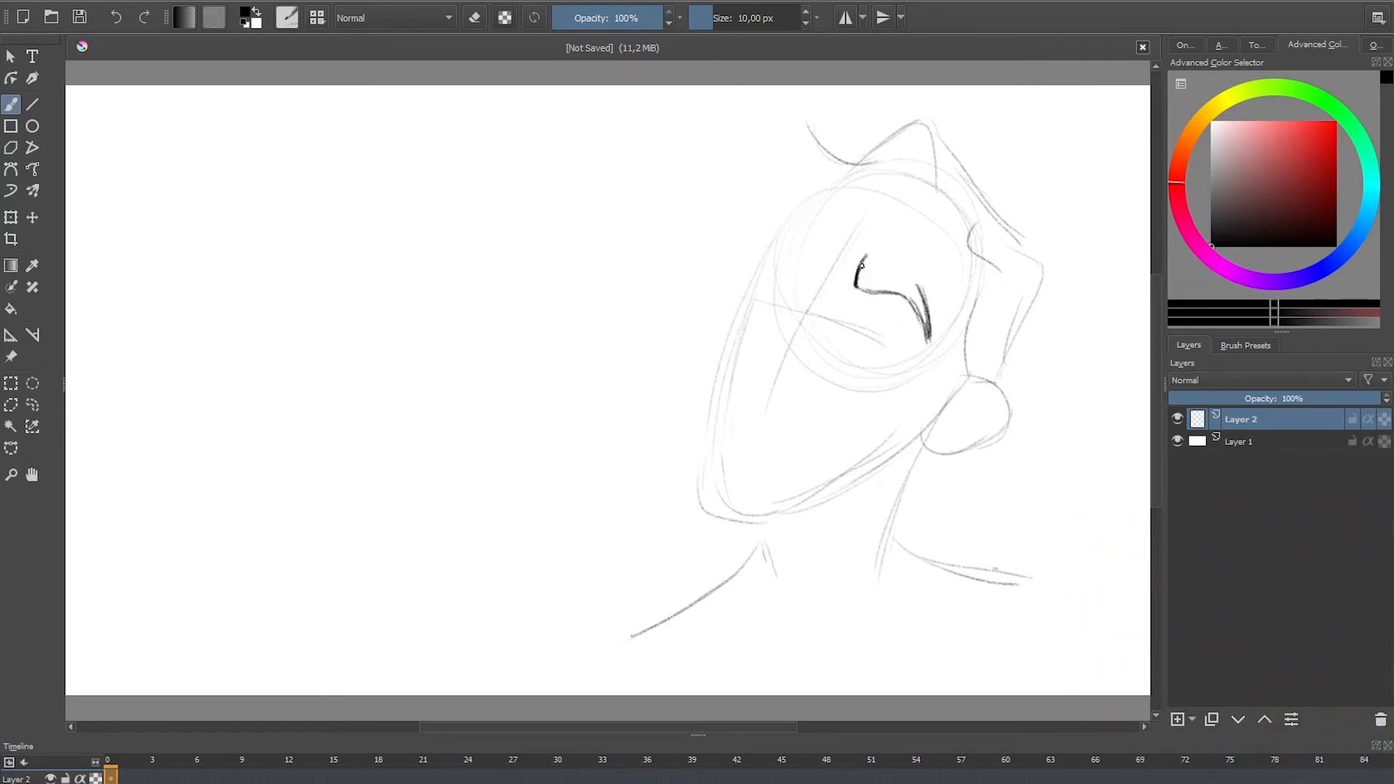
mouse_move(861, 266)
mouse_down()
mouse_move(926, 290)
mouse_move(917, 284)
mouse_move(938, 266)
mouse_up()
mouse_move(821, 240)
mouse_down()
mouse_move(804, 270)
mouse_move(771, 244)
mouse_move(763, 259)
mouse_move(918, 302)
mouse_up()
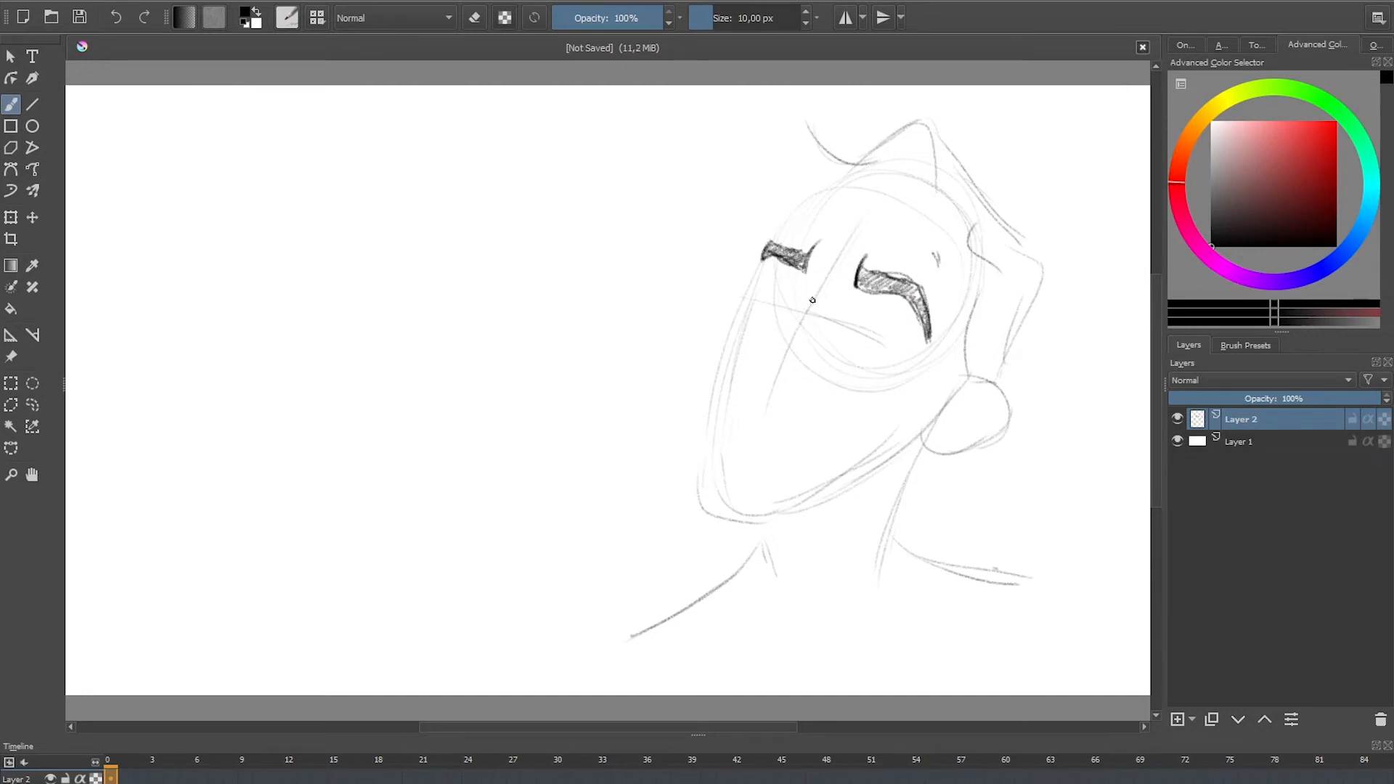
Step: Draw the nose tip and nostril, and both half-closed eyes beneath the eyebrows of the tilted head
mouse_move(814, 285)
mouse_down()
mouse_move(806, 349)
mouse_move(775, 375)
mouse_up()
mouse_move(799, 375)
mouse_down()
mouse_move(817, 372)
mouse_move(806, 393)
mouse_move(819, 383)
mouse_up()
mouse_move(846, 289)
mouse_down()
mouse_move(835, 354)
mouse_move(865, 376)
mouse_move(899, 364)
mouse_up()
mouse_move(790, 325)
mouse_down()
mouse_move(754, 342)
mouse_move(775, 313)
mouse_move(912, 357)
mouse_up()
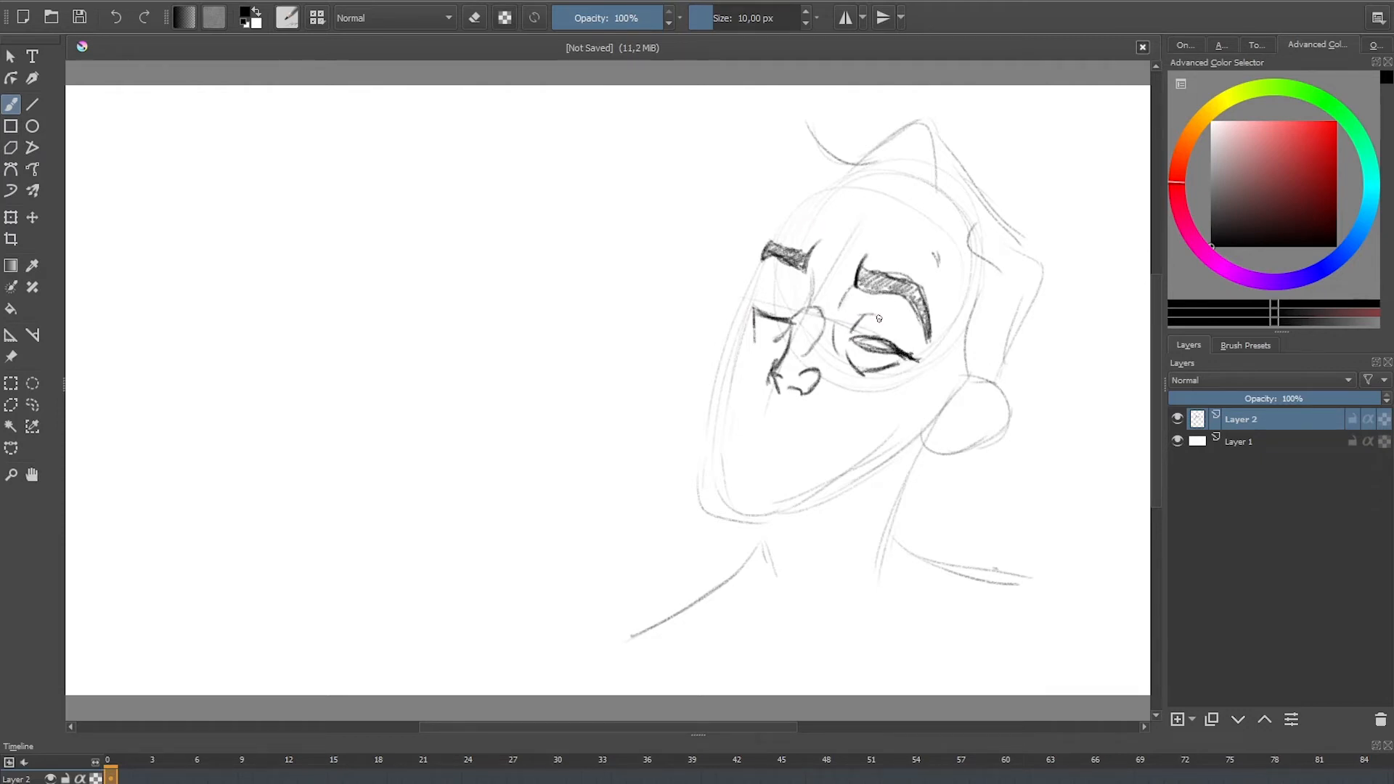
Step: Draw the upper eyelids and dark irises of both eyes, plus the brow and forehead contour on the far side
mouse_move(865, 328)
mouse_down()
mouse_move(899, 320)
mouse_move(916, 361)
mouse_up()
mouse_move(769, 291)
mouse_down()
mouse_move(803, 306)
mouse_move(777, 283)
mouse_move(760, 302)
mouse_move(799, 311)
mouse_move(756, 303)
mouse_up()
drag(765, 247, 846, 174)
drag(784, 225, 843, 177)
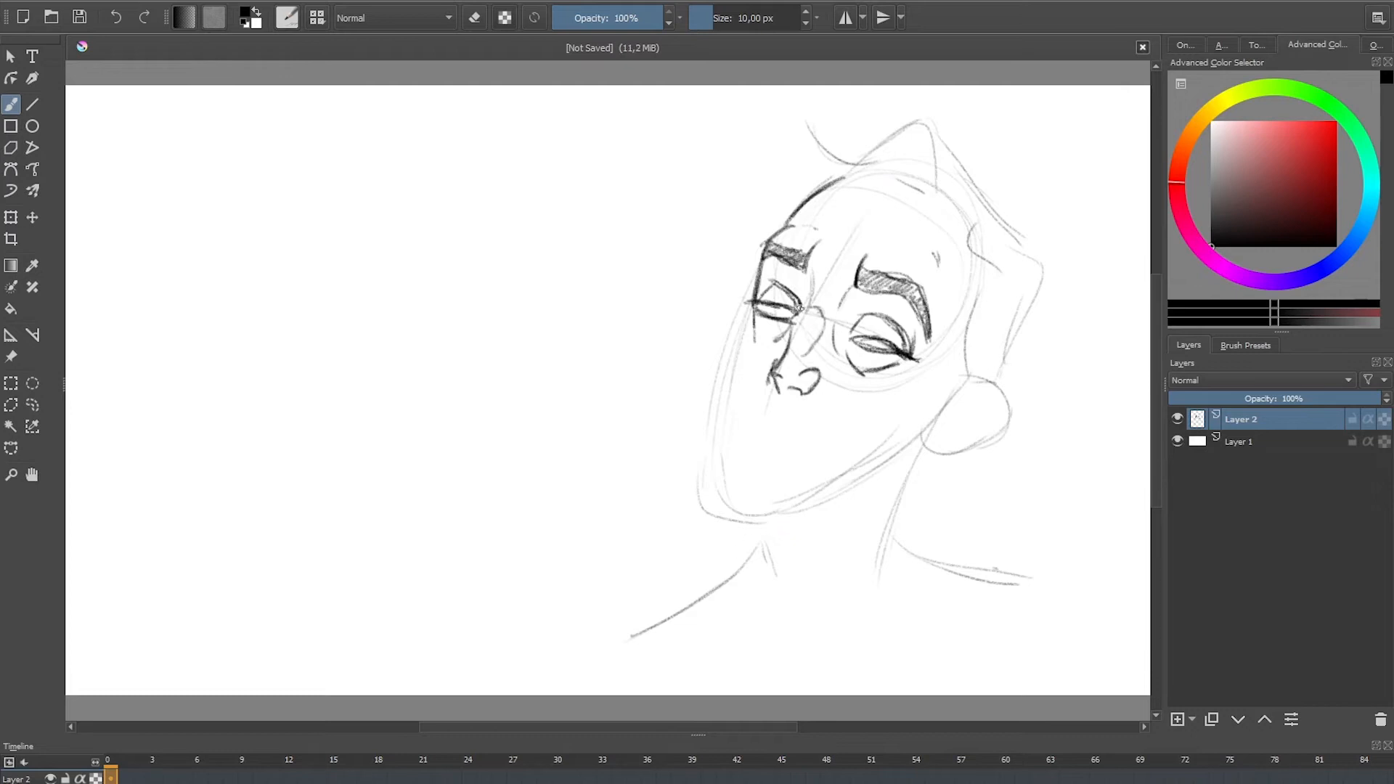
drag(862, 337, 860, 345)
drag(776, 305, 786, 308)
Step: Draw the smile folds beside the nose and darken the jawline and rounded chin of the tilted head
drag(774, 361, 720, 395)
mouse_move(828, 369)
mouse_down()
mouse_move(857, 442)
mouse_move(831, 499)
mouse_move(936, 414)
mouse_move(841, 491)
mouse_move(917, 452)
mouse_up()
drag(936, 405, 900, 469)
drag(868, 429, 834, 491)
drag(869, 404, 824, 503)
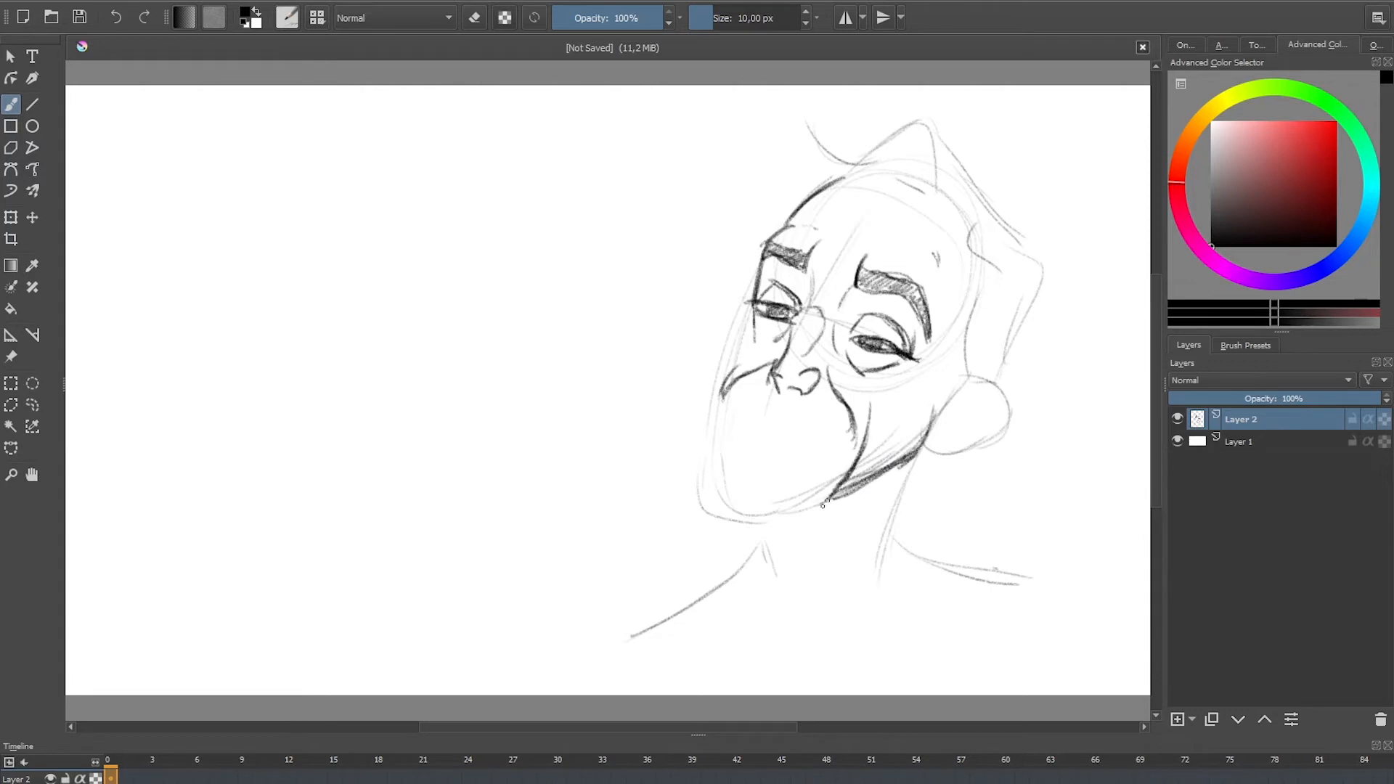
drag(723, 392, 717, 439)
mouse_move(716, 444)
mouse_down()
mouse_move(735, 518)
mouse_move(845, 494)
mouse_move(712, 505)
mouse_move(778, 502)
mouse_up()
Step: Draw a two-lobed moustache under the nose and fill it with dark hatching
drag(792, 395, 849, 411)
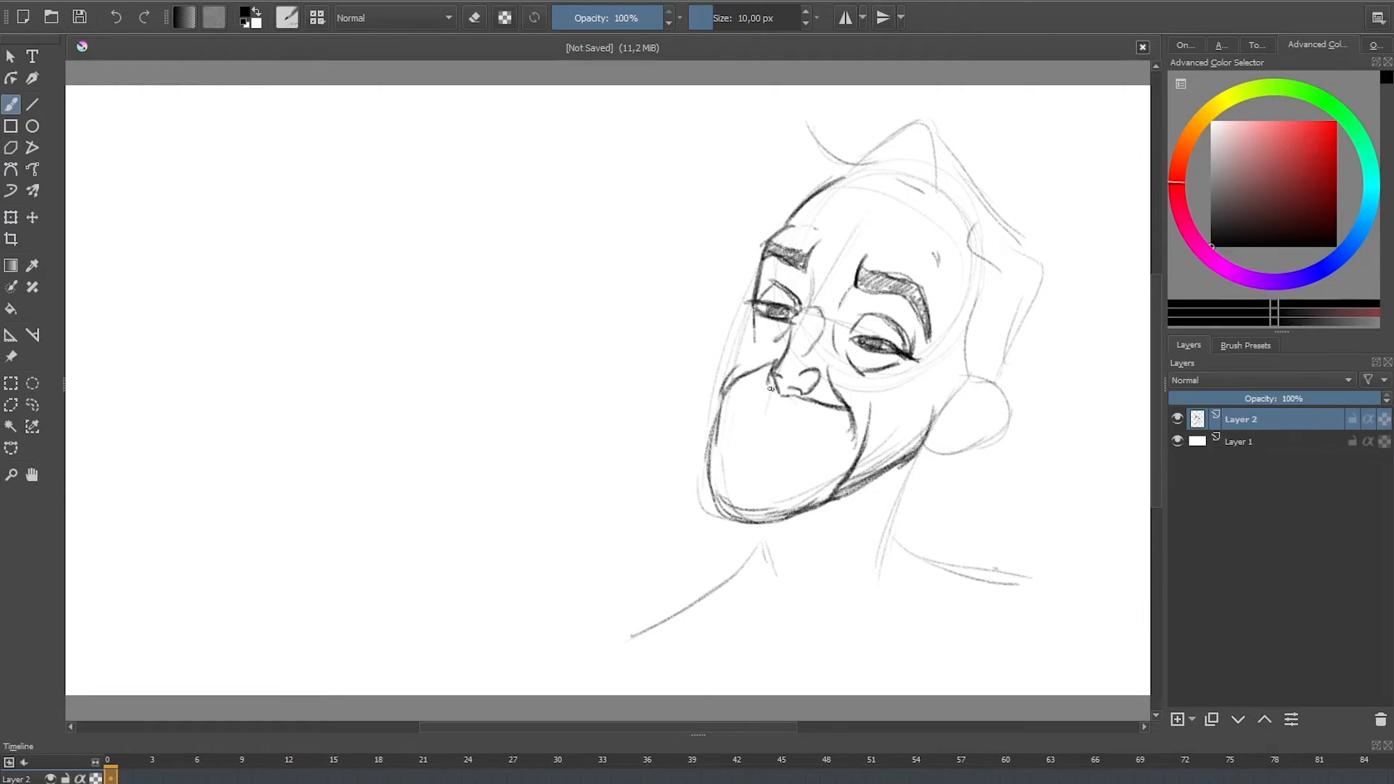
mouse_move(771, 389)
mouse_down()
mouse_move(756, 414)
mouse_move(776, 415)
mouse_move(778, 400)
mouse_move(781, 423)
mouse_move(821, 423)
mouse_move(848, 415)
mouse_up()
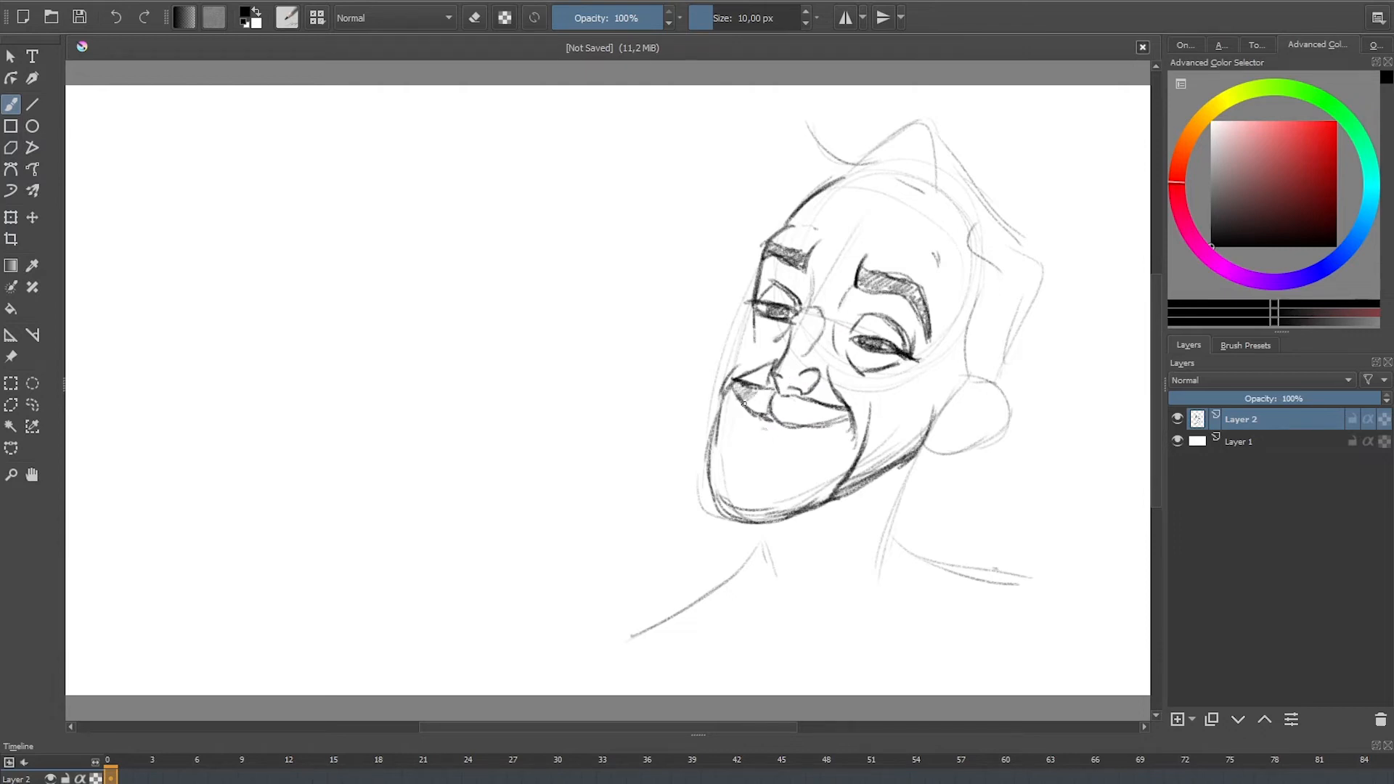
mouse_move(744, 404)
mouse_down()
mouse_move(806, 402)
mouse_move(794, 426)
mouse_move(846, 415)
mouse_up()
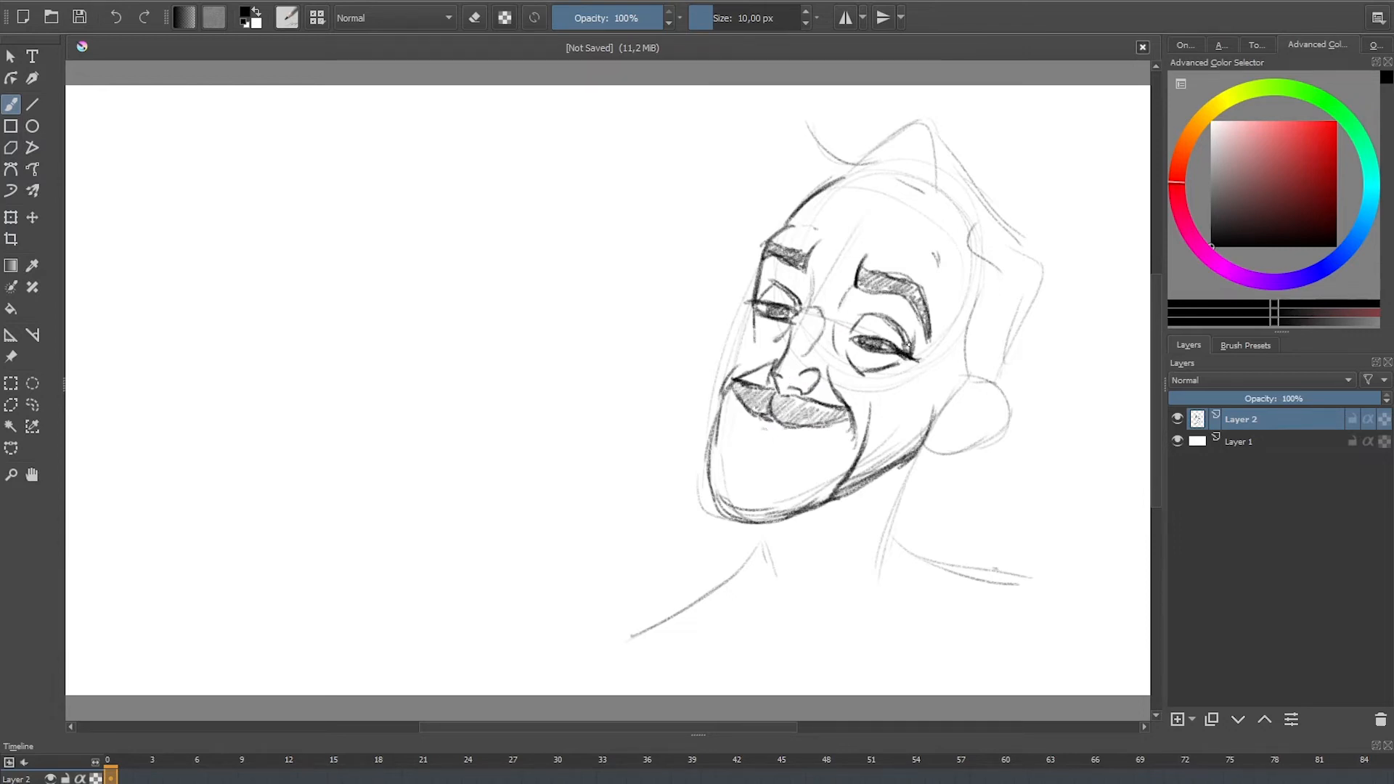
drag(921, 392, 893, 428)
key(ctrl+z)
key(ctrl+z)
Step: Draw the cheekbone crease, the ear outline with its inner folds, and the contour of the far cheek
drag(922, 387, 887, 426)
mouse_move(966, 375)
mouse_down()
mouse_move(1010, 391)
mouse_move(1006, 406)
mouse_move(936, 443)
mouse_move(996, 437)
mouse_move(952, 452)
mouse_move(980, 446)
mouse_move(923, 441)
mouse_move(959, 431)
mouse_up()
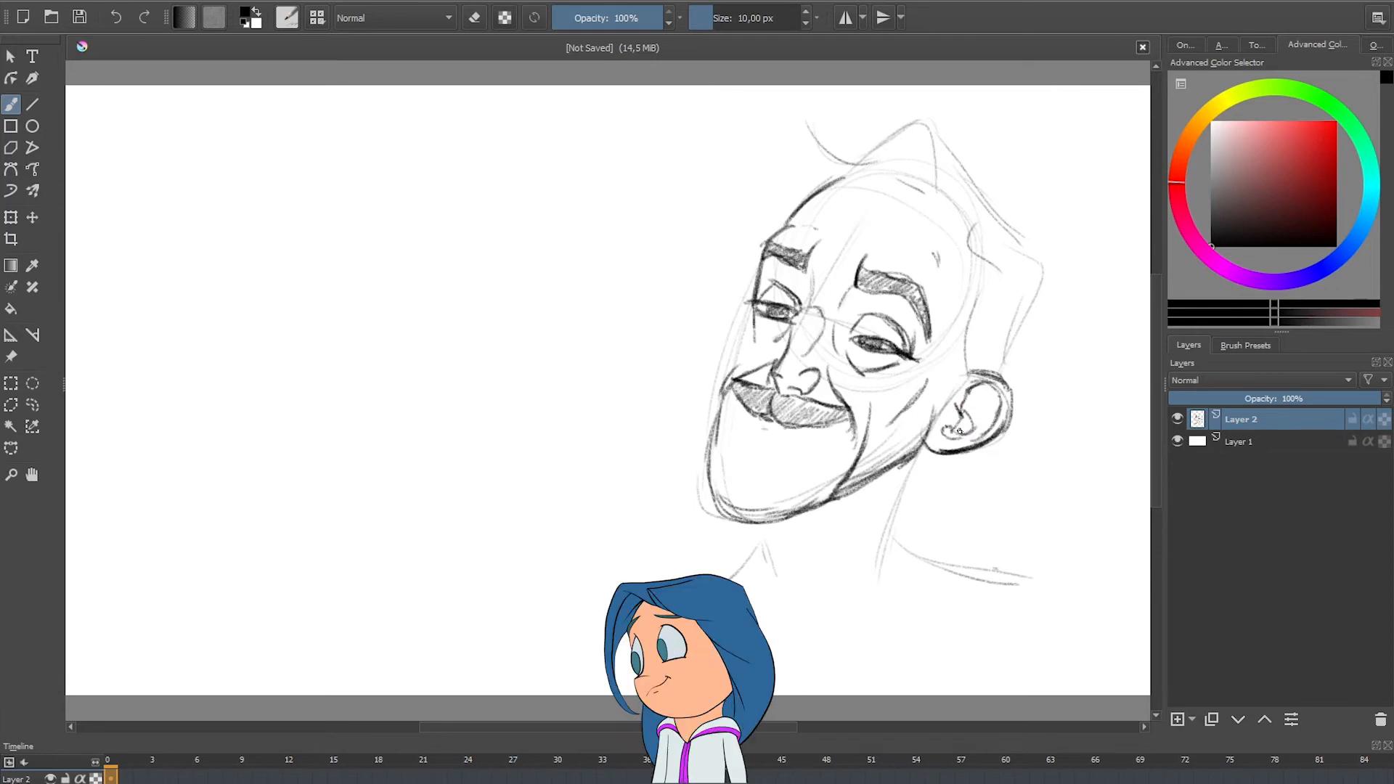
drag(982, 381, 977, 404)
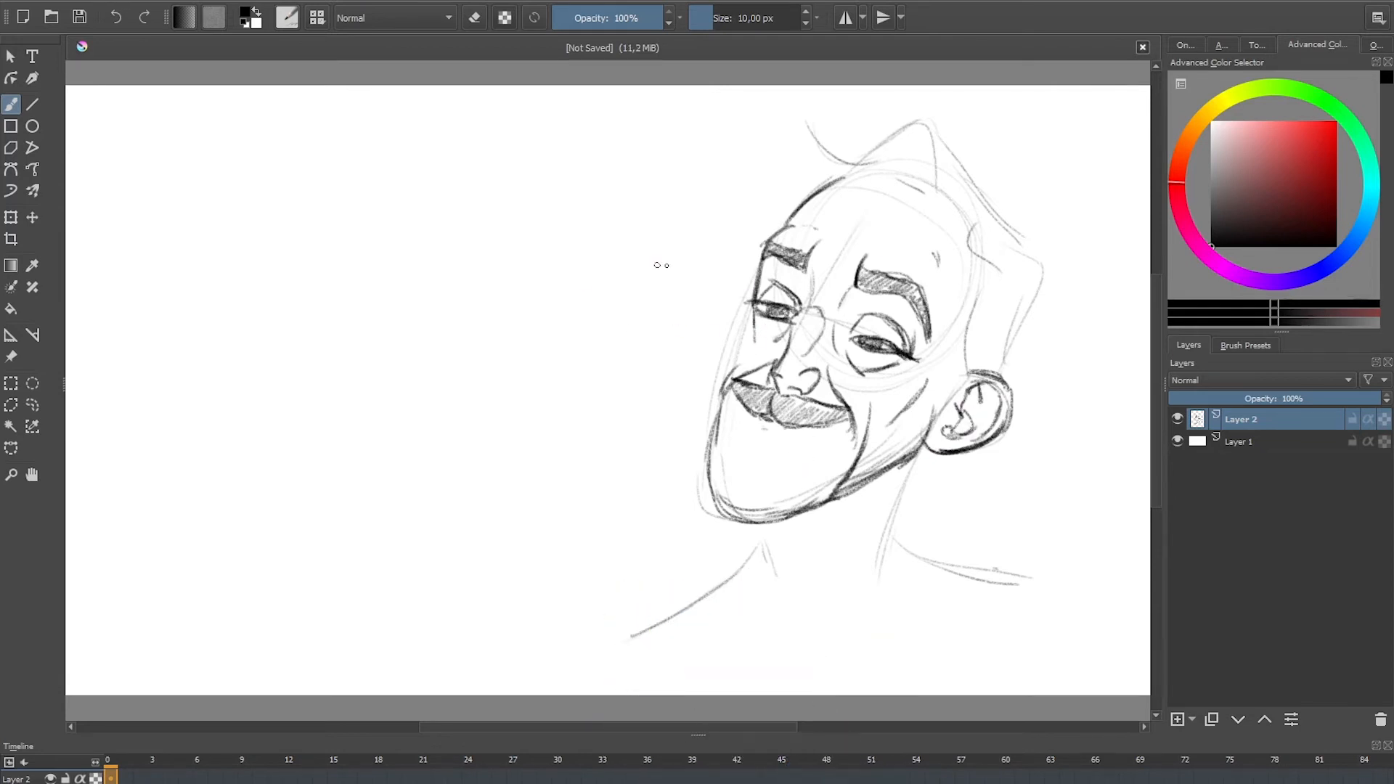
mouse_move(756, 305)
mouse_down()
mouse_move(726, 378)
mouse_move(741, 361)
mouse_up()
Step: Draw the curled front tuft of hair above the forehead with inner strand lines
drag(930, 140, 932, 189)
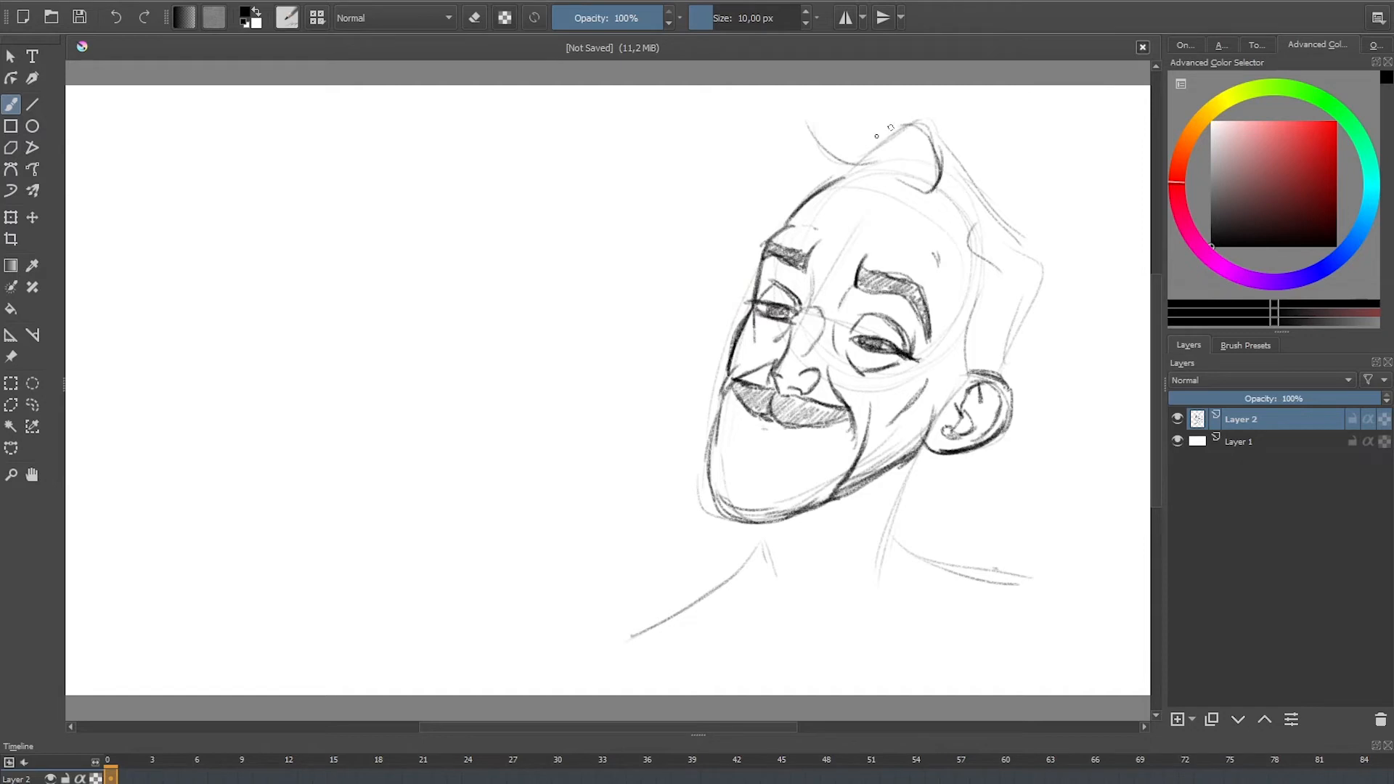
mouse_move(873, 137)
mouse_down()
mouse_move(929, 128)
mouse_move(931, 187)
mouse_up()
mouse_move(892, 144)
mouse_down()
mouse_move(910, 186)
mouse_move(928, 189)
mouse_up()
Step: Draw the hairline across the forehead and the wavy side hair down to the ear, with strand lines inside
mouse_move(835, 180)
mouse_down()
mouse_move(905, 177)
mouse_move(960, 212)
mouse_move(968, 251)
mouse_move(1029, 253)
mouse_move(1049, 318)
mouse_up()
drag(971, 253, 1035, 267)
drag(966, 260, 1040, 286)
drag(966, 232, 989, 298)
mouse_move(989, 298)
mouse_down()
mouse_move(968, 363)
mouse_move(989, 320)
mouse_move(986, 354)
mouse_up()
mouse_move(1026, 308)
mouse_down()
mouse_move(1016, 344)
mouse_move(1048, 302)
mouse_move(999, 374)
mouse_move(967, 339)
mouse_up()
drag(980, 292, 971, 337)
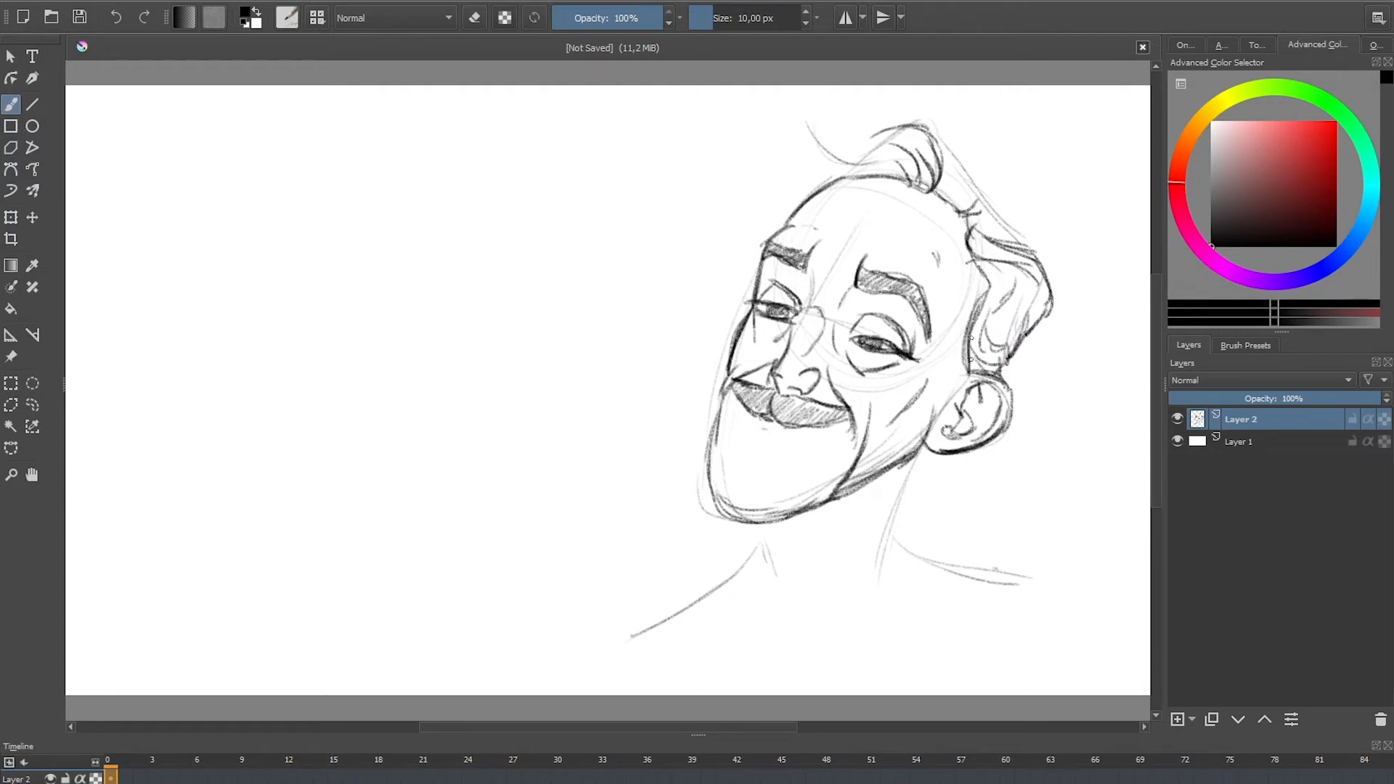
Step: Outline the swept-up top hair with a loose front strand, the wavy back edge and a pointed tuft on the far side
drag(934, 112, 957, 177)
mouse_move(874, 117)
mouse_down()
mouse_move(845, 148)
mouse_move(936, 109)
mouse_move(830, 163)
mouse_up()
drag(791, 118, 824, 146)
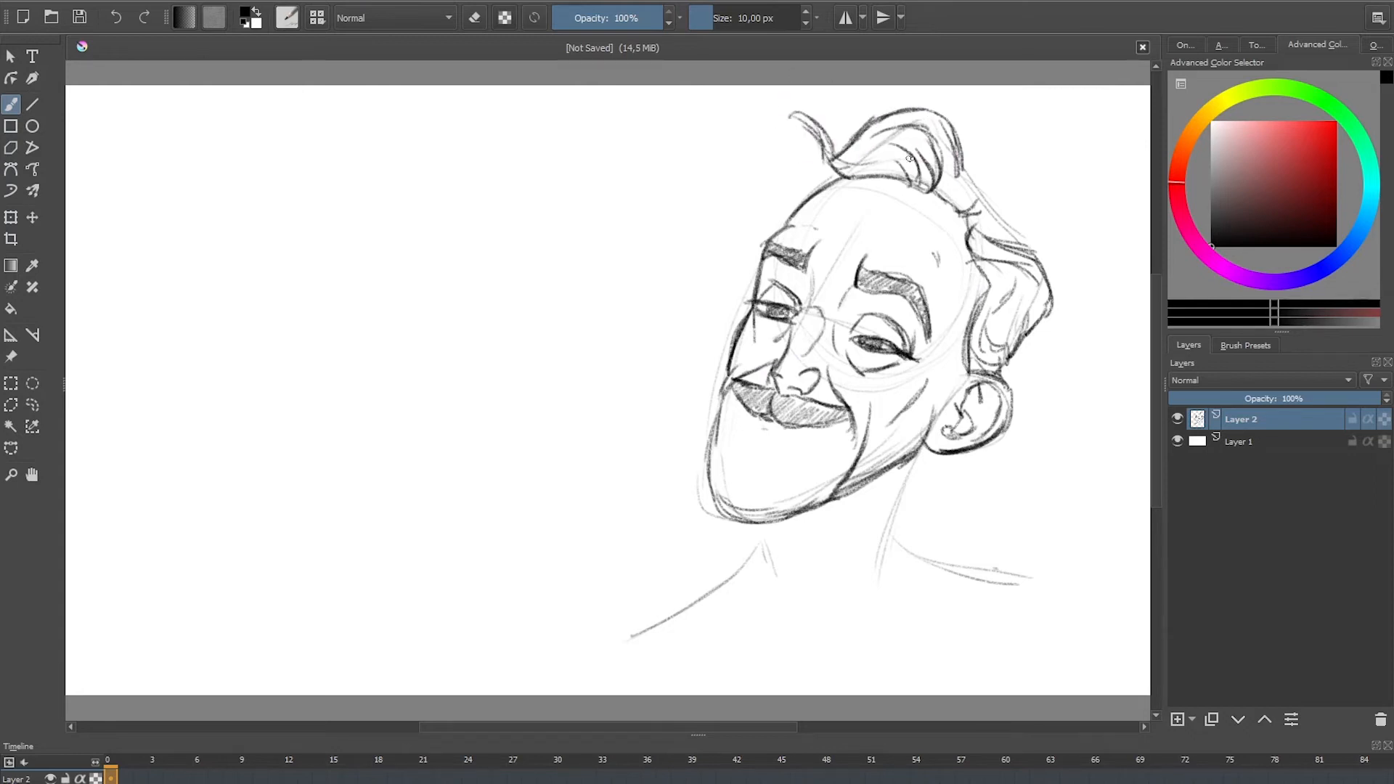
drag(970, 174, 1013, 220)
mouse_move(833, 180)
mouse_down()
mouse_move(778, 178)
mouse_move(792, 212)
mouse_up()
Step: Darken both sides of the neck and both sloping shoulder lines
drag(932, 444, 886, 569)
mouse_move(772, 570)
mouse_down()
mouse_move(755, 526)
mouse_move(772, 572)
mouse_move(629, 627)
mouse_up()
drag(726, 574, 626, 631)
mouse_move(893, 543)
mouse_down()
mouse_move(915, 566)
mouse_move(1028, 579)
mouse_up()
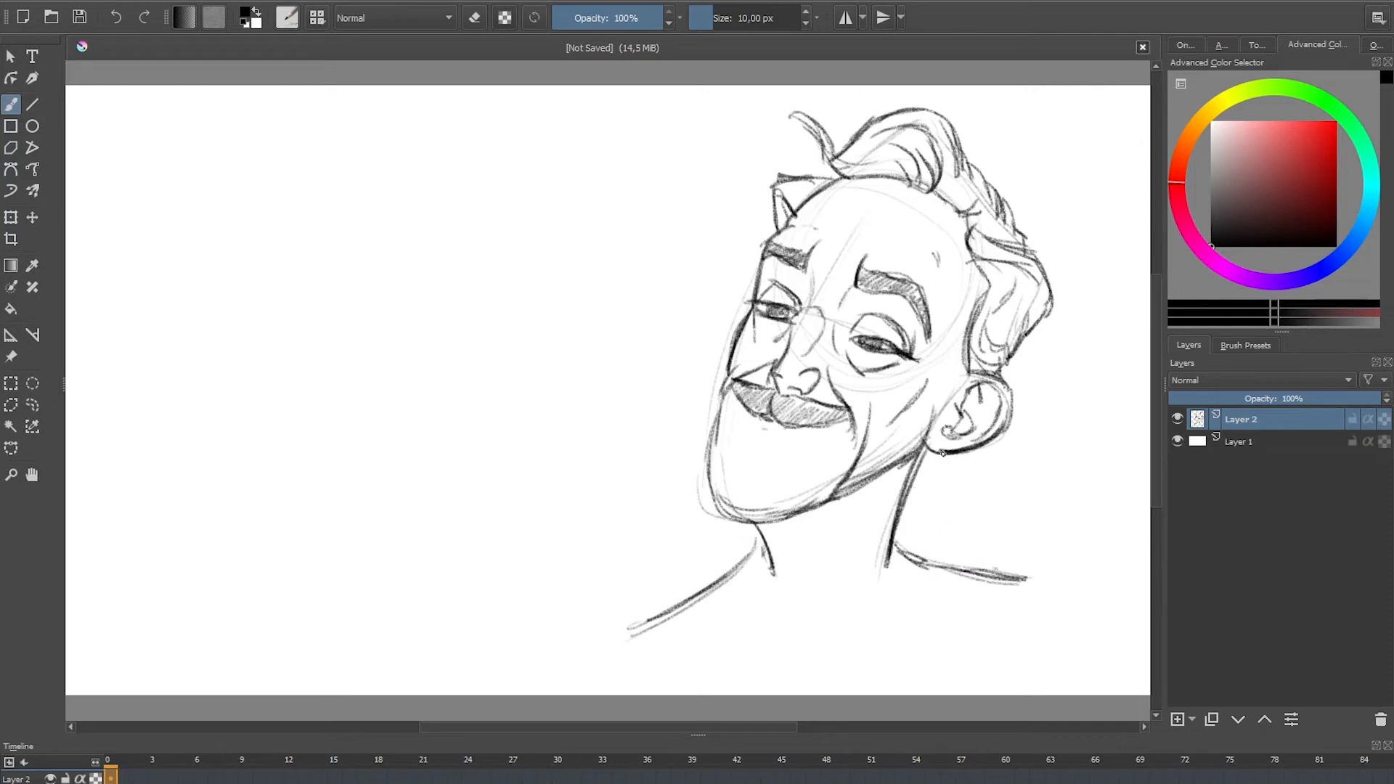
Step: Add jagged hair tufts behind the neck and shade the inside of the ear
mouse_move(943, 454)
mouse_down()
mouse_move(935, 502)
mouse_move(928, 463)
mouse_move(928, 520)
mouse_move(917, 492)
mouse_move(908, 541)
mouse_up()
mouse_move(913, 493)
mouse_down()
mouse_move(902, 539)
mouse_move(921, 528)
mouse_up()
drag(941, 464, 933, 509)
drag(948, 469, 941, 502)
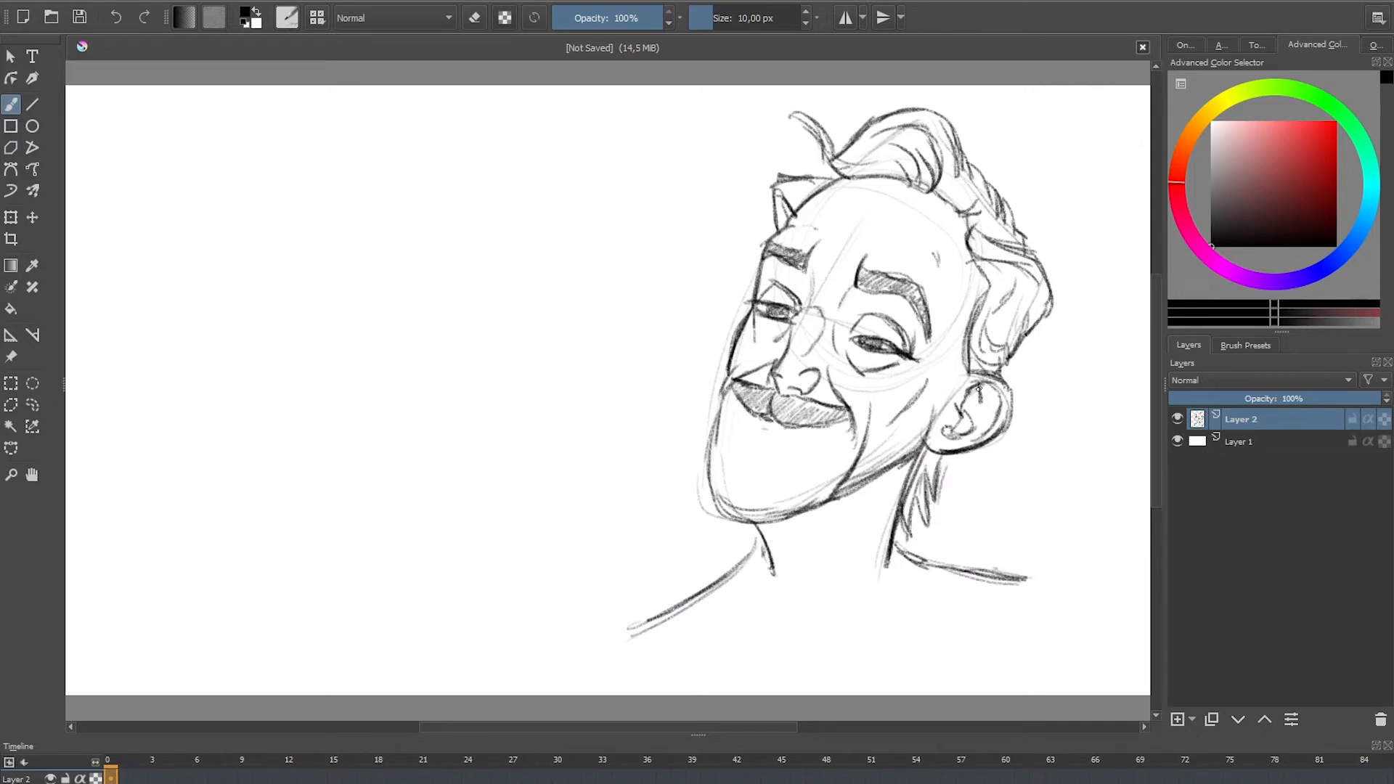
drag(979, 390, 960, 404)
mouse_move(1003, 391)
mouse_down()
mouse_move(970, 397)
mouse_move(952, 436)
mouse_up()
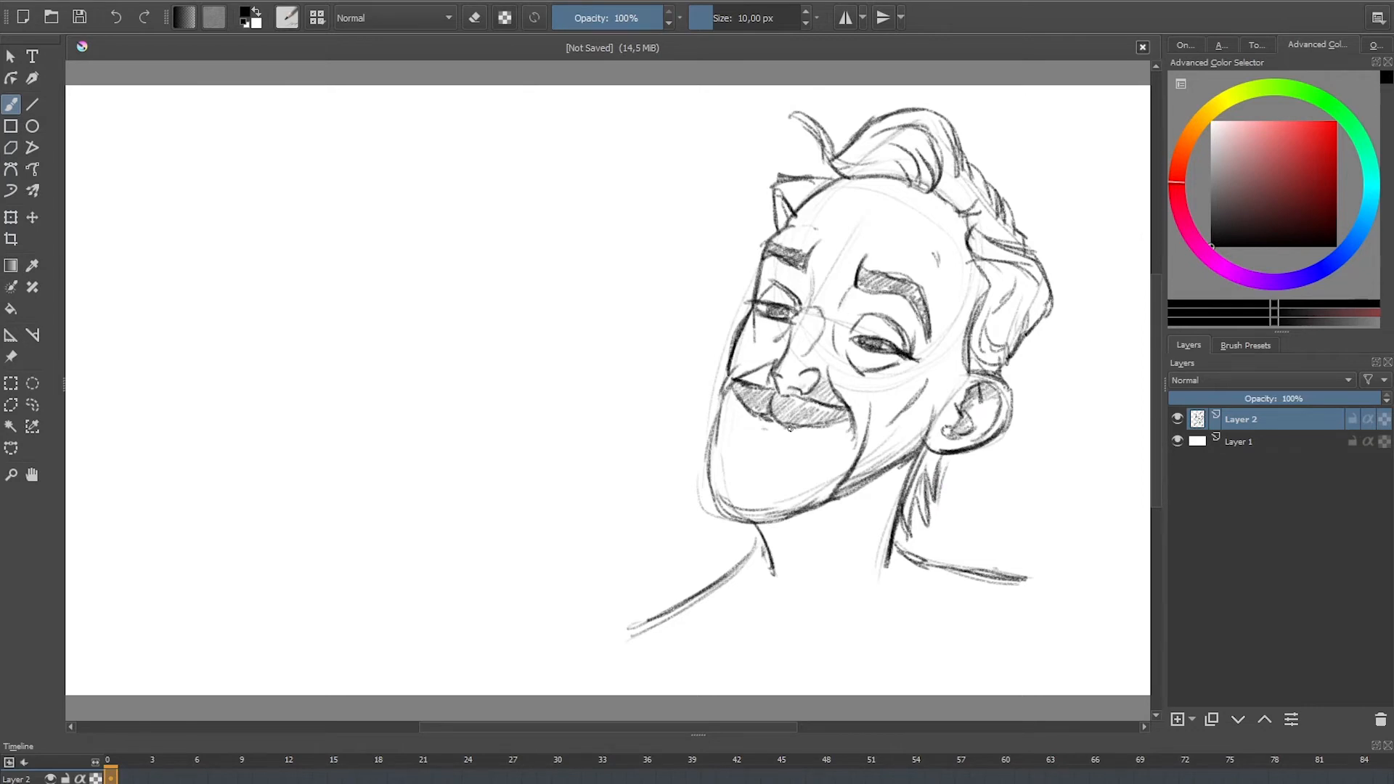
Step: With a broad shading pencil enlarged to about 79 px, hatch light tone over the forehead, the far eye area and the nose bridge
click(1246, 345)
click(1353, 495)
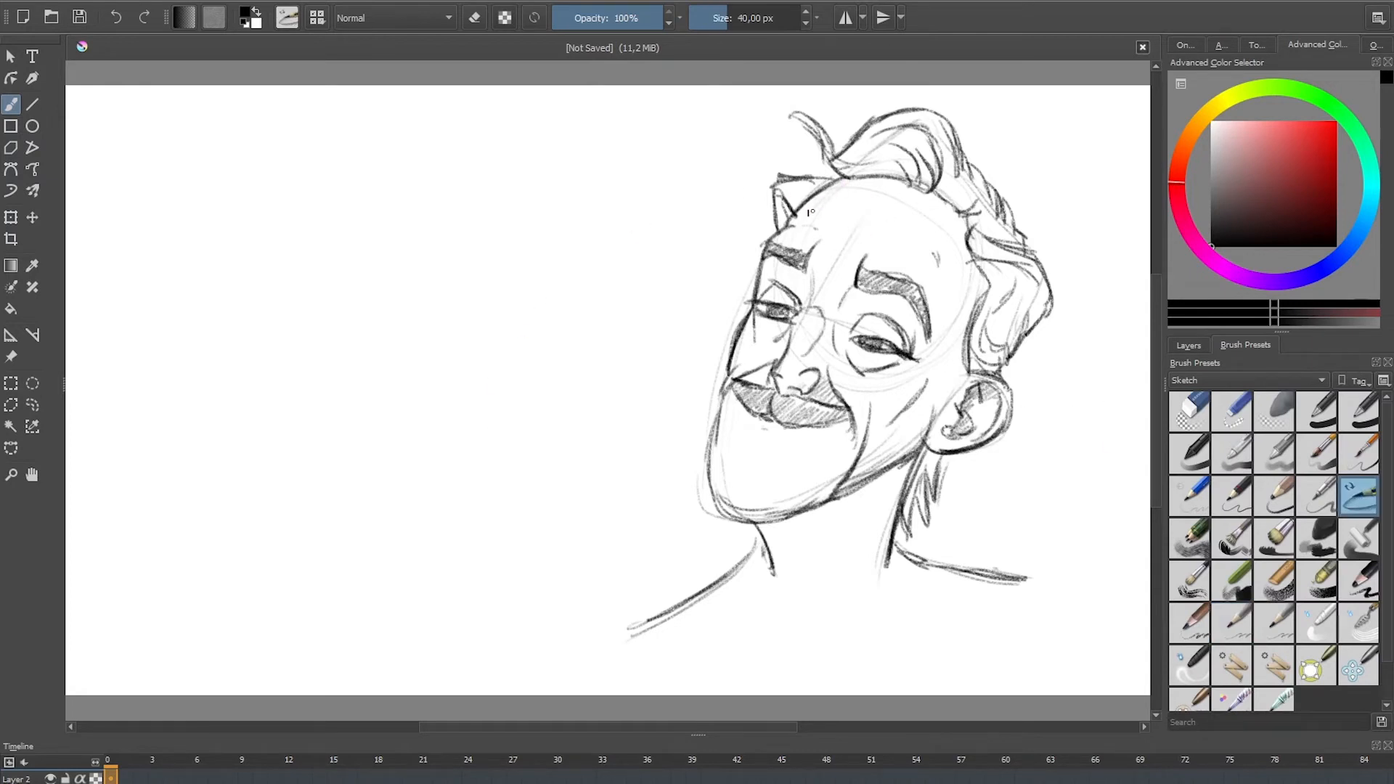
mouse_move(811, 212)
mouse_down()
mouse_move(837, 234)
mouse_move(853, 180)
mouse_move(791, 245)
mouse_move(907, 197)
mouse_move(867, 266)
mouse_move(958, 231)
mouse_move(915, 305)
mouse_move(817, 290)
mouse_move(874, 296)
mouse_move(842, 327)
mouse_move(842, 348)
mouse_move(864, 321)
mouse_move(905, 345)
mouse_up()
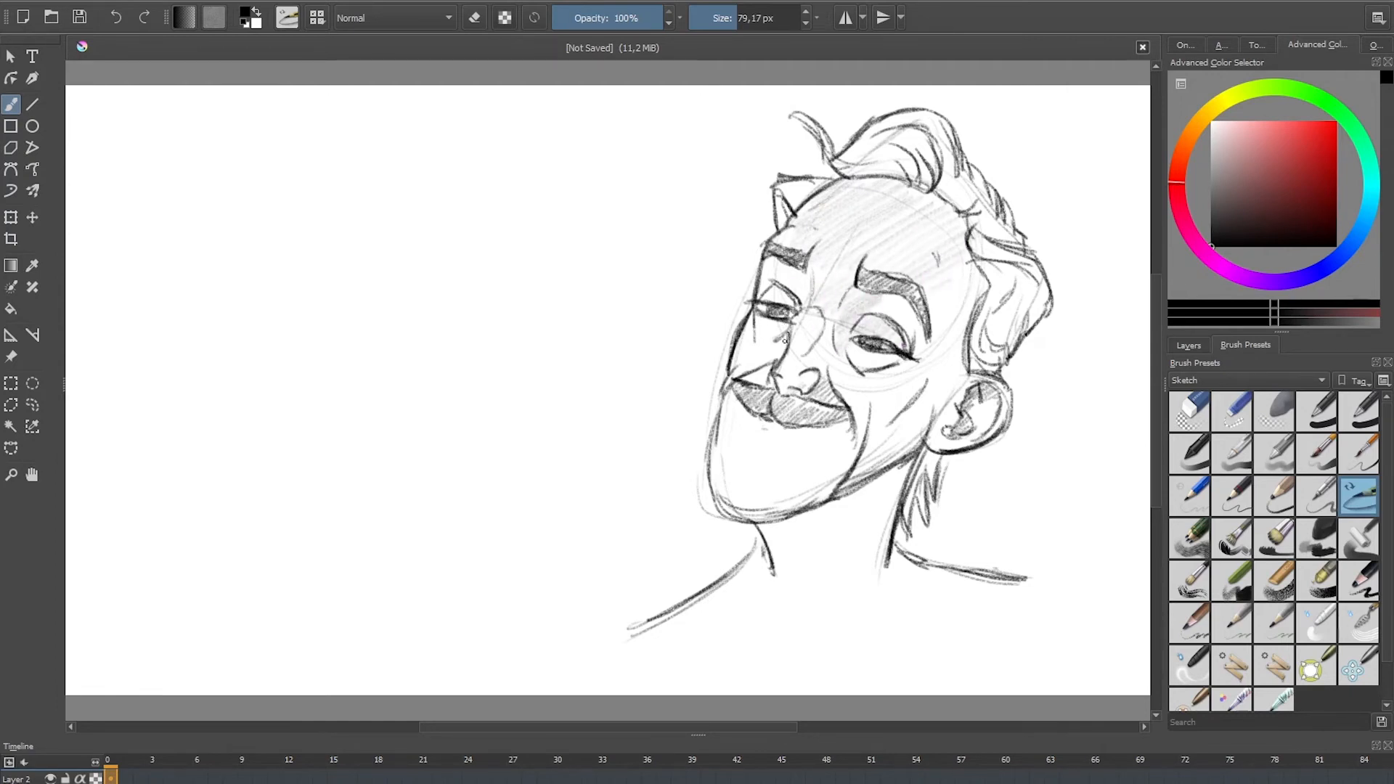
mouse_move(785, 337)
mouse_down()
mouse_move(821, 324)
mouse_move(796, 285)
mouse_move(761, 284)
mouse_up()
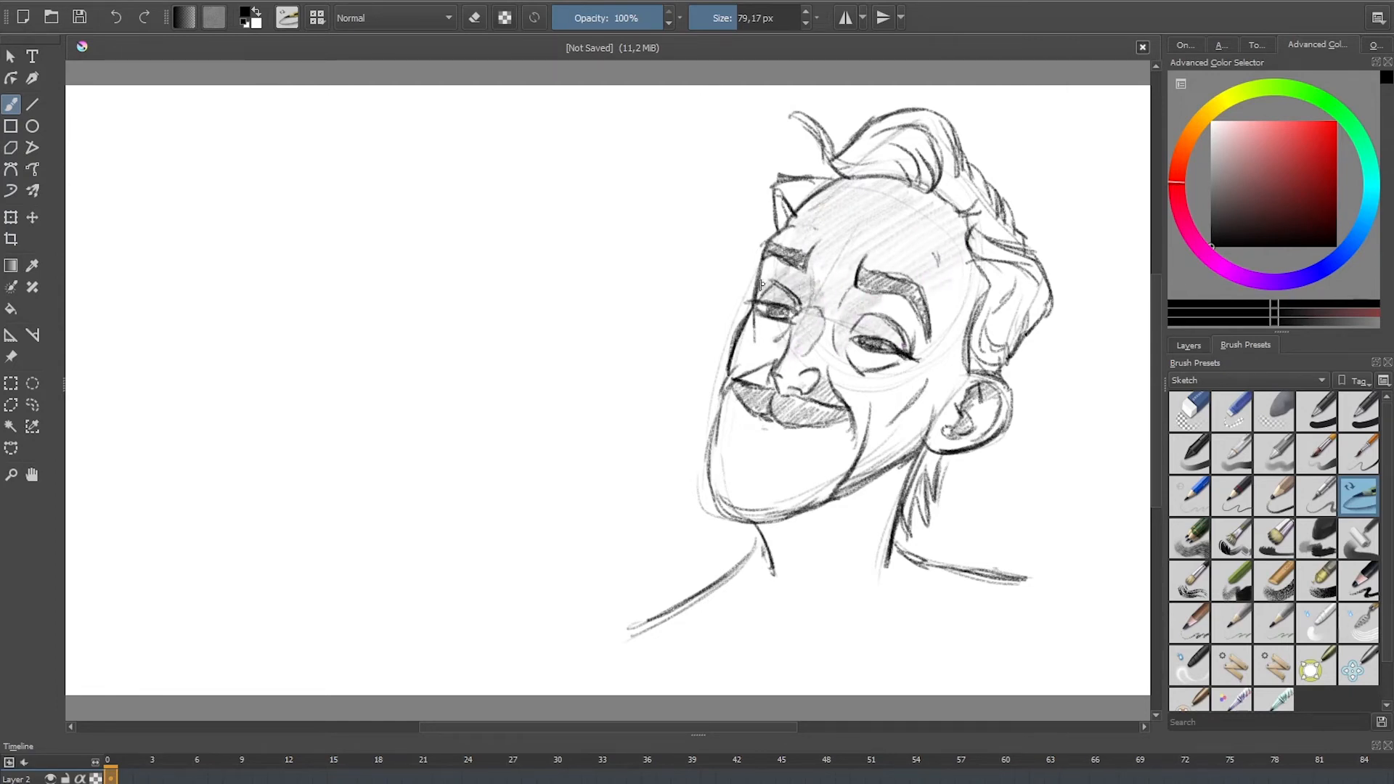
Step: Hatch light shading inside the swept-up hair, across the chin below the moustache and down the neck
mouse_move(854, 160)
mouse_down()
mouse_move(903, 160)
mouse_move(968, 242)
mouse_move(1005, 249)
mouse_up()
mouse_move(841, 425)
mouse_down()
mouse_move(719, 499)
mouse_move(774, 428)
mouse_move(708, 470)
mouse_move(753, 379)
mouse_move(745, 457)
mouse_up()
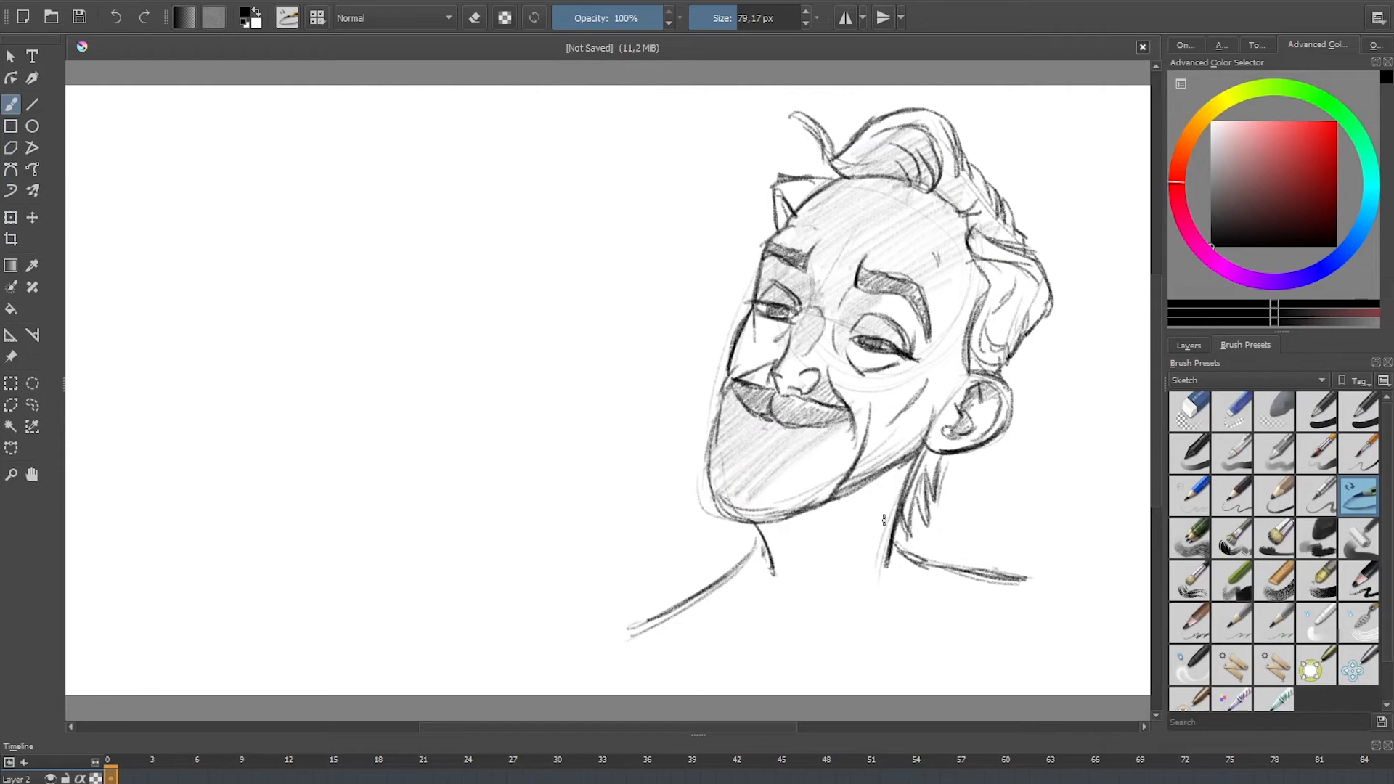
mouse_move(884, 520)
mouse_down()
mouse_move(834, 575)
mouse_move(899, 496)
mouse_move(842, 518)
mouse_move(855, 556)
mouse_move(804, 594)
mouse_move(845, 532)
mouse_move(762, 607)
mouse_move(806, 525)
mouse_move(737, 586)
mouse_move(920, 462)
mouse_up()
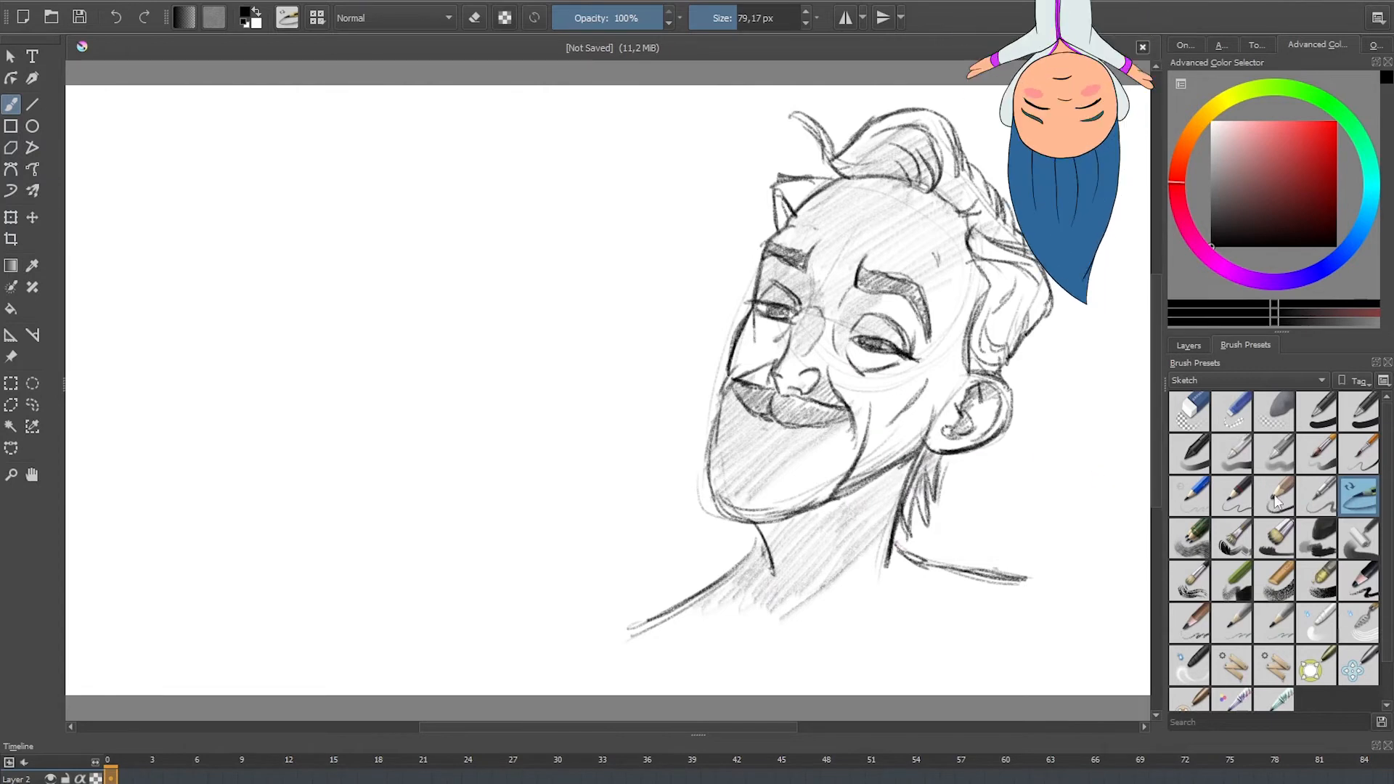
Step: Choose a 10 px sketch pencil, then move the shaded head to the canvas's upper-left corner and scale it down
click(1240, 622)
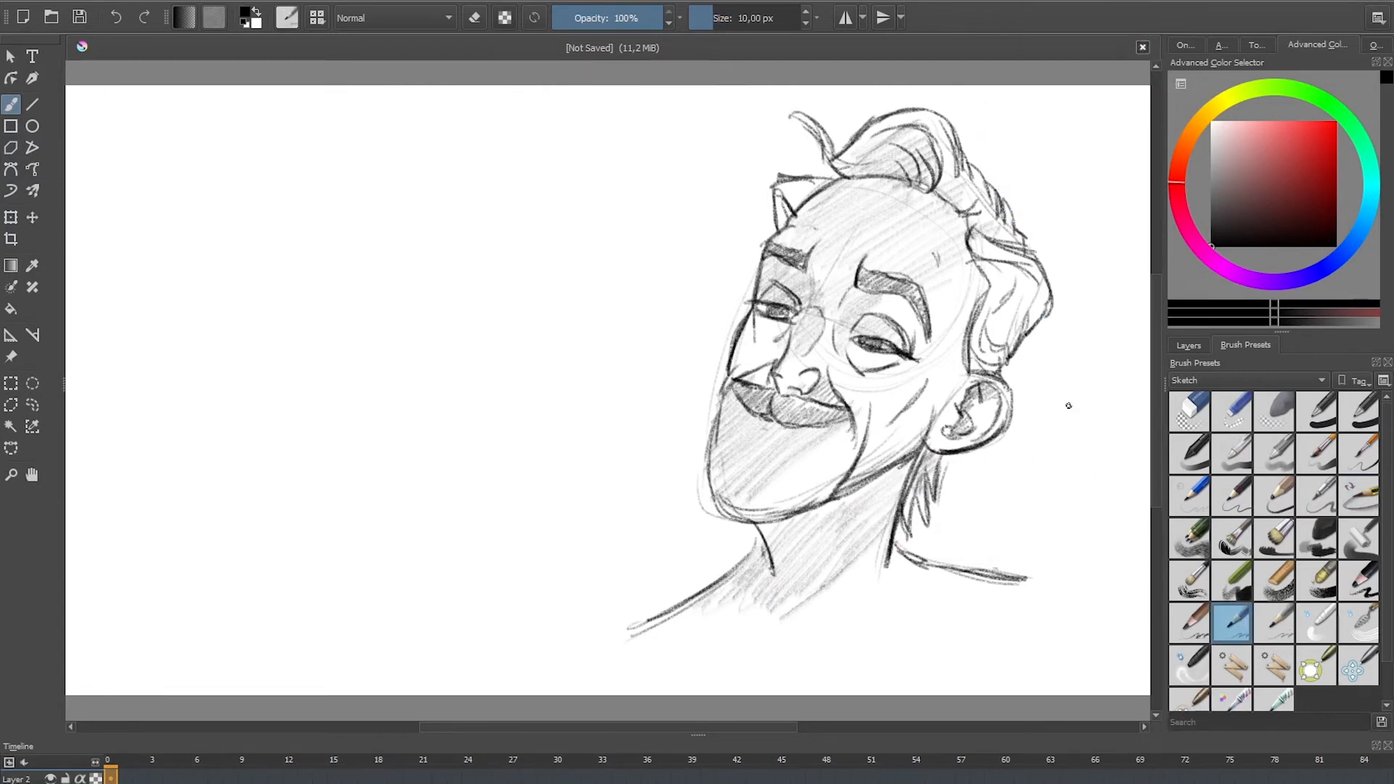
click(12, 219)
mouse_move(950, 271)
mouse_down()
mouse_move(864, 292)
mouse_move(339, 255)
mouse_move(370, 251)
mouse_up()
drag(466, 90, 283, 314)
drag(258, 430, 291, 214)
key(Return)
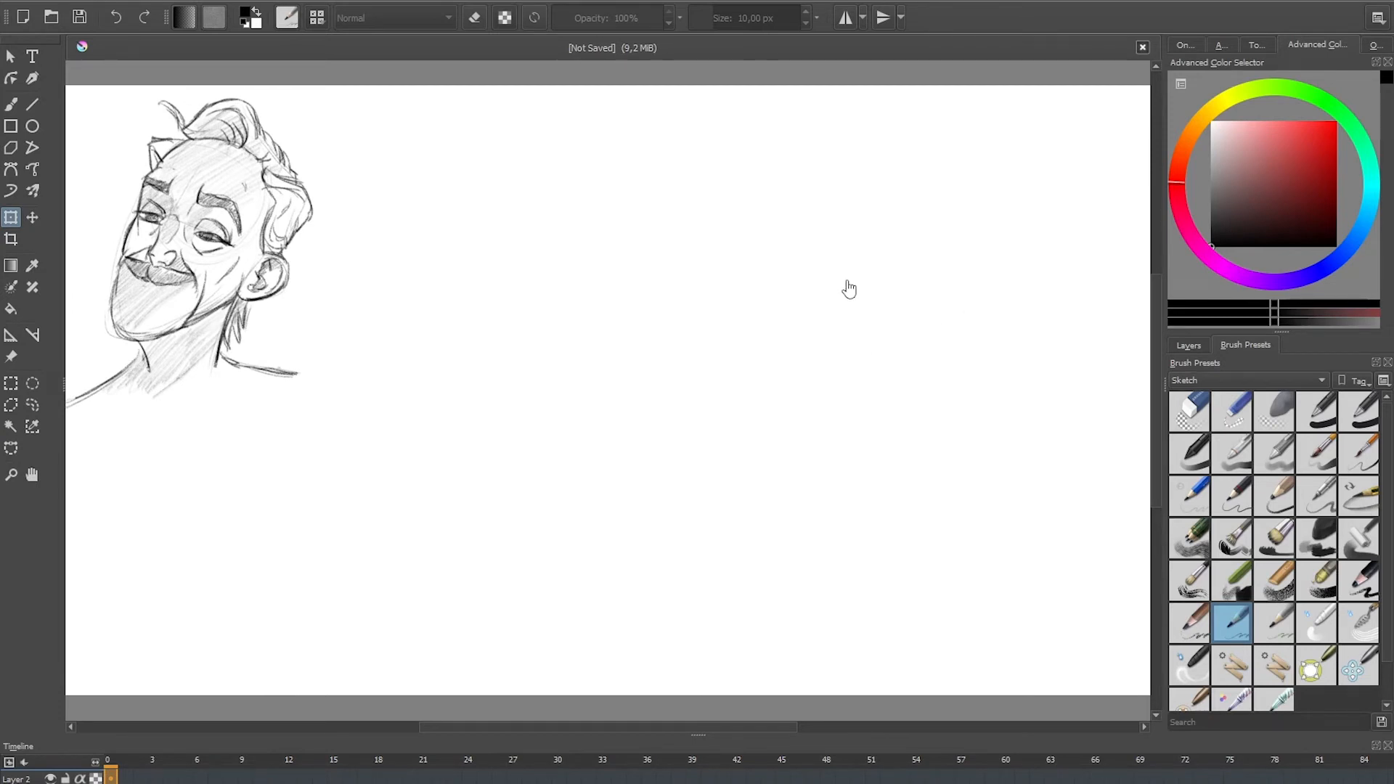
Step: Sketch a loose skull circle in the empty right half of the canvas with a tilted centre line and a curved eye line
key(b)
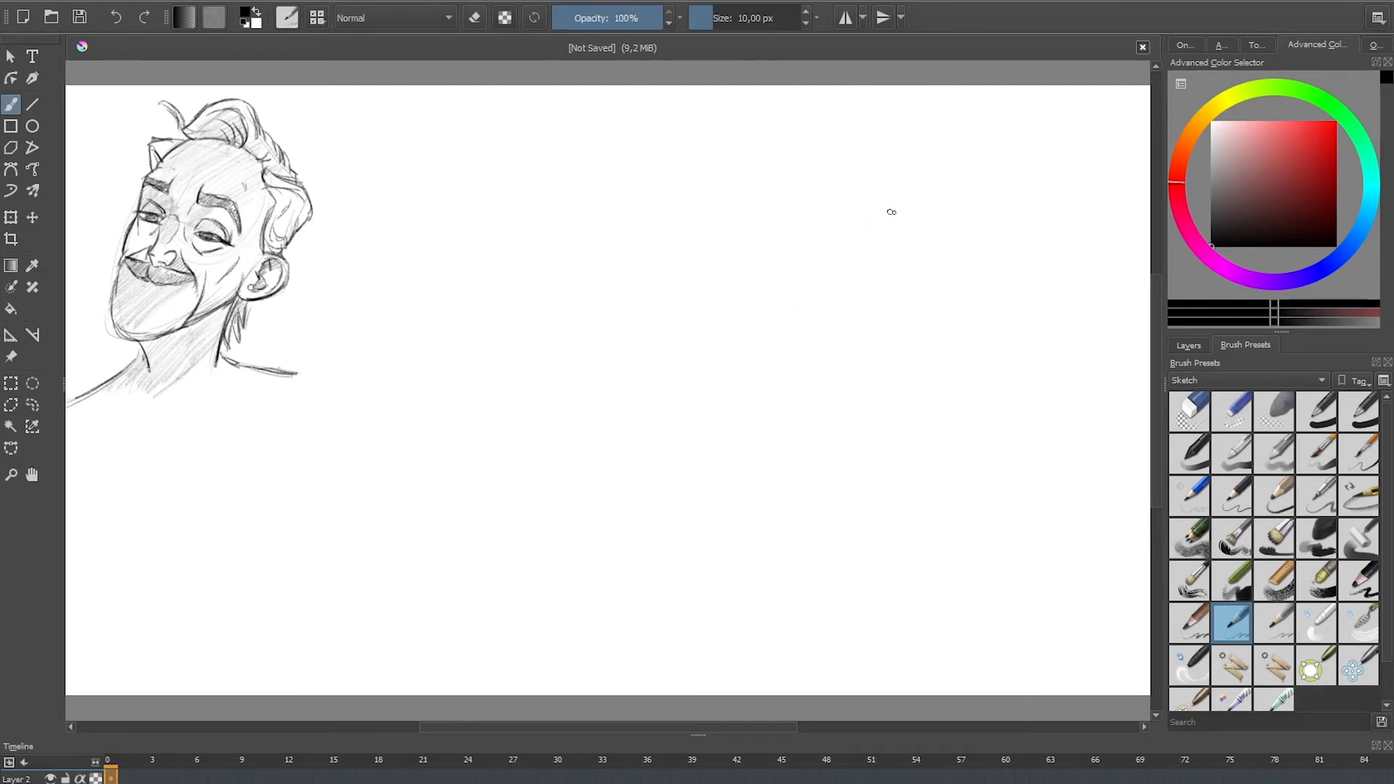
mouse_move(731, 304)
mouse_down()
mouse_move(862, 170)
mouse_move(914, 203)
mouse_up()
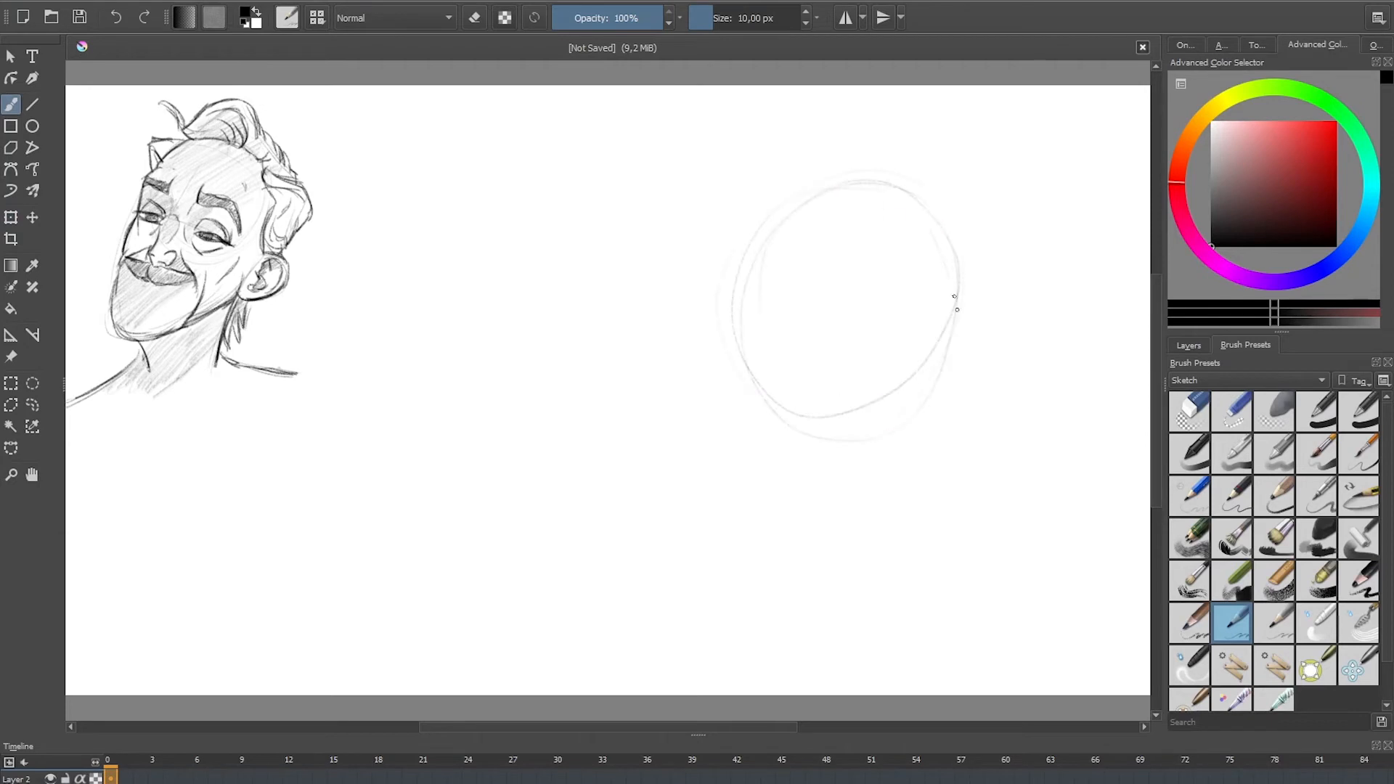
drag(957, 309, 872, 432)
mouse_move(759, 240)
mouse_down()
mouse_move(772, 349)
mouse_move(980, 314)
mouse_up()
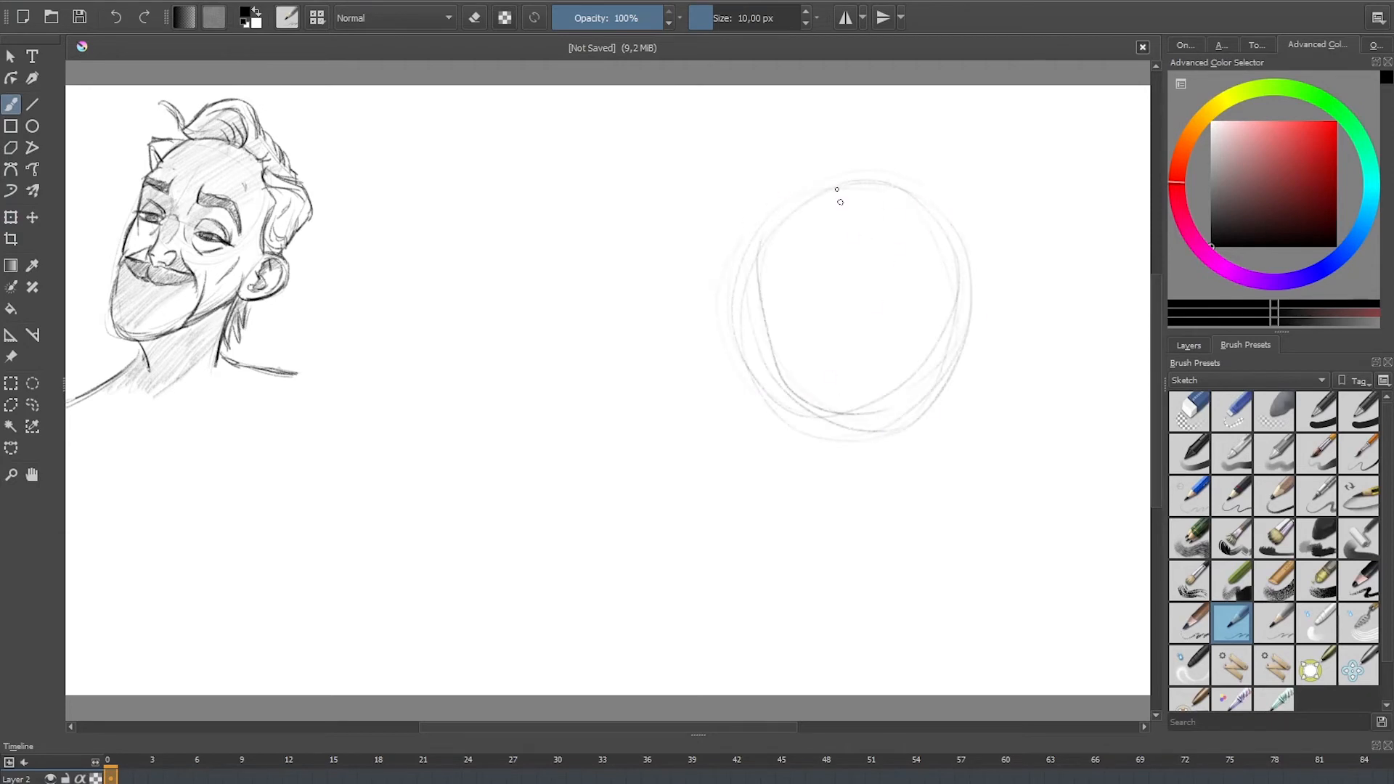
drag(931, 540, 868, 236)
drag(821, 368, 991, 339)
Step: Rough in the long jaw, both ears, the neck and the two sloping shoulder lines below the skull circle
drag(992, 530, 985, 367)
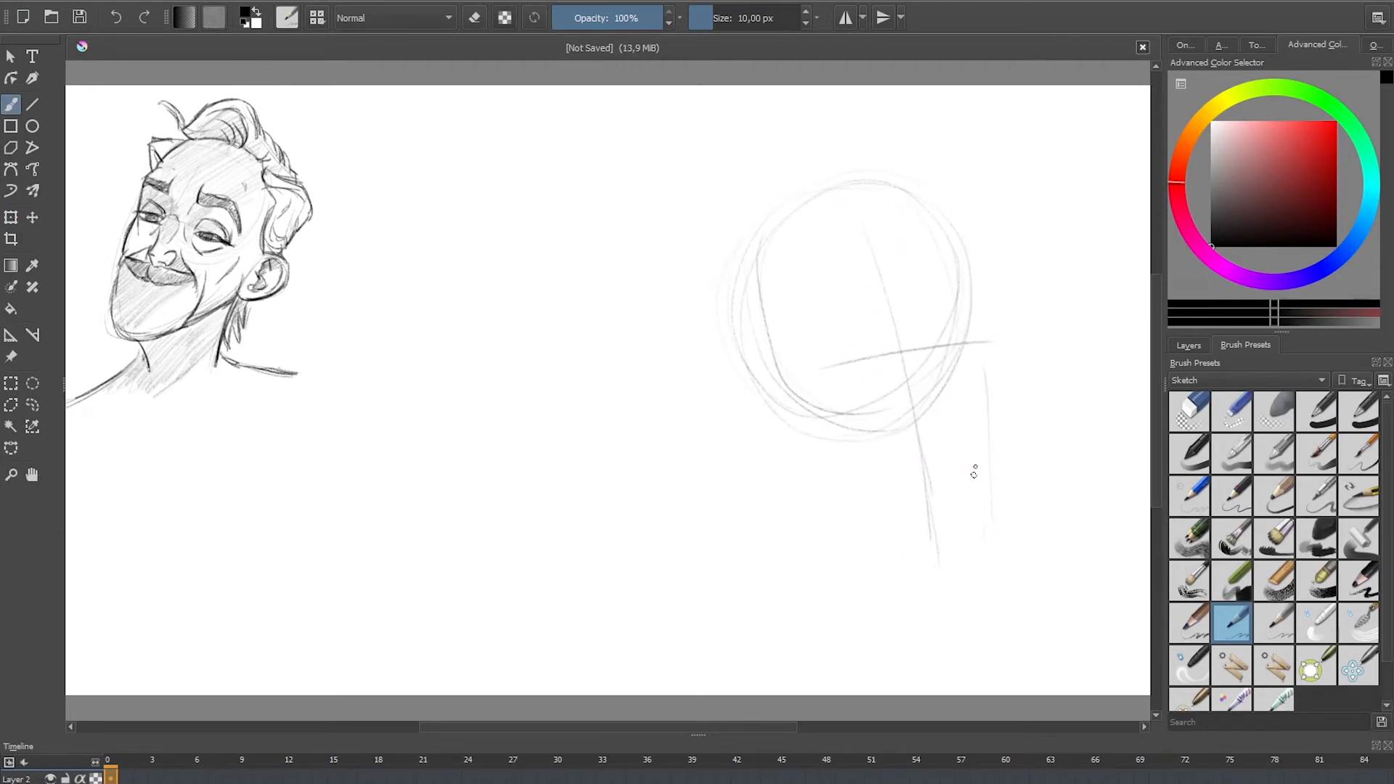
mouse_move(765, 343)
mouse_down()
mouse_move(841, 508)
mouse_move(980, 560)
mouse_move(1006, 334)
mouse_move(988, 427)
mouse_move(751, 442)
mouse_move(795, 440)
mouse_up()
mouse_move(778, 450)
mouse_down()
mouse_move(739, 437)
mouse_move(765, 361)
mouse_move(824, 580)
mouse_move(698, 603)
mouse_up()
drag(780, 561, 691, 623)
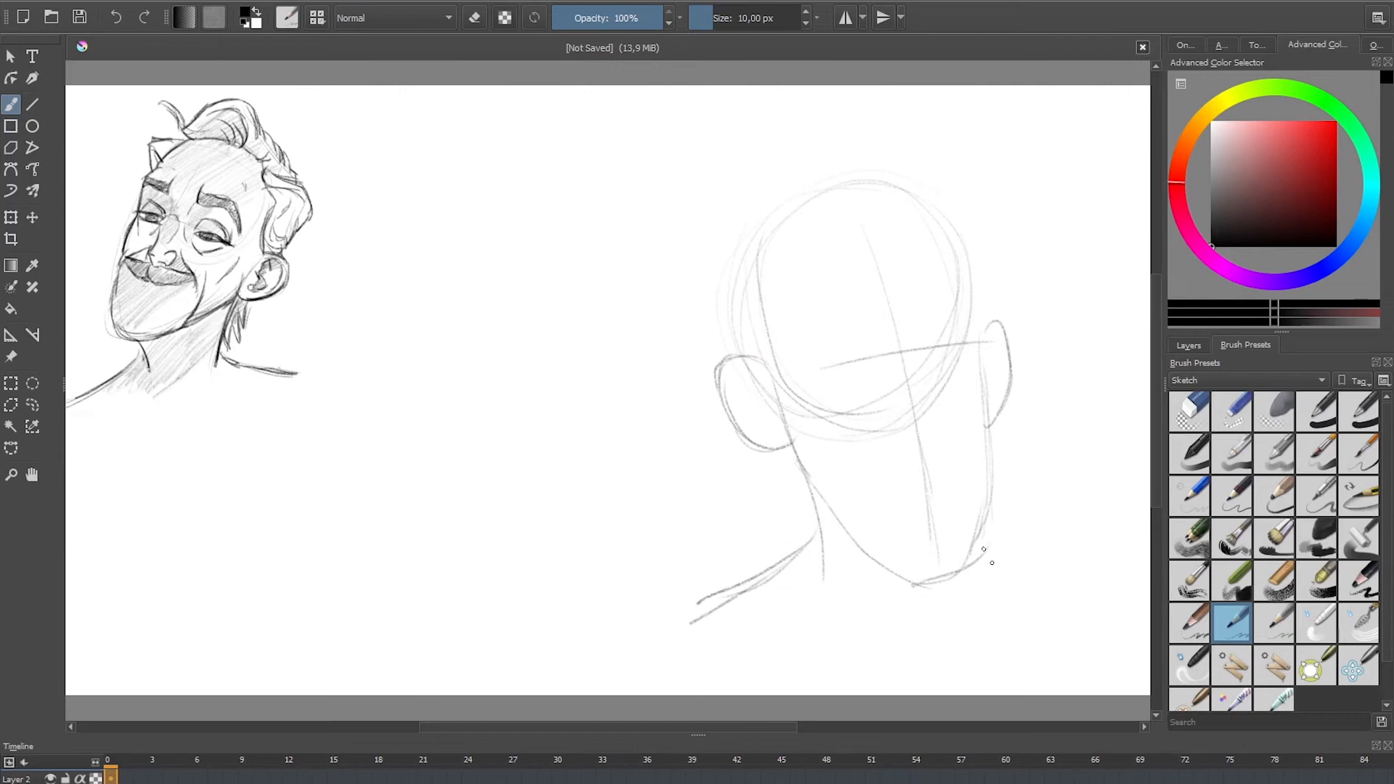
drag(984, 552, 1058, 603)
Step: Block in the hair with a raised tuft on top of the head and a pointed shape on each side
drag(892, 122, 901, 187)
mouse_move(893, 106)
mouse_down()
mouse_move(835, 144)
mouse_move(805, 195)
mouse_up()
mouse_move(906, 142)
mouse_down()
mouse_move(898, 198)
mouse_move(997, 209)
mouse_move(984, 279)
mouse_up()
drag(795, 206, 713, 240)
drag(697, 257, 736, 313)
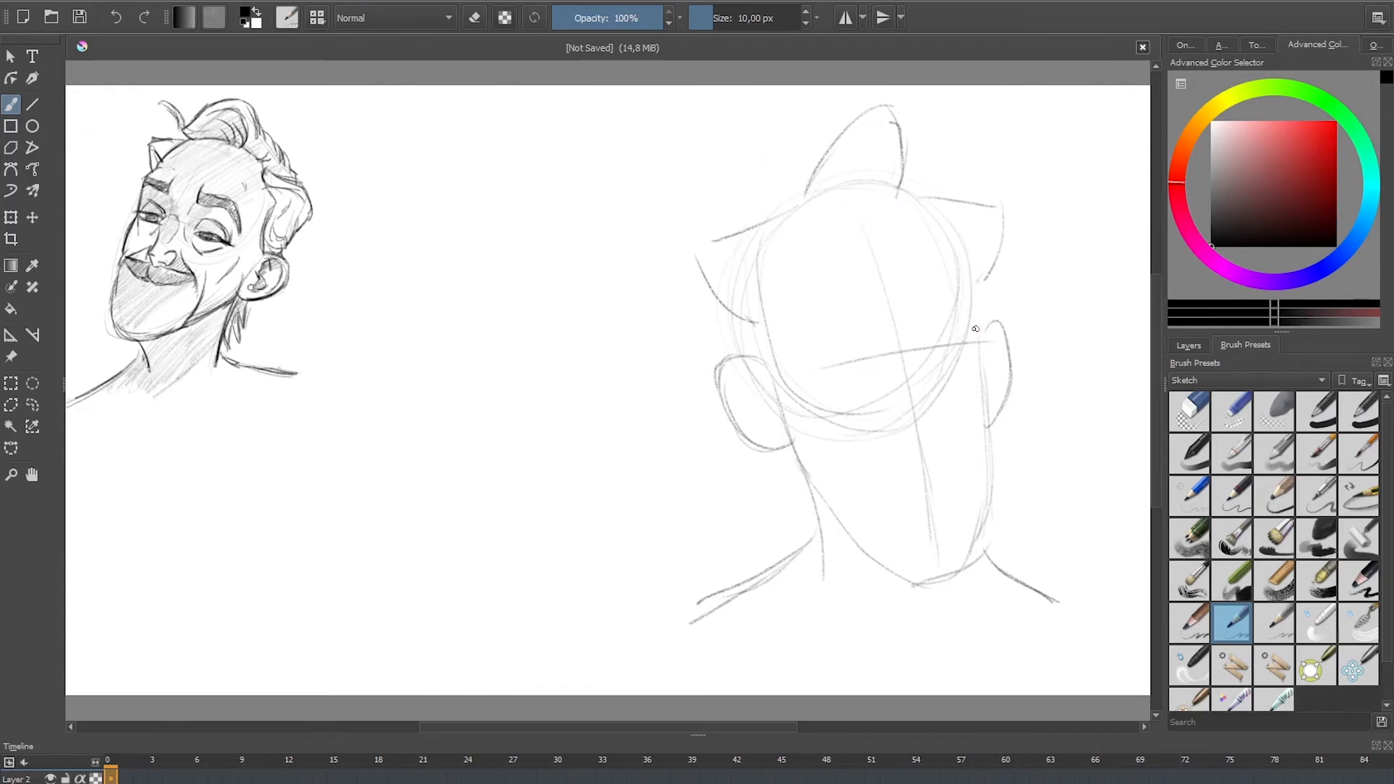
Step: Draw dark slanted eyebrows with frown lines between them and sketch the nose bridge, nose tip and nostrils
mouse_move(921, 304)
mouse_down()
mouse_move(969, 275)
mouse_move(916, 318)
mouse_move(974, 292)
mouse_up()
mouse_move(864, 300)
mouse_down()
mouse_move(860, 330)
mouse_move(802, 334)
mouse_move(790, 355)
mouse_move(810, 325)
mouse_move(863, 312)
mouse_up()
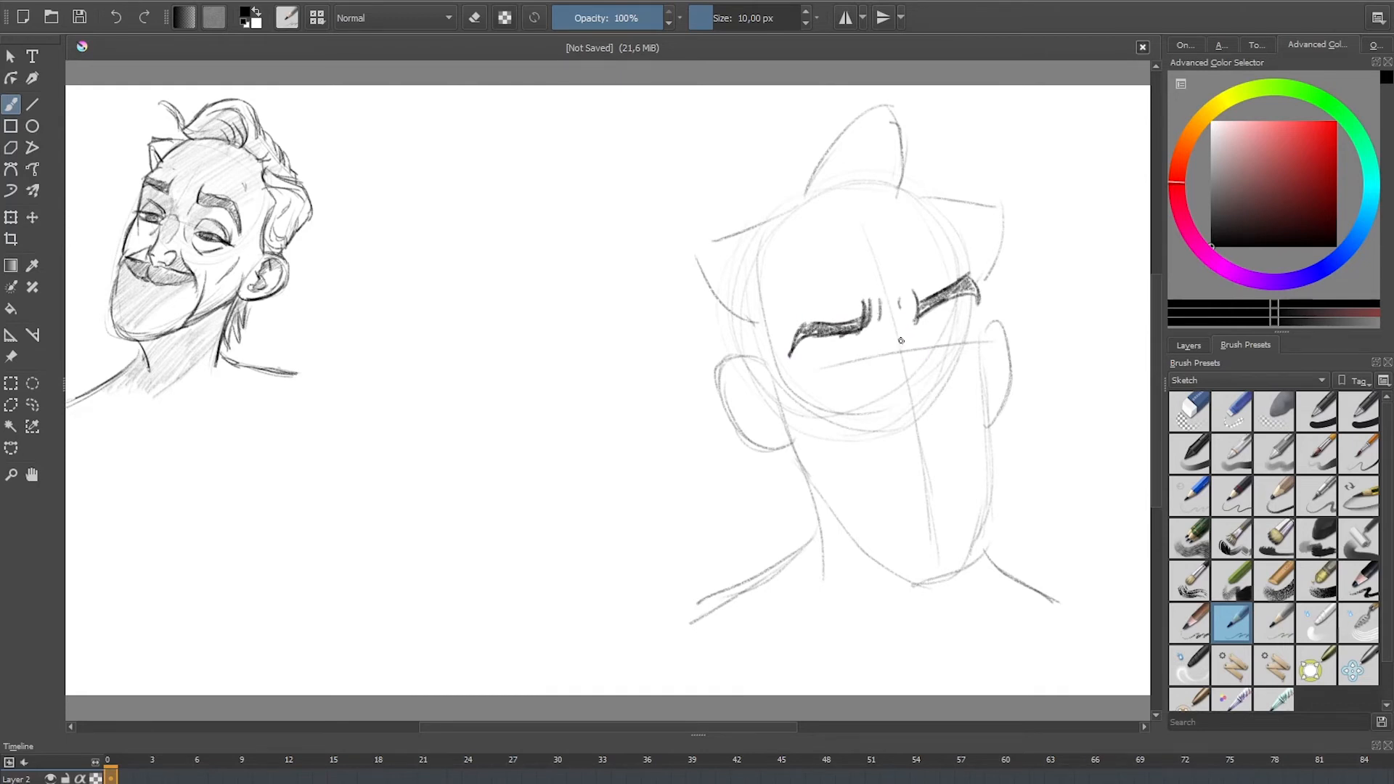
drag(887, 348, 907, 338)
drag(906, 318, 909, 340)
mouse_move(921, 408)
mouse_down()
mouse_move(928, 424)
mouse_move(879, 419)
mouse_move(892, 436)
mouse_up()
mouse_move(906, 341)
mouse_down()
mouse_move(900, 390)
mouse_move(938, 376)
mouse_up()
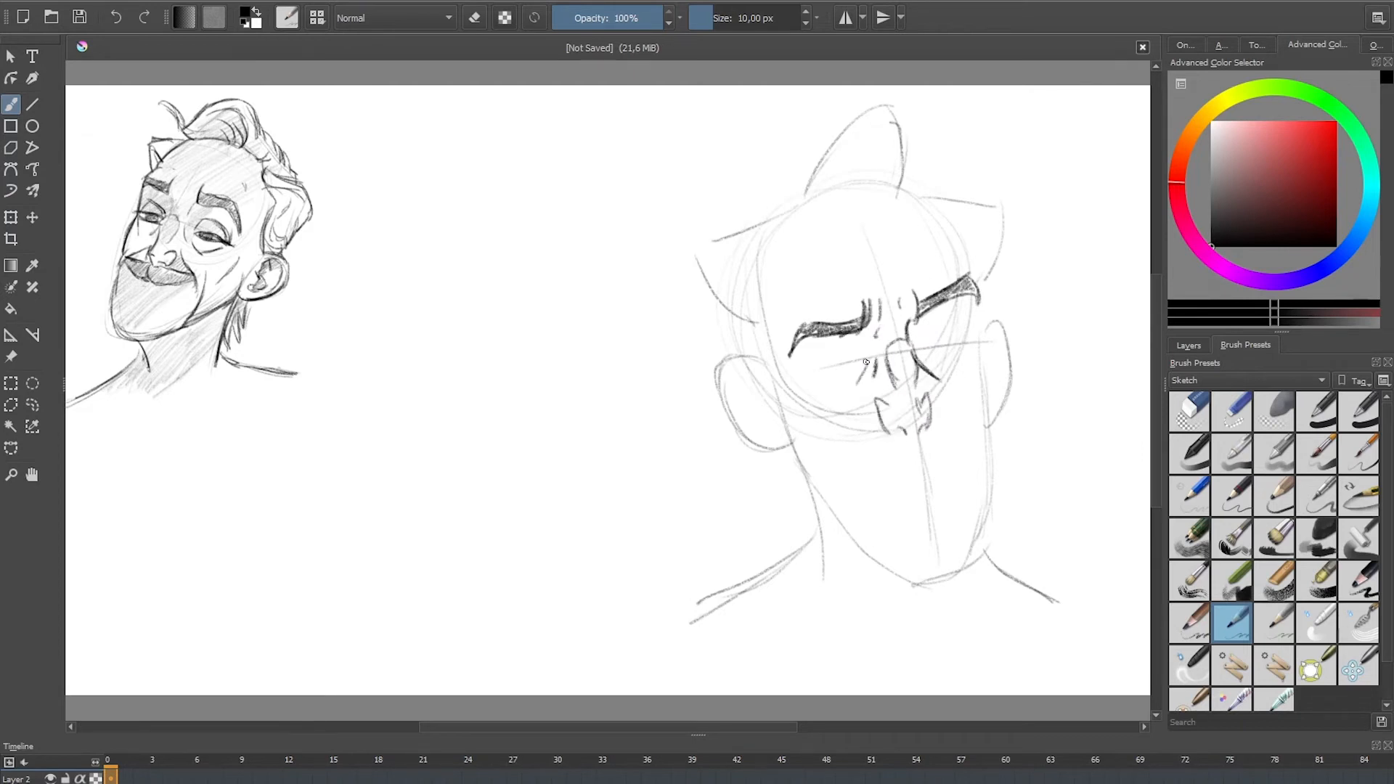
Step: Draw both glaring eyes with lids, dark irises and creases beneath them
drag(802, 369, 834, 391)
drag(921, 352, 976, 347)
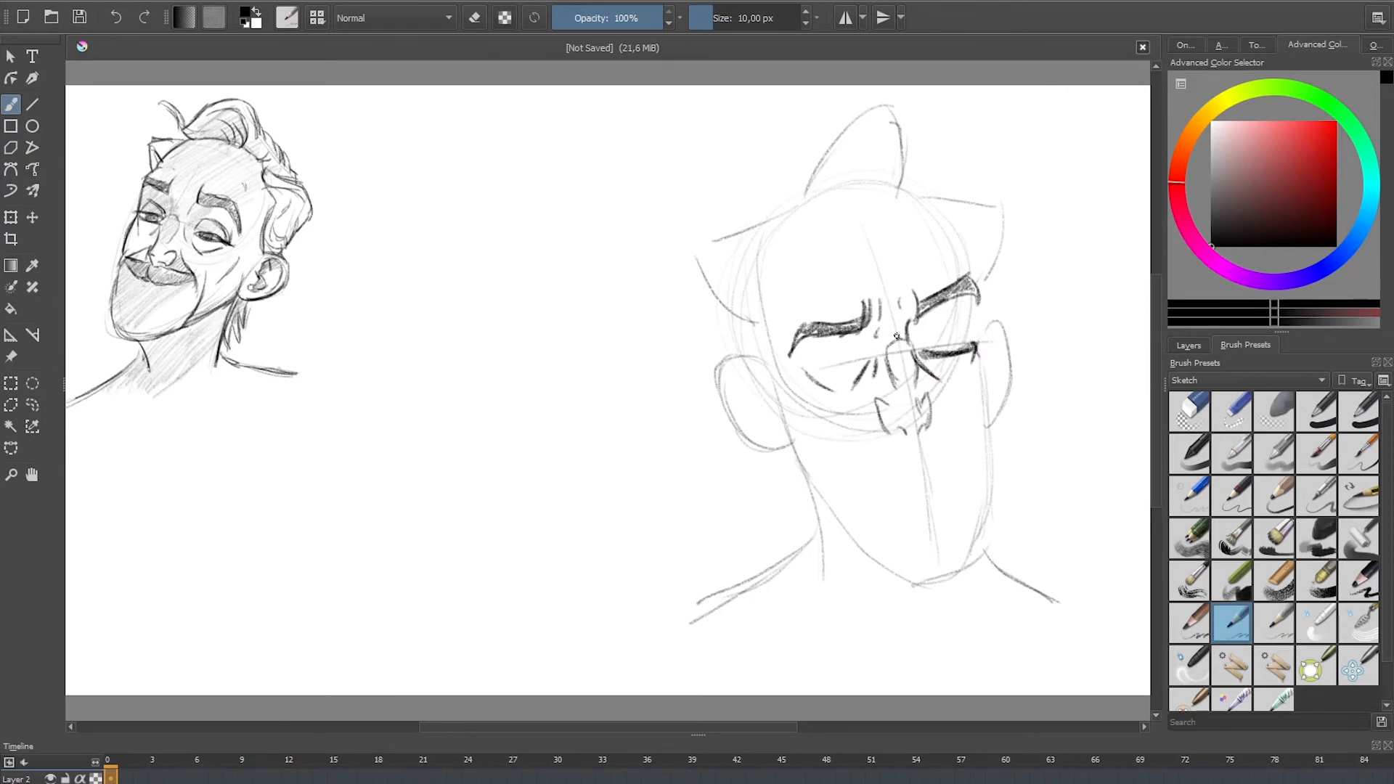
mouse_move(806, 364)
mouse_down()
mouse_move(860, 357)
mouse_move(820, 341)
mouse_move(850, 359)
mouse_move(960, 322)
mouse_move(978, 355)
mouse_move(935, 322)
mouse_move(926, 332)
mouse_move(962, 352)
mouse_move(942, 338)
mouse_move(963, 352)
mouse_move(978, 313)
mouse_move(988, 472)
mouse_up()
Step: Darken the face contour from the far cheek around the chin and up the jaw to the near ear
drag(989, 423, 984, 500)
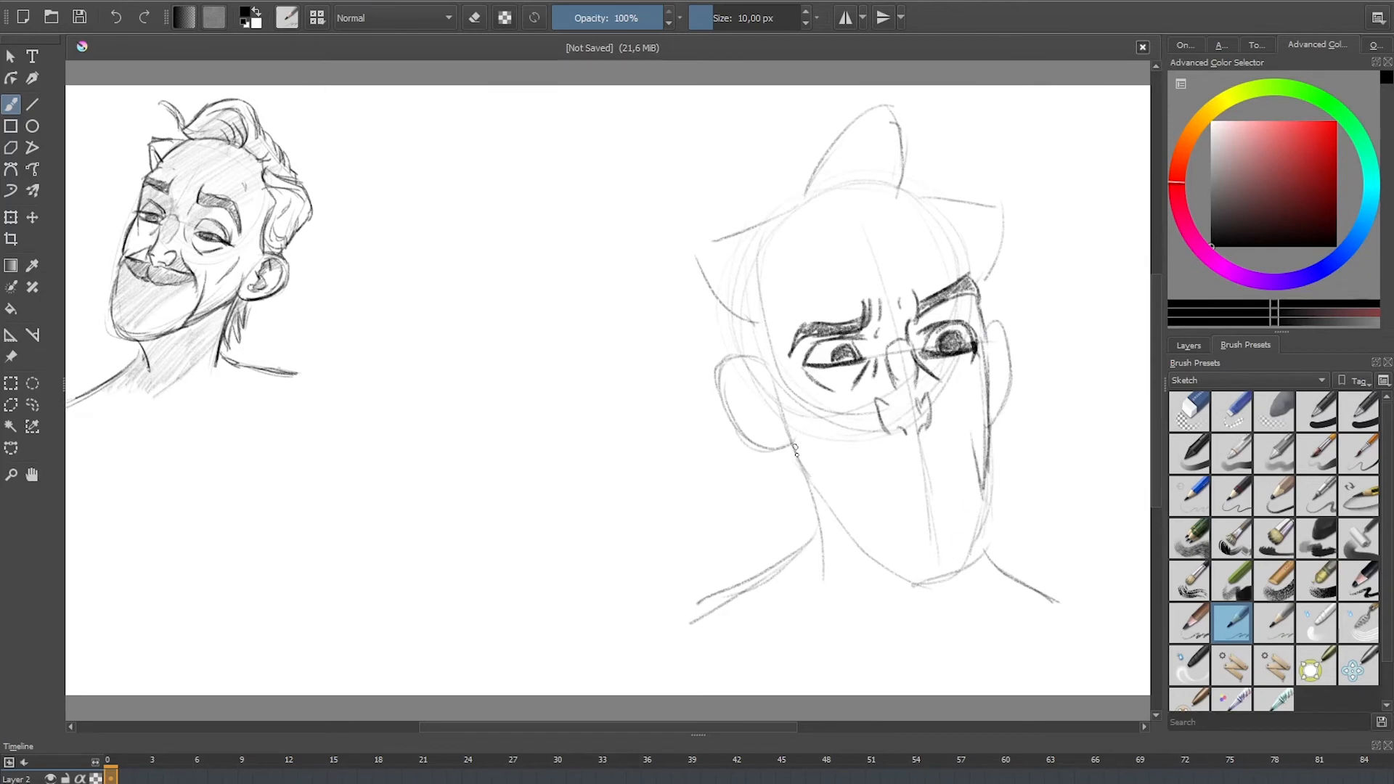
mouse_move(770, 385)
mouse_down()
mouse_move(809, 479)
mouse_move(871, 567)
mouse_up()
mouse_move(841, 519)
mouse_down()
mouse_move(909, 584)
mouse_move(967, 575)
mouse_move(984, 536)
mouse_up()
drag(986, 475, 977, 567)
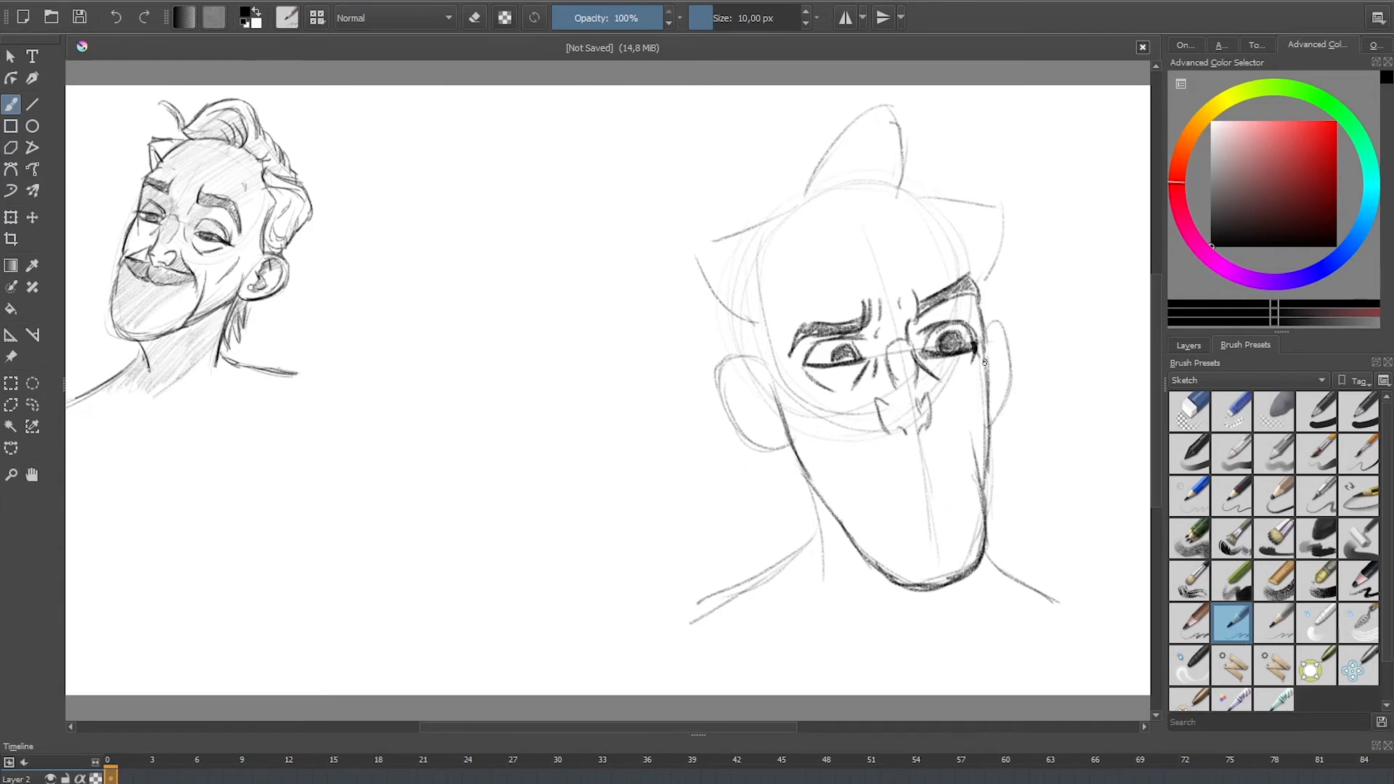
Step: Darken both ear outlines, add the inner ear folds and draw the temple line above the near ear
mouse_move(988, 327)
mouse_down()
mouse_move(1010, 372)
mouse_move(989, 434)
mouse_move(986, 374)
mouse_move(1000, 364)
mouse_move(1001, 398)
mouse_up()
mouse_move(771, 363)
mouse_down()
mouse_move(737, 356)
mouse_move(730, 404)
mouse_move(784, 446)
mouse_up()
drag(729, 371, 773, 409)
drag(756, 313, 763, 363)
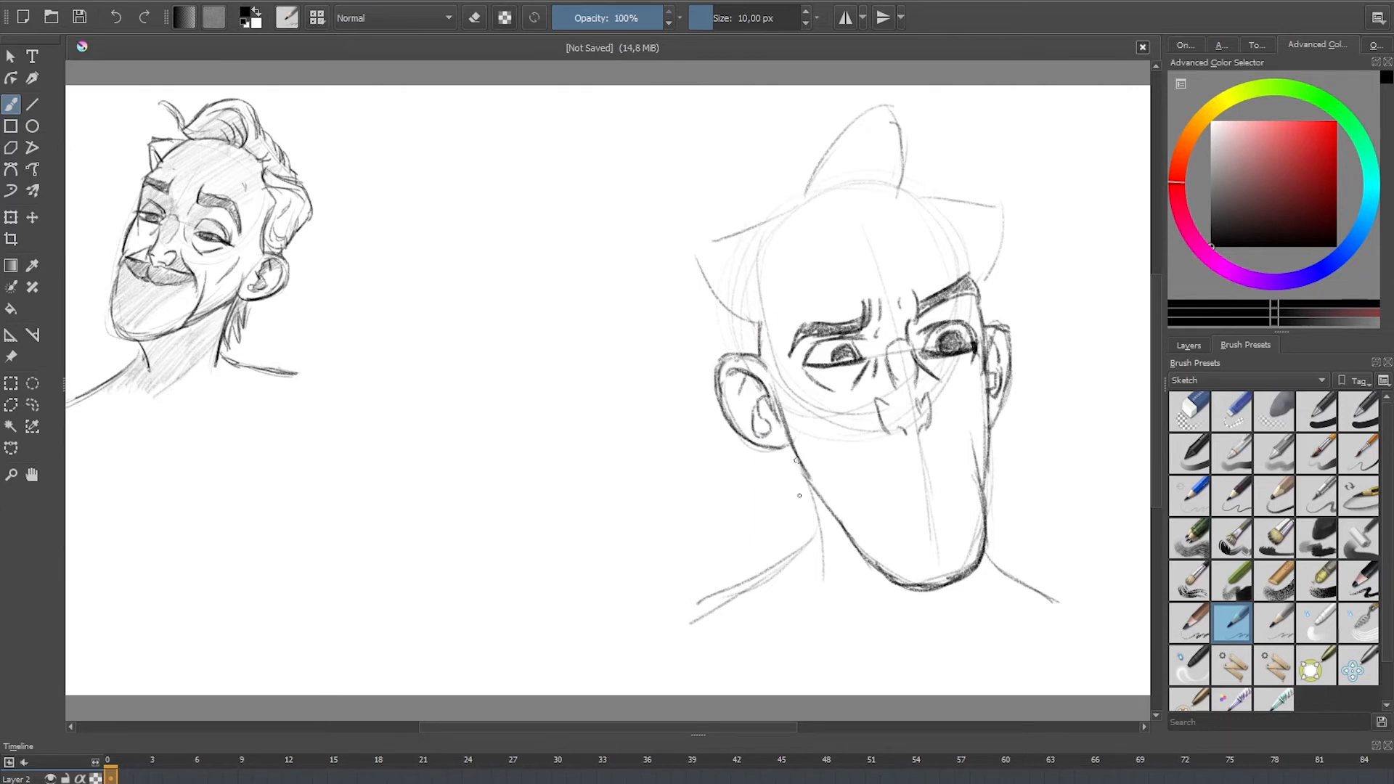
Step: Draw the hatched moustache over an open, sneering mouth with teeth and darken the mouth's interior
mouse_move(921, 434)
mouse_down()
mouse_move(869, 467)
mouse_move(856, 512)
mouse_move(911, 456)
mouse_move(955, 440)
mouse_move(923, 434)
mouse_move(957, 466)
mouse_move(937, 445)
mouse_move(863, 491)
mouse_move(962, 474)
mouse_move(914, 506)
mouse_move(880, 498)
mouse_up()
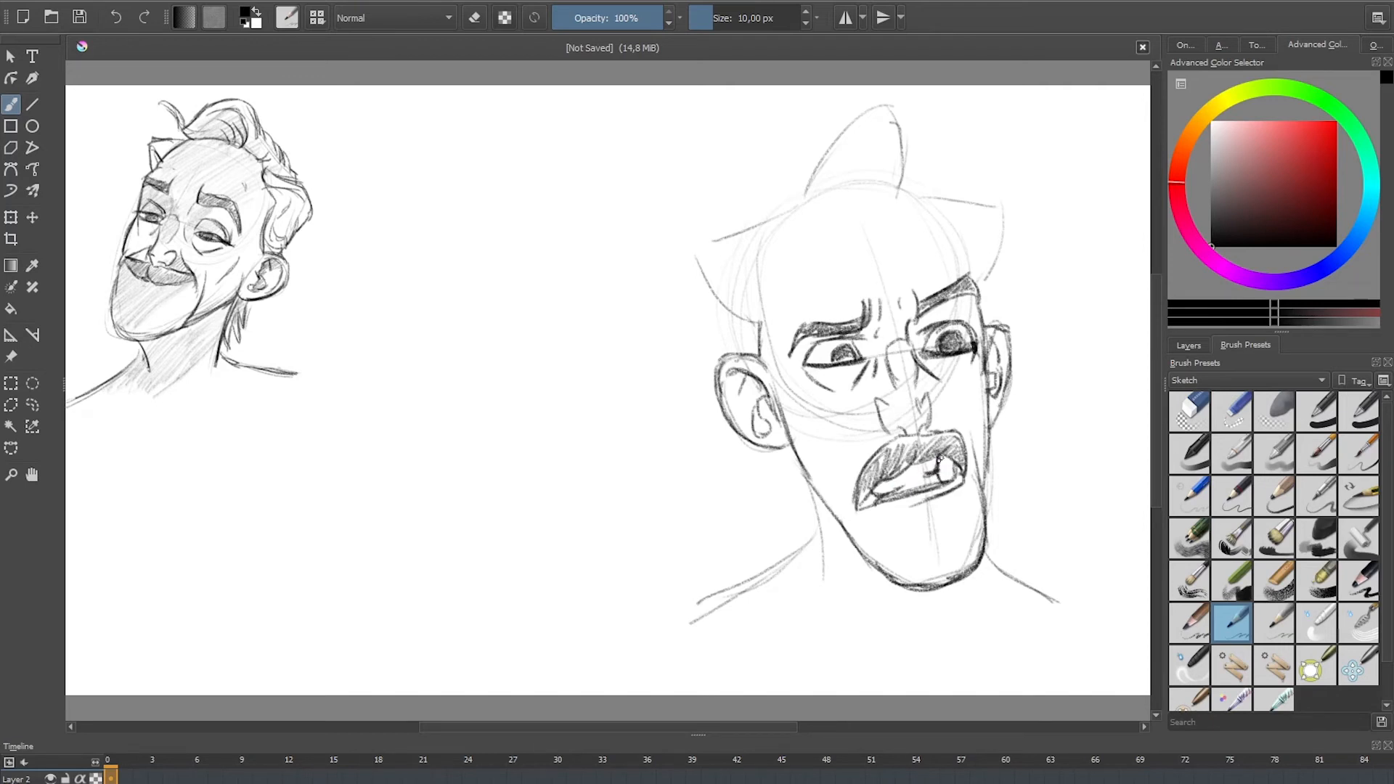
mouse_move(940, 459)
mouse_down()
mouse_move(947, 471)
mouse_move(922, 483)
mouse_up()
mouse_move(907, 465)
mouse_down()
mouse_move(918, 460)
mouse_move(893, 498)
mouse_up()
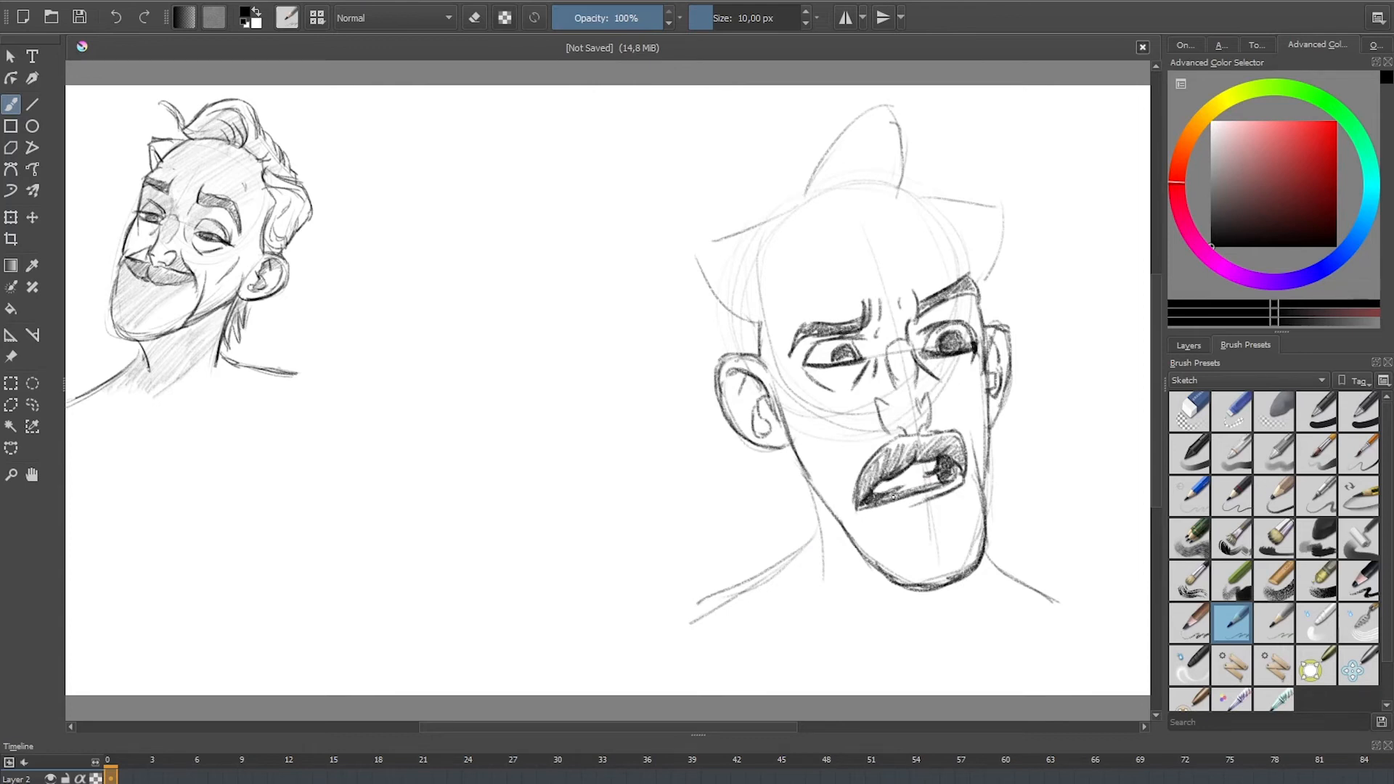
Step: Darken the neck and shoulder lines and add creases running from the nostrils to the moustache
mouse_move(788, 528)
mouse_down()
mouse_move(814, 517)
mouse_move(827, 594)
mouse_up()
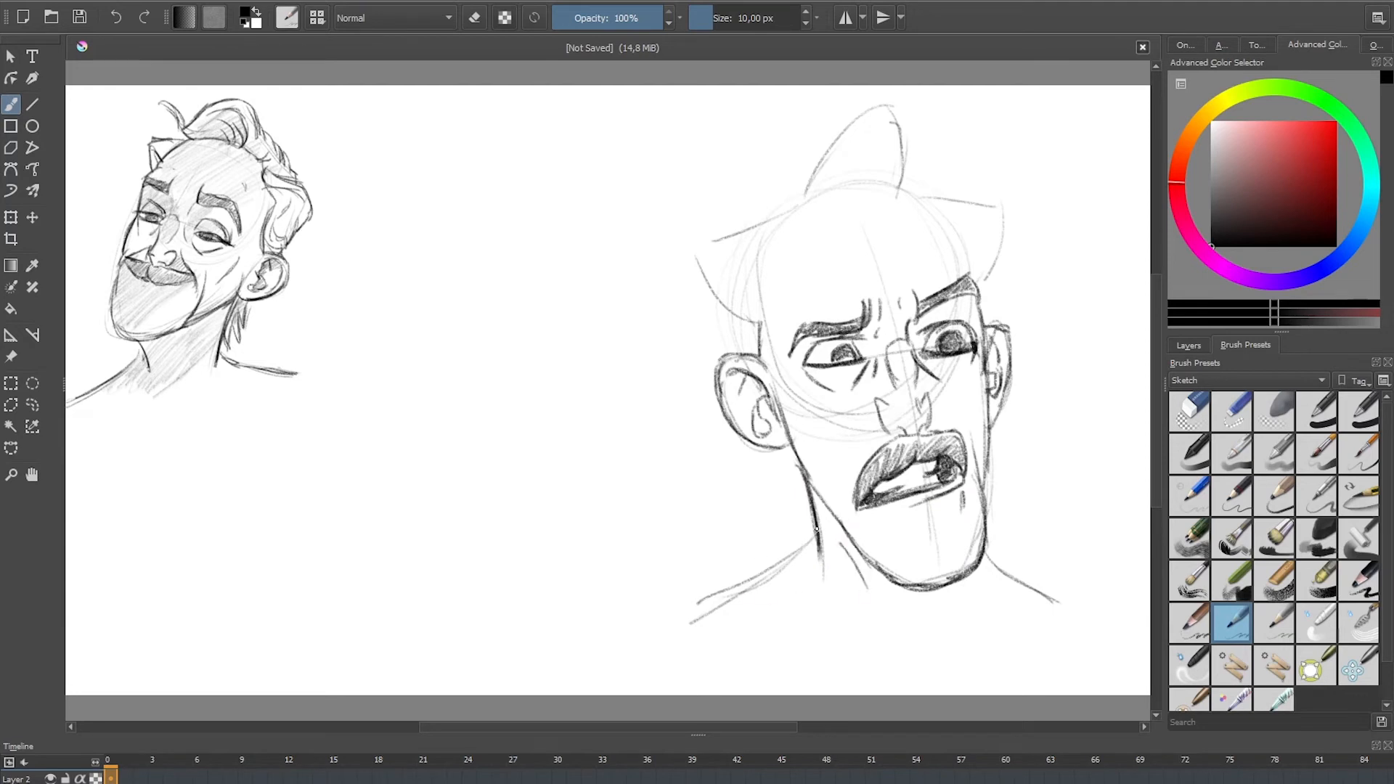
mouse_move(817, 529)
mouse_down()
mouse_move(776, 578)
mouse_move(697, 611)
mouse_move(765, 579)
mouse_move(819, 527)
mouse_up()
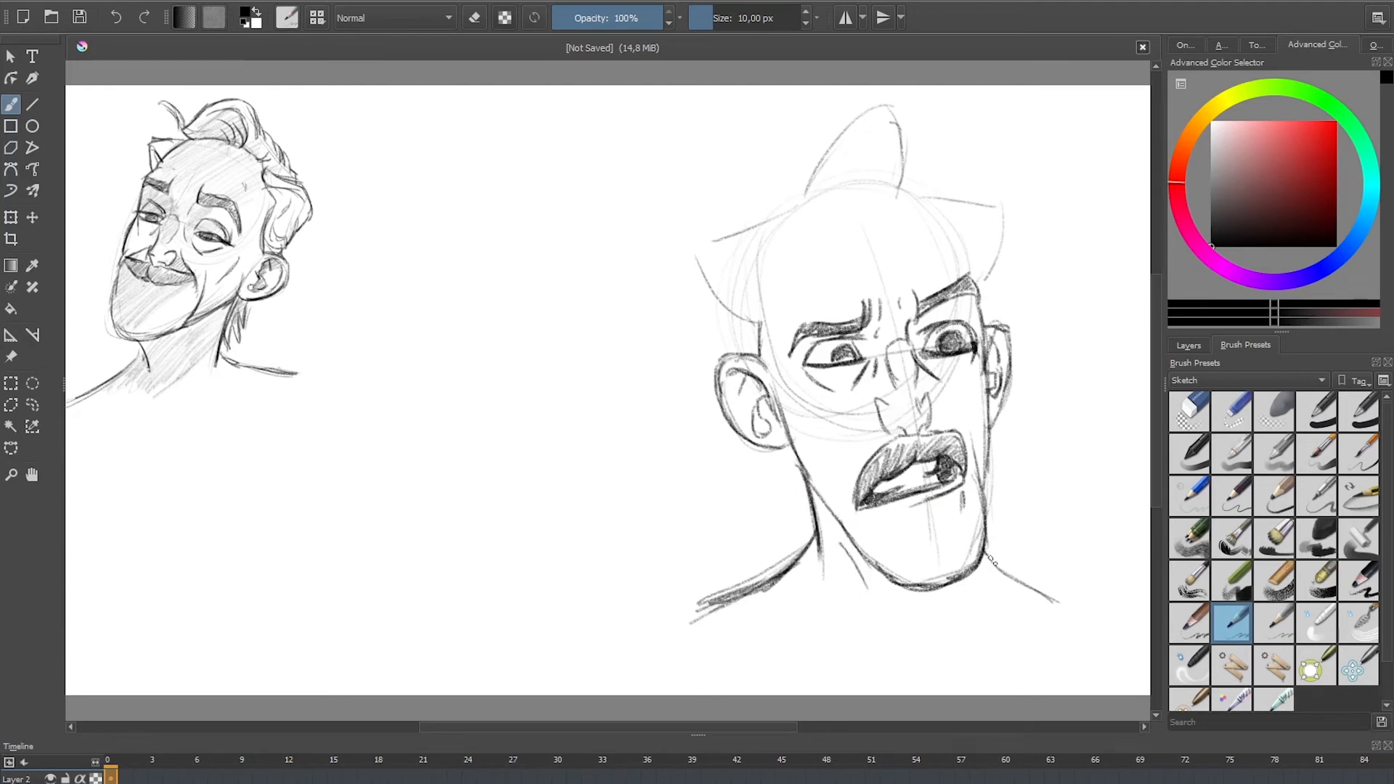
drag(992, 561, 1056, 601)
drag(929, 398, 957, 444)
drag(877, 404, 860, 472)
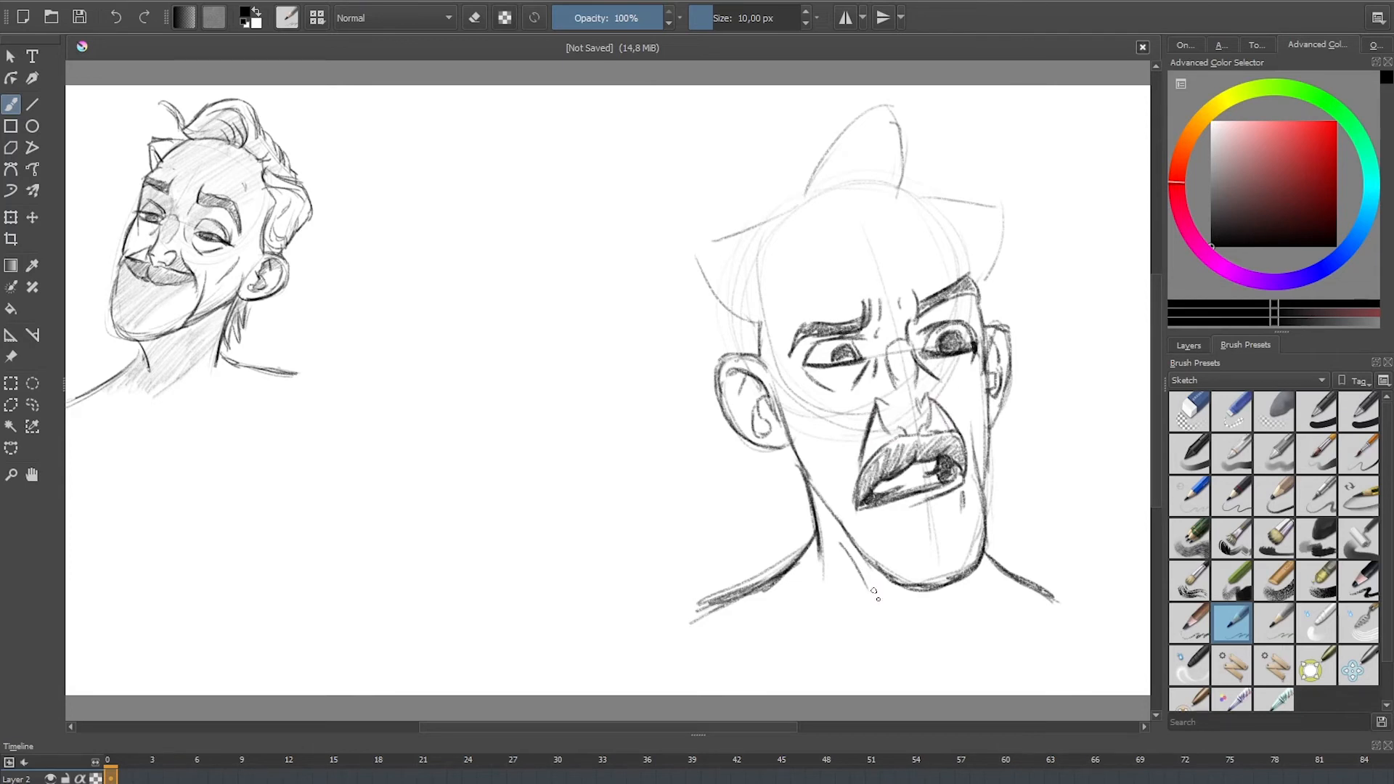
Step: Outline the swept-up top hair in dark strokes, ending in a loose curved strand at the front
drag(885, 132, 902, 185)
drag(913, 139, 900, 187)
drag(905, 116, 918, 188)
mouse_move(887, 106)
mouse_down()
mouse_move(804, 145)
mouse_move(787, 178)
mouse_move(810, 151)
mouse_move(799, 169)
mouse_up()
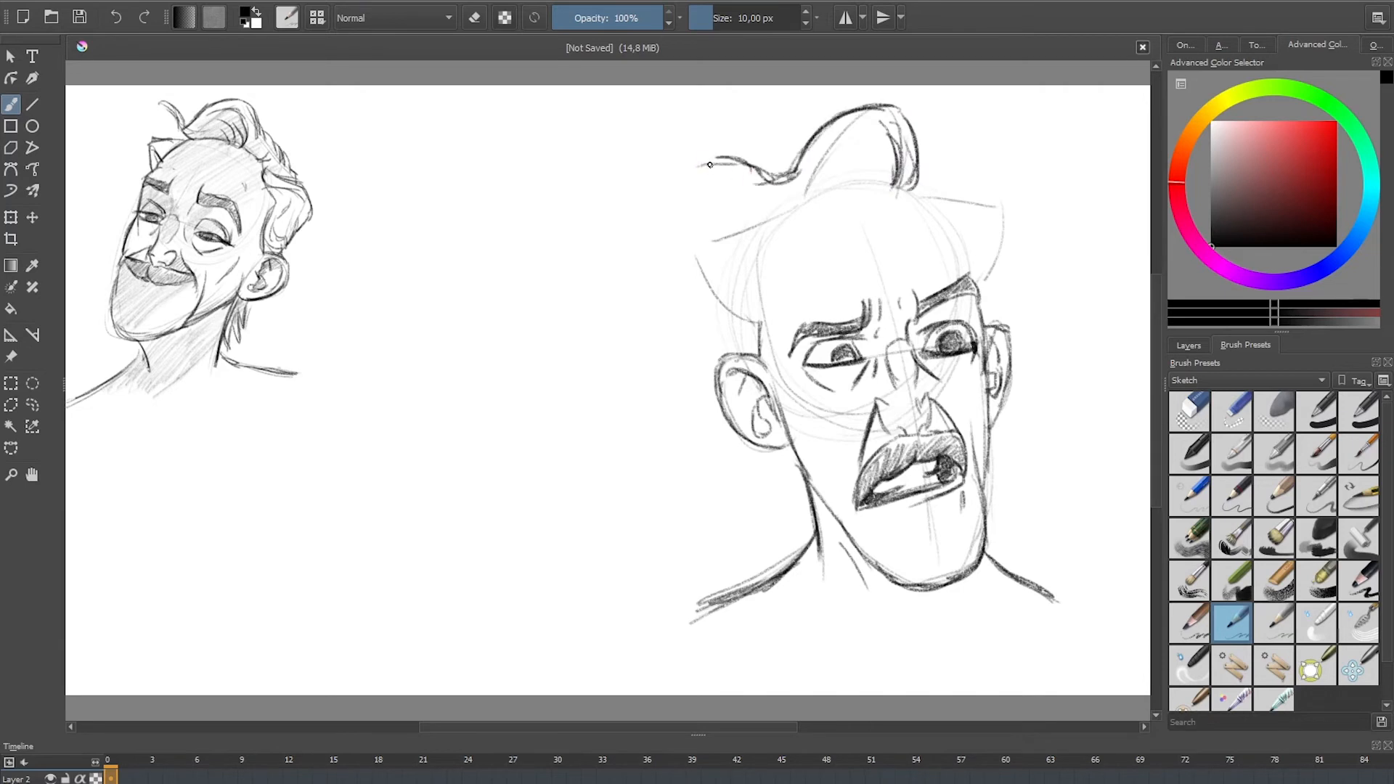
mouse_move(706, 161)
mouse_down()
mouse_move(745, 171)
mouse_move(817, 129)
mouse_move(780, 192)
mouse_move(825, 140)
mouse_move(887, 120)
mouse_up()
Step: Add strand lines inside the top hair and draw the hairline curving along the forehead
drag(819, 148, 896, 124)
mouse_move(857, 132)
mouse_down()
mouse_move(883, 164)
mouse_move(806, 197)
mouse_up()
drag(876, 180, 778, 224)
mouse_move(841, 169)
mouse_down()
mouse_move(822, 186)
mouse_move(861, 177)
mouse_up()
mouse_move(853, 149)
mouse_down()
mouse_move(860, 179)
mouse_move(807, 188)
mouse_up()
Step: Outline the bulging side hair above the near ear, with inner strands and a sideburn
drag(799, 182, 755, 186)
mouse_move(789, 180)
mouse_down()
mouse_move(704, 238)
mouse_move(715, 233)
mouse_move(703, 240)
mouse_move(759, 328)
mouse_up()
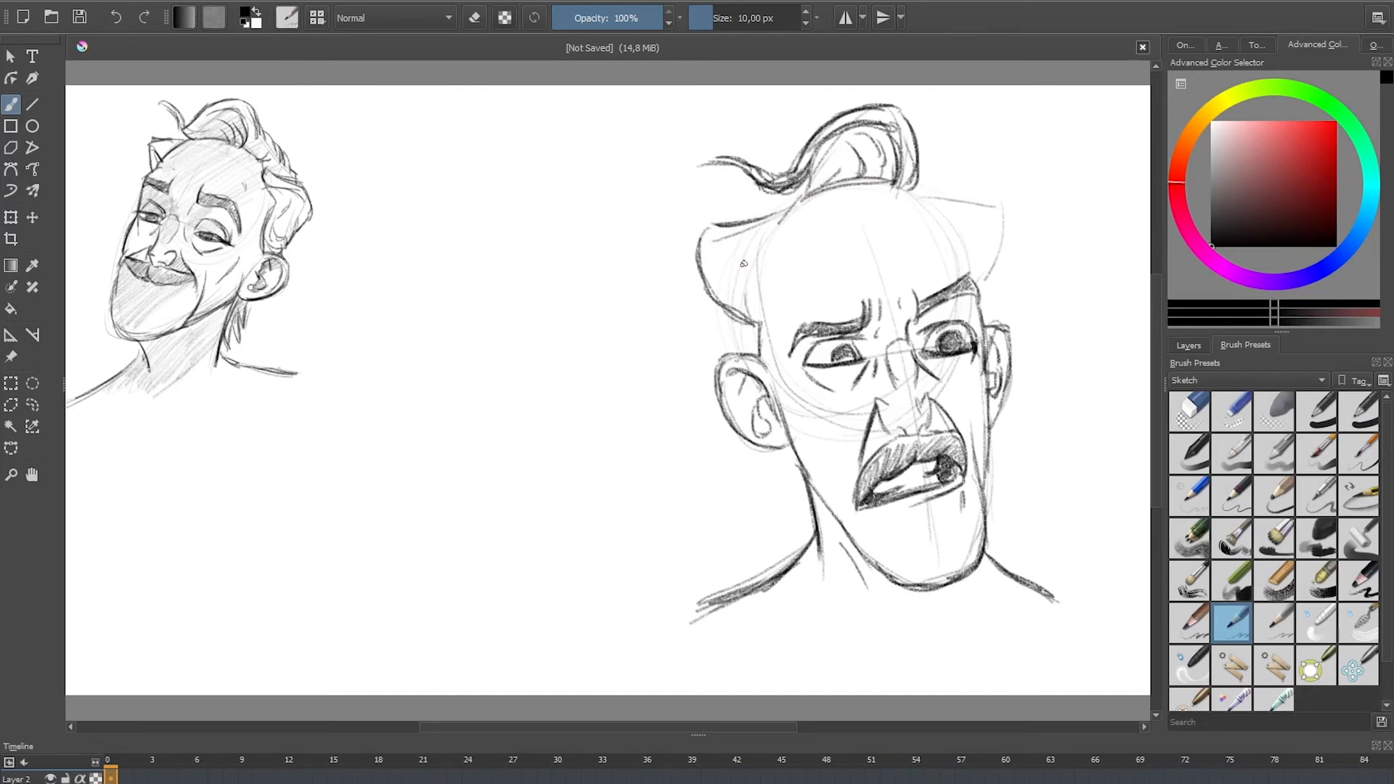
drag(785, 222, 732, 286)
drag(740, 276, 744, 305)
mouse_move(771, 240)
mouse_down()
mouse_move(715, 259)
mouse_move(737, 342)
mouse_move(757, 356)
mouse_up()
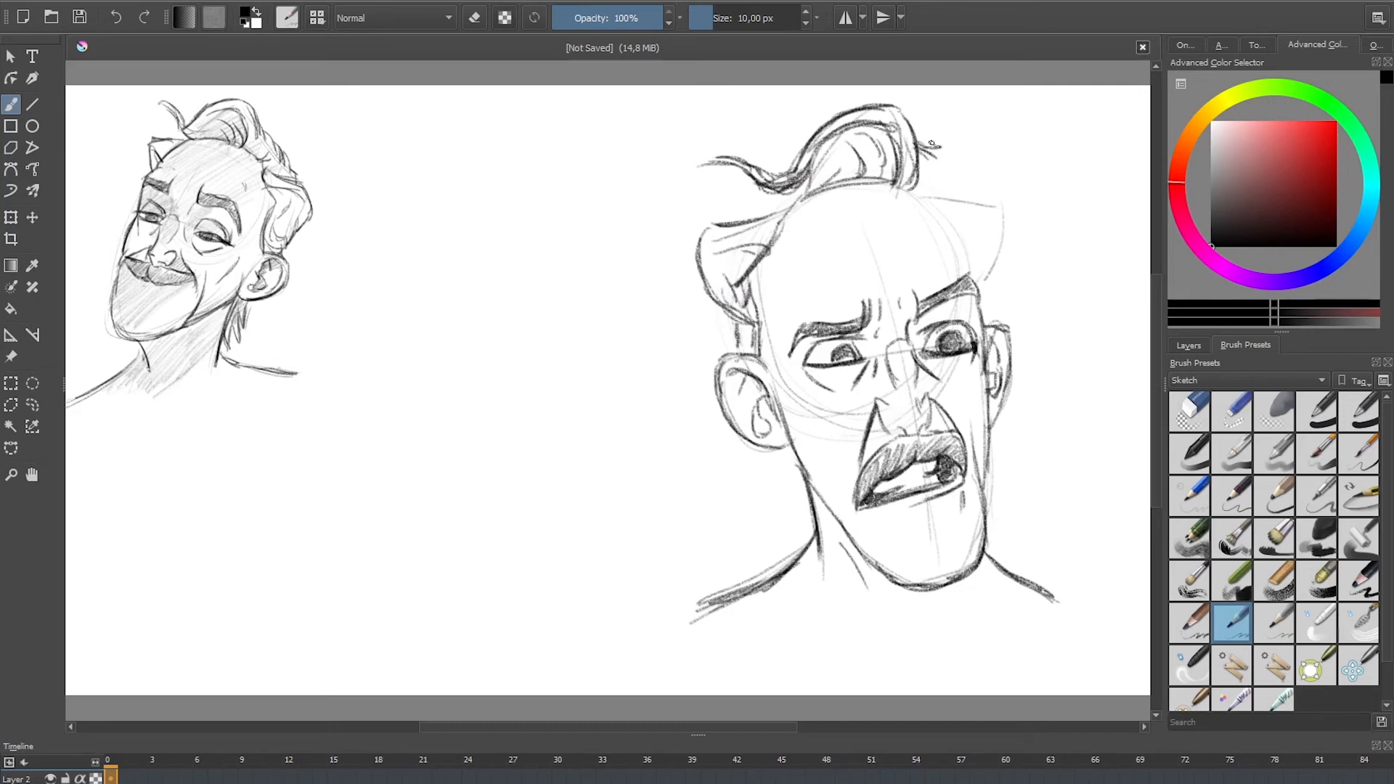
Step: Draw the jagged hair along the far side of the head, from the top tuft down to the temple
mouse_move(932, 143)
mouse_down()
mouse_move(957, 182)
mouse_move(1000, 193)
mouse_move(988, 267)
mouse_up()
mouse_move(941, 189)
mouse_down()
mouse_move(988, 212)
mouse_move(962, 246)
mouse_move(975, 289)
mouse_up()
drag(982, 239, 984, 306)
drag(960, 244, 969, 281)
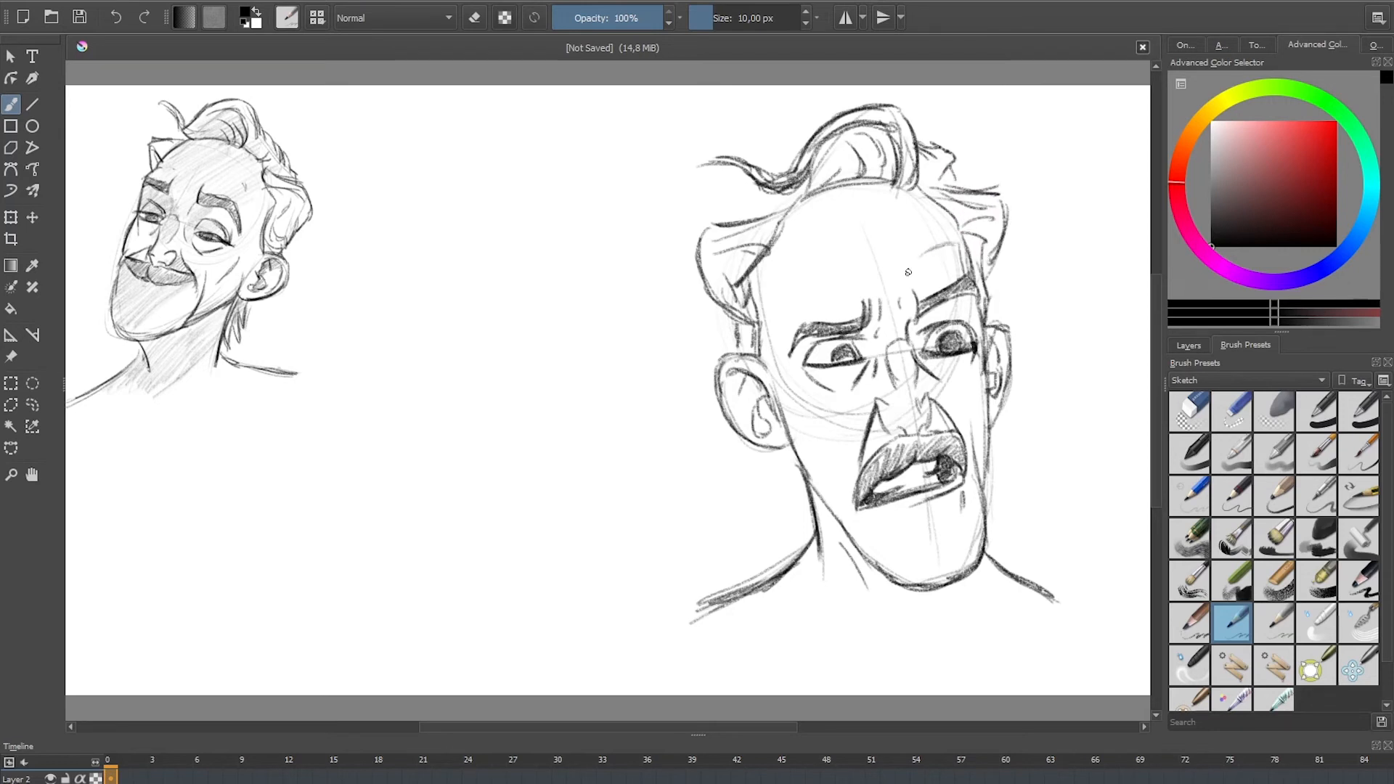
Step: Add a wrinkle above the near eyebrow and jagged hair tufts behind the neck
drag(788, 298, 825, 281)
mouse_move(777, 487)
mouse_down()
mouse_move(778, 465)
mouse_move(806, 514)
mouse_move(801, 502)
mouse_up()
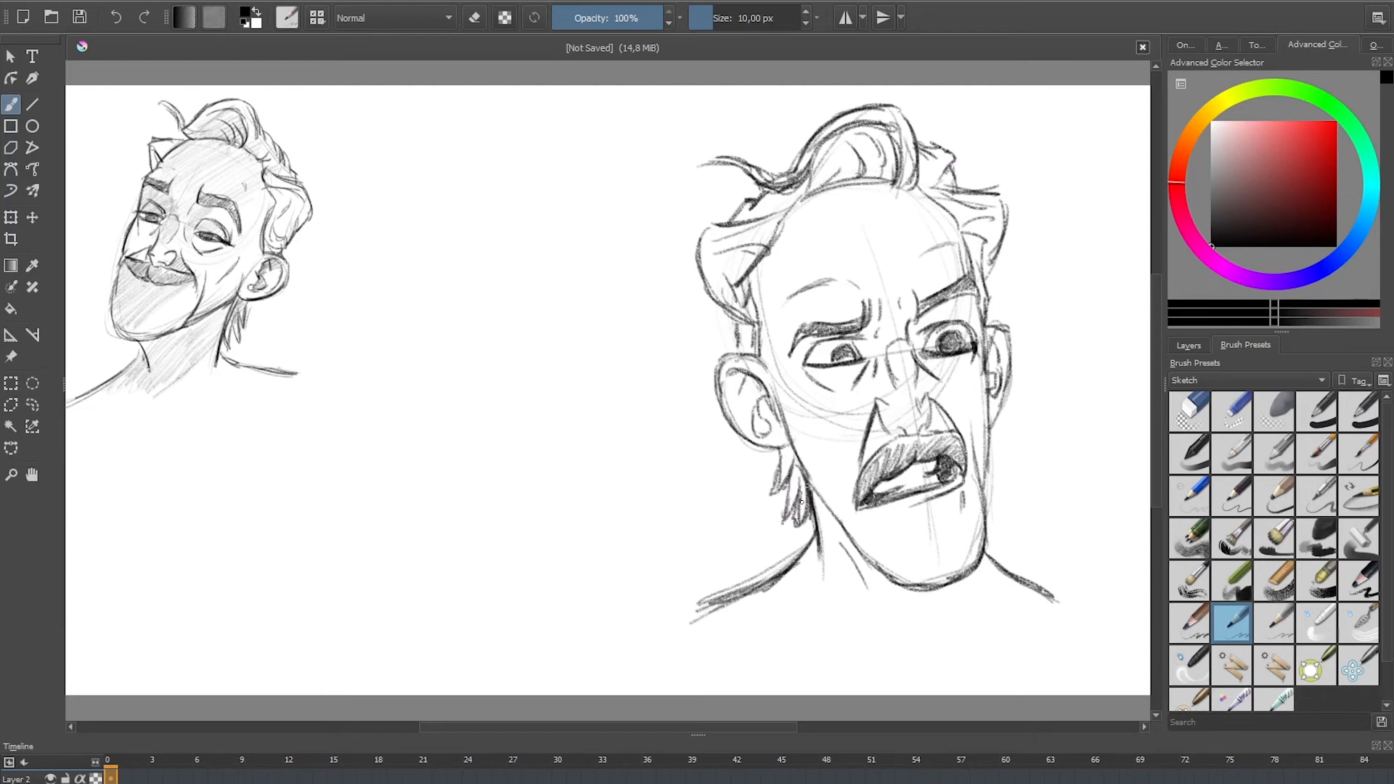
Step: With the broad shading pencil enlarged to about 100 px, shade the top hair, side hair, near ear and cheek
click(1358, 490)
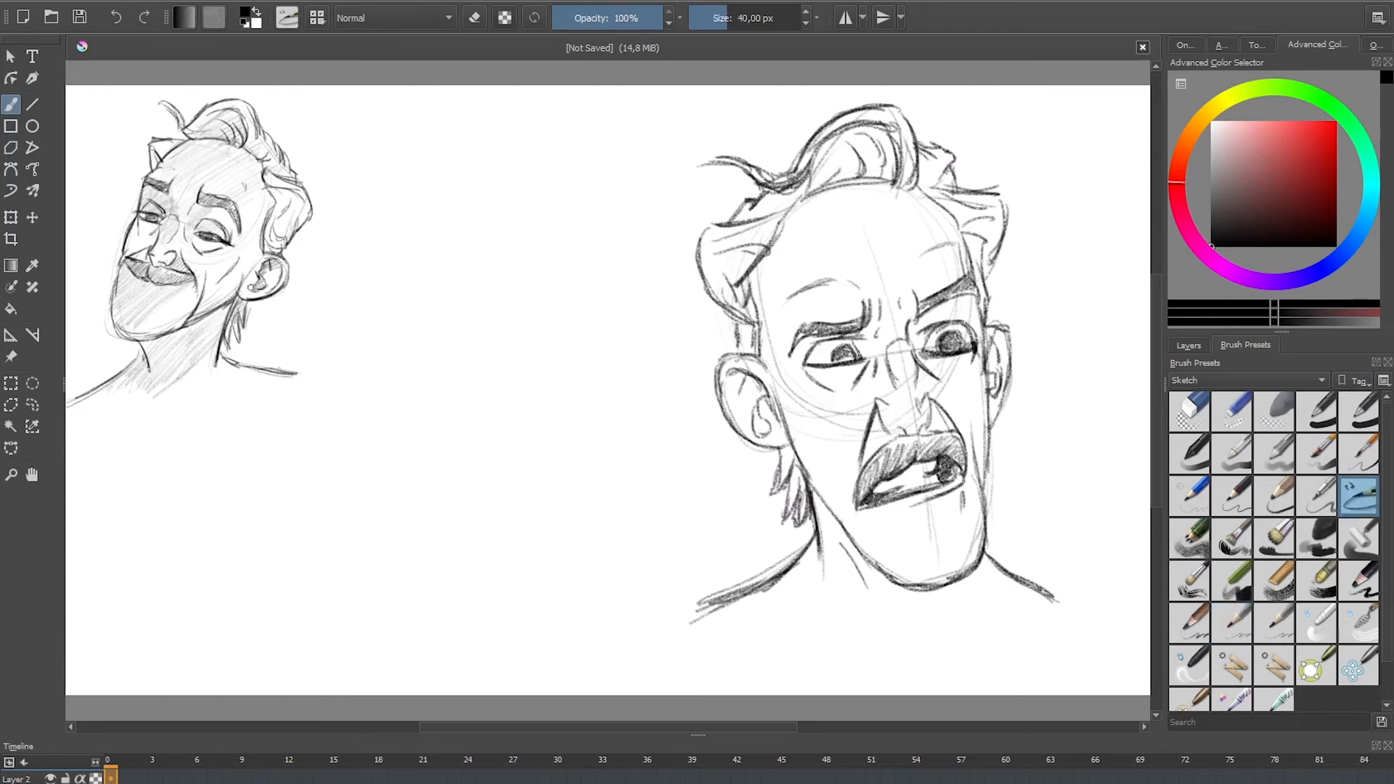
mouse_move(825, 154)
mouse_down()
mouse_move(805, 176)
mouse_move(875, 138)
mouse_move(892, 175)
mouse_up()
mouse_move(780, 215)
mouse_down()
mouse_move(719, 273)
mouse_move(737, 236)
mouse_move(761, 248)
mouse_move(740, 300)
mouse_move(804, 206)
mouse_move(760, 371)
mouse_move(748, 338)
mouse_move(768, 331)
mouse_move(765, 376)
mouse_move(771, 343)
mouse_move(768, 446)
mouse_move(778, 426)
mouse_move(760, 400)
mouse_move(740, 413)
mouse_move(737, 391)
mouse_move(791, 395)
mouse_move(792, 435)
mouse_move(841, 536)
mouse_up()
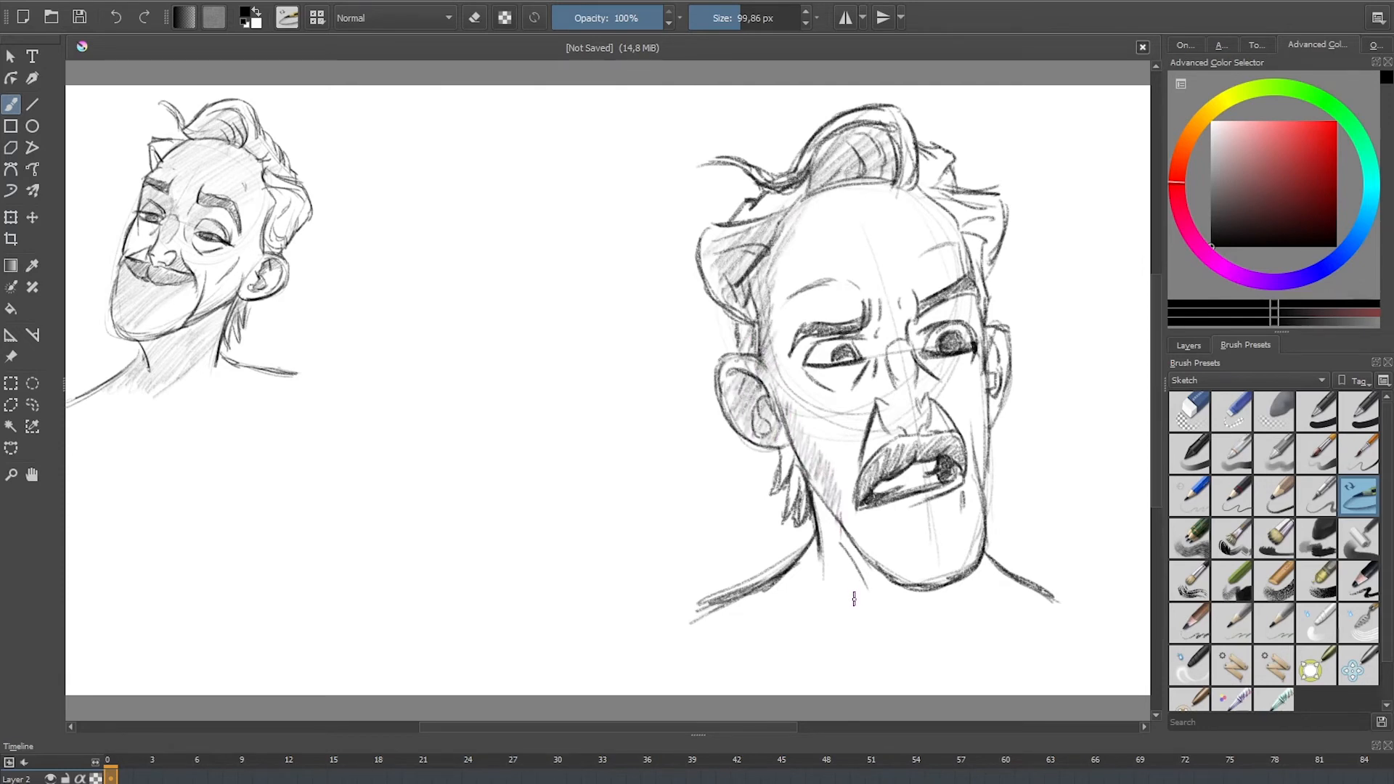
Step: With the 10 px sketch pencil, darken the hollow of the near cheek and the far cheek crease
click(1246, 623)
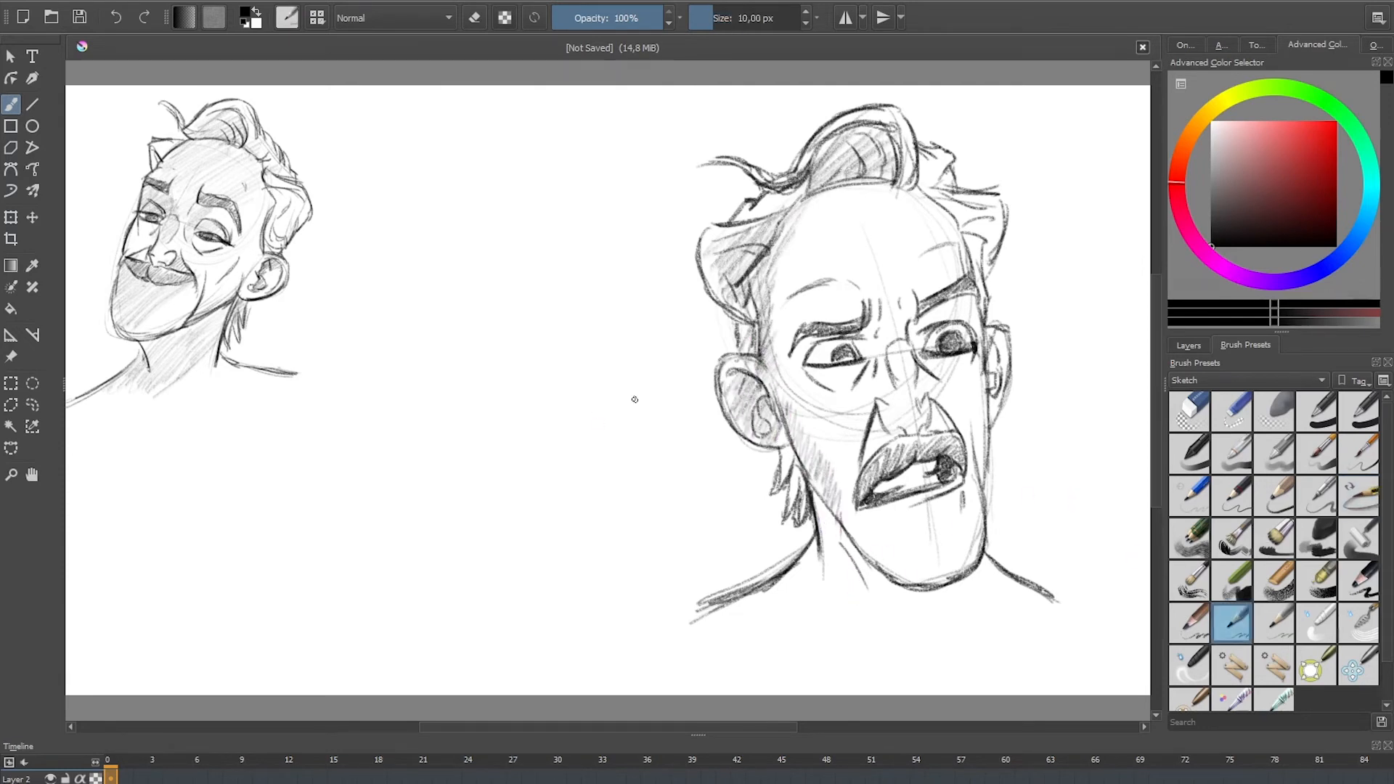
drag(817, 446, 842, 502)
drag(972, 416, 975, 465)
drag(788, 385, 807, 421)
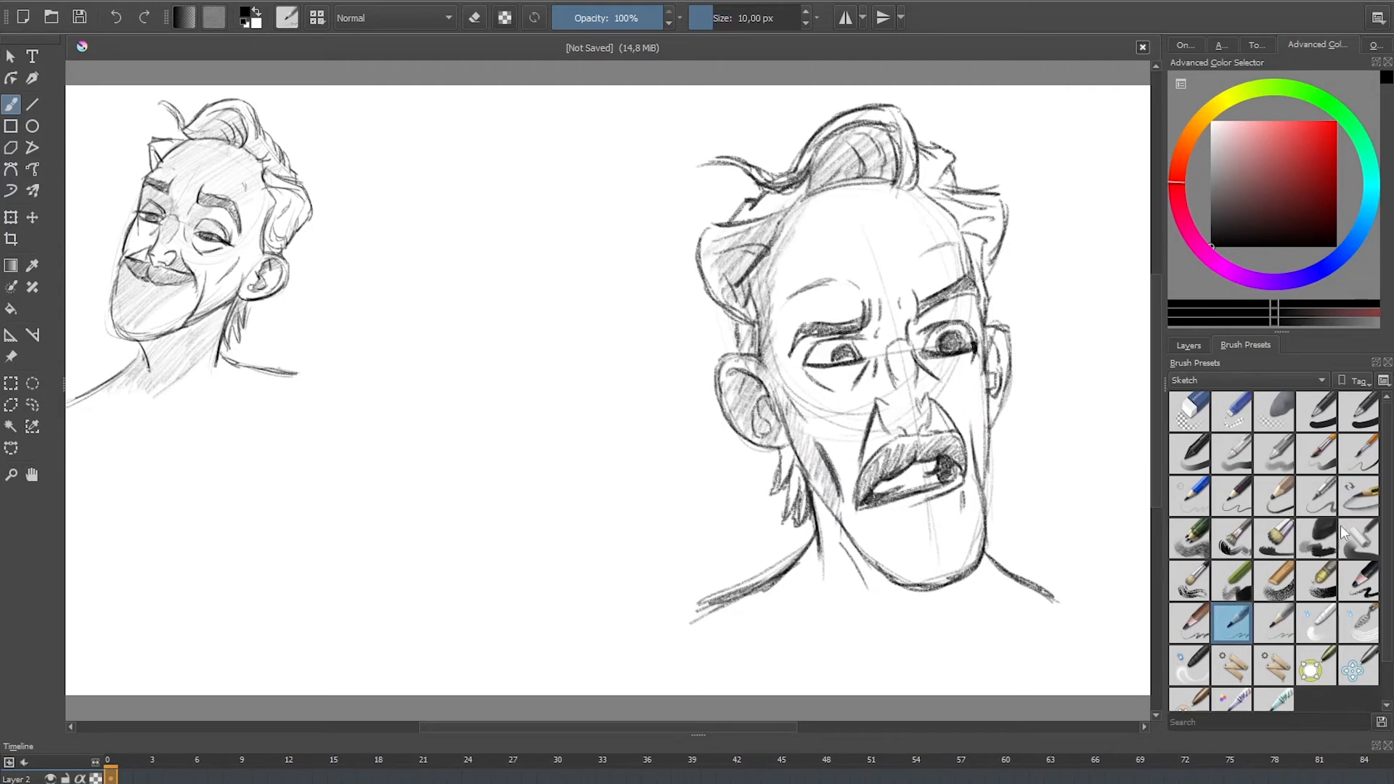
Step: With the broad shading pencil at about 90 px, hatch shadow over the neck, the near shoulder and the nose
click(1355, 500)
shift+drag(860, 539, 895, 539)
mouse_move(815, 502)
mouse_down()
mouse_move(816, 550)
mouse_move(851, 553)
mouse_up()
mouse_move(880, 628)
mouse_down()
mouse_move(886, 597)
mouse_move(779, 653)
mouse_move(863, 564)
mouse_move(733, 628)
mouse_move(696, 626)
mouse_up()
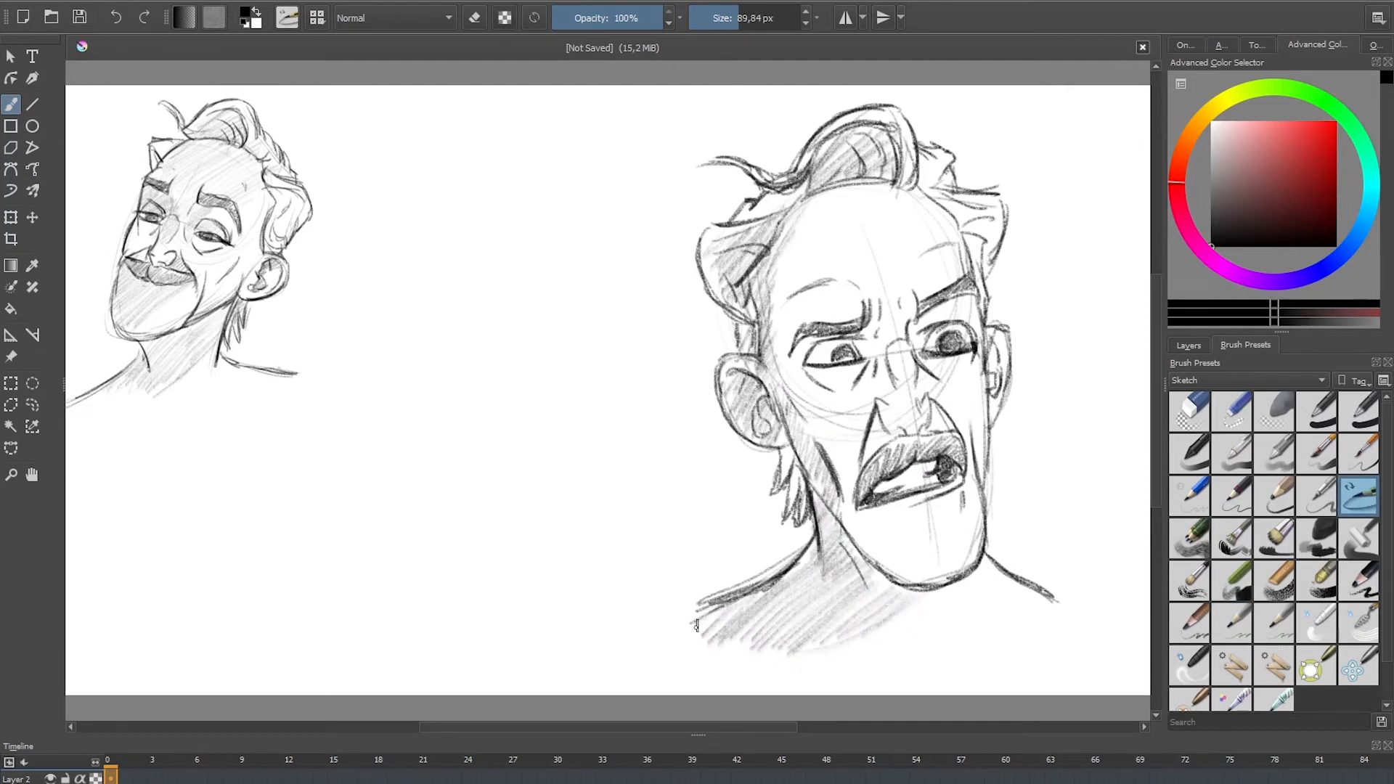
mouse_move(869, 437)
mouse_down()
mouse_move(924, 430)
mouse_move(889, 444)
mouse_move(872, 319)
mouse_move(878, 357)
mouse_move(877, 340)
mouse_move(863, 340)
mouse_move(882, 350)
mouse_move(807, 361)
mouse_up()
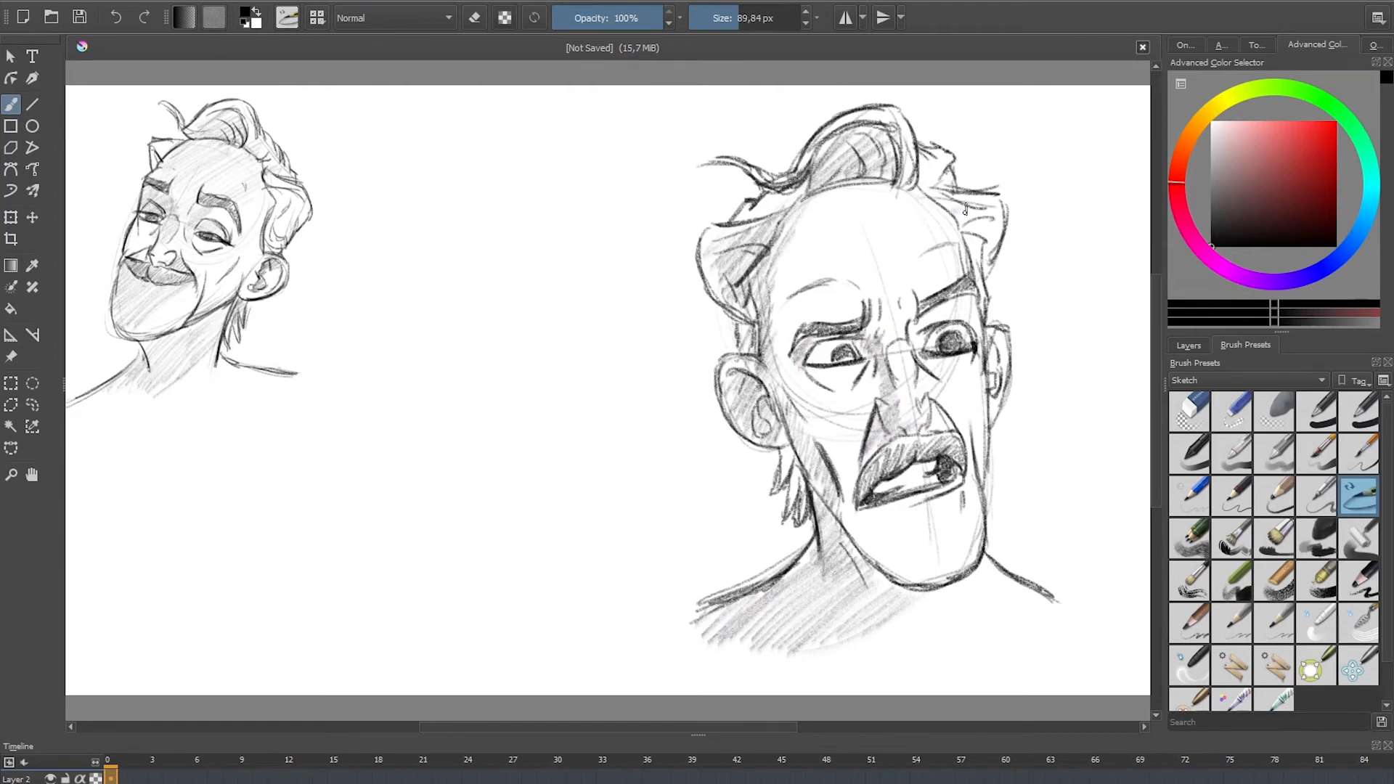
Step: With the broad shading pencil, hatch the angry head's far-side hair, far ear, nose and mouth, and return to the 10 px sketch pencil
mouse_move(965, 209)
mouse_down()
mouse_move(976, 280)
mouse_move(942, 325)
mouse_move(971, 326)
mouse_move(931, 317)
mouse_move(916, 355)
mouse_up()
drag(995, 338, 1004, 362)
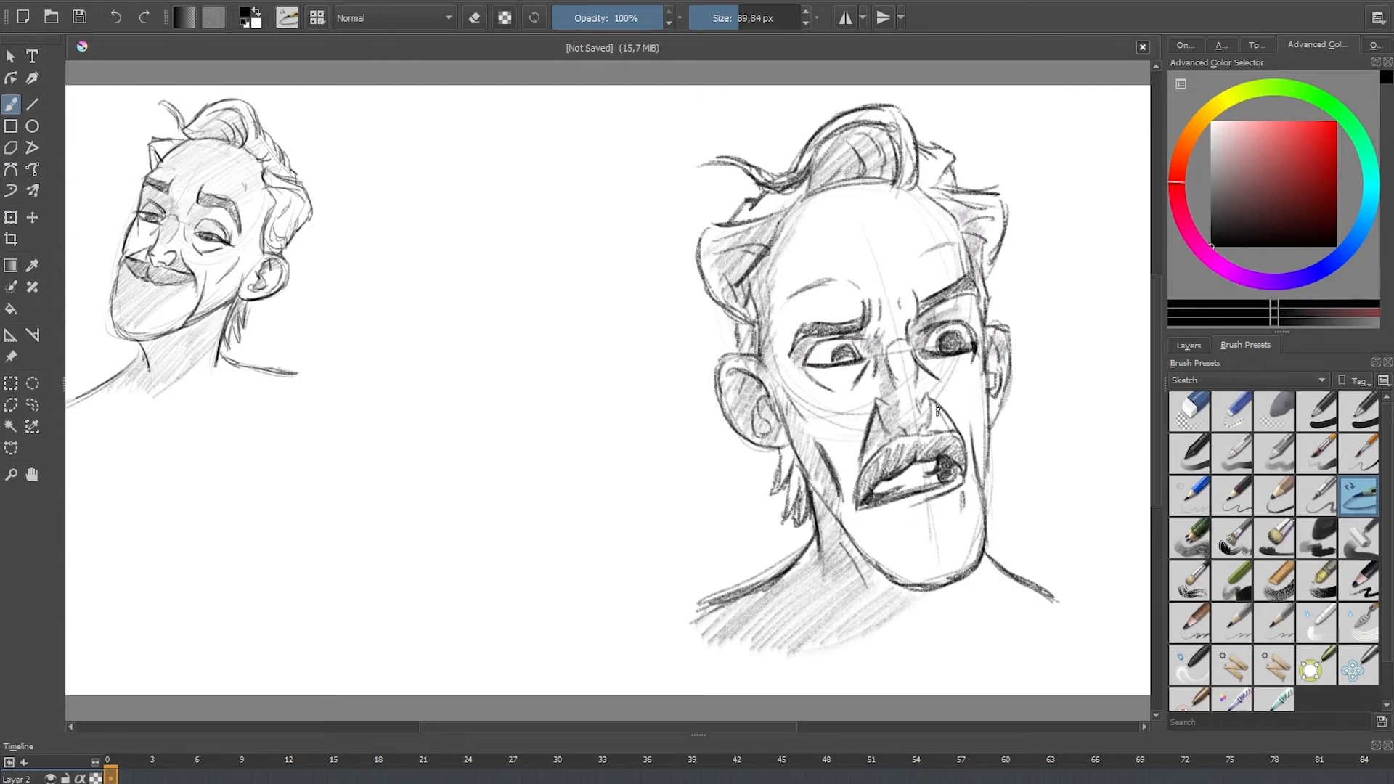
drag(938, 410, 941, 429)
drag(951, 459, 955, 465)
drag(875, 497, 912, 472)
click(1240, 623)
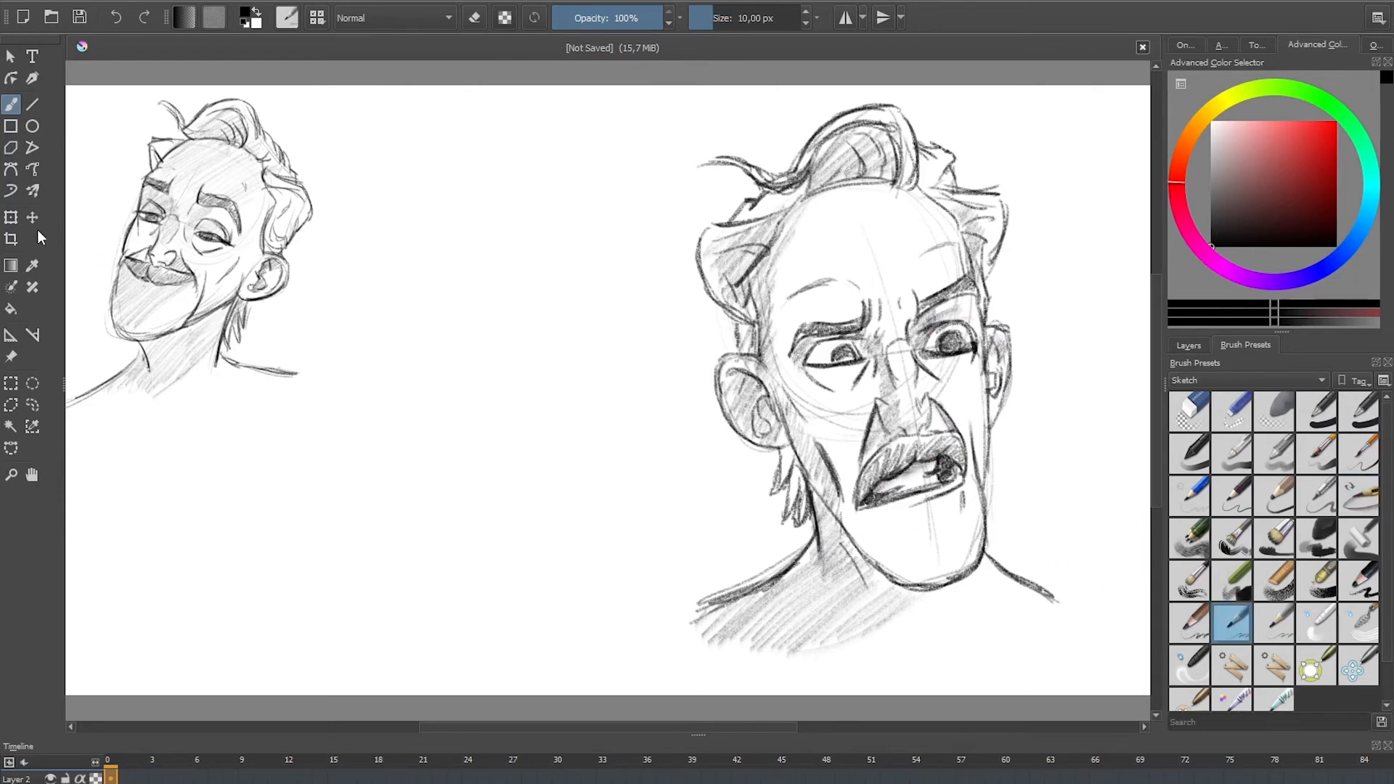
Step: Select the large angry head with a rectangular selection, scale it down and place it beneath the smiling head, leaving nothing selected
key(ctrl+t)
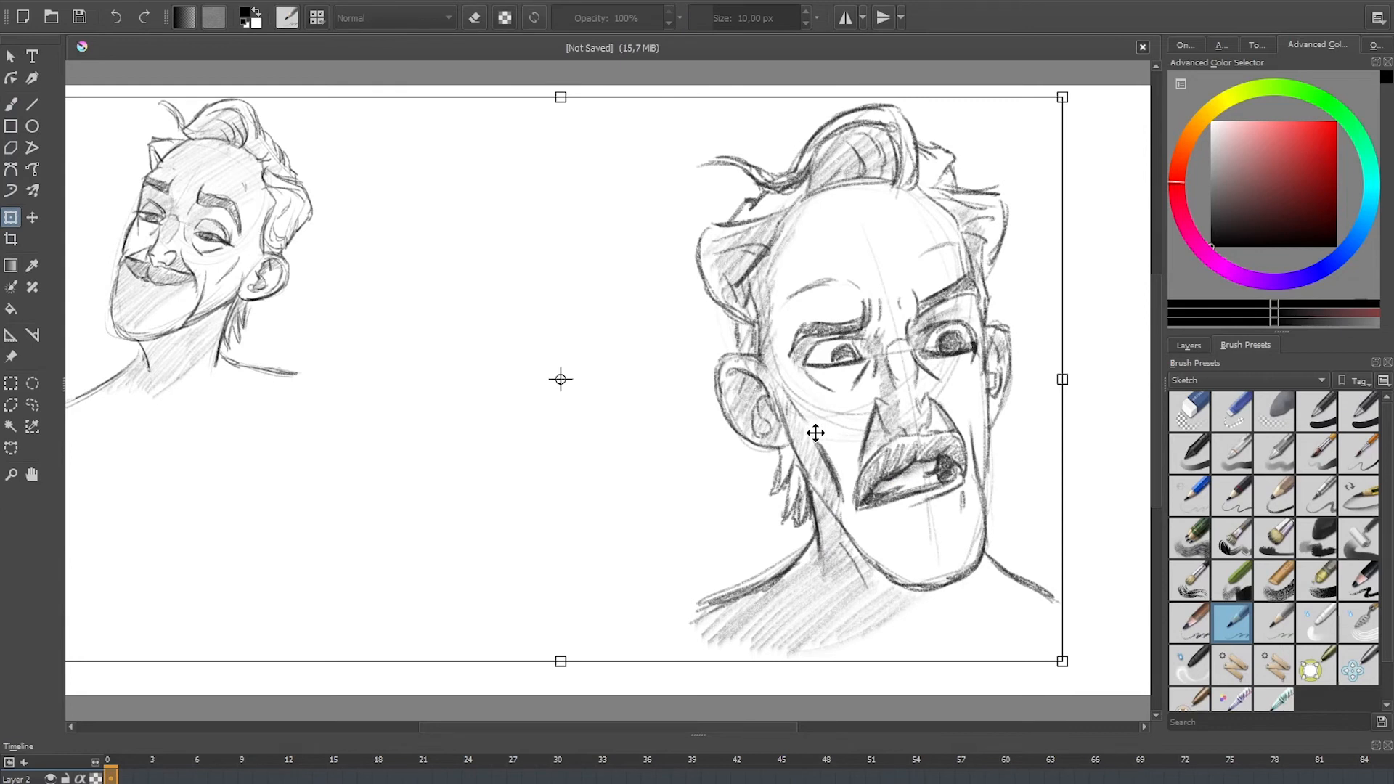
key(ctrl+r)
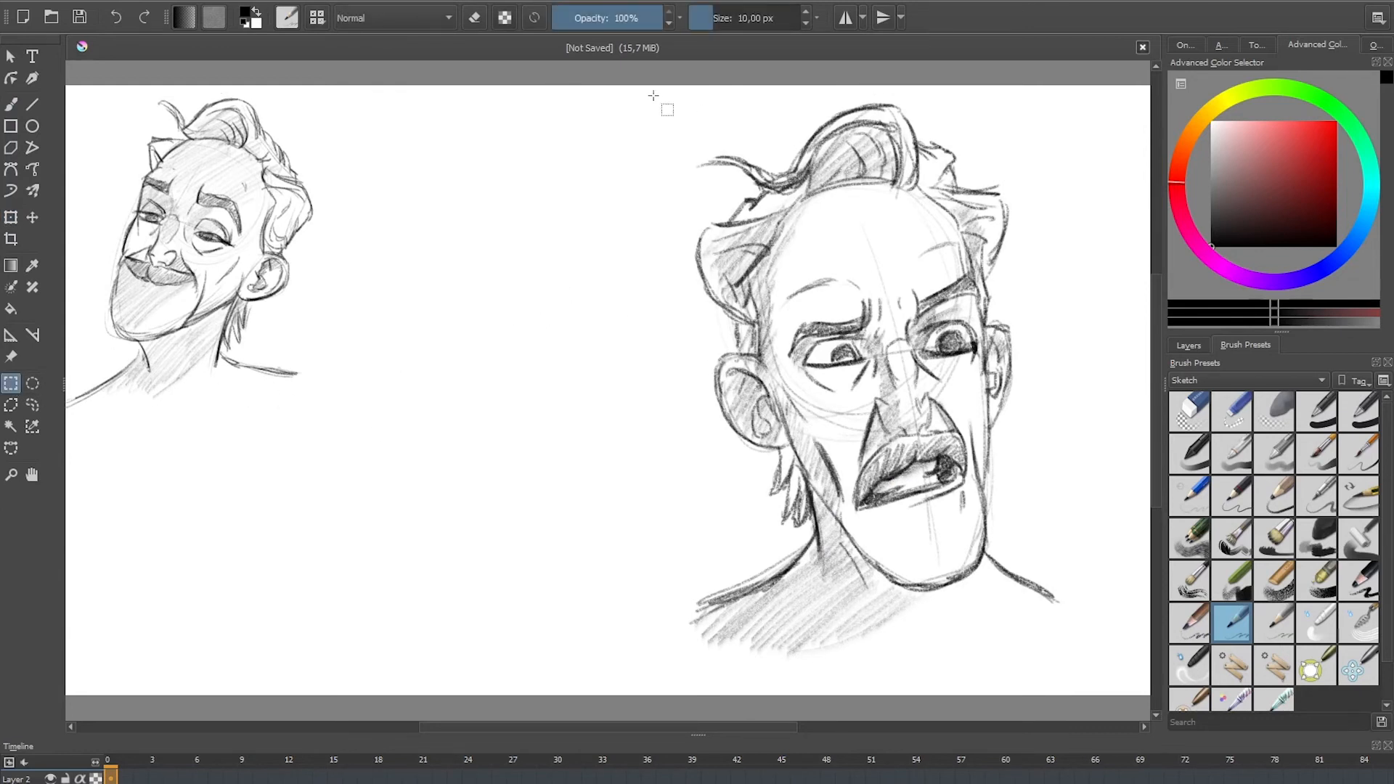
drag(654, 79, 1079, 666)
key(ctrl+t)
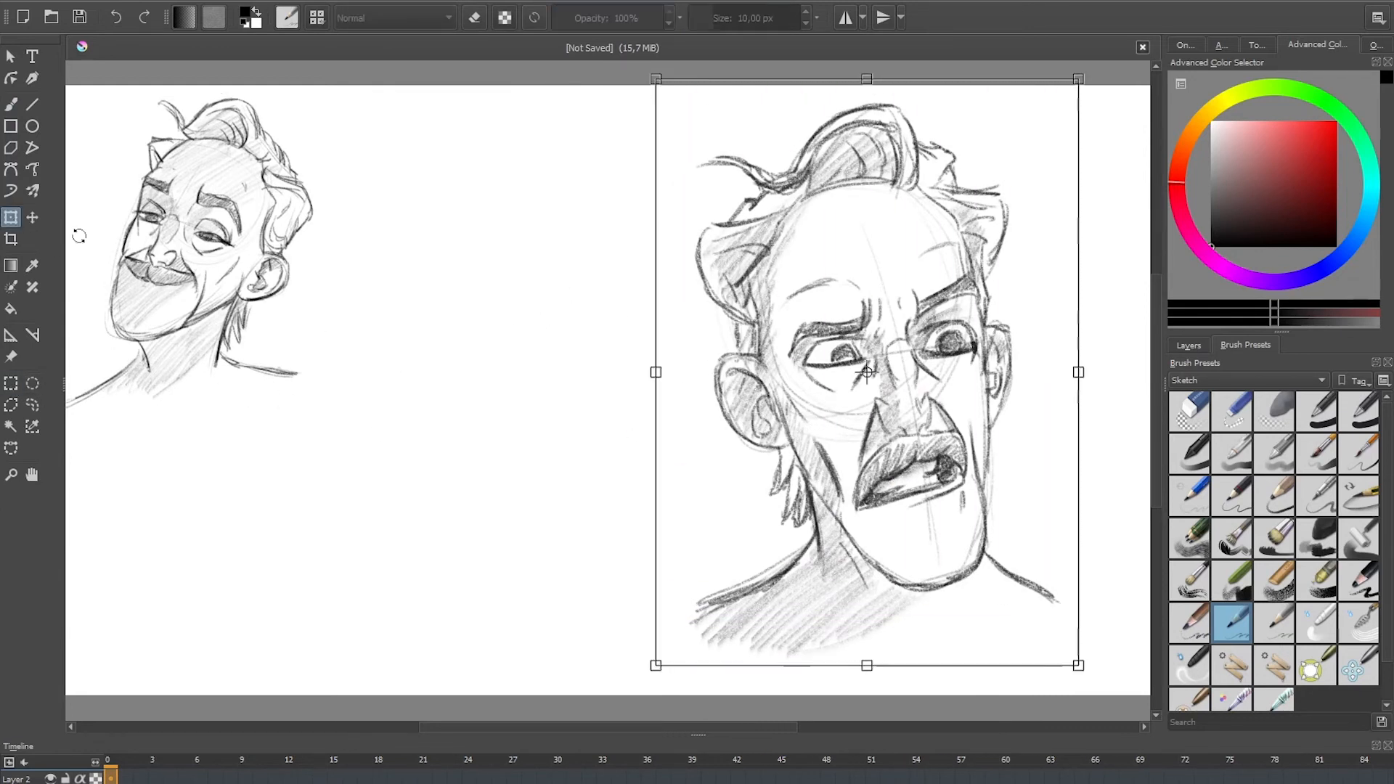
drag(1078, 79, 902, 310)
drag(875, 445, 296, 488)
drag(335, 355, 310, 390)
drag(285, 465, 290, 453)
key(Return)
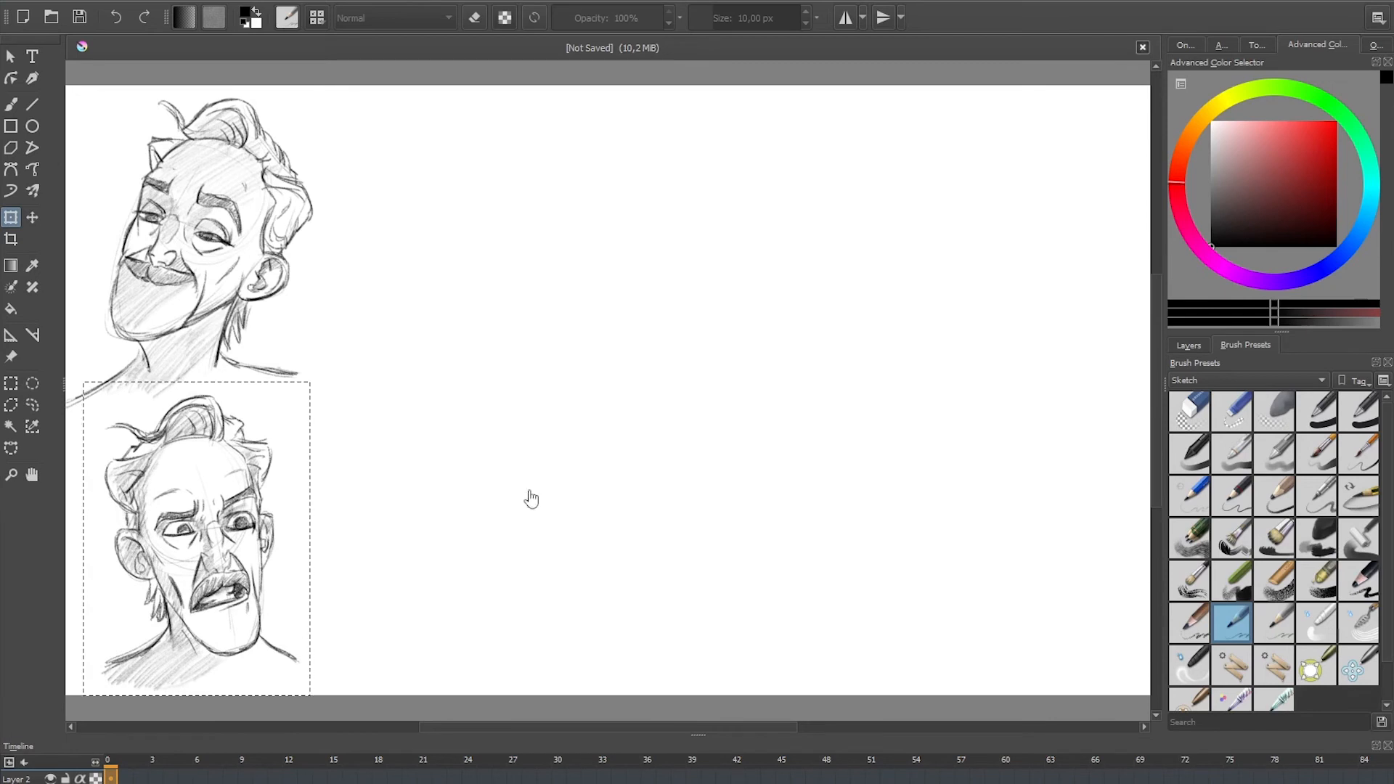
key(ctrl+shift+a)
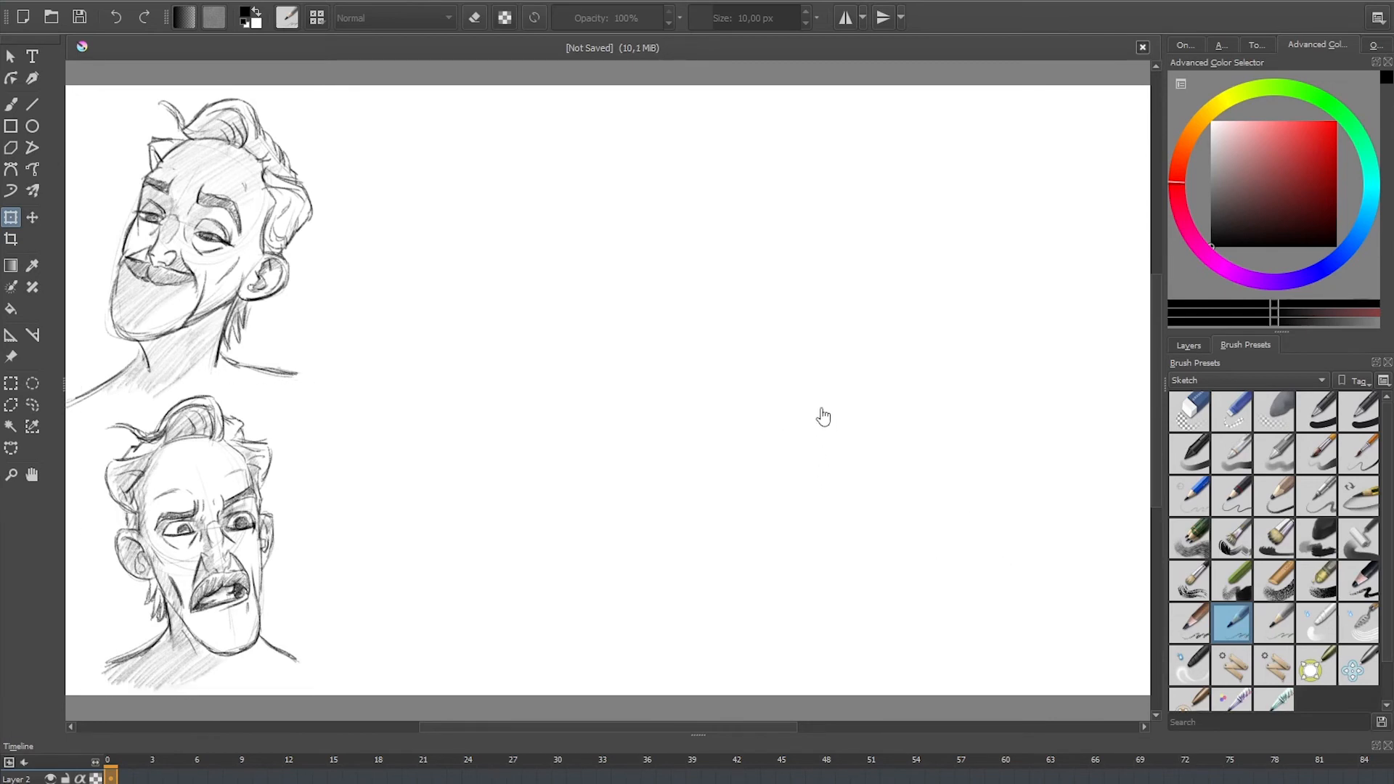
Step: With the 10 px sketch pencil, rough out a new head from a cranium circle, curved centre and brow guides, and a long jaw
key(b)
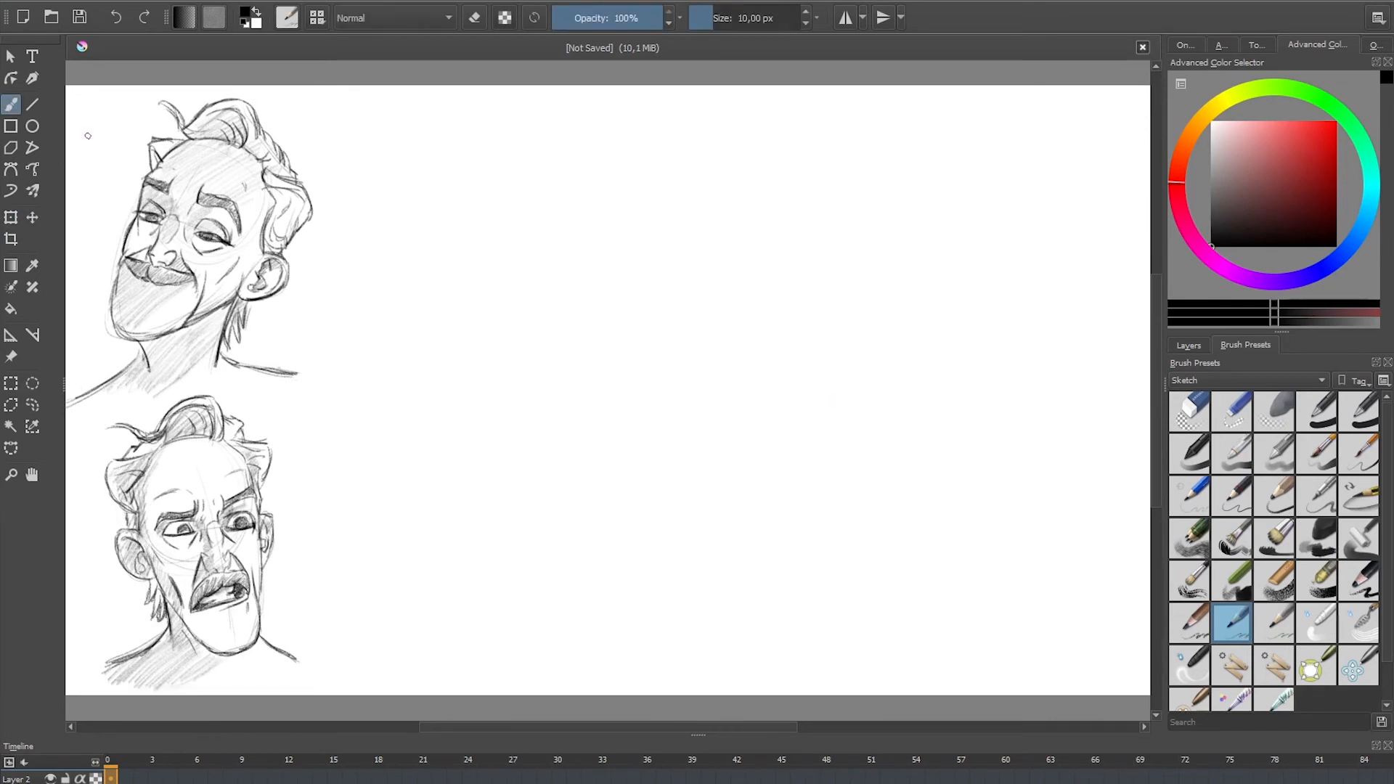
mouse_move(779, 339)
mouse_down()
mouse_move(788, 392)
mouse_move(893, 445)
mouse_up()
drag(860, 233, 901, 445)
mouse_move(822, 366)
mouse_down()
mouse_move(1020, 345)
mouse_move(748, 410)
mouse_move(1026, 358)
mouse_up()
mouse_move(825, 450)
mouse_down()
mouse_move(855, 592)
mouse_move(919, 629)
mouse_move(969, 575)
mouse_up()
drag(1018, 361, 984, 555)
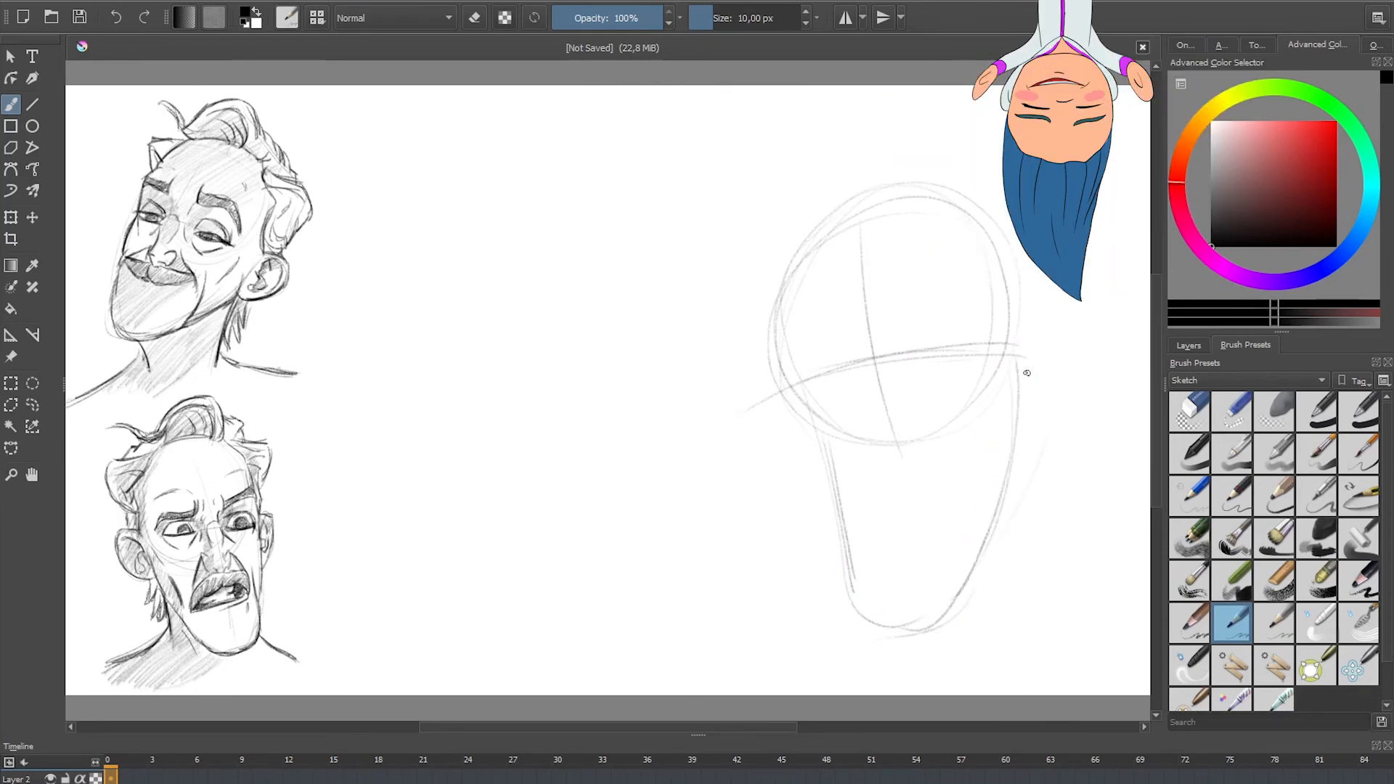
Step: Rough in both ears, the raised front lock and the pointed side hair shapes around the new head
mouse_move(1024, 355)
mouse_down()
mouse_move(1081, 396)
mouse_move(1030, 436)
mouse_up()
mouse_move(805, 404)
mouse_down()
mouse_move(832, 476)
mouse_move(795, 443)
mouse_up()
mouse_move(903, 215)
mouse_down()
mouse_move(827, 234)
mouse_move(889, 134)
mouse_move(909, 217)
mouse_up()
drag(858, 140, 835, 226)
mouse_move(917, 148)
mouse_down()
mouse_move(993, 193)
mouse_move(1044, 199)
mouse_move(1016, 323)
mouse_up()
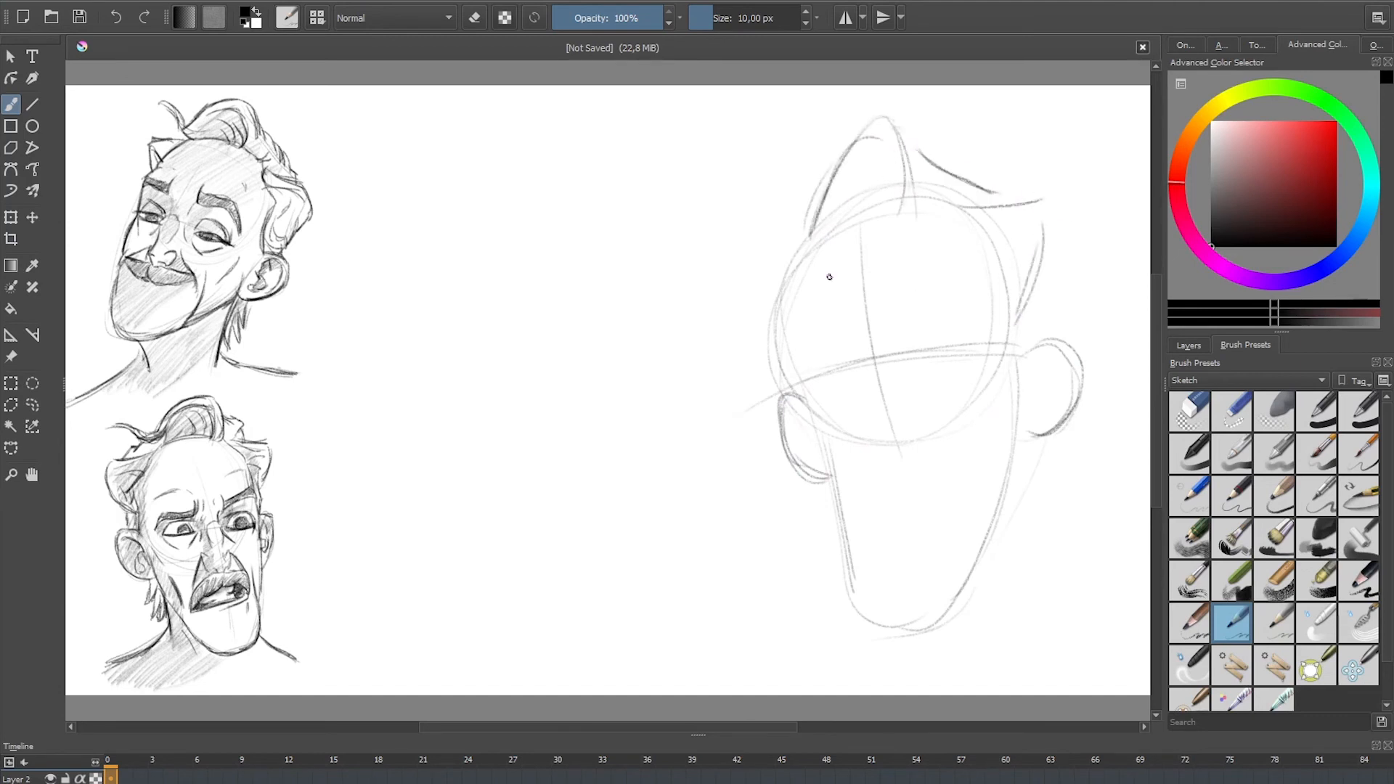
mouse_move(806, 238)
mouse_down()
mouse_move(741, 268)
mouse_move(795, 345)
mouse_up()
Step: Sketch the shoulder and neck lines and a light rounded guide for the moustache and mouth
mouse_move(723, 573)
mouse_down()
mouse_move(857, 579)
mouse_move(843, 578)
mouse_up()
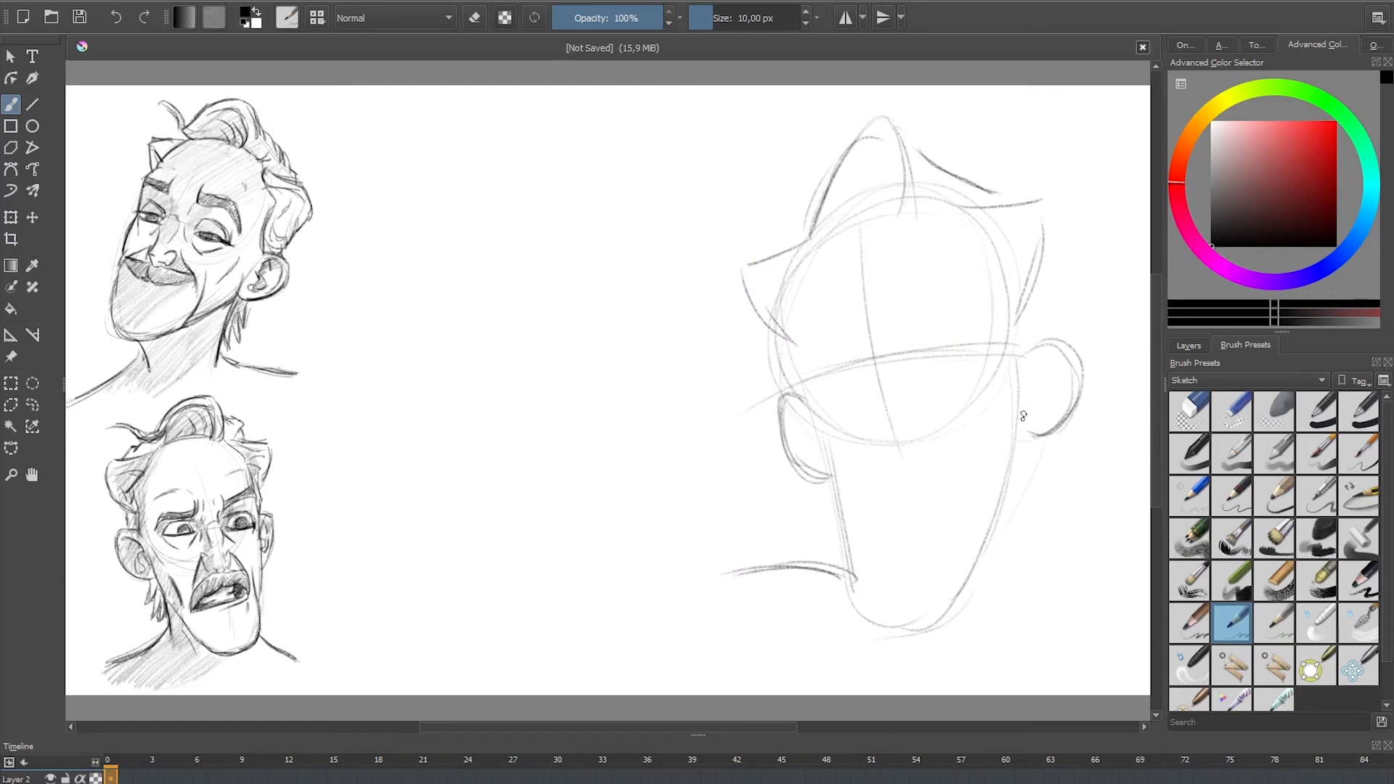
drag(1023, 428, 1040, 601)
drag(1031, 544, 1111, 583)
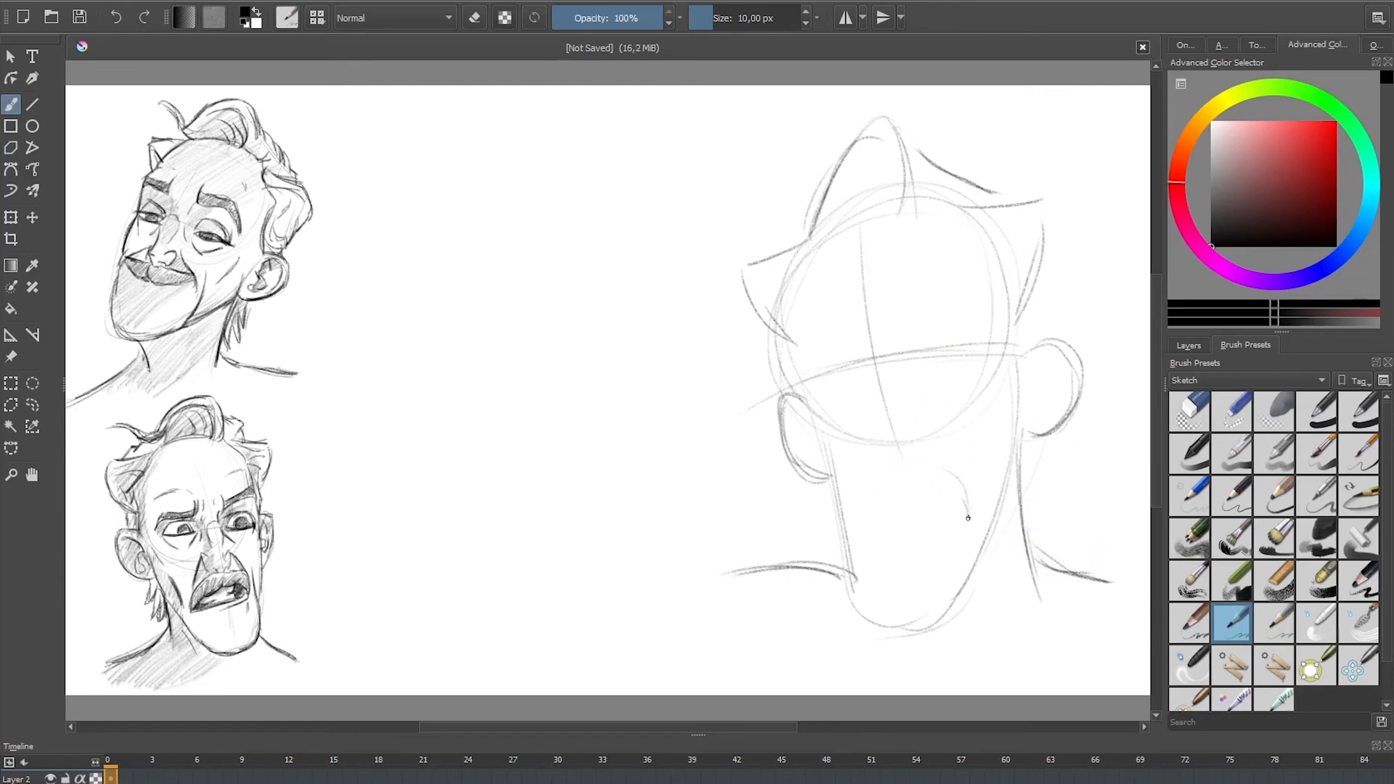
mouse_move(938, 533)
mouse_down()
mouse_move(876, 541)
mouse_move(874, 557)
mouse_up()
Step: Draw the frowning far eyebrow, the raised angular near eyebrow with forehead wrinkles, and the wide-open near eye
mouse_move(808, 352)
mouse_down()
mouse_move(961, 285)
mouse_move(900, 318)
mouse_move(959, 292)
mouse_move(989, 324)
mouse_move(967, 305)
mouse_up()
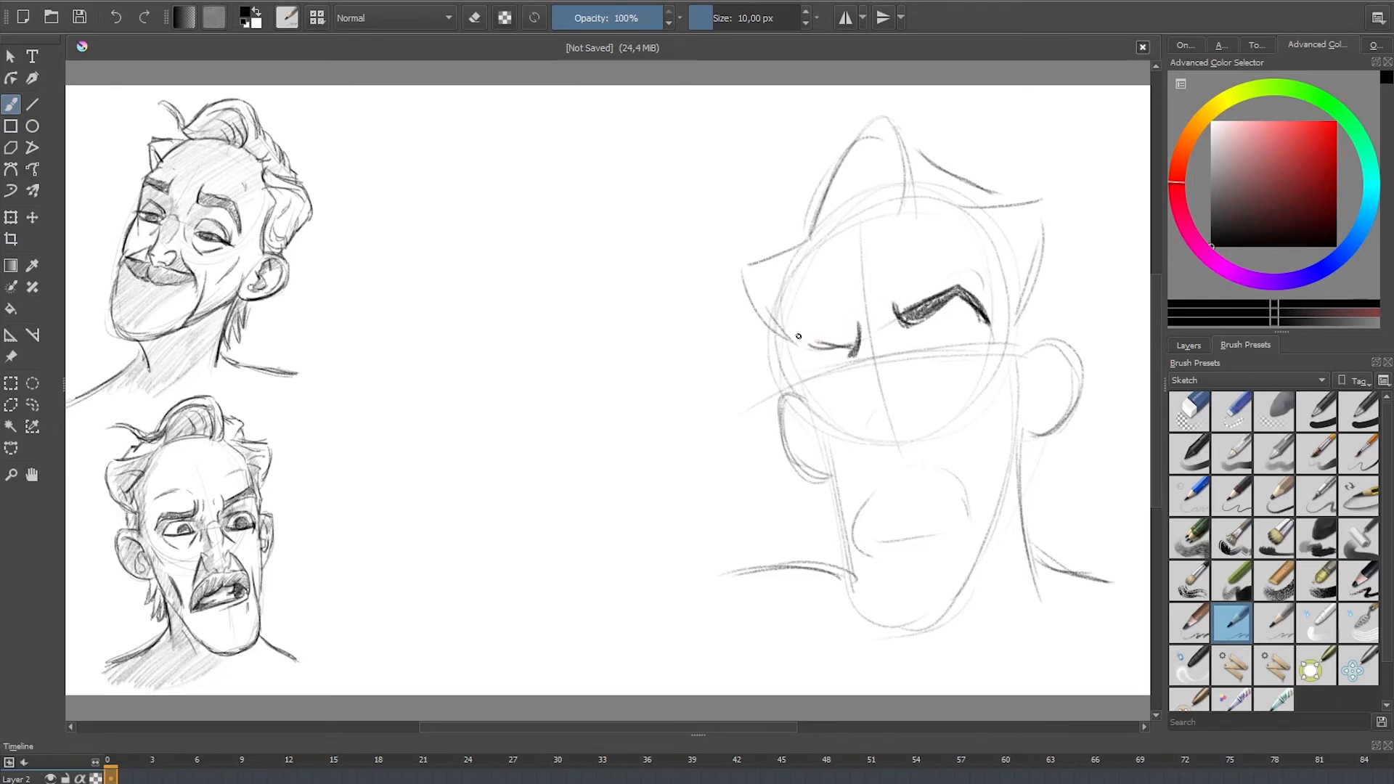
mouse_move(817, 348)
mouse_down()
mouse_move(854, 345)
mouse_move(804, 389)
mouse_up()
drag(934, 263, 891, 287)
mouse_move(978, 340)
mouse_down()
mouse_move(969, 384)
mouse_move(930, 324)
mouse_move(979, 353)
mouse_move(920, 335)
mouse_move(944, 366)
mouse_move(937, 342)
mouse_up()
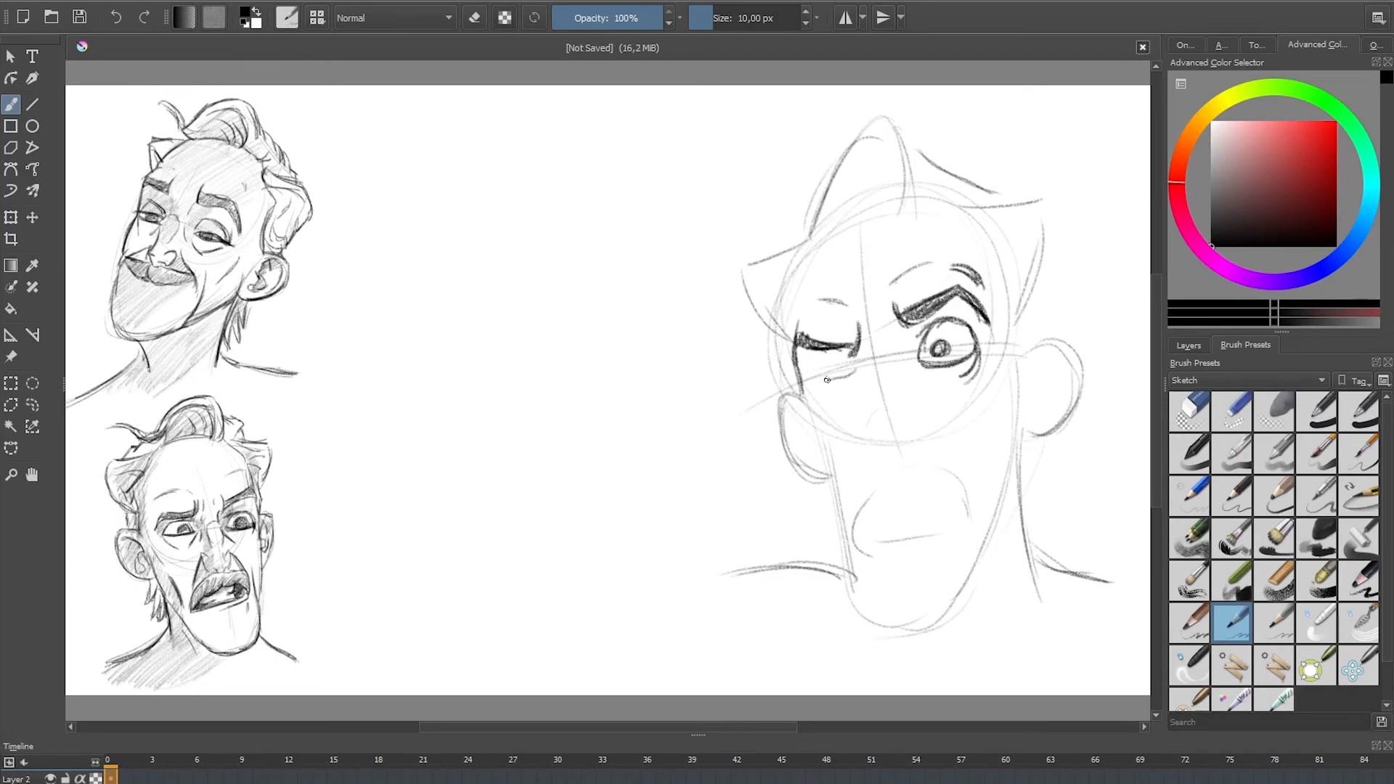
Step: Draw the far eye with its pupil, followed by the nose bridge, nose tip and nostrils
mouse_move(803, 382)
mouse_down()
mouse_move(857, 371)
mouse_move(842, 356)
mouse_up()
mouse_move(804, 363)
mouse_down()
mouse_move(858, 366)
mouse_move(833, 371)
mouse_move(901, 323)
mouse_move(910, 362)
mouse_up()
drag(893, 351, 895, 399)
drag(867, 359, 871, 384)
mouse_move(875, 399)
mouse_down()
mouse_move(871, 423)
mouse_move(889, 415)
mouse_move(870, 432)
mouse_up()
Step: Draw the creases beside the nose and a drooping moustache beneath it, filling the moustache with dark strokes
mouse_move(874, 428)
mouse_down()
mouse_move(946, 437)
mouse_move(964, 457)
mouse_move(854, 461)
mouse_move(847, 521)
mouse_up()
drag(864, 463, 851, 533)
mouse_move(881, 477)
mouse_down()
mouse_move(849, 514)
mouse_move(899, 454)
mouse_up()
mouse_move(882, 474)
mouse_down()
mouse_move(897, 459)
mouse_move(966, 472)
mouse_move(973, 500)
mouse_up()
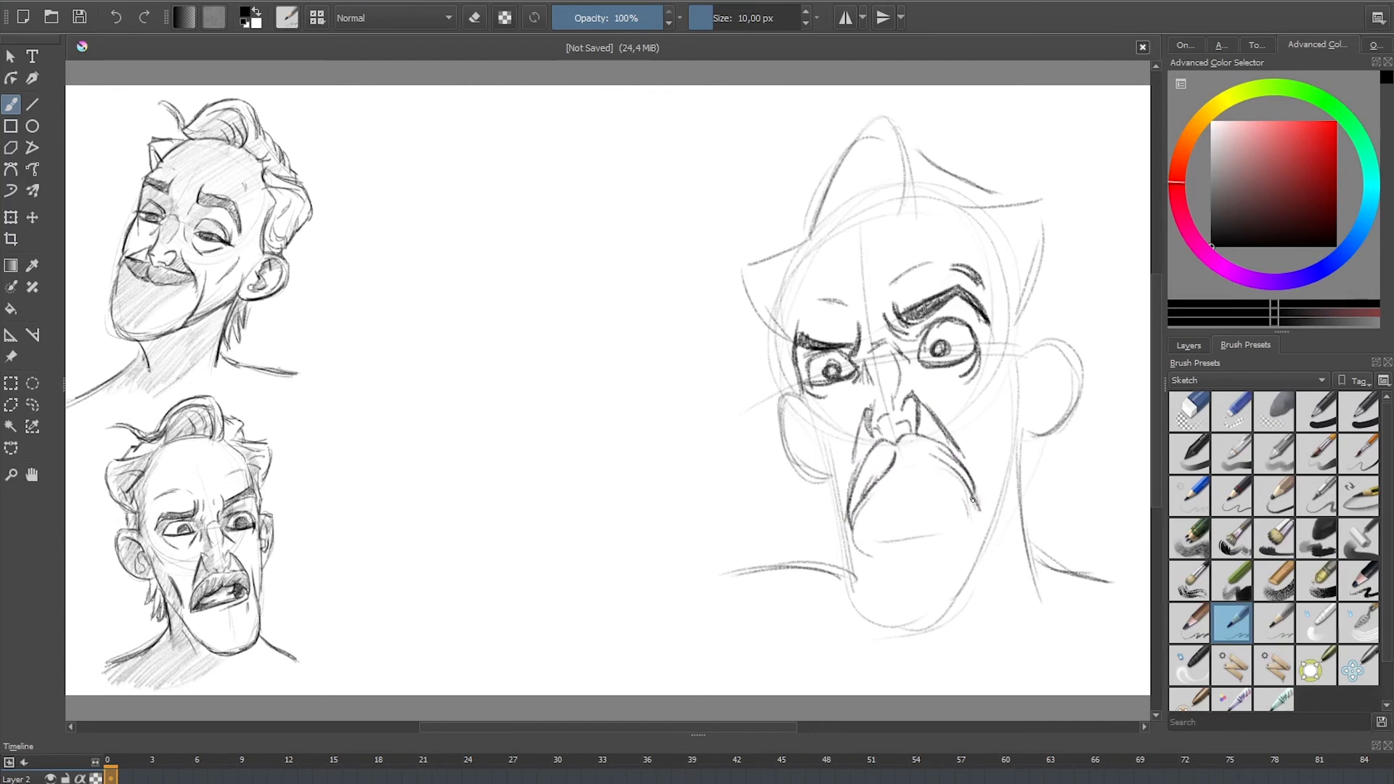
mouse_move(901, 458)
mouse_down()
mouse_move(950, 465)
mouse_move(923, 464)
mouse_up()
mouse_move(850, 505)
mouse_down()
mouse_move(882, 450)
mouse_move(945, 451)
mouse_up()
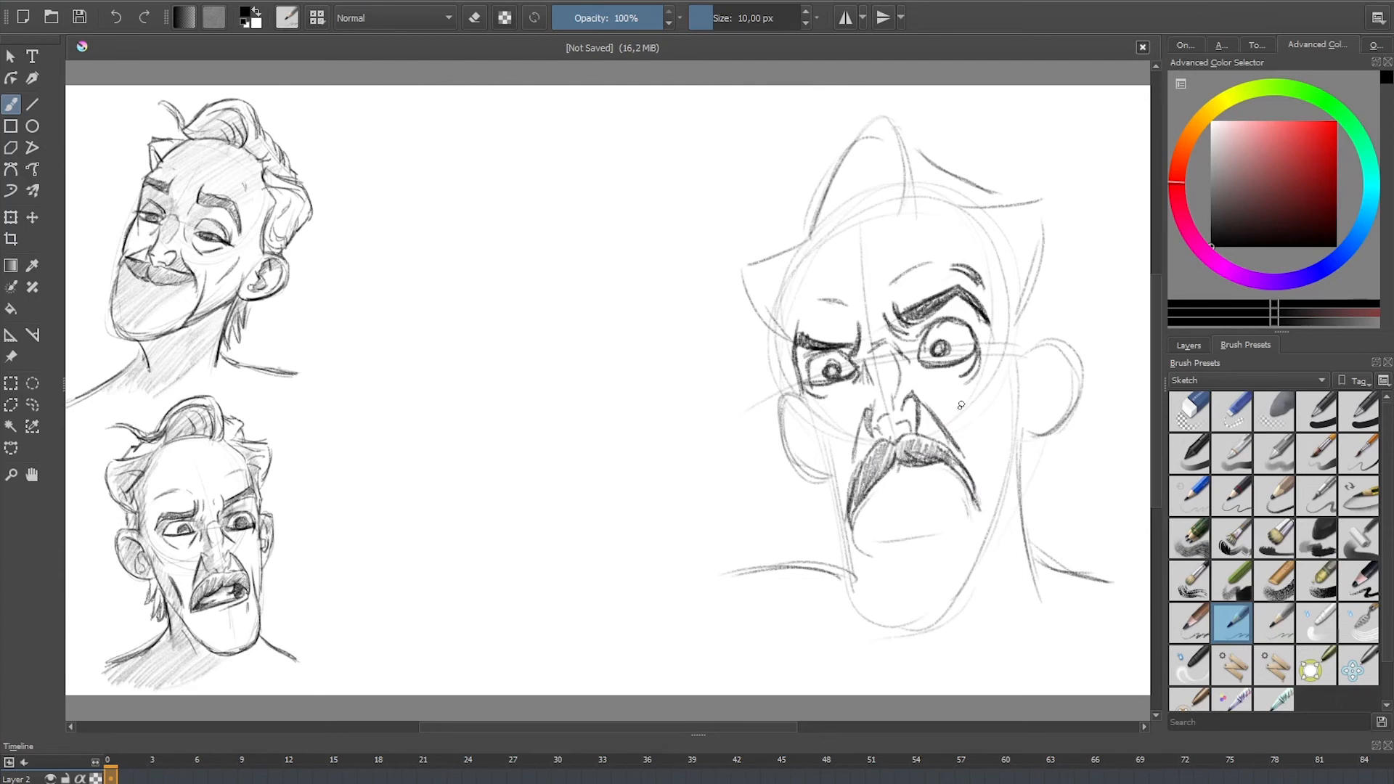
Step: Draw the shouting mouth with upper and lower teeth beneath the moustache and darken its interior
mouse_move(856, 498)
mouse_down()
mouse_move(864, 528)
mouse_move(905, 536)
mouse_move(959, 529)
mouse_move(979, 505)
mouse_move(858, 532)
mouse_up()
mouse_move(890, 480)
mouse_down()
mouse_move(957, 476)
mouse_move(875, 483)
mouse_move(930, 520)
mouse_up()
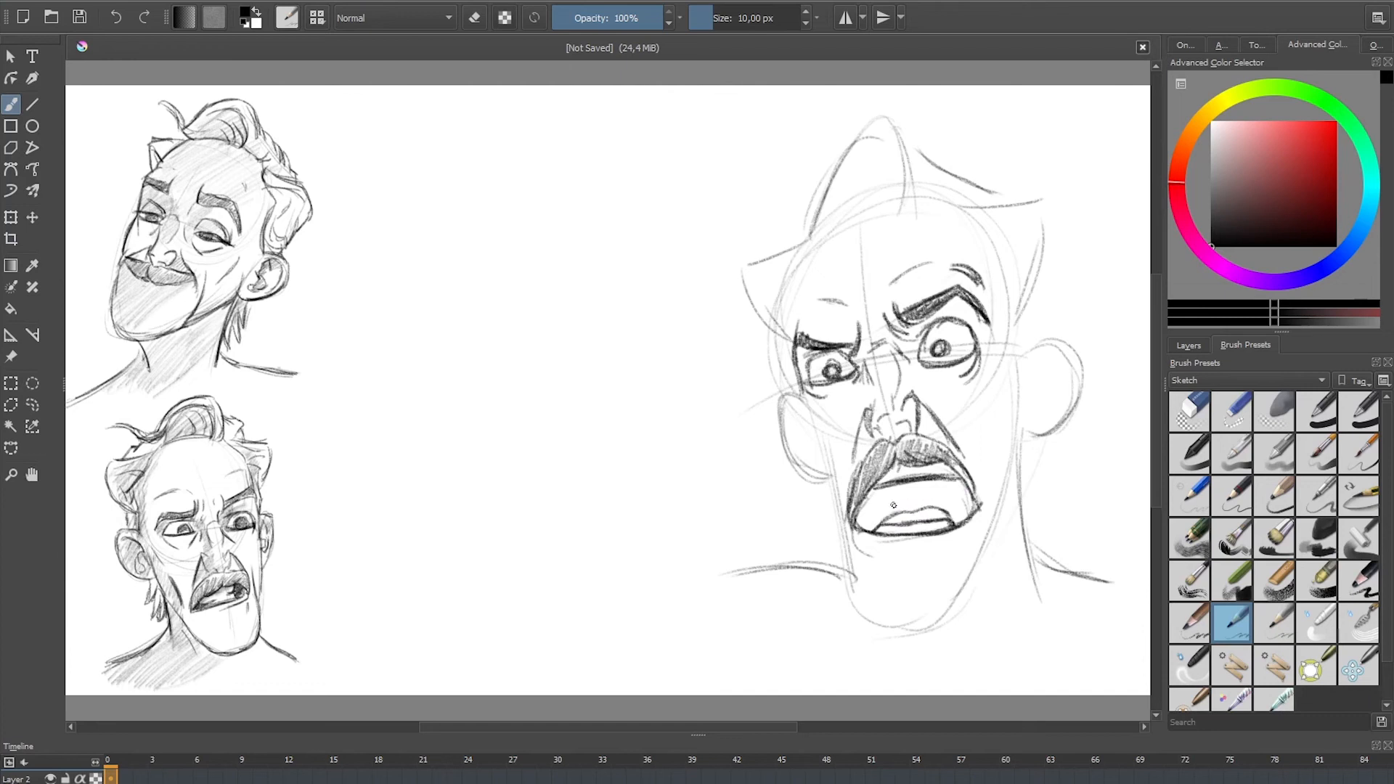
drag(887, 491, 883, 523)
drag(936, 481, 947, 512)
mouse_move(863, 506)
mouse_down()
mouse_move(973, 507)
mouse_move(862, 511)
mouse_move(877, 521)
mouse_move(902, 499)
mouse_move(939, 502)
mouse_up()
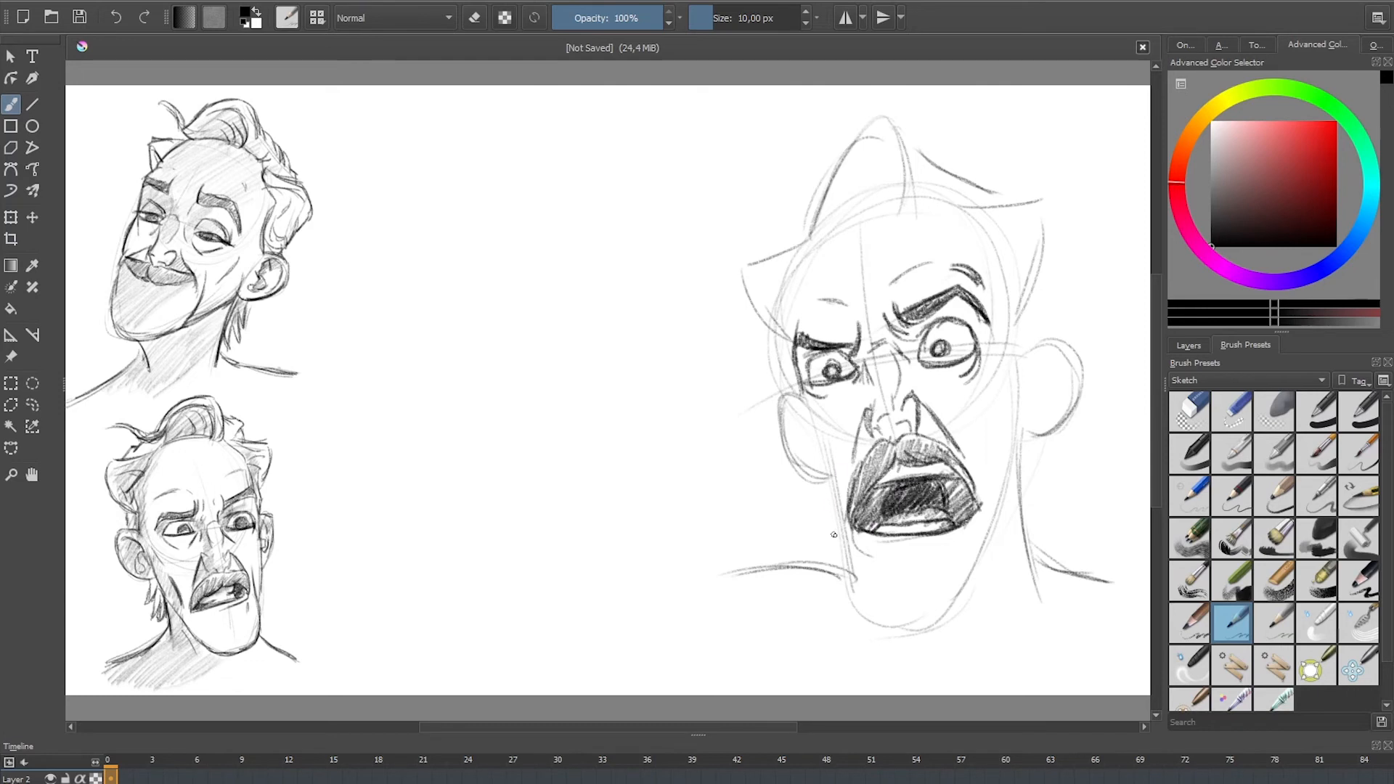
Step: Add creases under the lip and along the near cheek, and firm up the jaw and chin outline
drag(900, 549, 937, 539)
drag(988, 423, 984, 500)
drag(1002, 354, 989, 459)
mouse_move(820, 452)
mouse_down()
mouse_move(864, 616)
mouse_move(944, 604)
mouse_up()
mouse_move(957, 604)
mouse_down()
mouse_move(983, 560)
mouse_move(986, 500)
mouse_move(972, 604)
mouse_up()
drag(1024, 394, 986, 552)
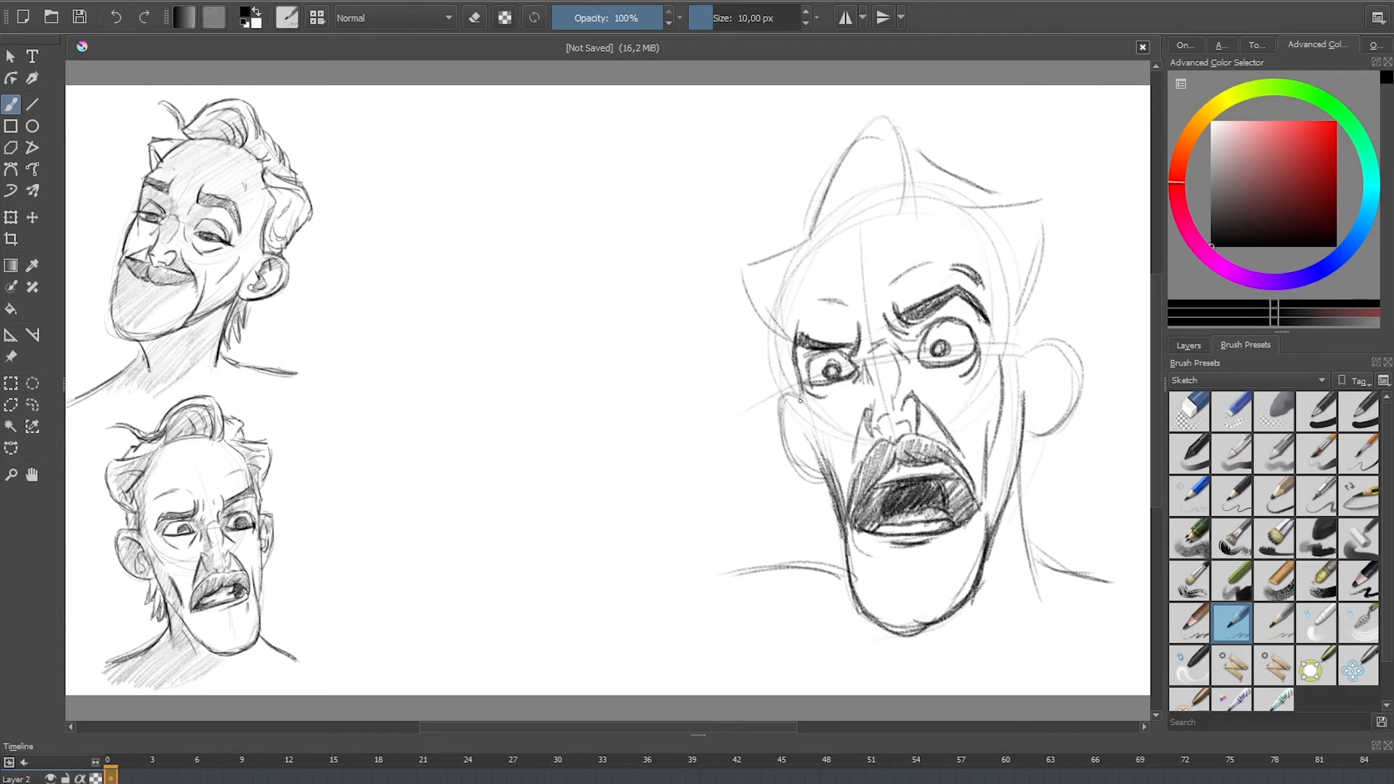
Step: Darken the outlines of both ears and draw the inner folds of the near ear
drag(782, 393, 797, 463)
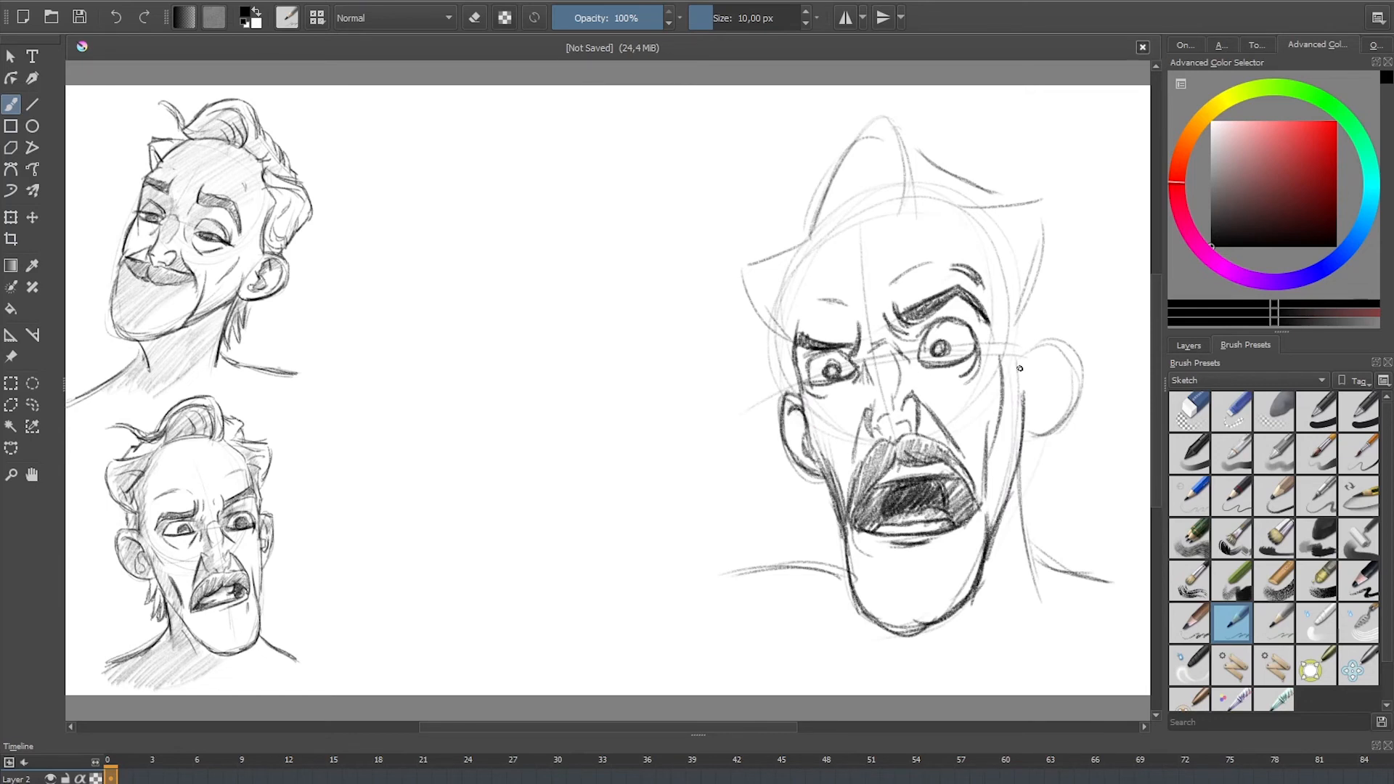
mouse_move(1020, 368)
mouse_down()
mouse_move(1050, 338)
mouse_move(1076, 356)
mouse_move(1034, 437)
mouse_up()
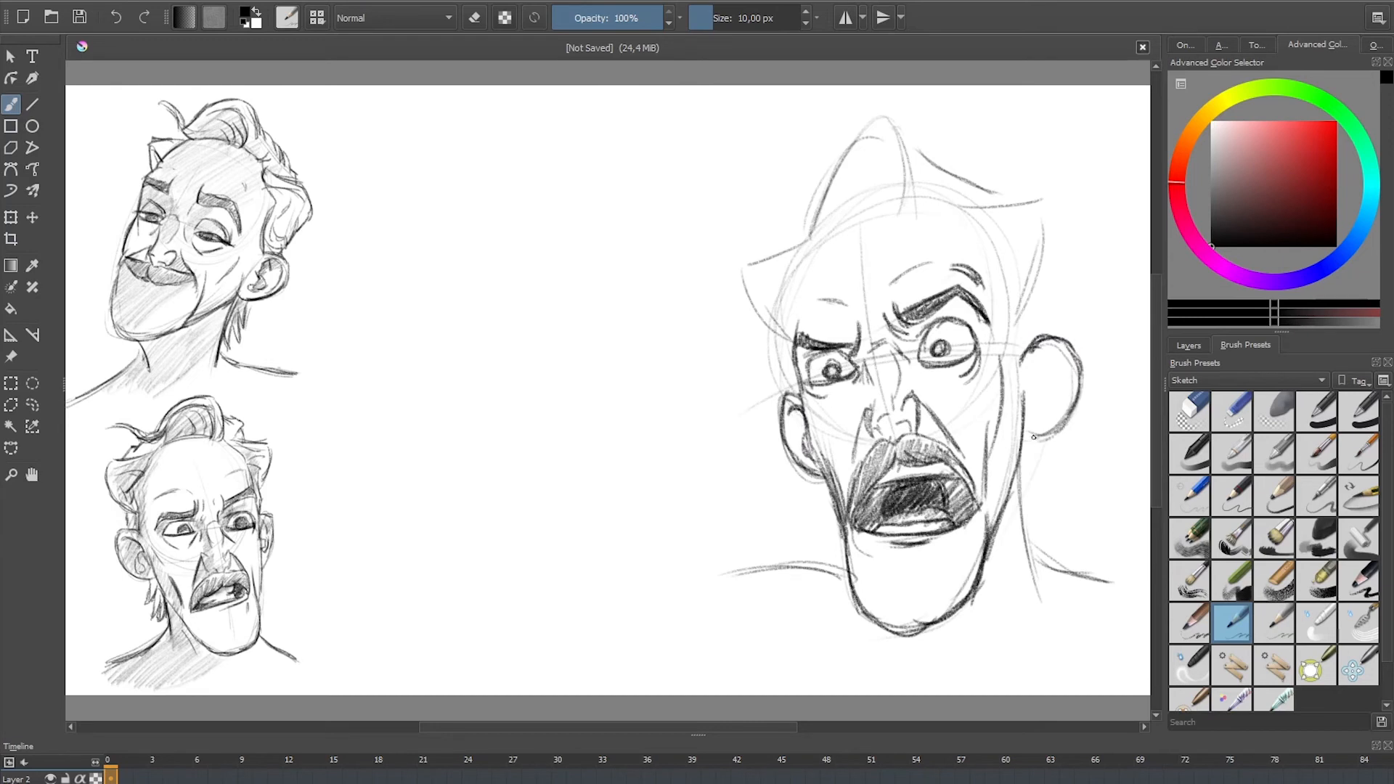
drag(1076, 396, 1032, 439)
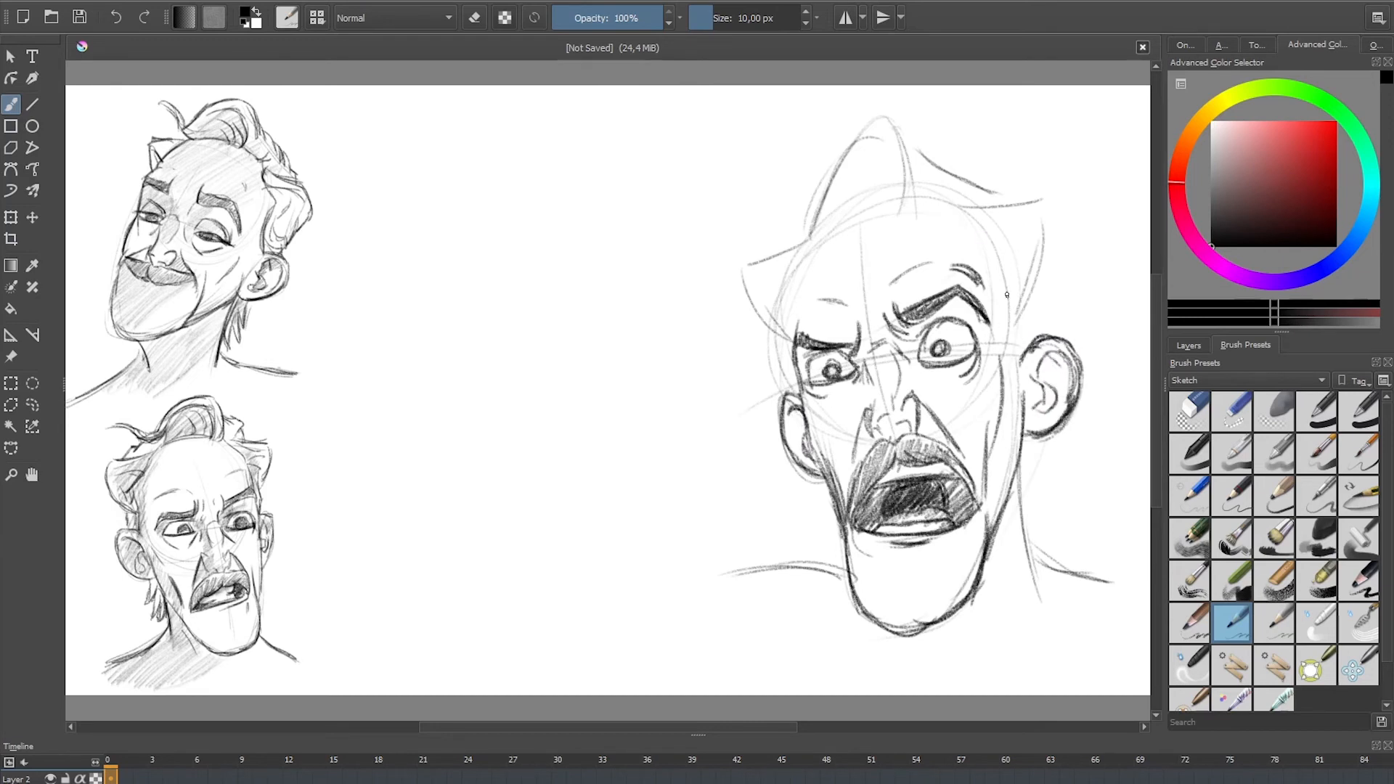
Step: Refine the near temple and the hairline, and outline the curled front lock with its wavy loose strand
drag(1020, 251, 995, 338)
mouse_move(856, 208)
mouse_down()
mouse_move(936, 195)
mouse_move(812, 234)
mouse_up()
mouse_move(890, 136)
mouse_down()
mouse_move(908, 198)
mouse_move(849, 144)
mouse_move(800, 217)
mouse_up()
drag(900, 122, 924, 191)
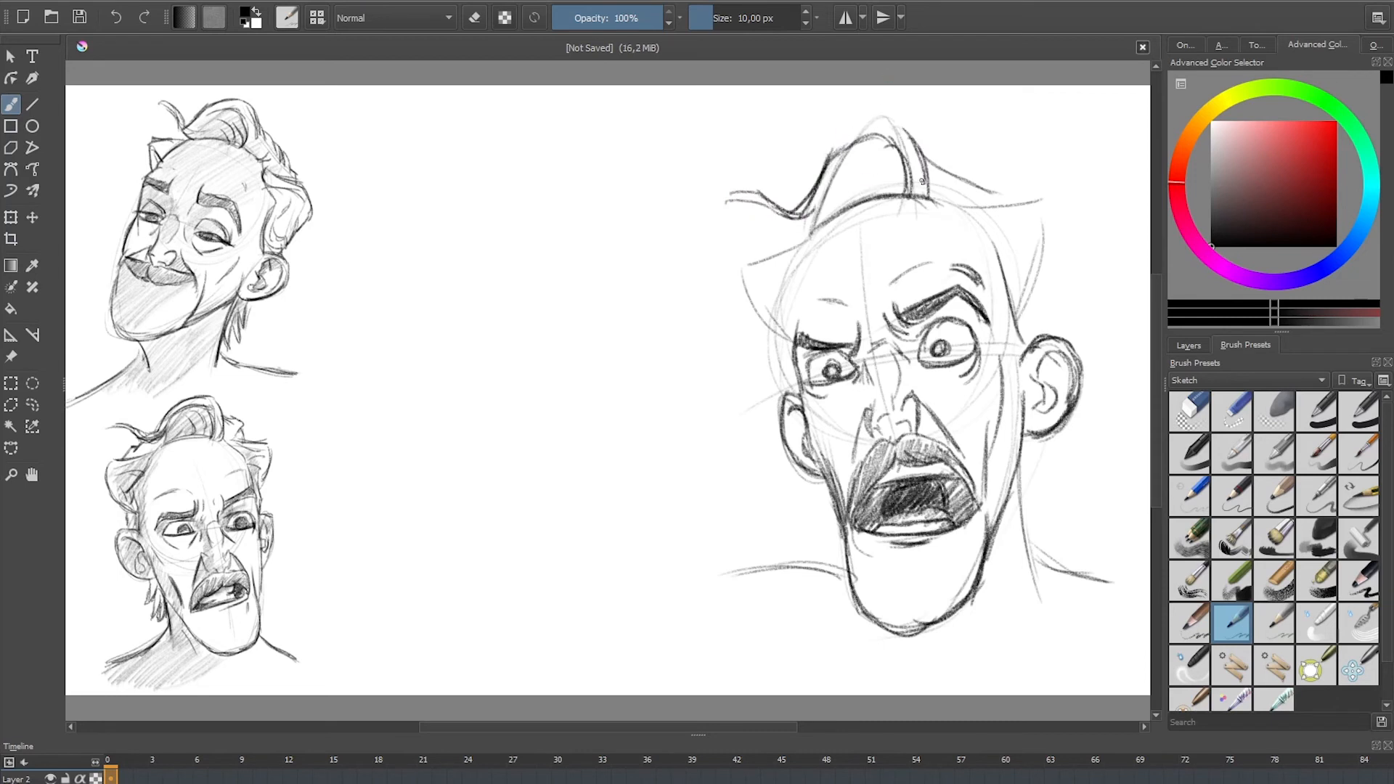
drag(864, 121, 804, 193)
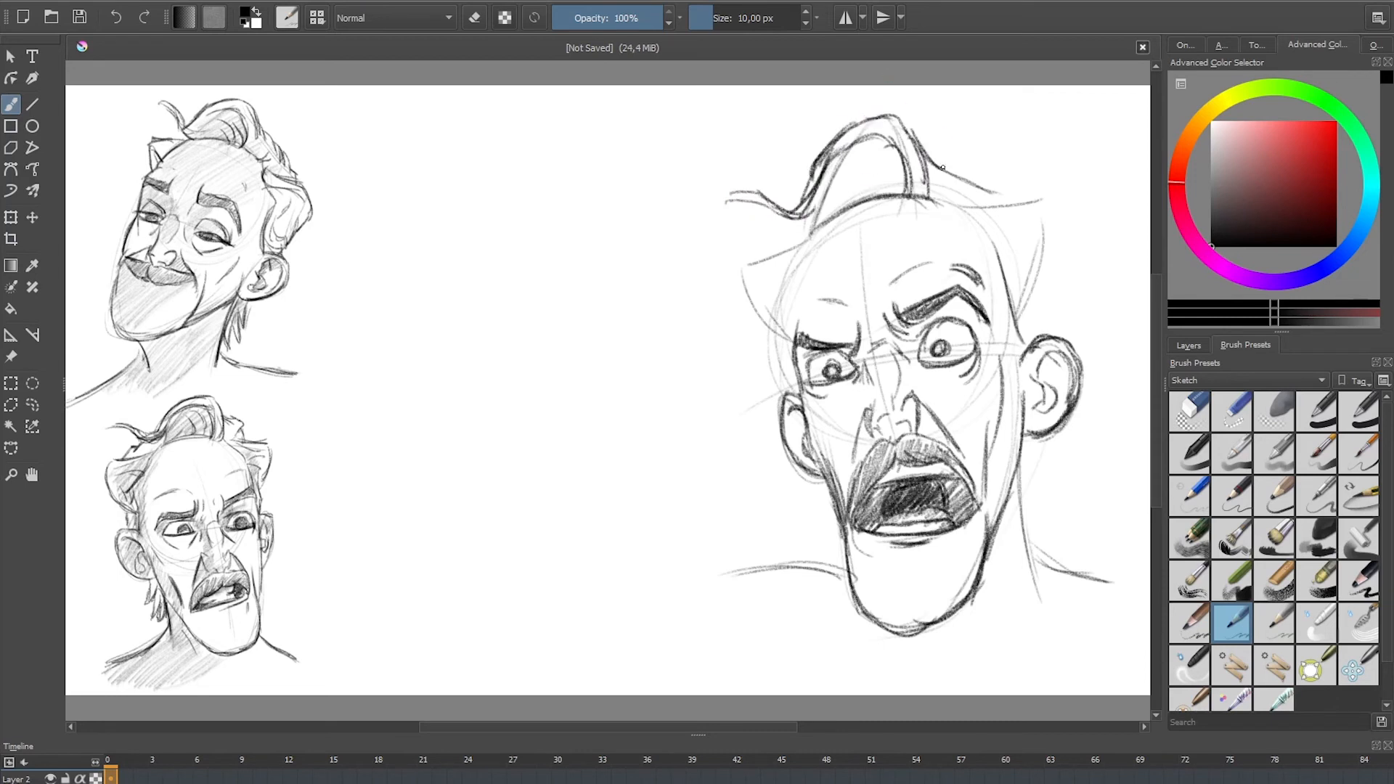
Step: Draw the swept tufts on the crown and the pointed side hair above the near ear
drag(929, 152, 979, 168)
mouse_move(948, 211)
mouse_down()
mouse_move(1035, 200)
mouse_move(1055, 269)
mouse_move(1043, 299)
mouse_up()
drag(966, 216, 1010, 246)
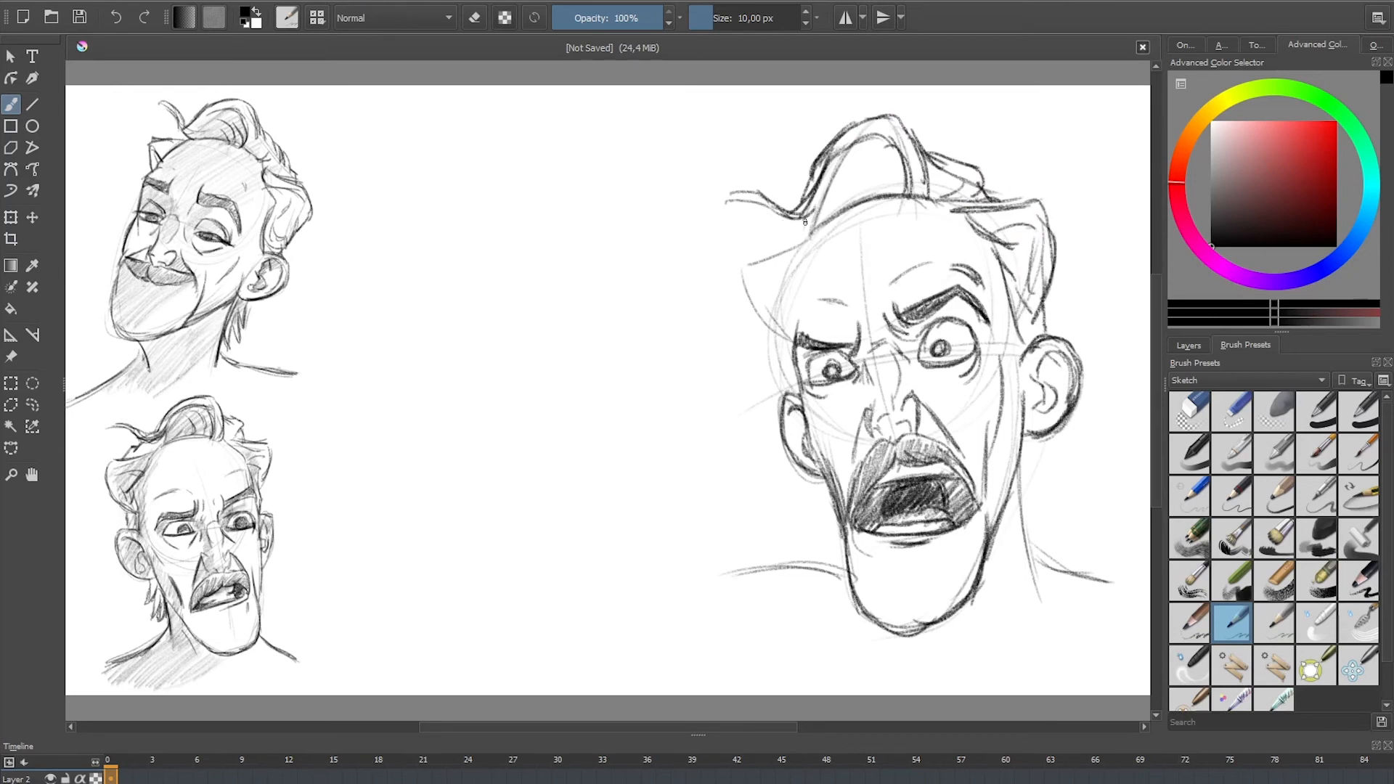
Step: Outline the far side of the forehead and draw the pointed far-side hair with inner strands
mouse_move(804, 221)
mouse_down()
mouse_move(744, 283)
mouse_move(785, 343)
mouse_up()
mouse_move(795, 251)
mouse_down()
mouse_move(797, 352)
mouse_move(793, 247)
mouse_up()
drag(787, 303, 817, 226)
drag(789, 278, 833, 217)
drag(827, 221, 844, 200)
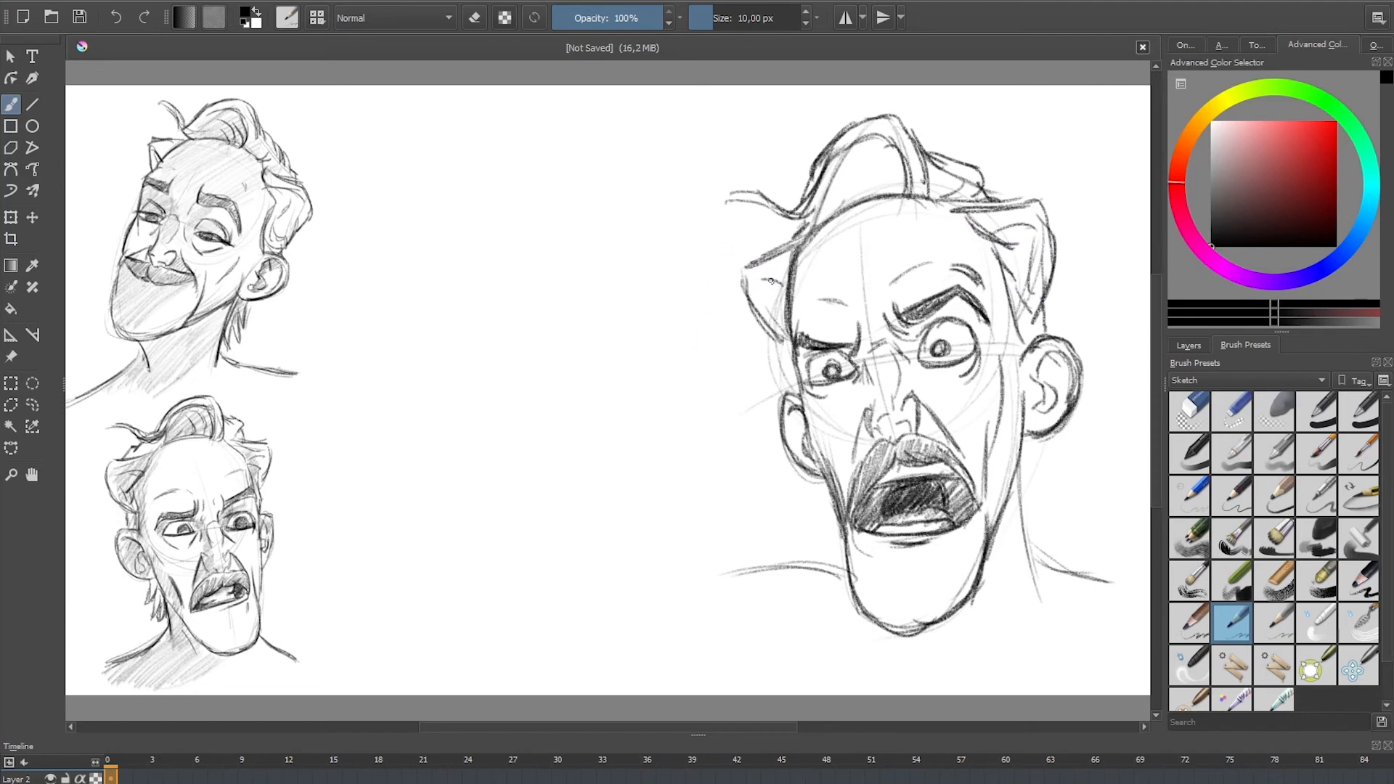
drag(771, 312, 783, 361)
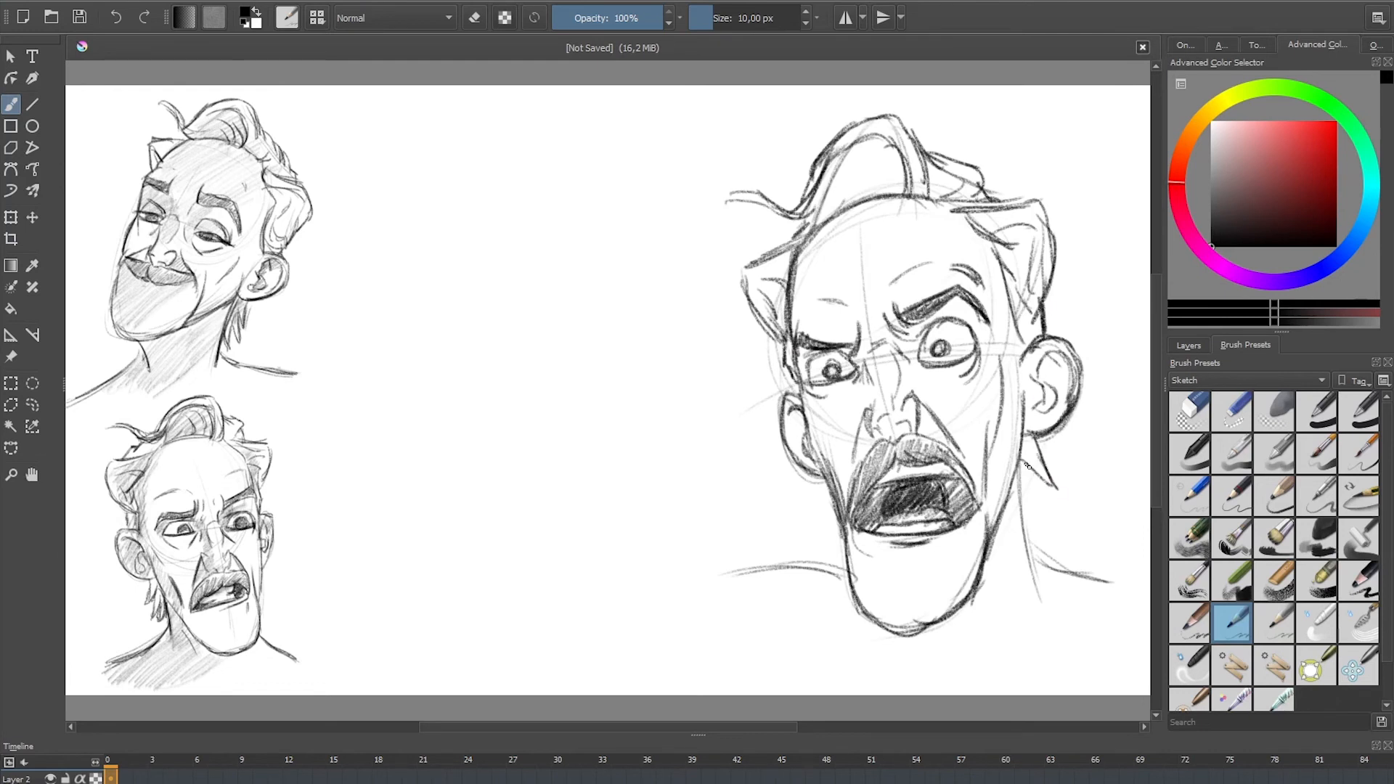
Step: Add jagged hair tufts behind the neck, firm up the near neck and shoulder lines, and darken the nose
mouse_move(1026, 465)
mouse_down()
mouse_move(1054, 520)
mouse_move(1043, 592)
mouse_up()
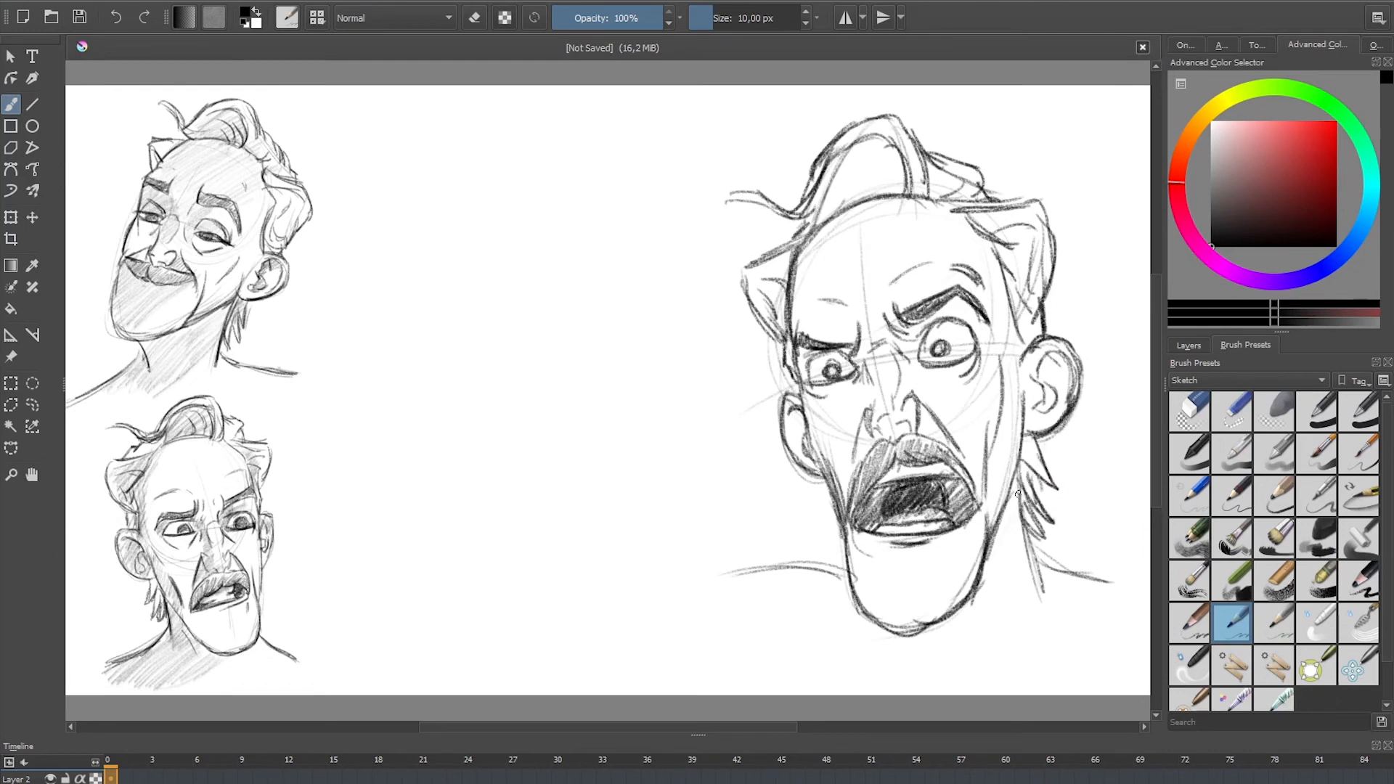
mouse_move(1018, 500)
mouse_down()
mouse_move(1043, 581)
mouse_move(1111, 583)
mouse_up()
drag(870, 421, 878, 438)
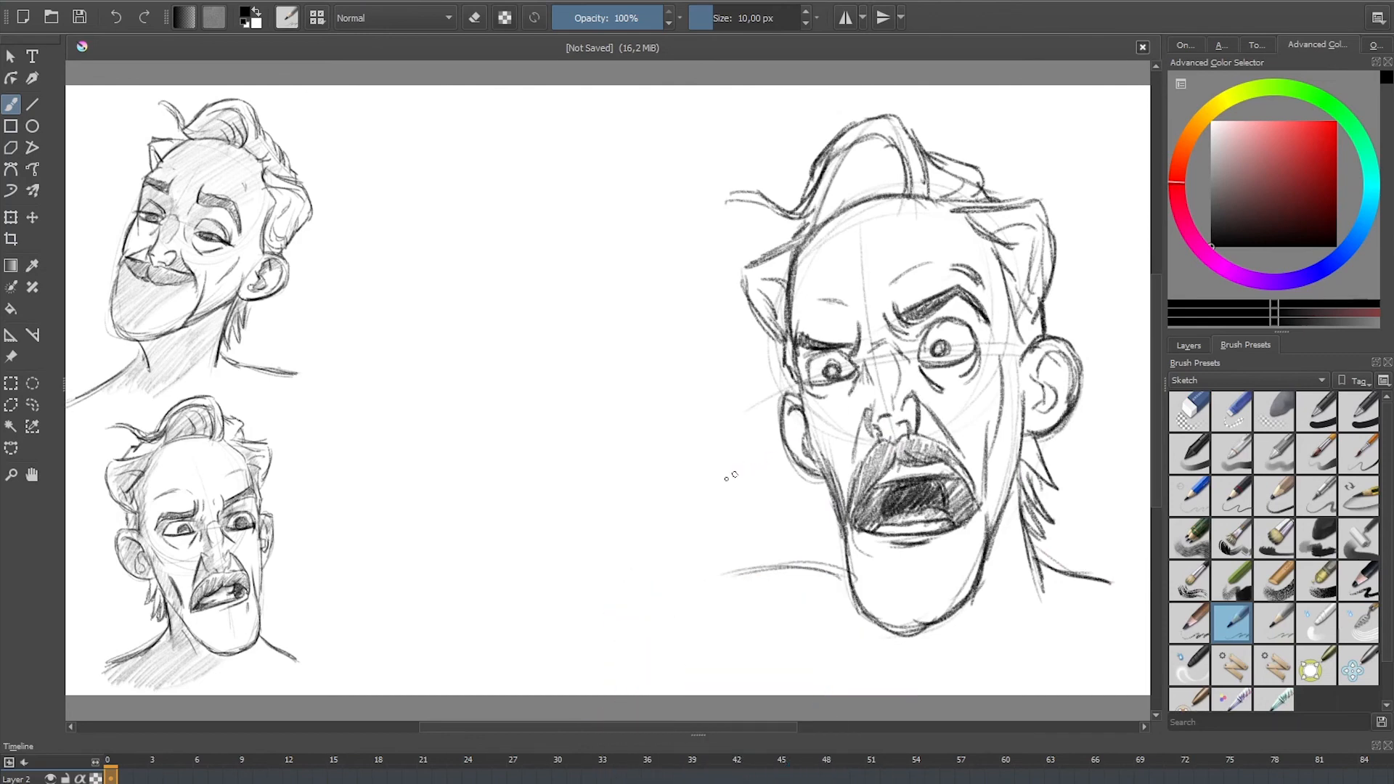
Step: With the broad shading pencil enlarged to about 98.5 px, shade the front lock, far-side hair, far forehead and side of the nose
click(1342, 510)
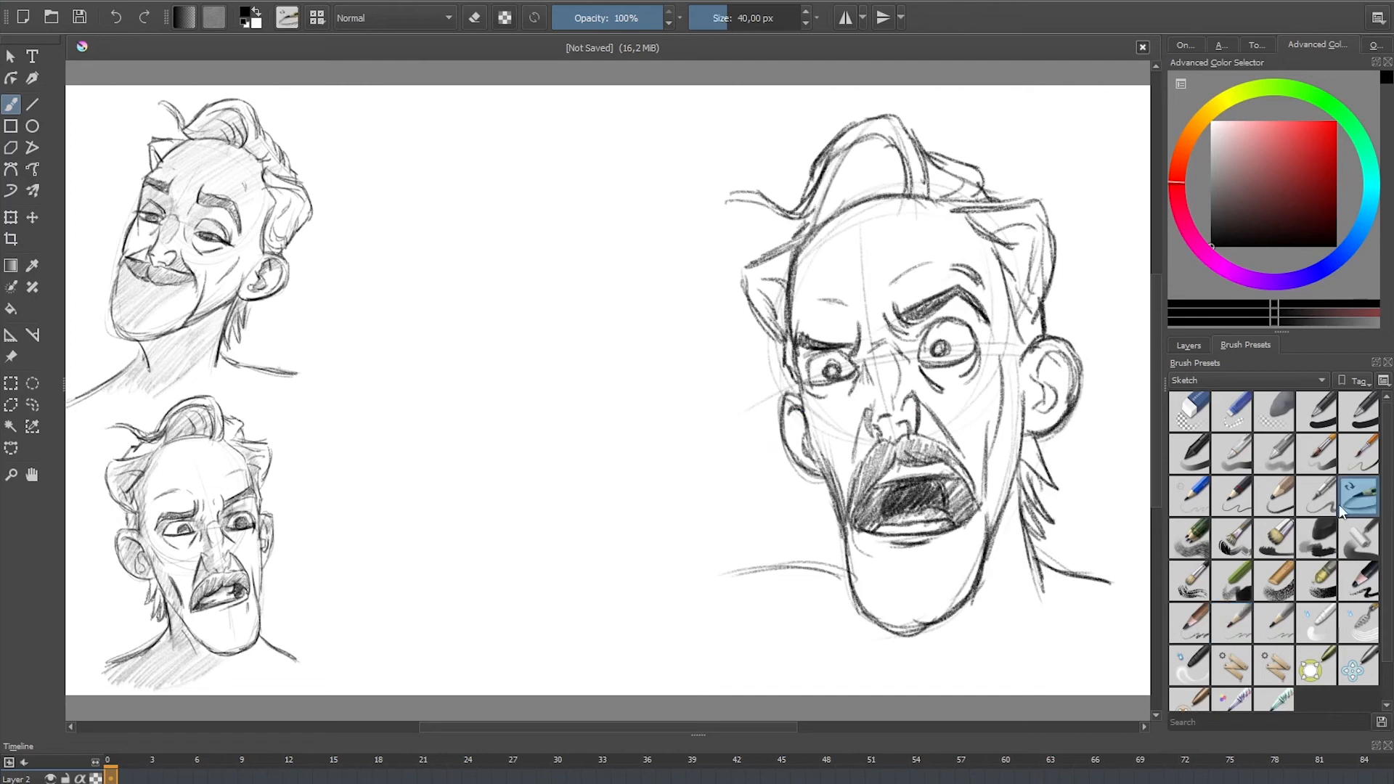
shift+drag(647, 305, 658, 288)
mouse_move(854, 147)
mouse_down()
mouse_move(857, 203)
mouse_move(815, 247)
mouse_move(797, 340)
mouse_move(774, 345)
mouse_move(755, 240)
mouse_up()
mouse_move(847, 375)
mouse_down()
mouse_move(863, 457)
mouse_move(890, 420)
mouse_move(904, 439)
mouse_up()
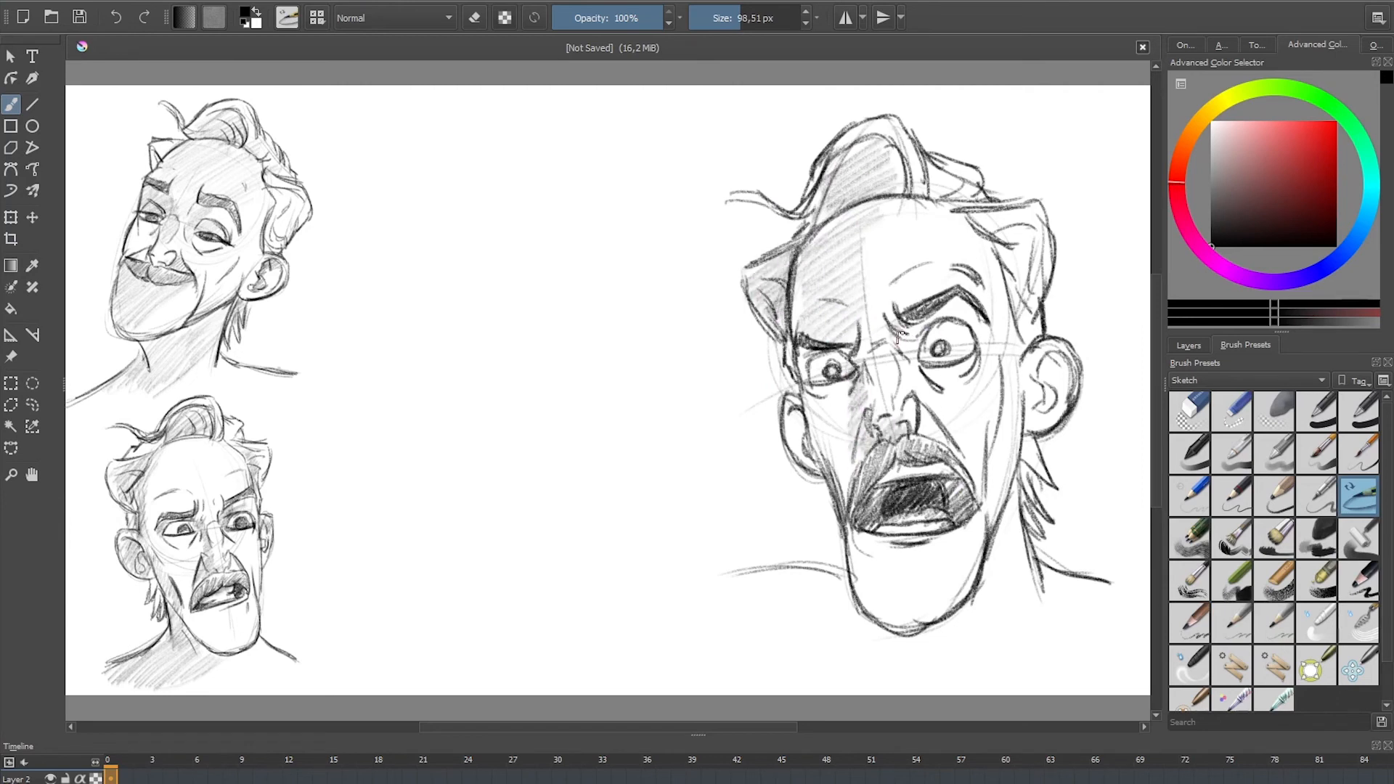
Step: Shade the near eye socket, the near-side hair and the insides of both ears
mouse_move(900, 336)
mouse_down()
mouse_move(926, 356)
mouse_move(969, 304)
mouse_move(977, 338)
mouse_up()
mouse_move(947, 196)
mouse_down()
mouse_move(956, 181)
mouse_move(1002, 231)
mouse_move(1016, 301)
mouse_up()
drag(1037, 373, 1055, 420)
drag(788, 408, 819, 468)
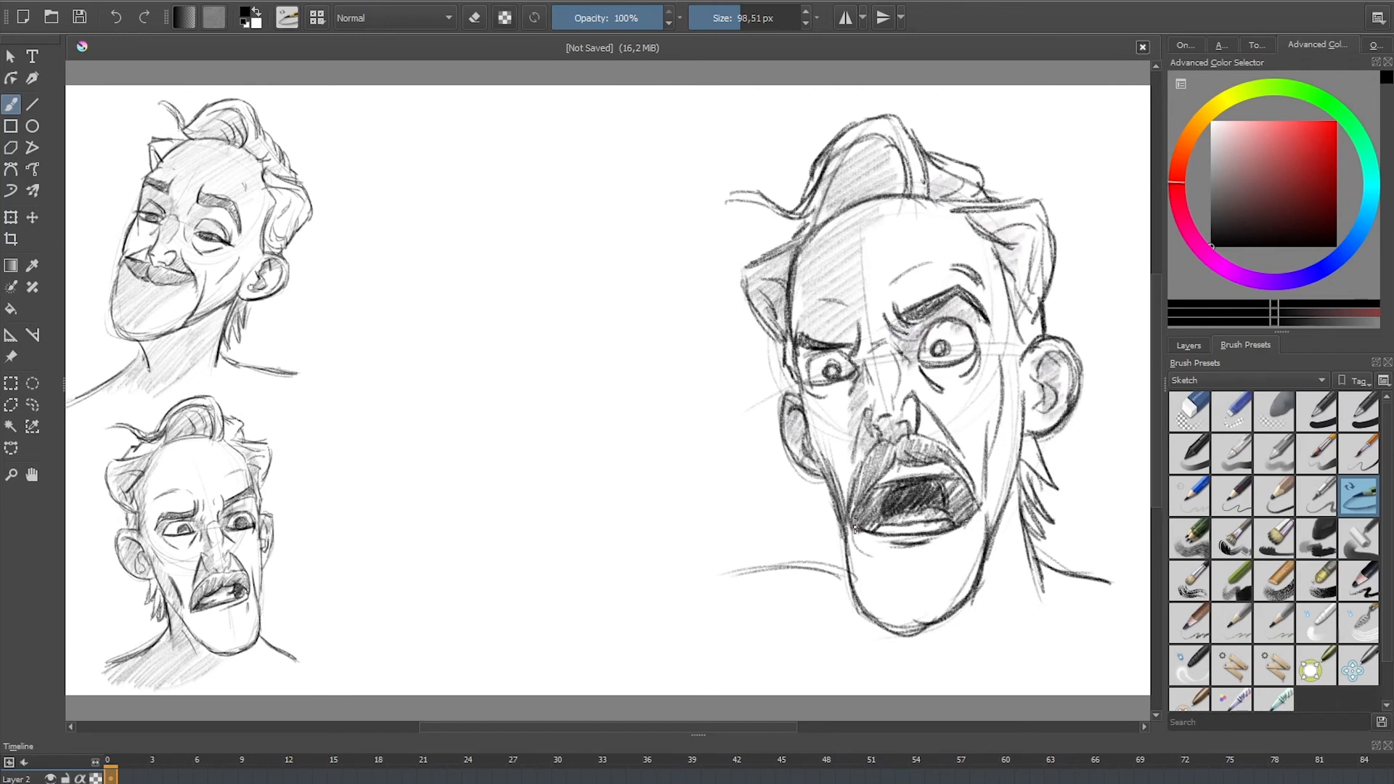
Step: Shade the far side of the chin, redoing the first attempt, and hatch shadow across the neck and shoulders
drag(855, 527, 891, 623)
key(ctrl+z)
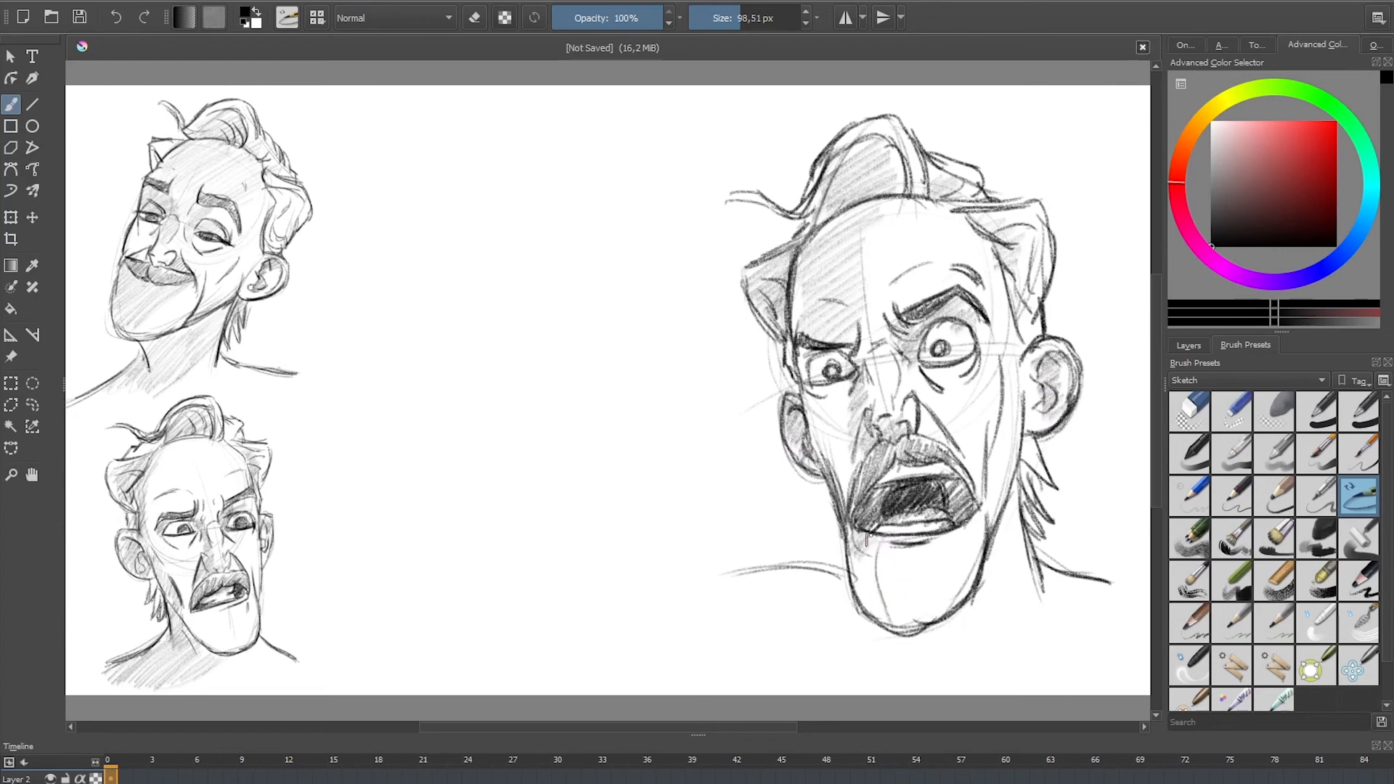
drag(867, 541, 880, 629)
mouse_move(1019, 503)
mouse_down()
mouse_move(936, 654)
mouse_move(871, 643)
mouse_move(860, 615)
mouse_move(752, 603)
mouse_up()
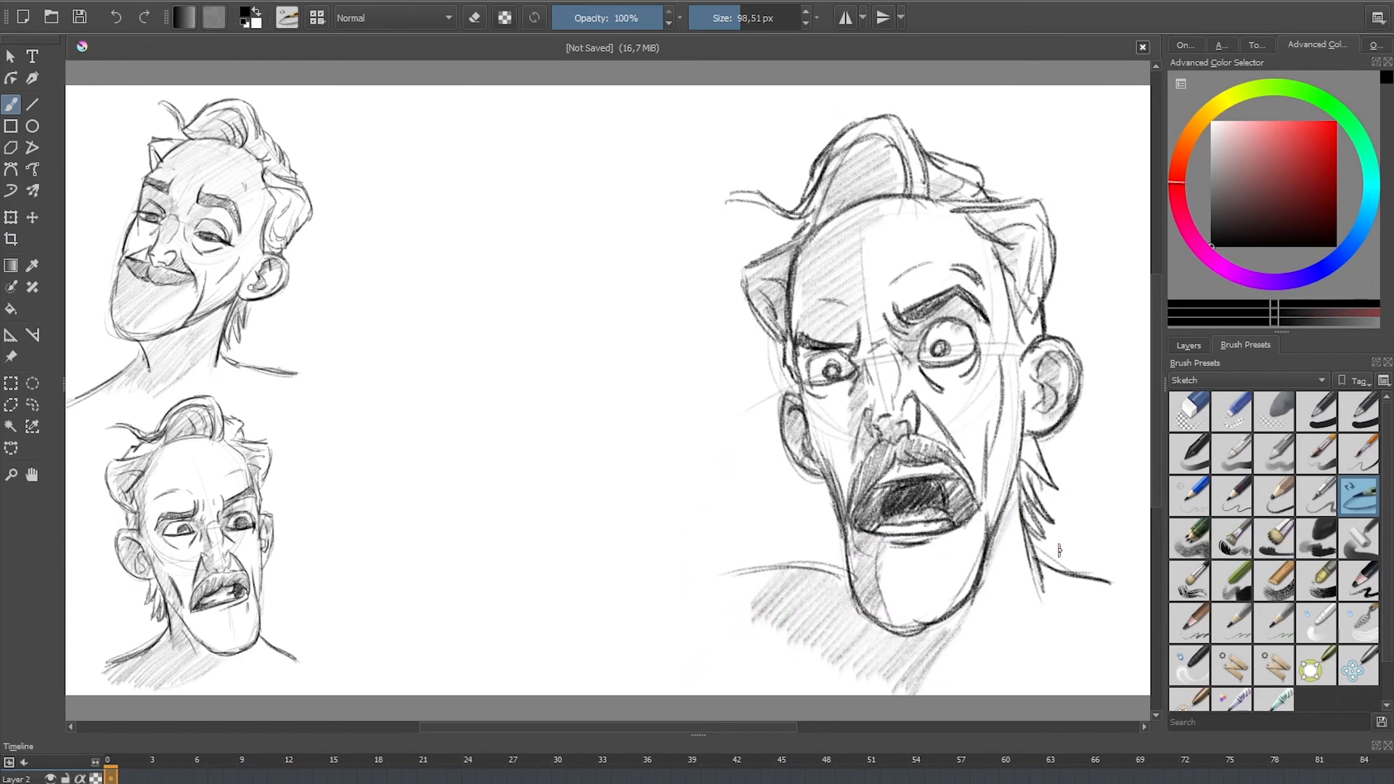
Step: Select the shouting head with a rectangular selection, scale it down and place it beside the smiling head, then deselect and resume the 10 px pencil
click(1244, 626)
click(11, 383)
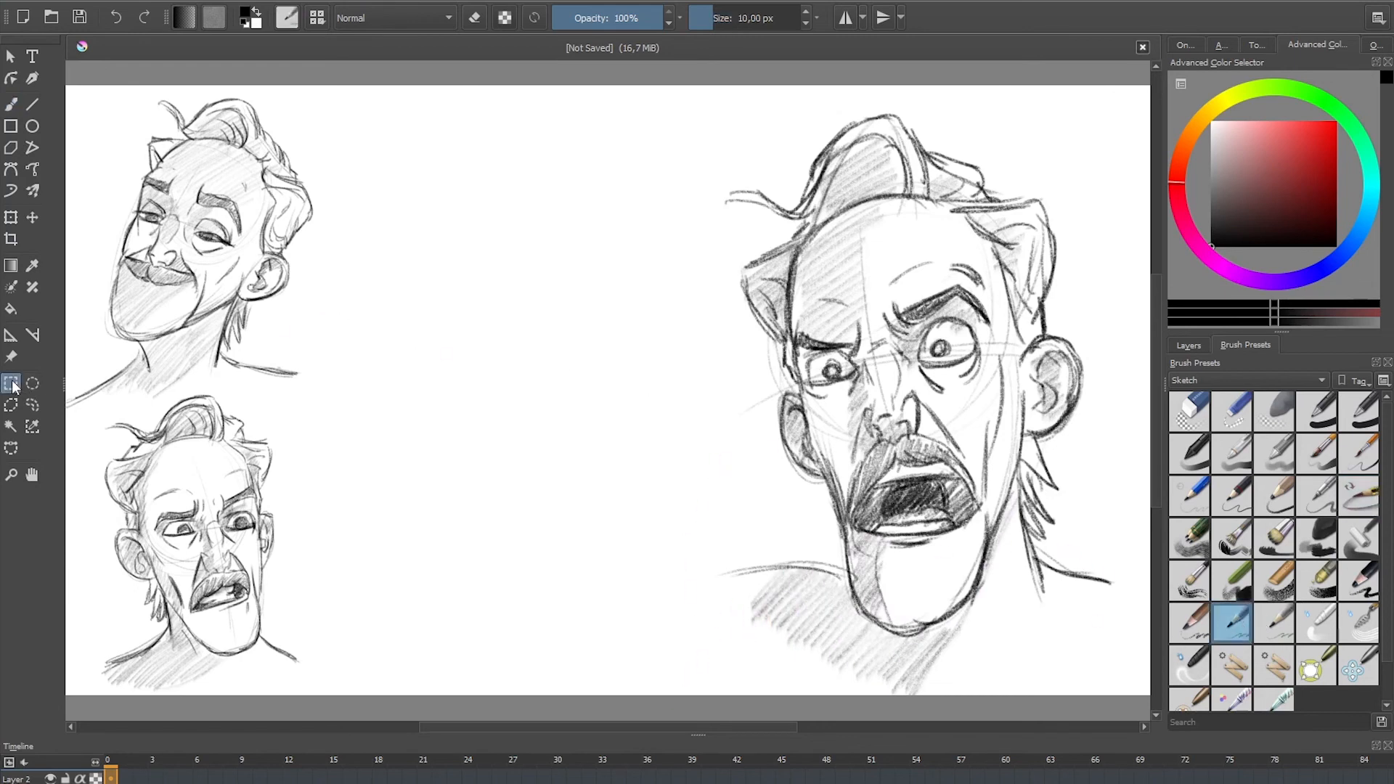
mouse_move(688, 80)
mouse_down()
mouse_move(1061, 656)
mouse_move(1137, 699)
mouse_up()
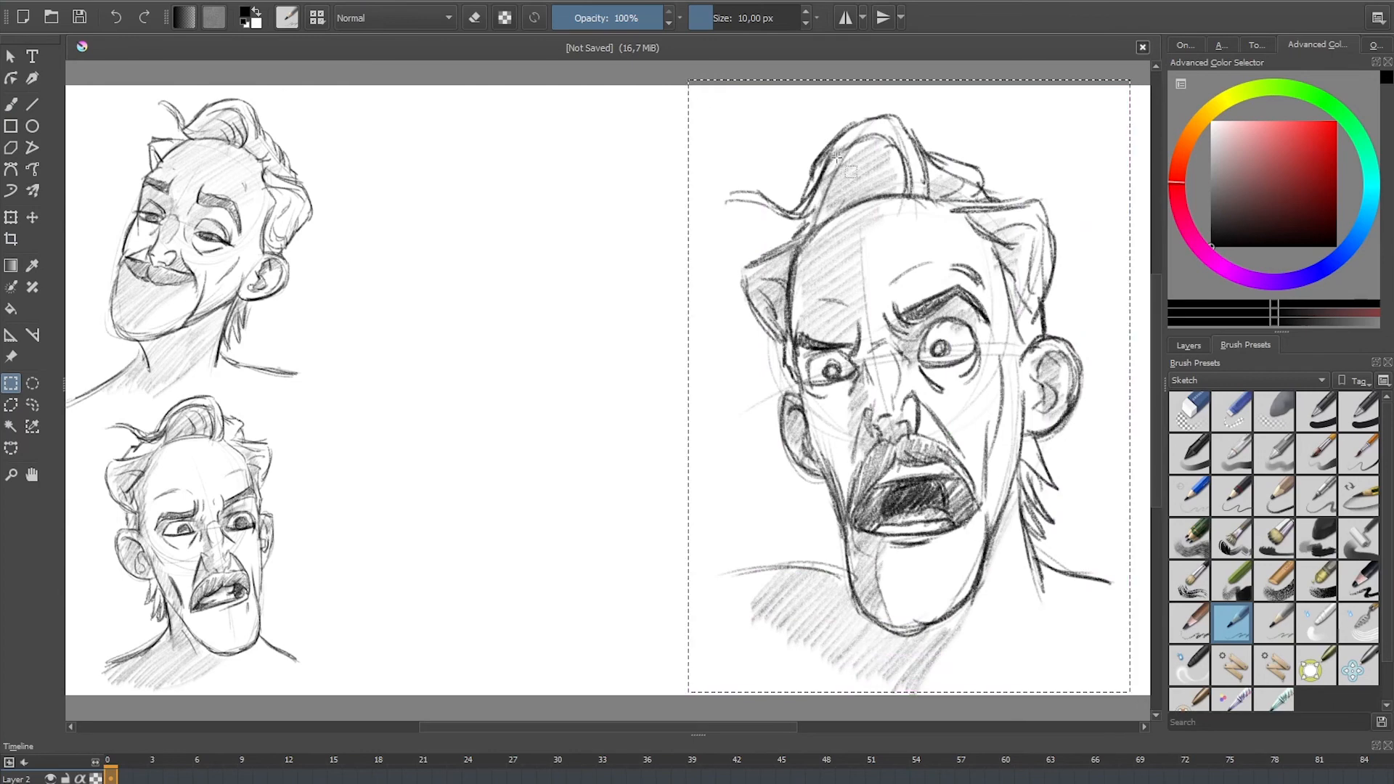
key(ctrl+t)
drag(688, 80, 862, 314)
drag(1018, 520, 472, 277)
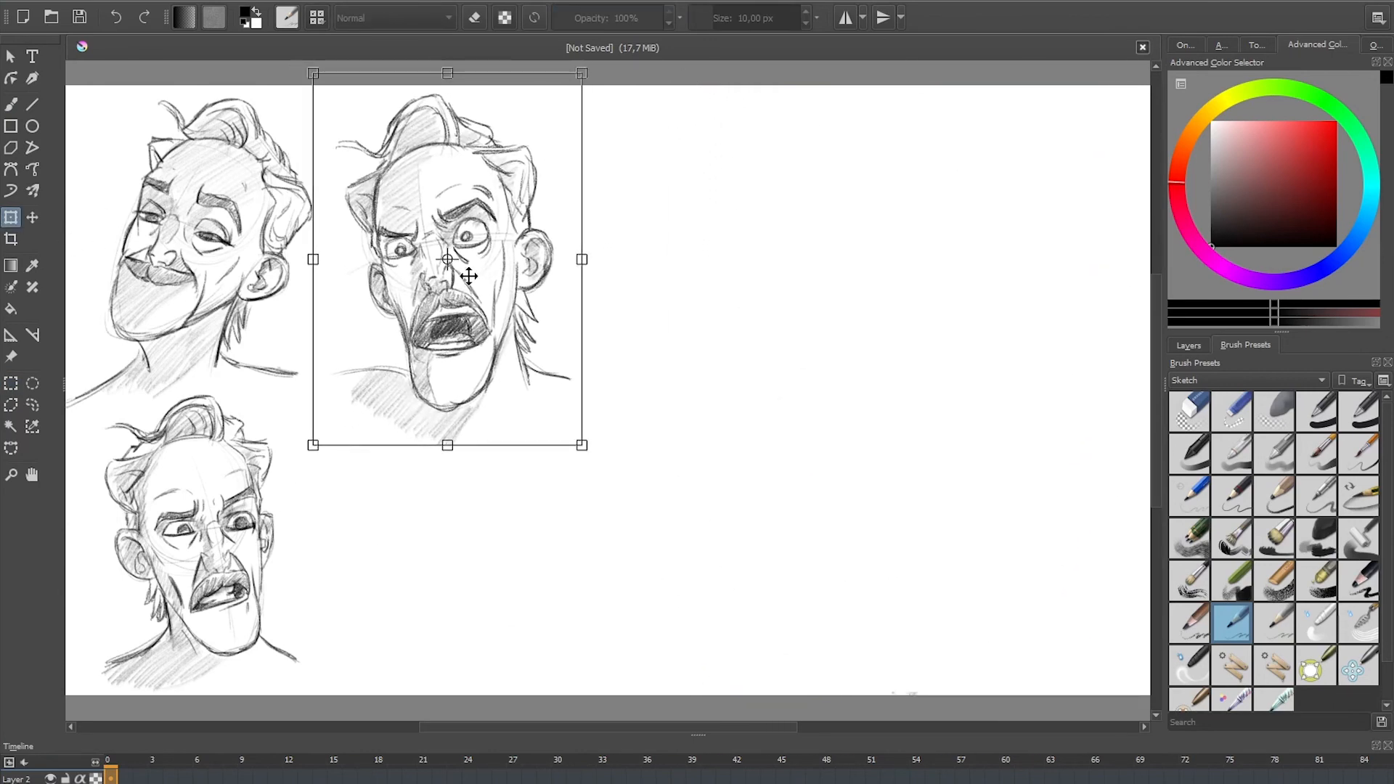
key(Return)
key(ctrl+shift+a)
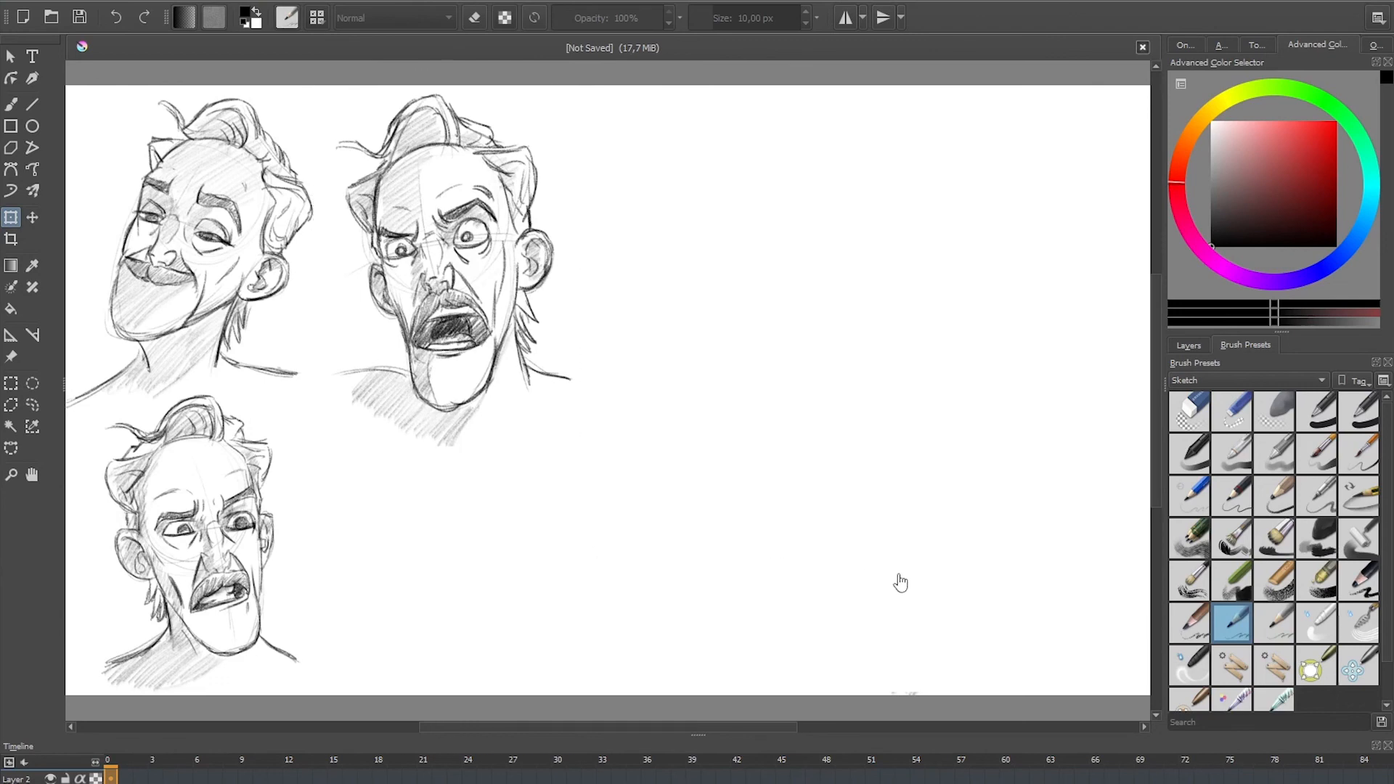
key(b)
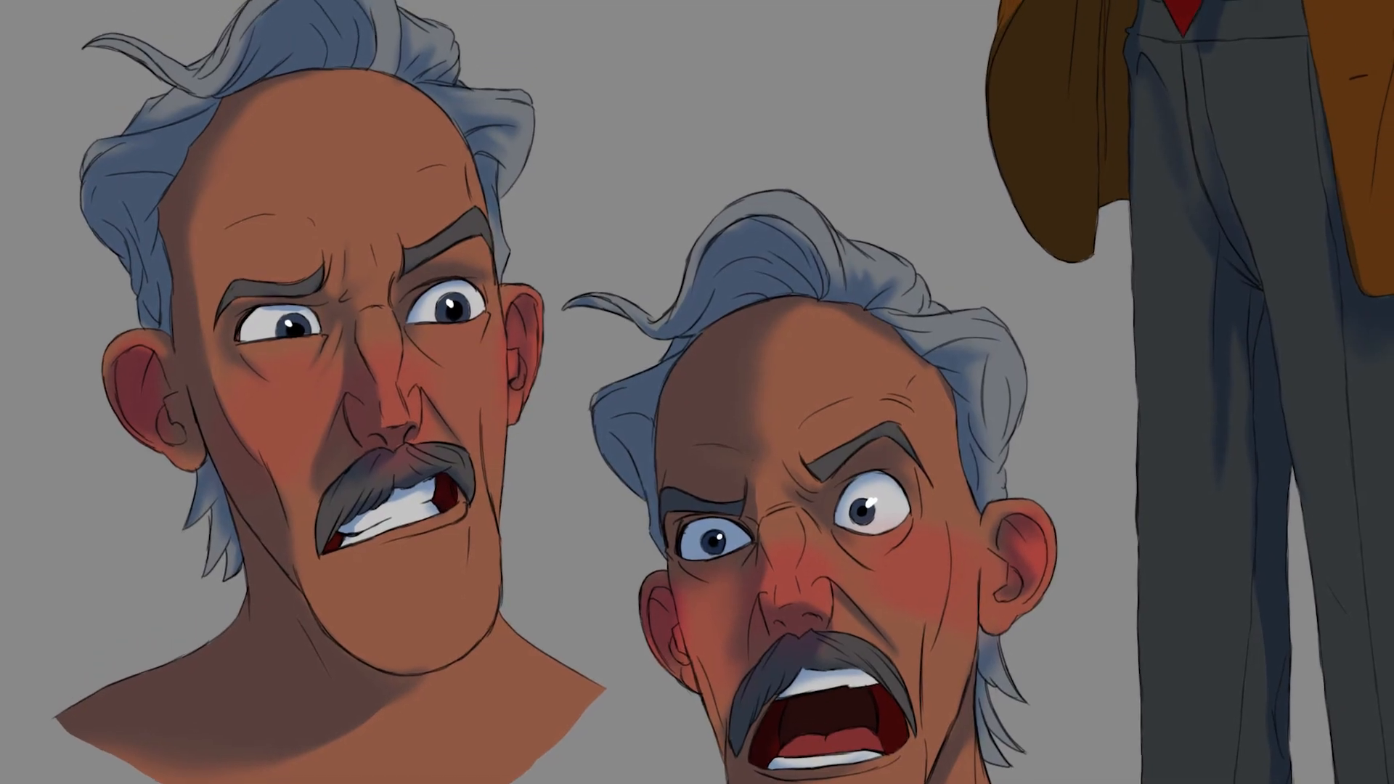